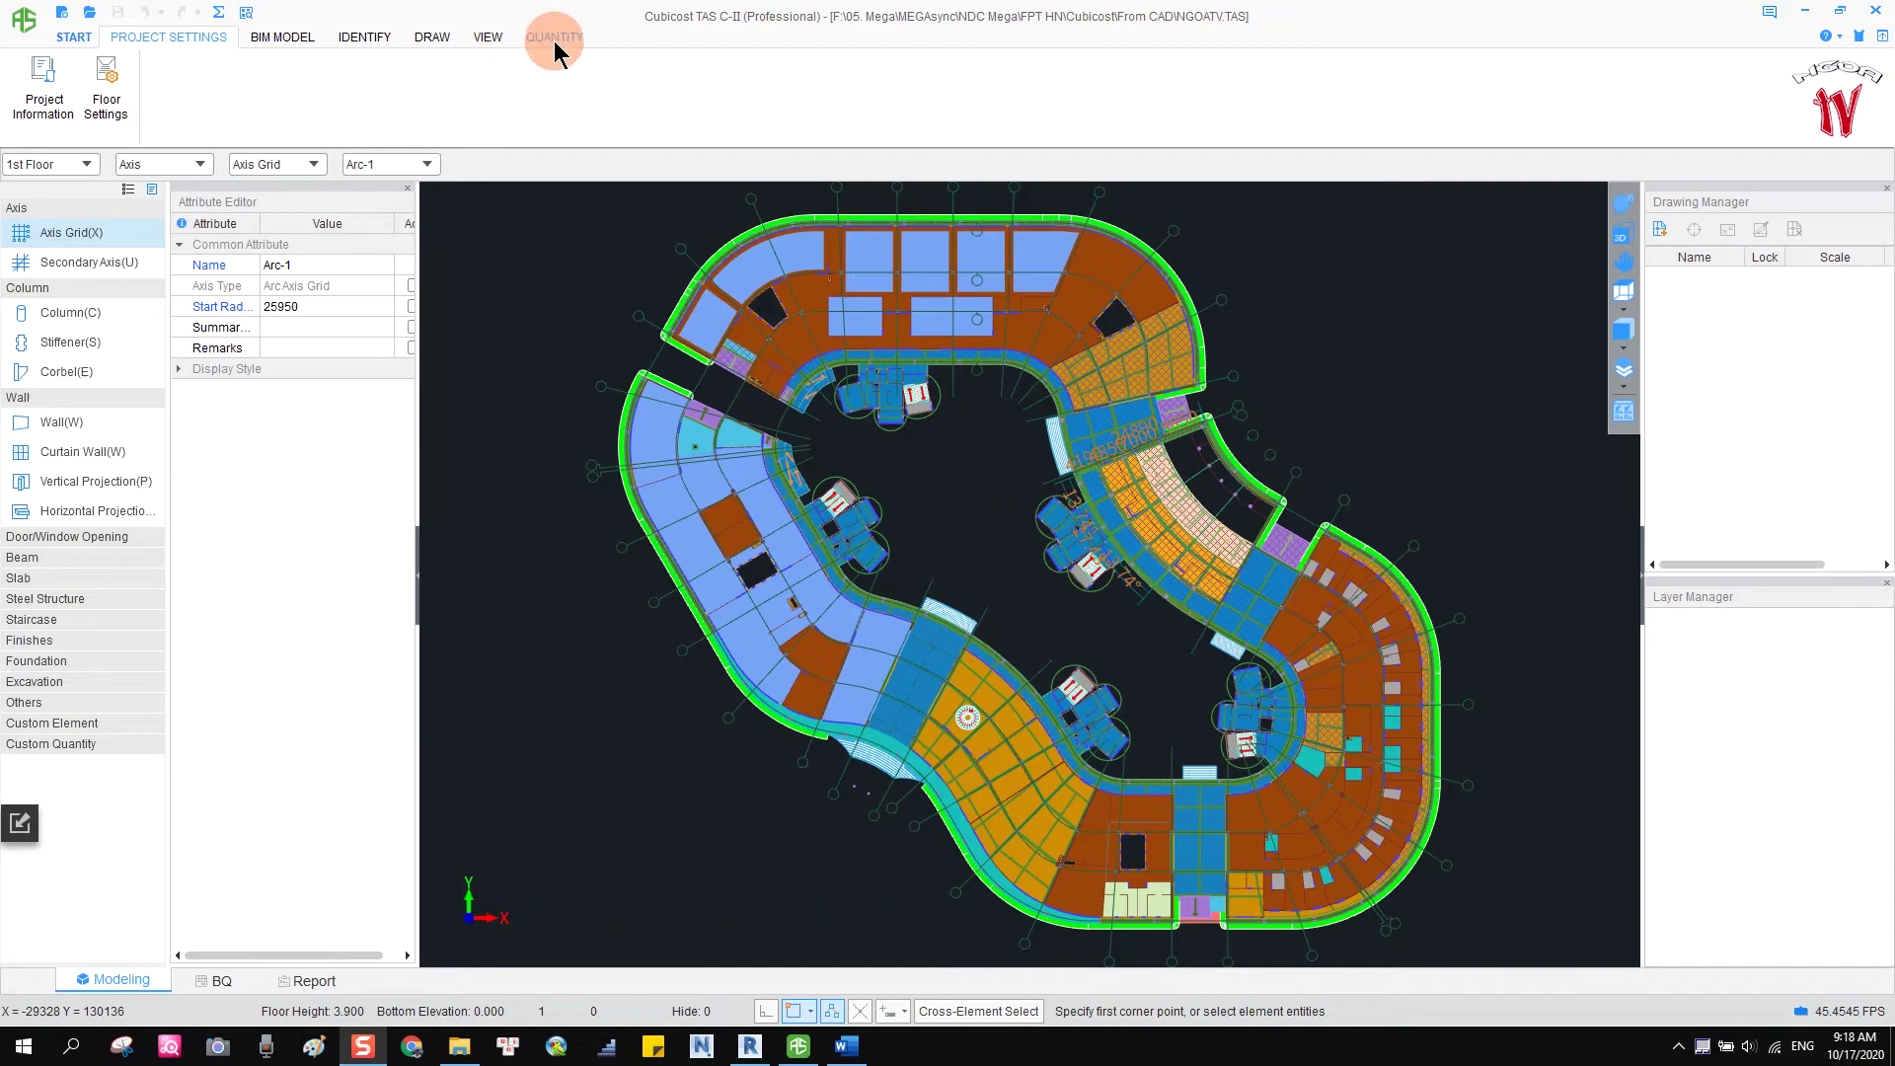
Review the new project settings, including the project name and measurement method choices, and dismiss them without creating a project.
left_click(76, 39)
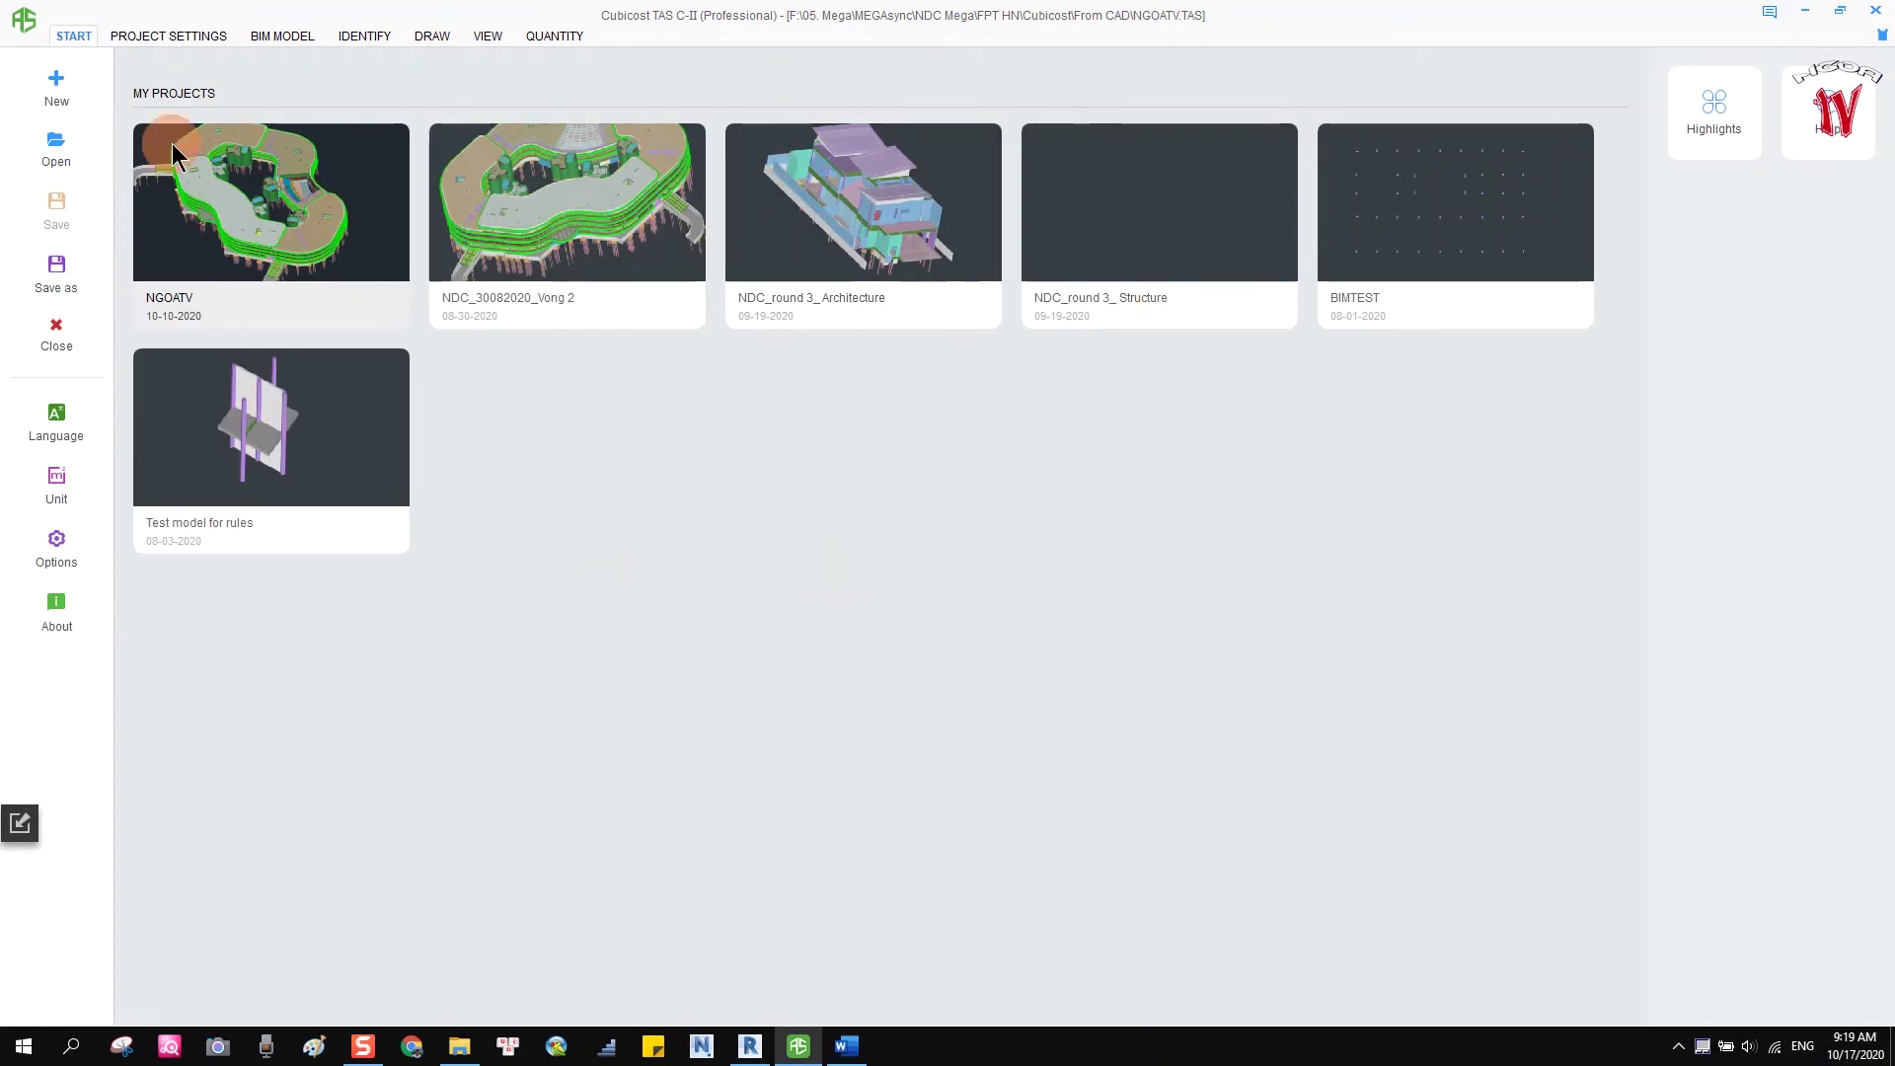
left_click(60, 99)
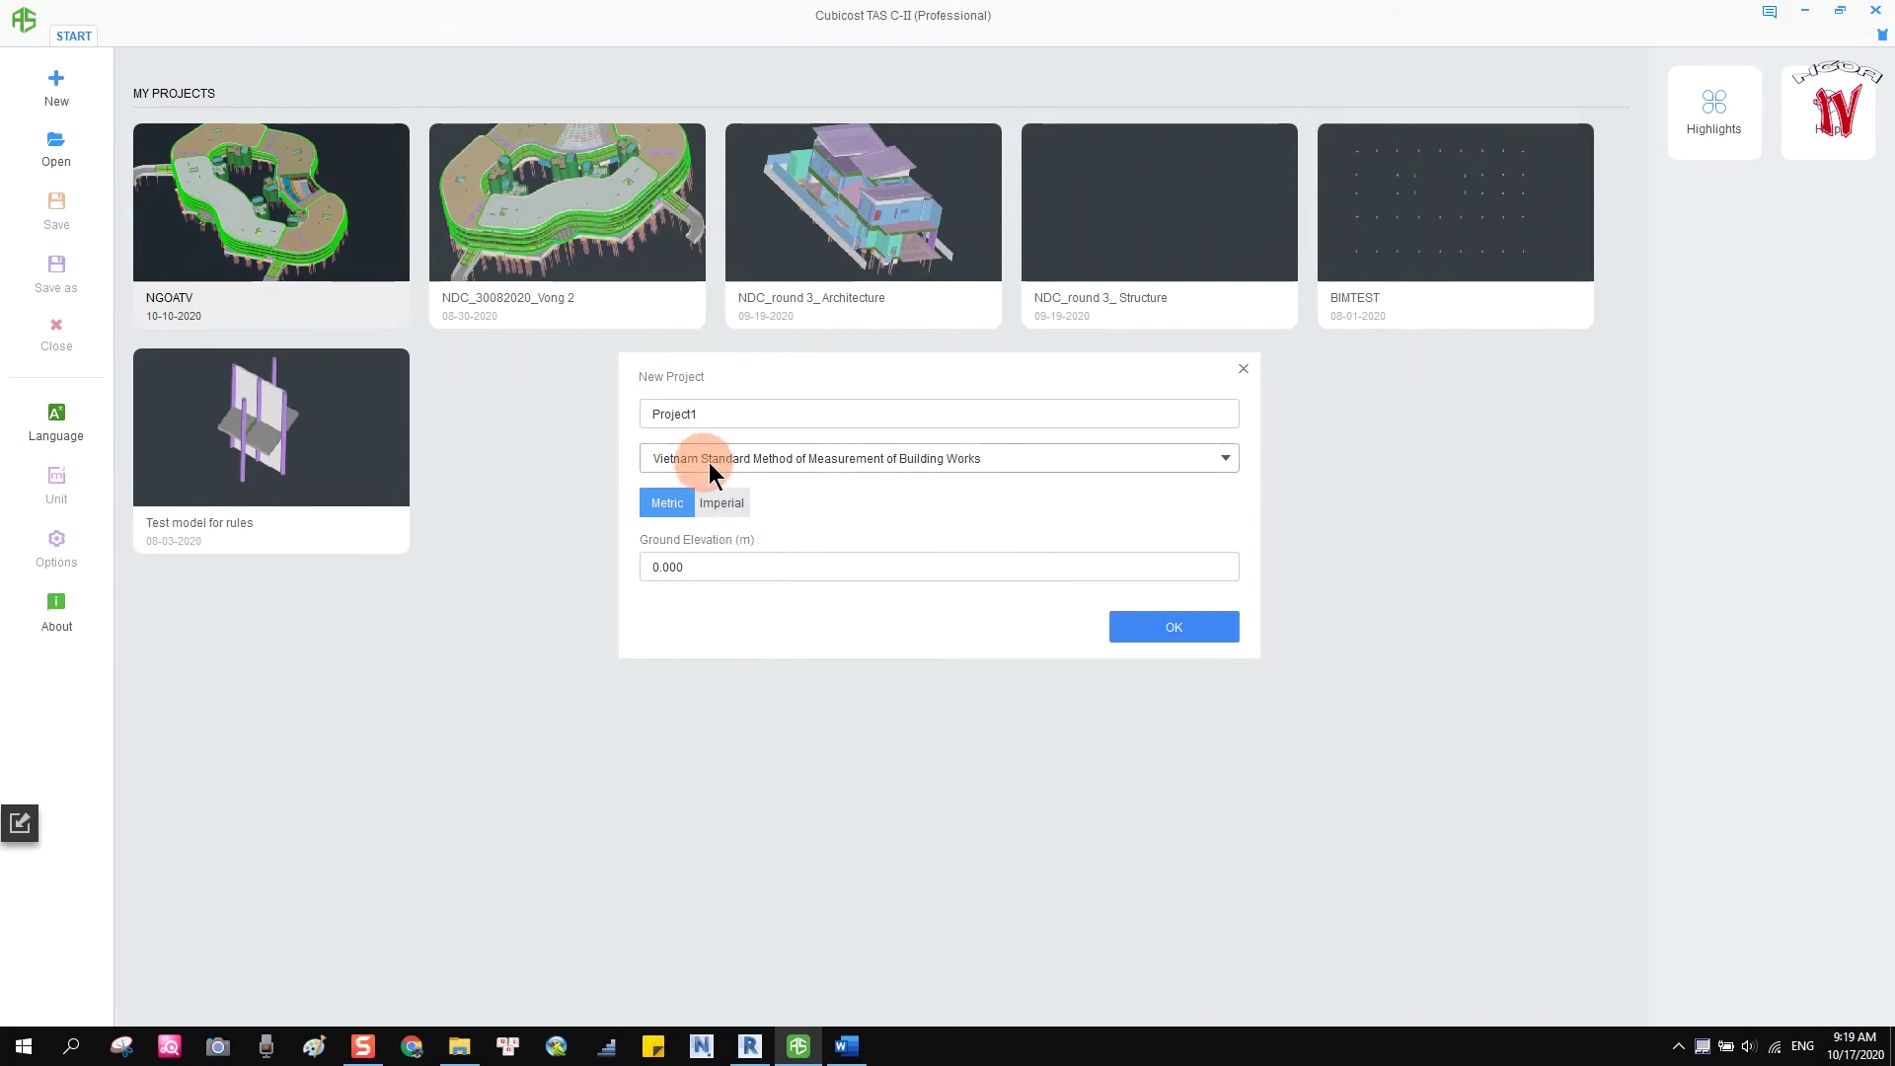
left_click(959, 460)
left_click(925, 484)
double_click(742, 414)
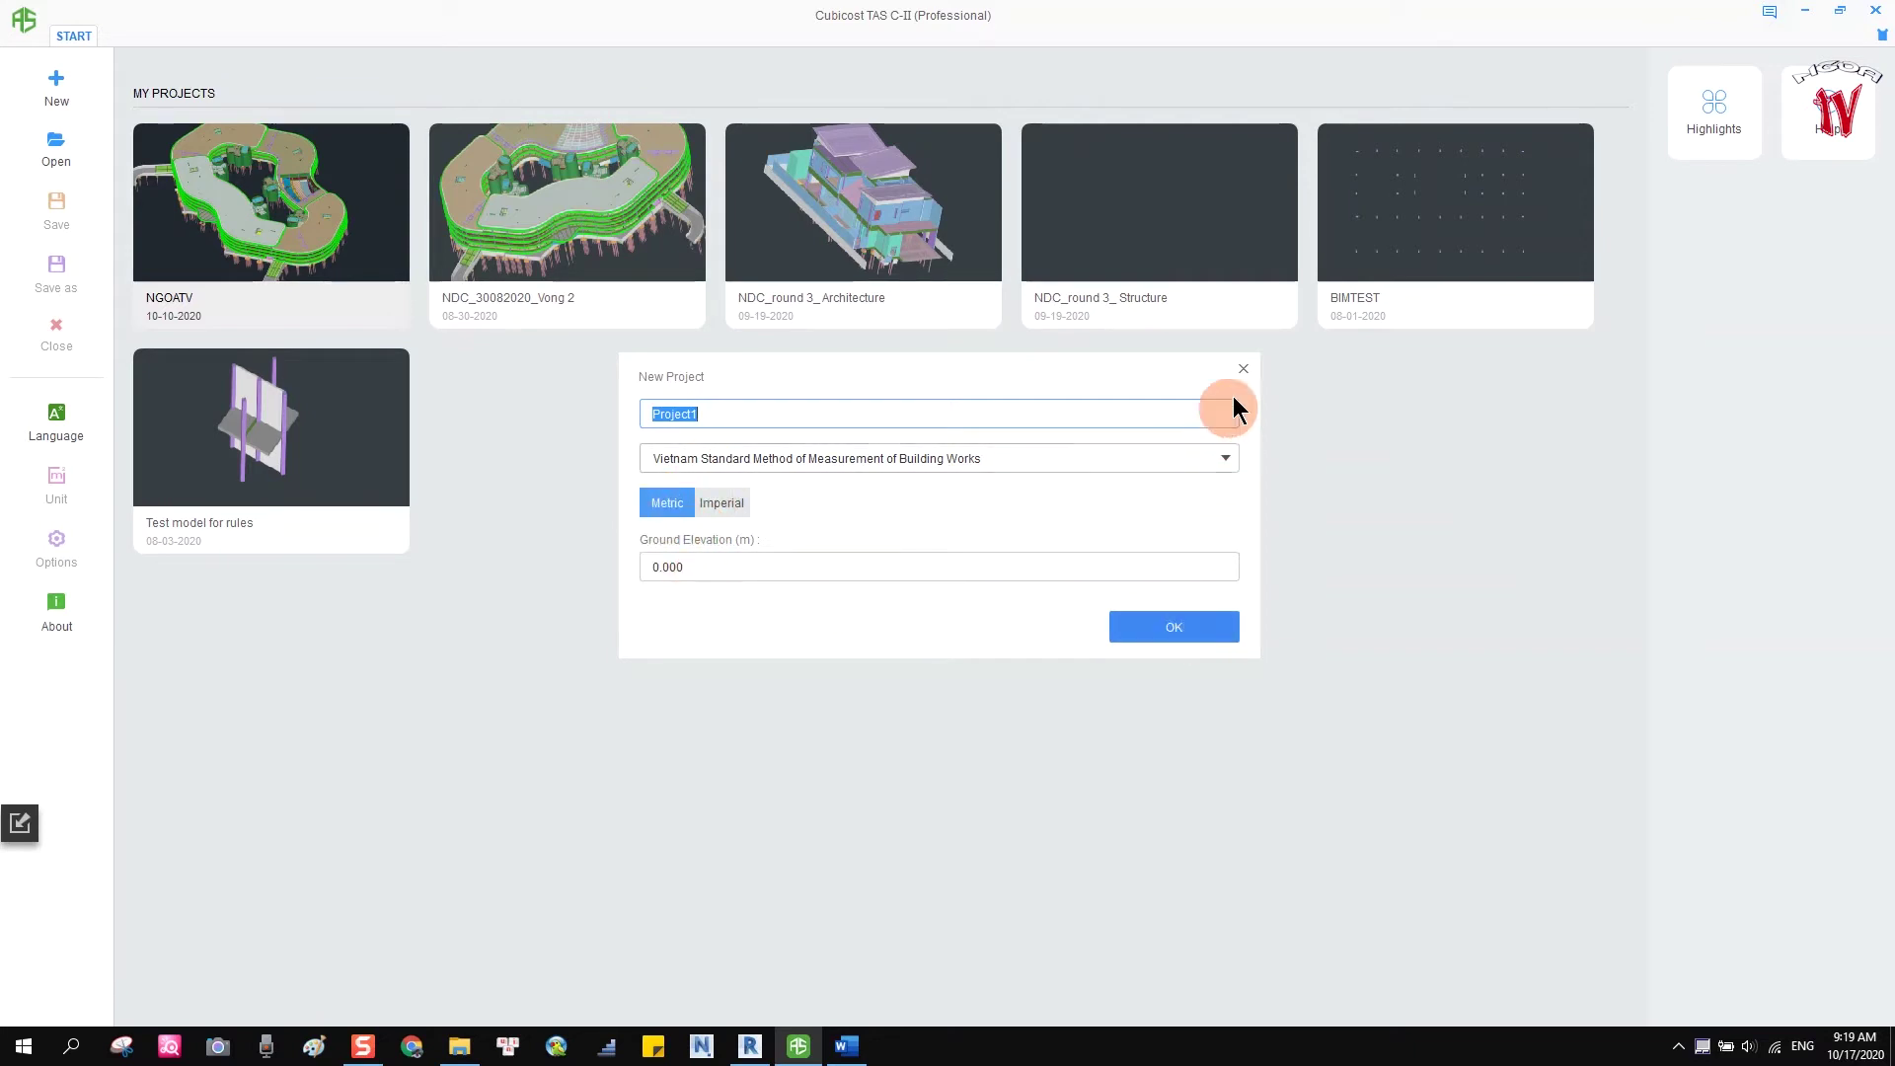
left_click(1243, 368)
Look at the file browser for opening existing project files and dismiss it without choosing a file.
left_click(57, 153)
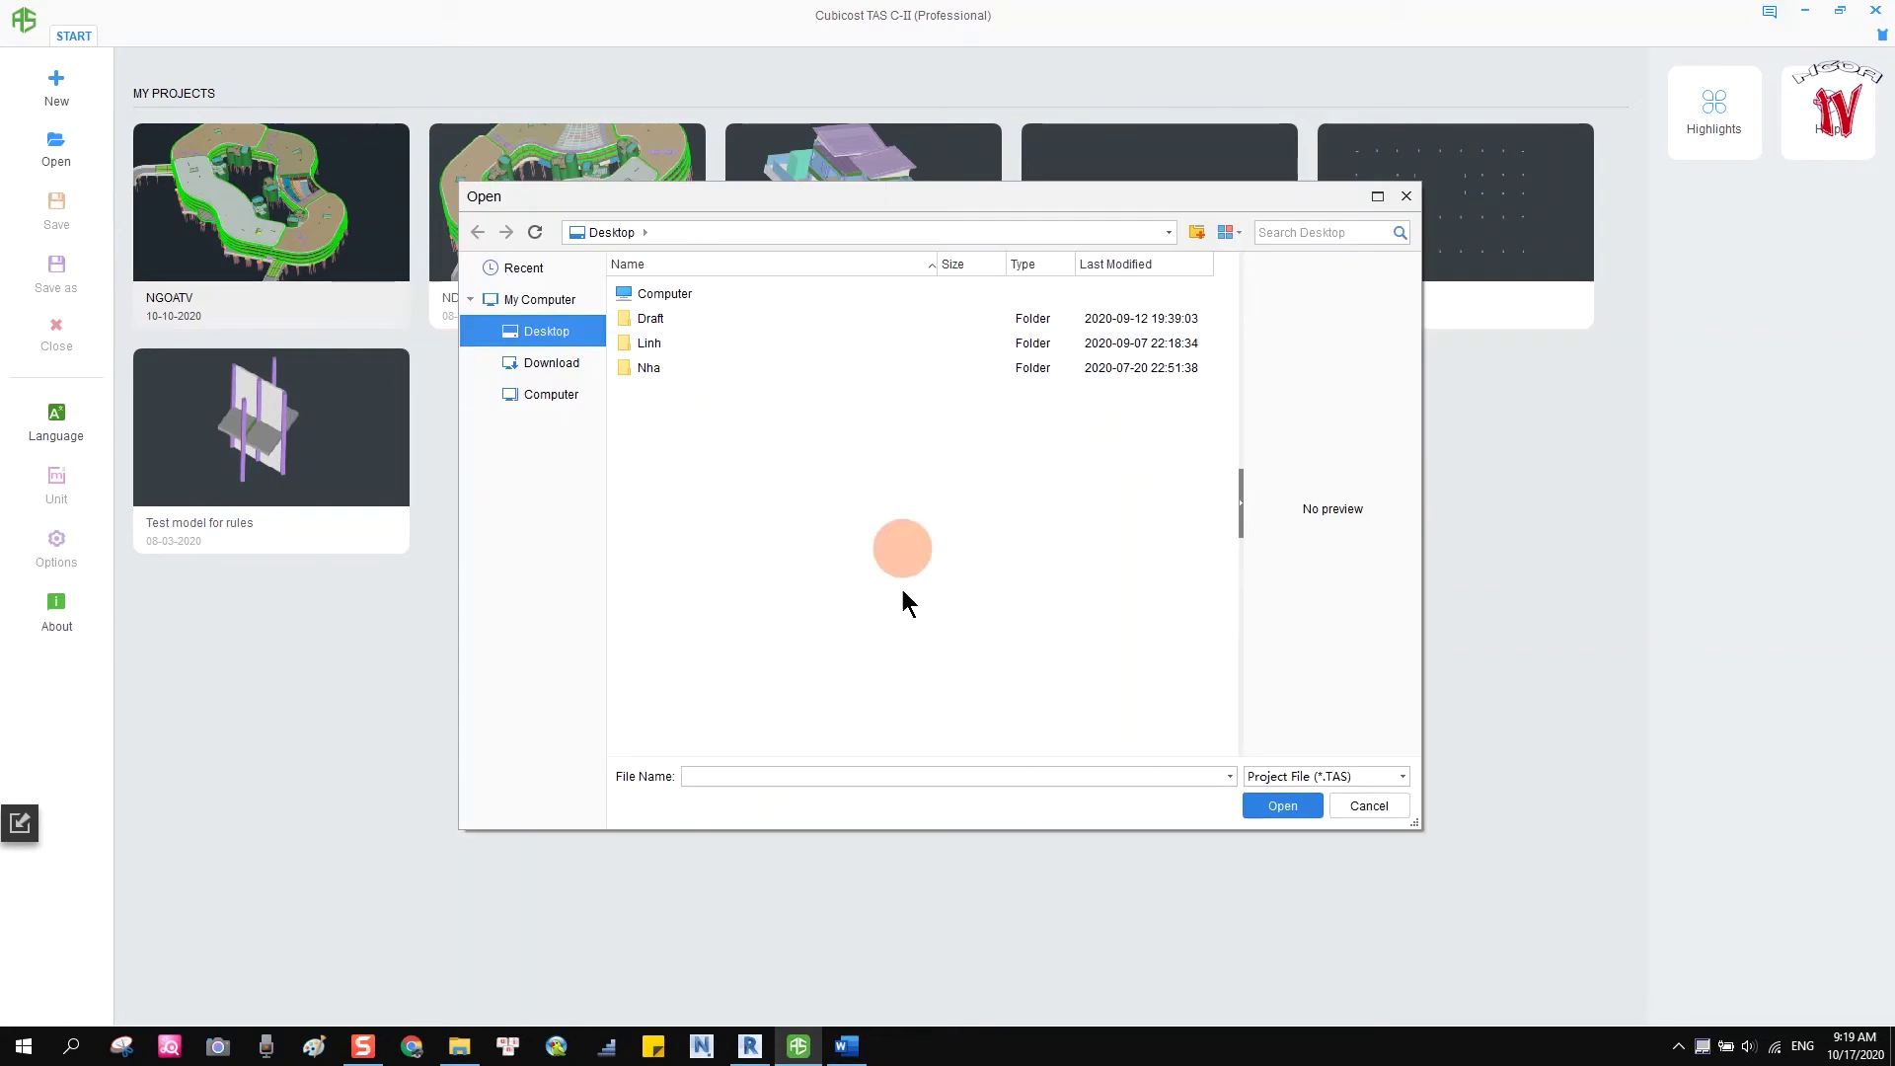
left_click(1406, 195)
left_click(38, 326)
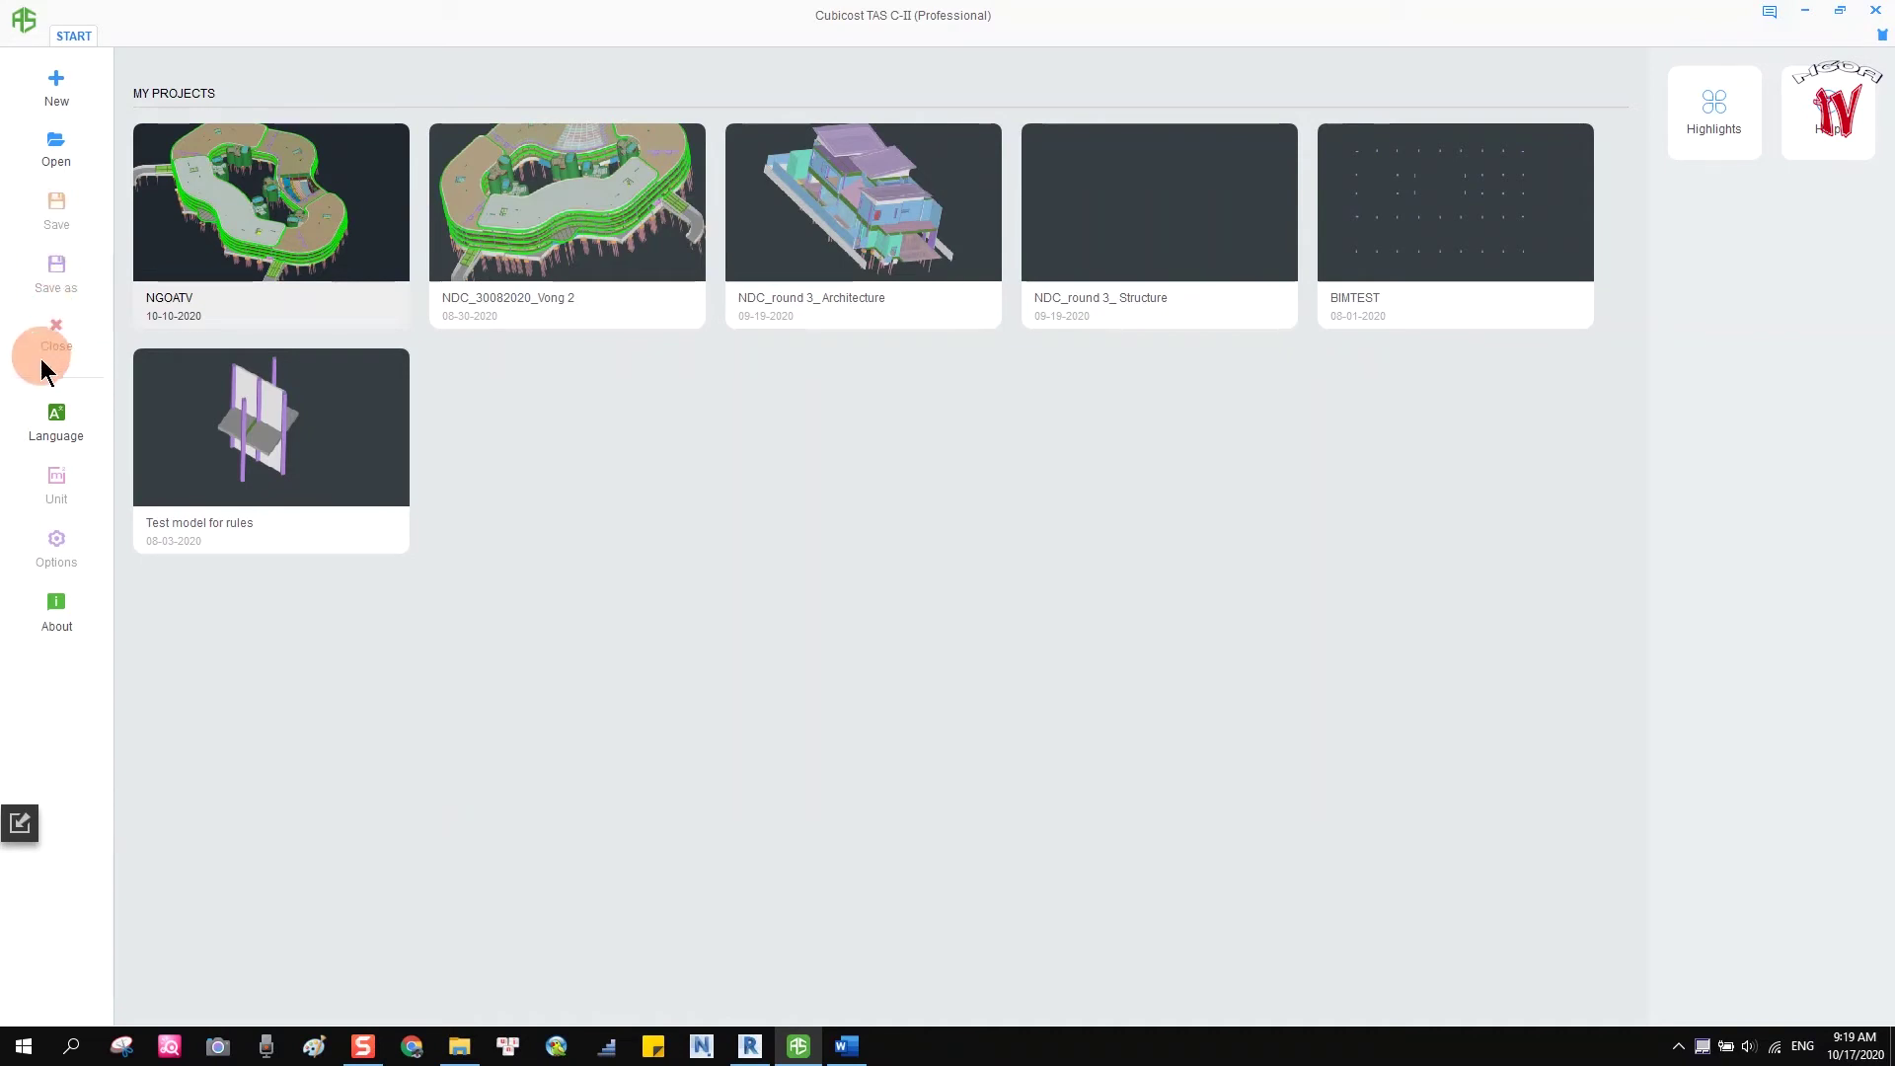
Check the available interface languages and confirm English.
left_click(59, 434)
left_click(59, 432)
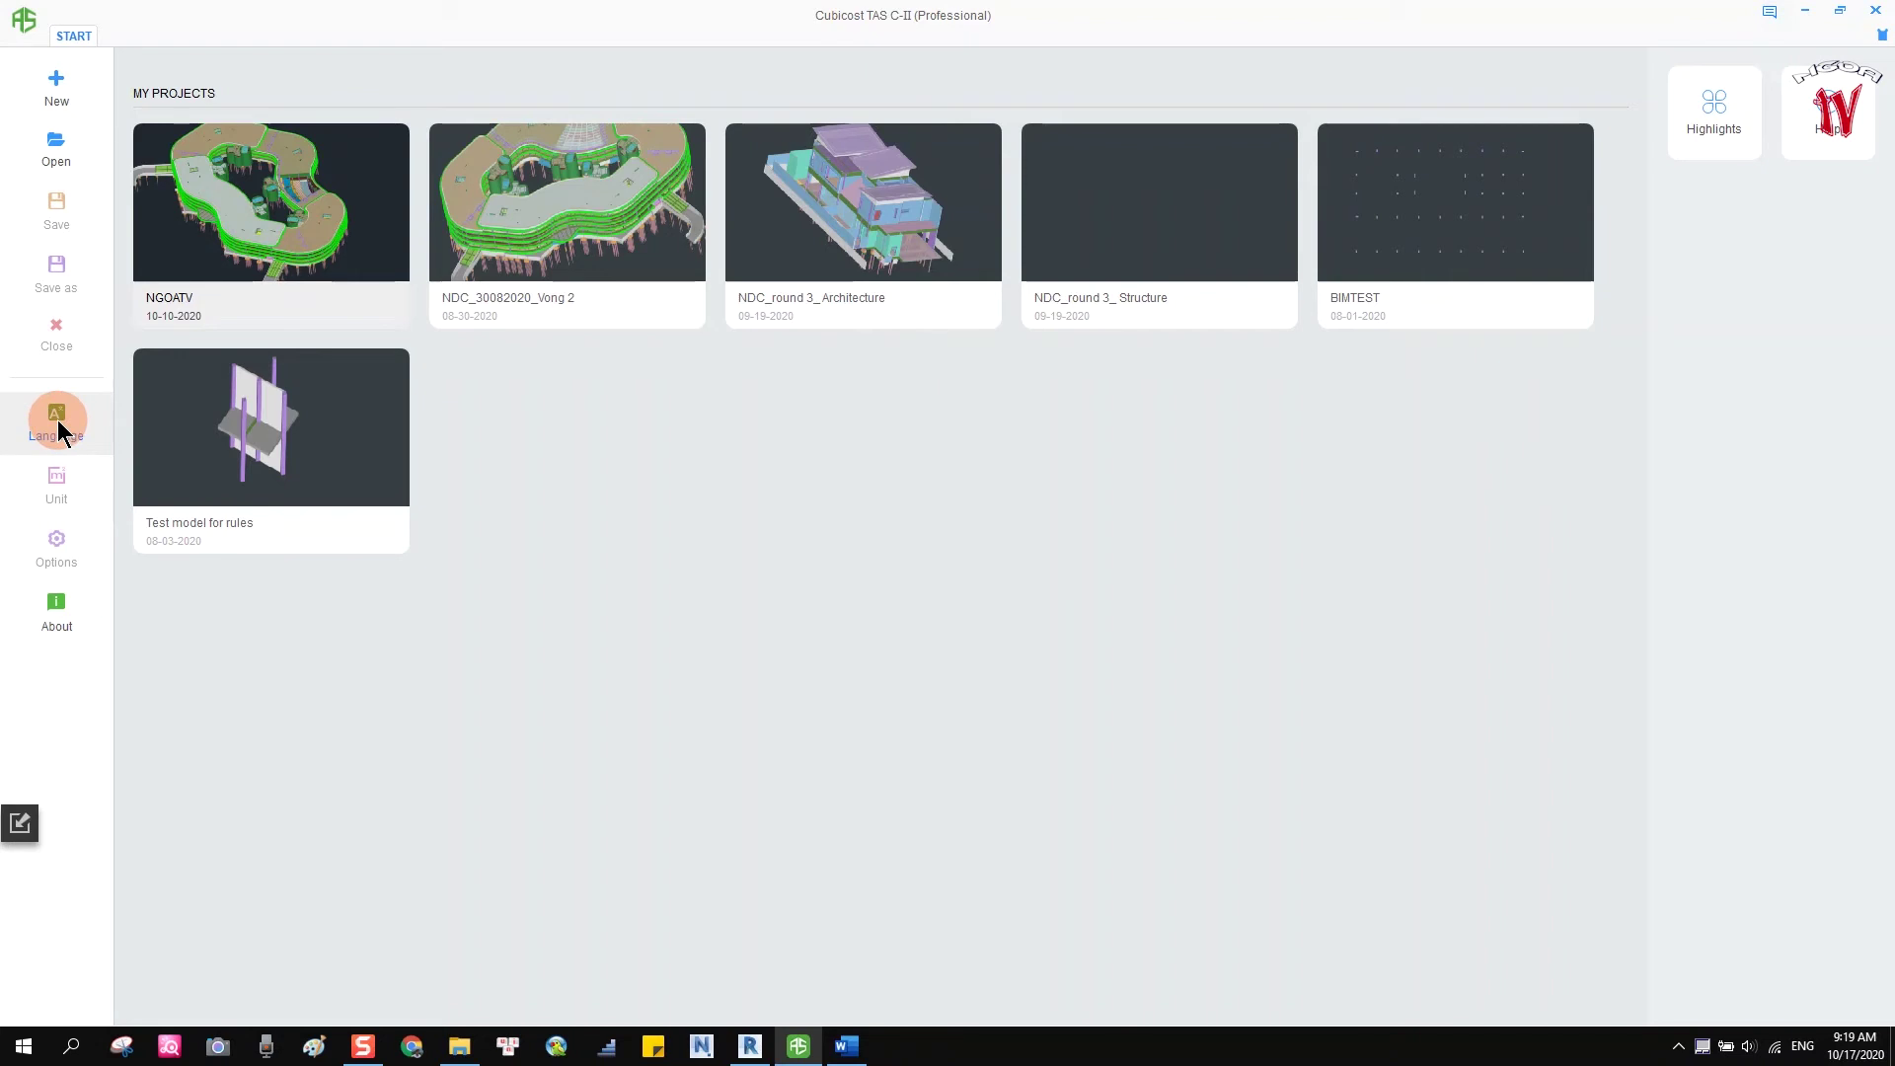
left_click(838, 500)
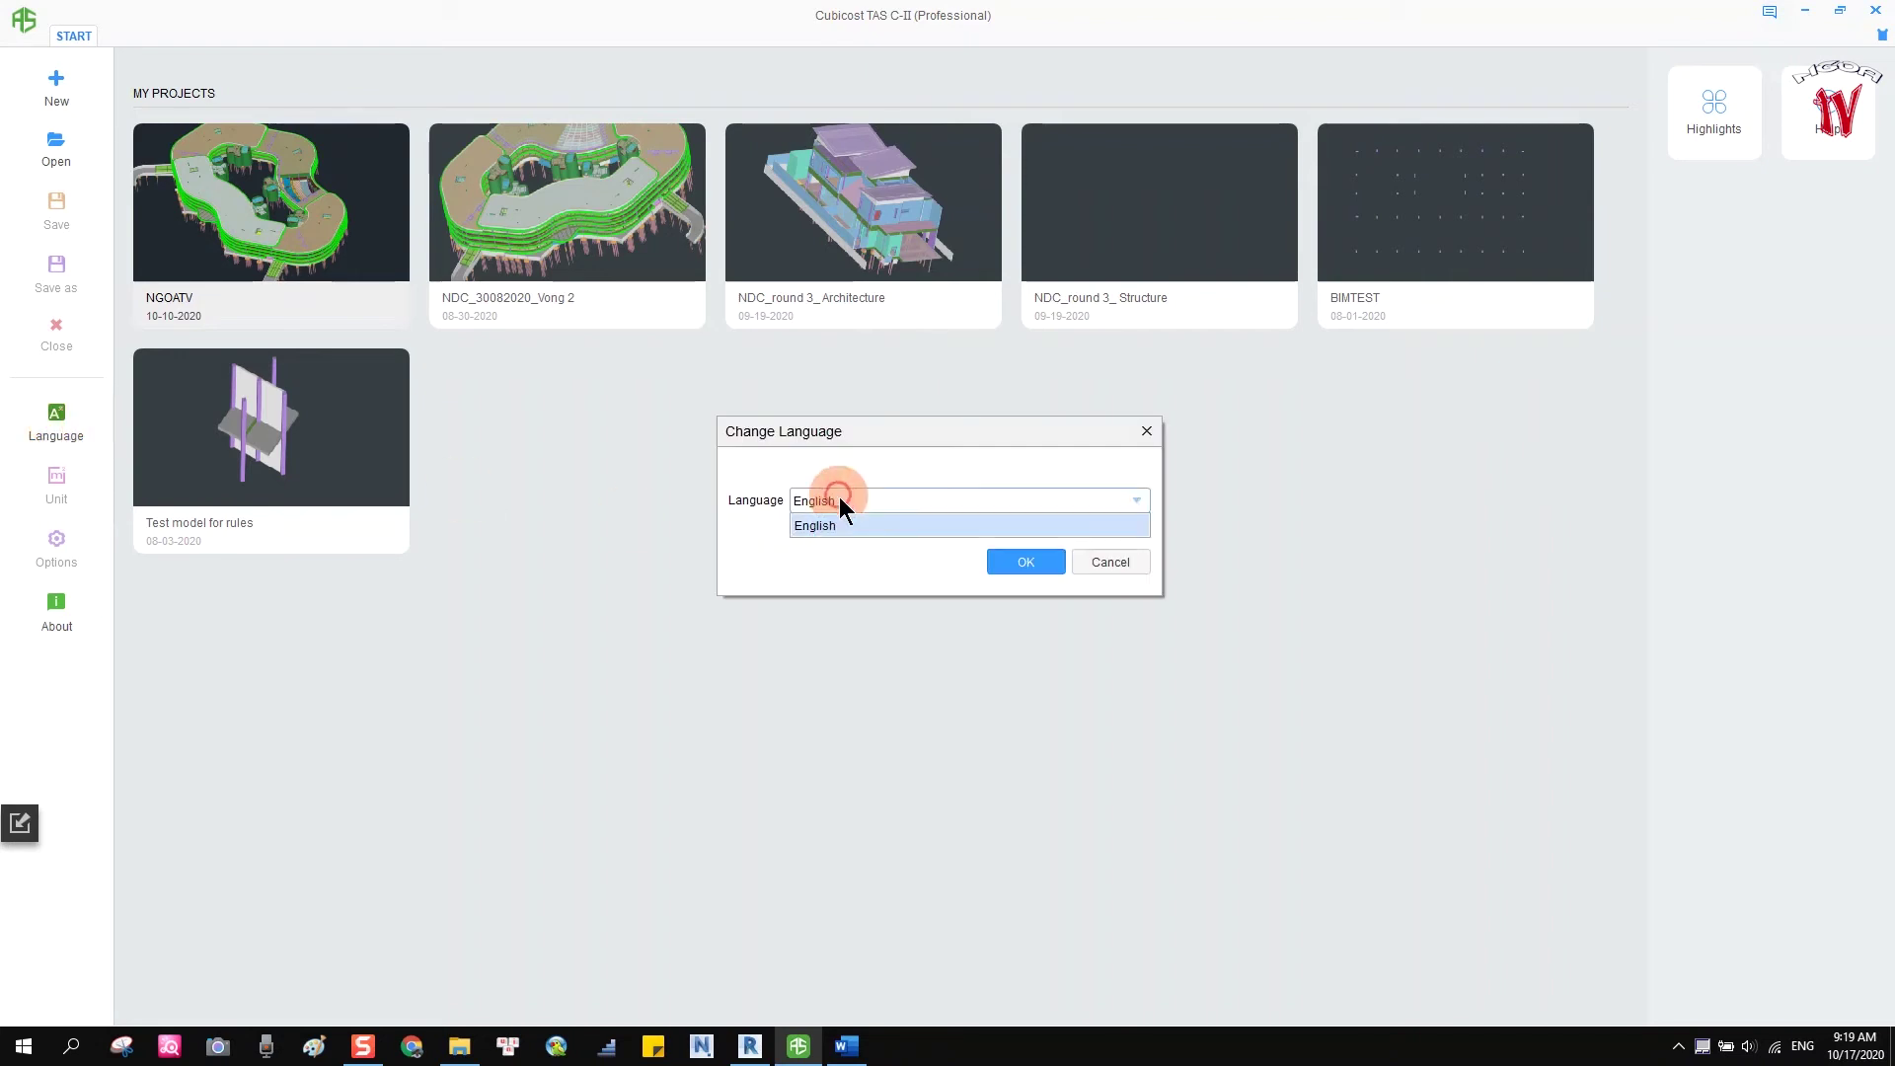
left_click(1012, 560)
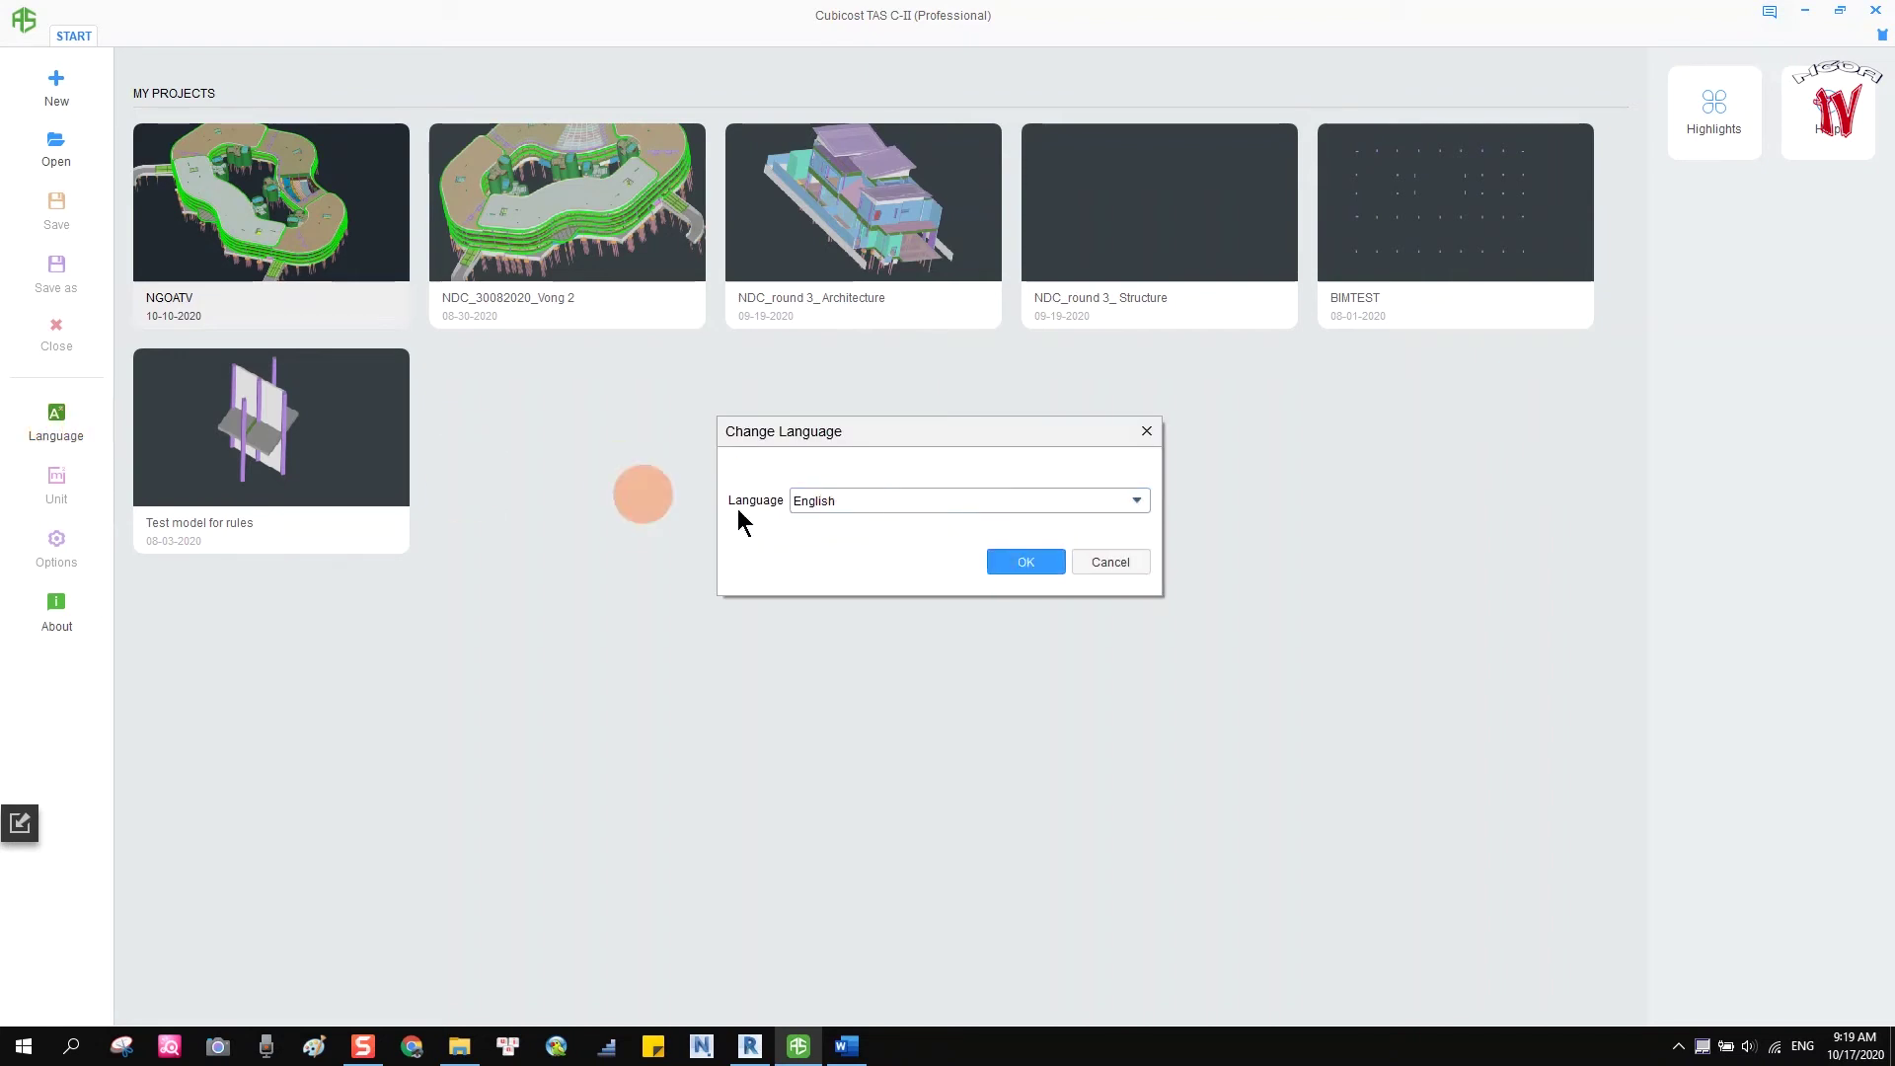
left_click(1024, 562)
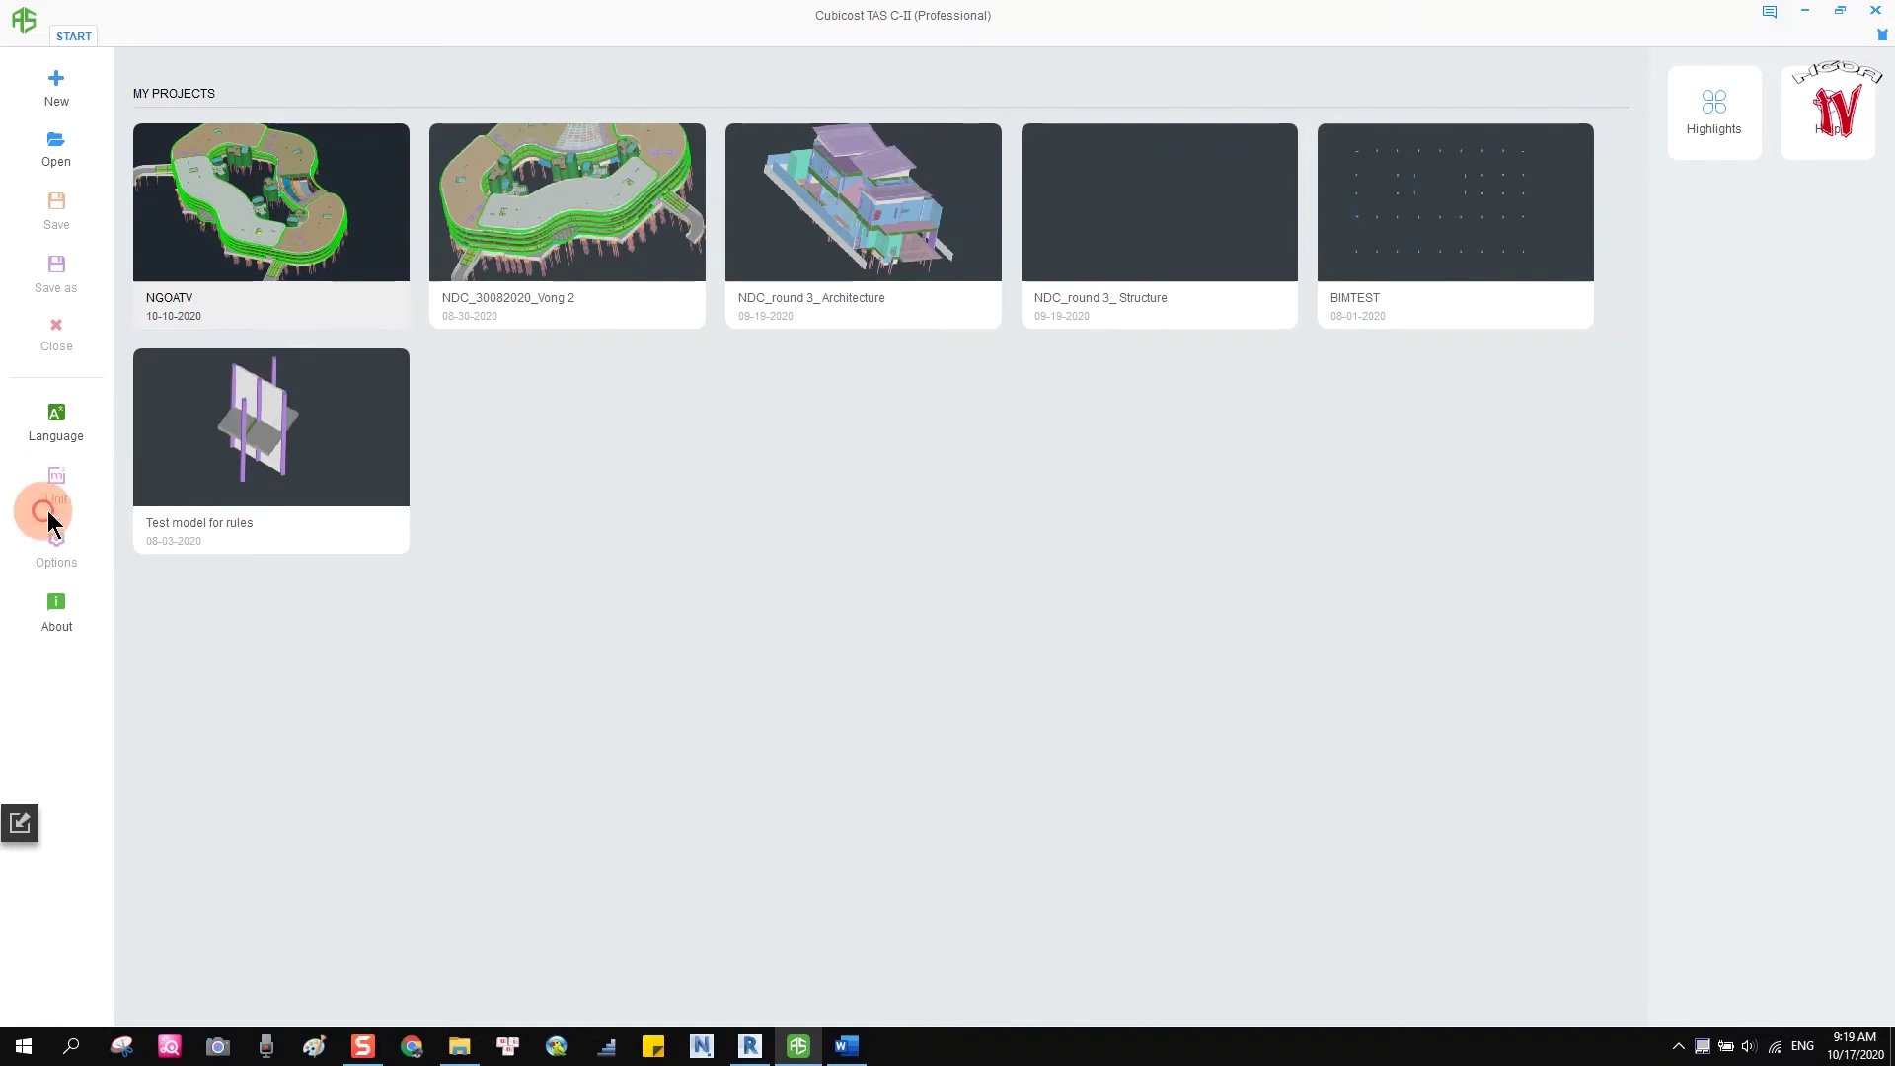
Open the NGOATV project and review its project unit formats and configuration choices, leaving without changing them.
double_click(273, 229)
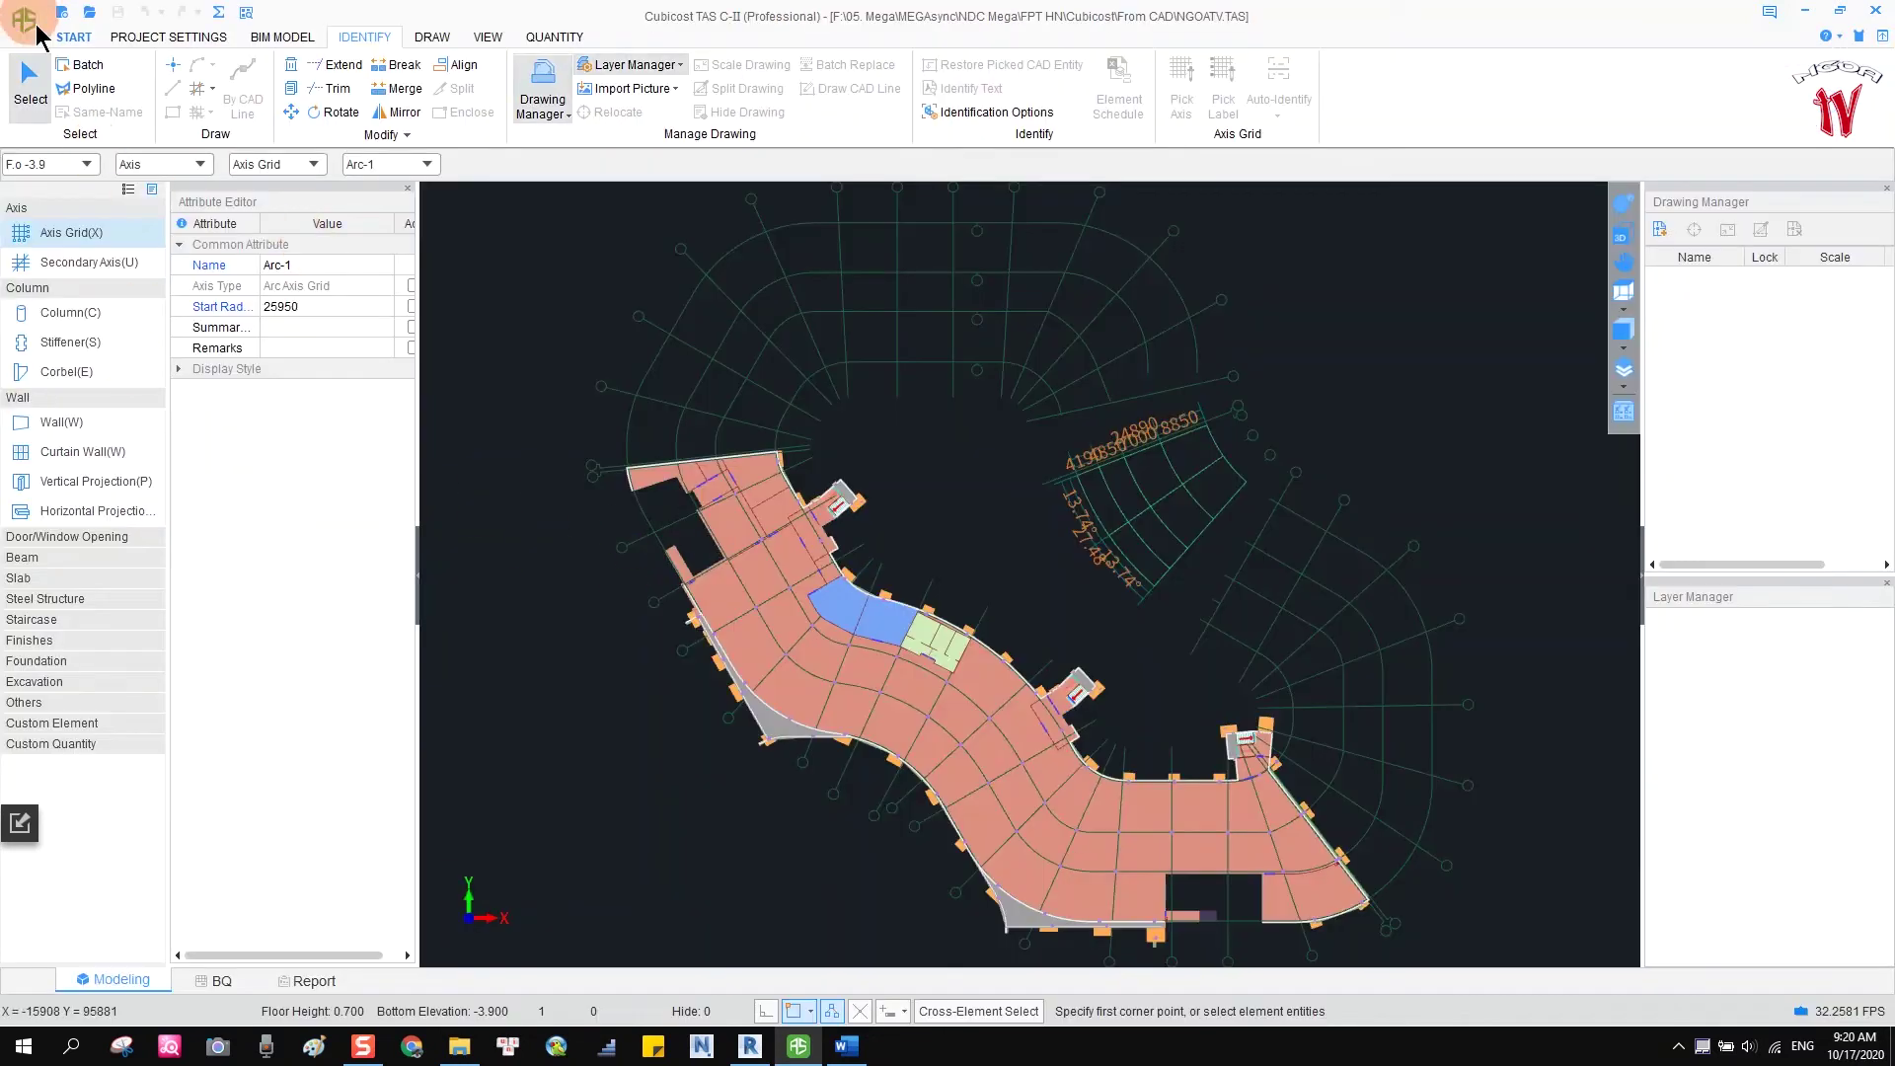
left_click(75, 36)
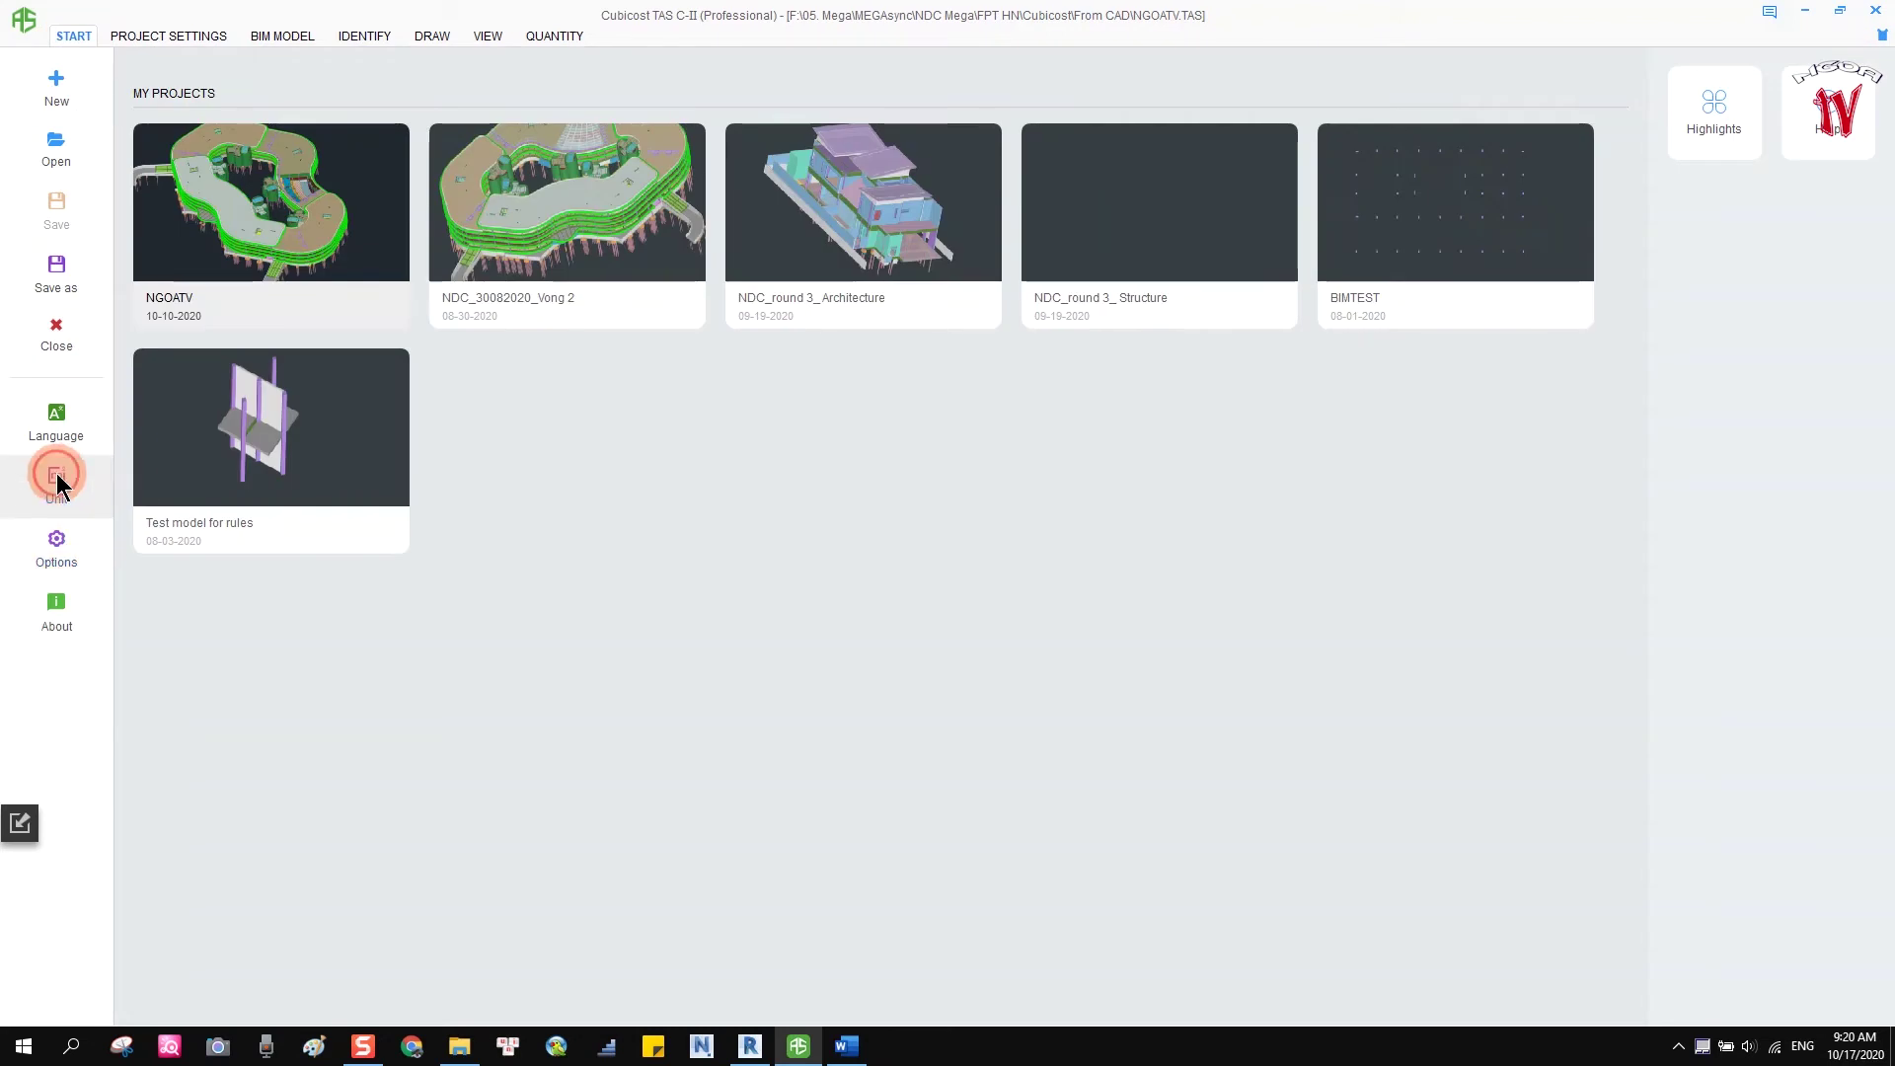
left_click(57, 482)
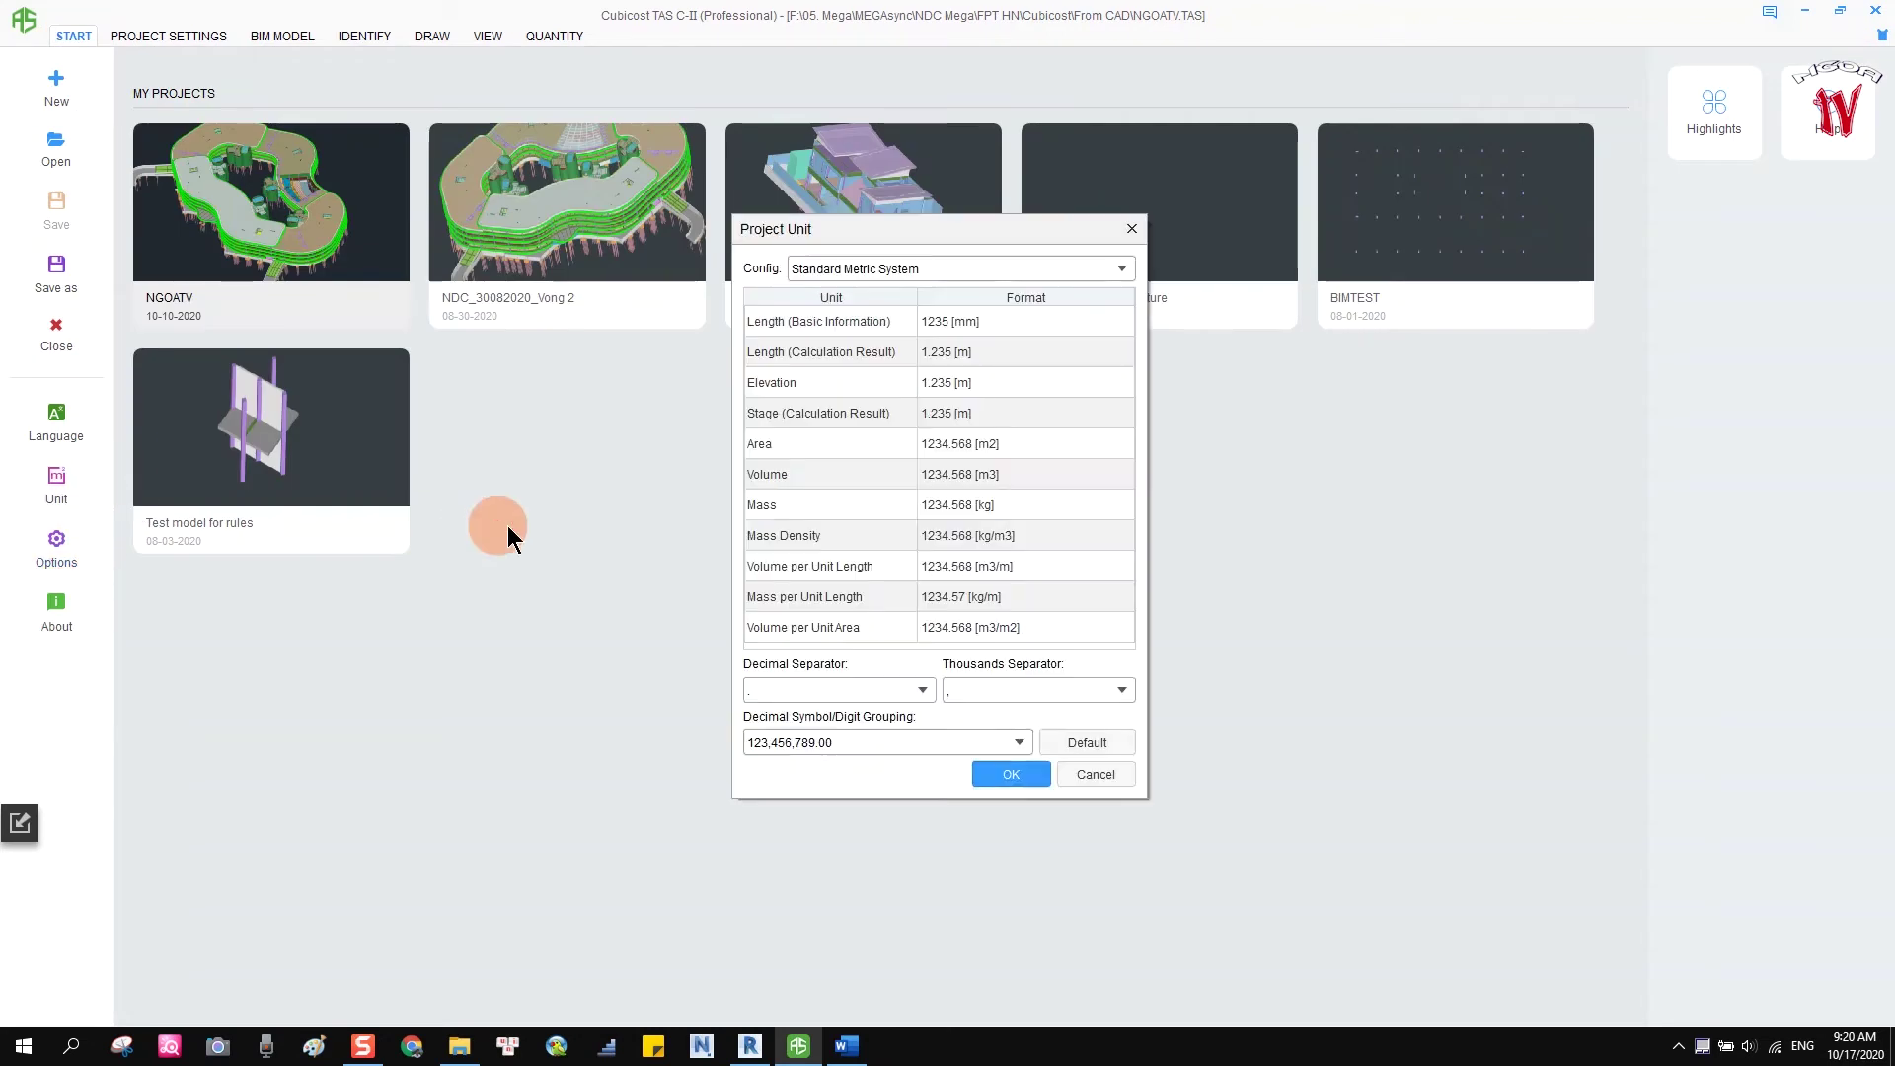
left_click(908, 271)
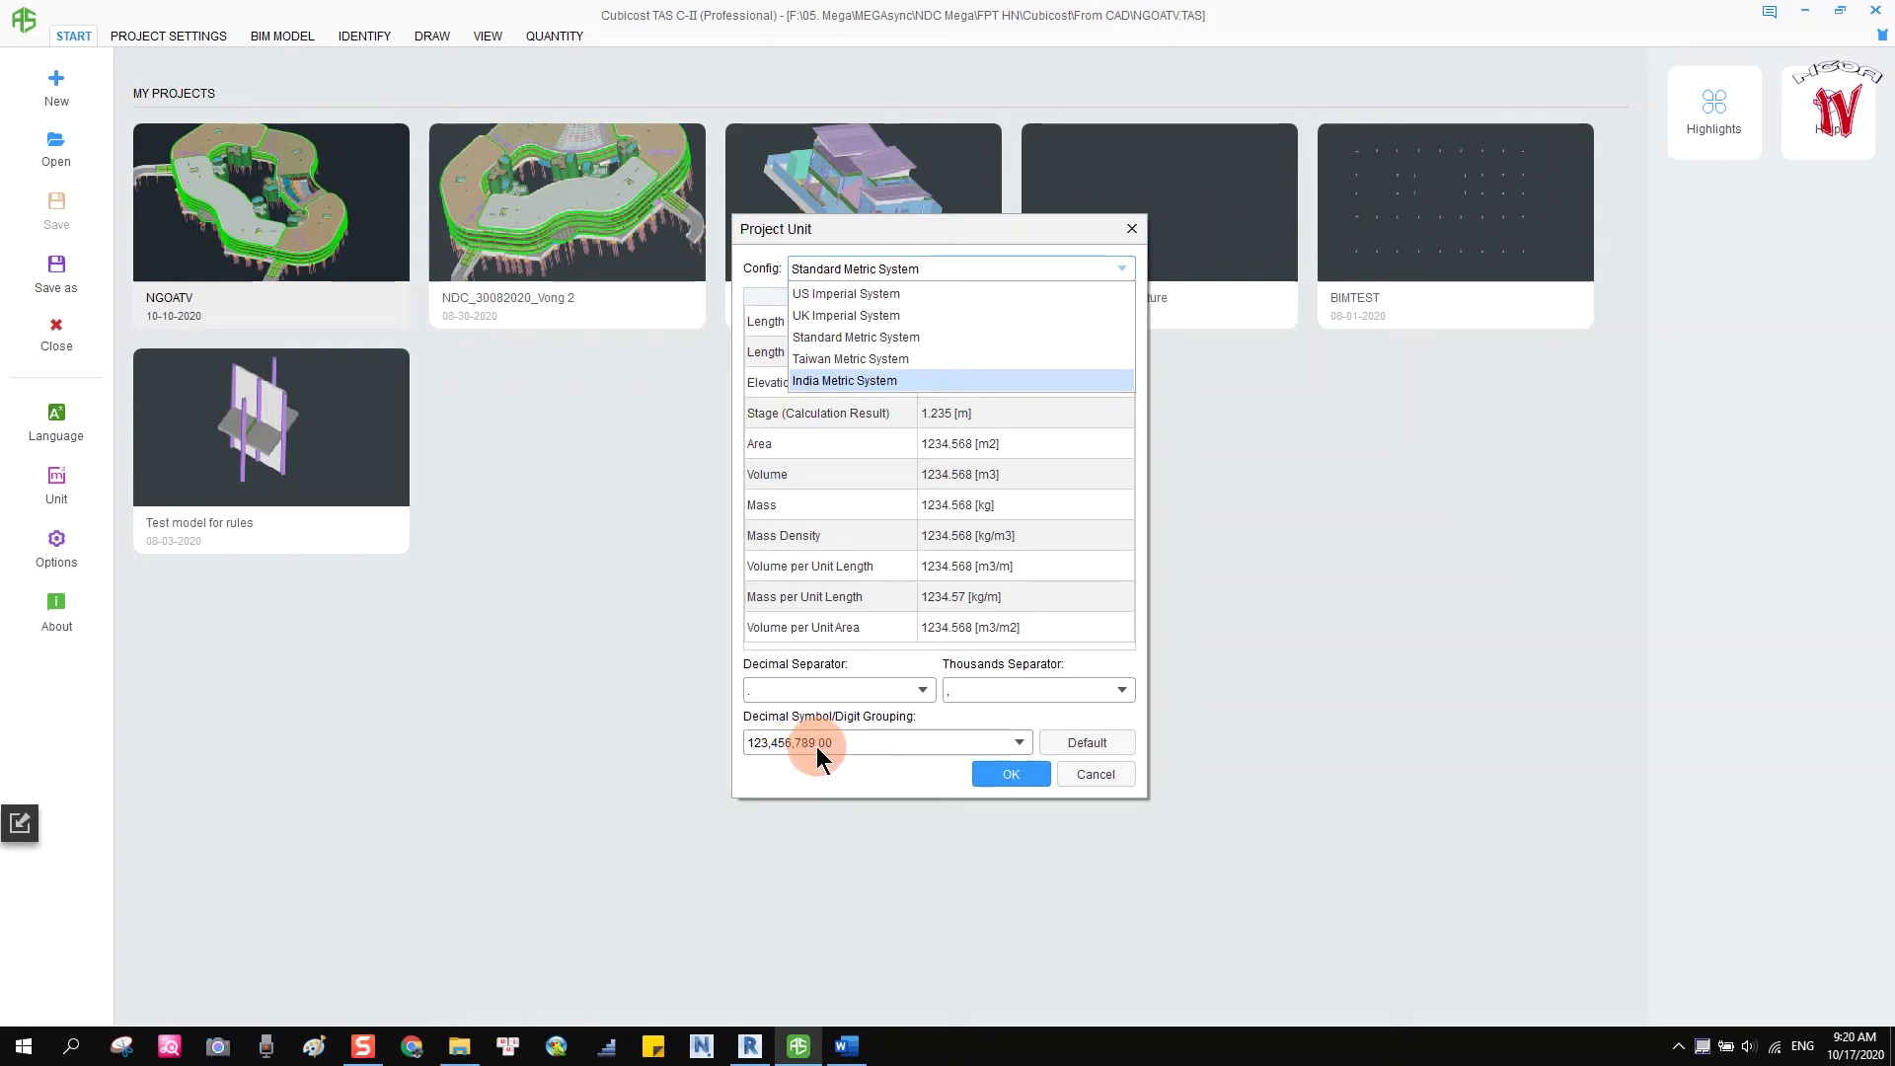
left_click(1016, 774)
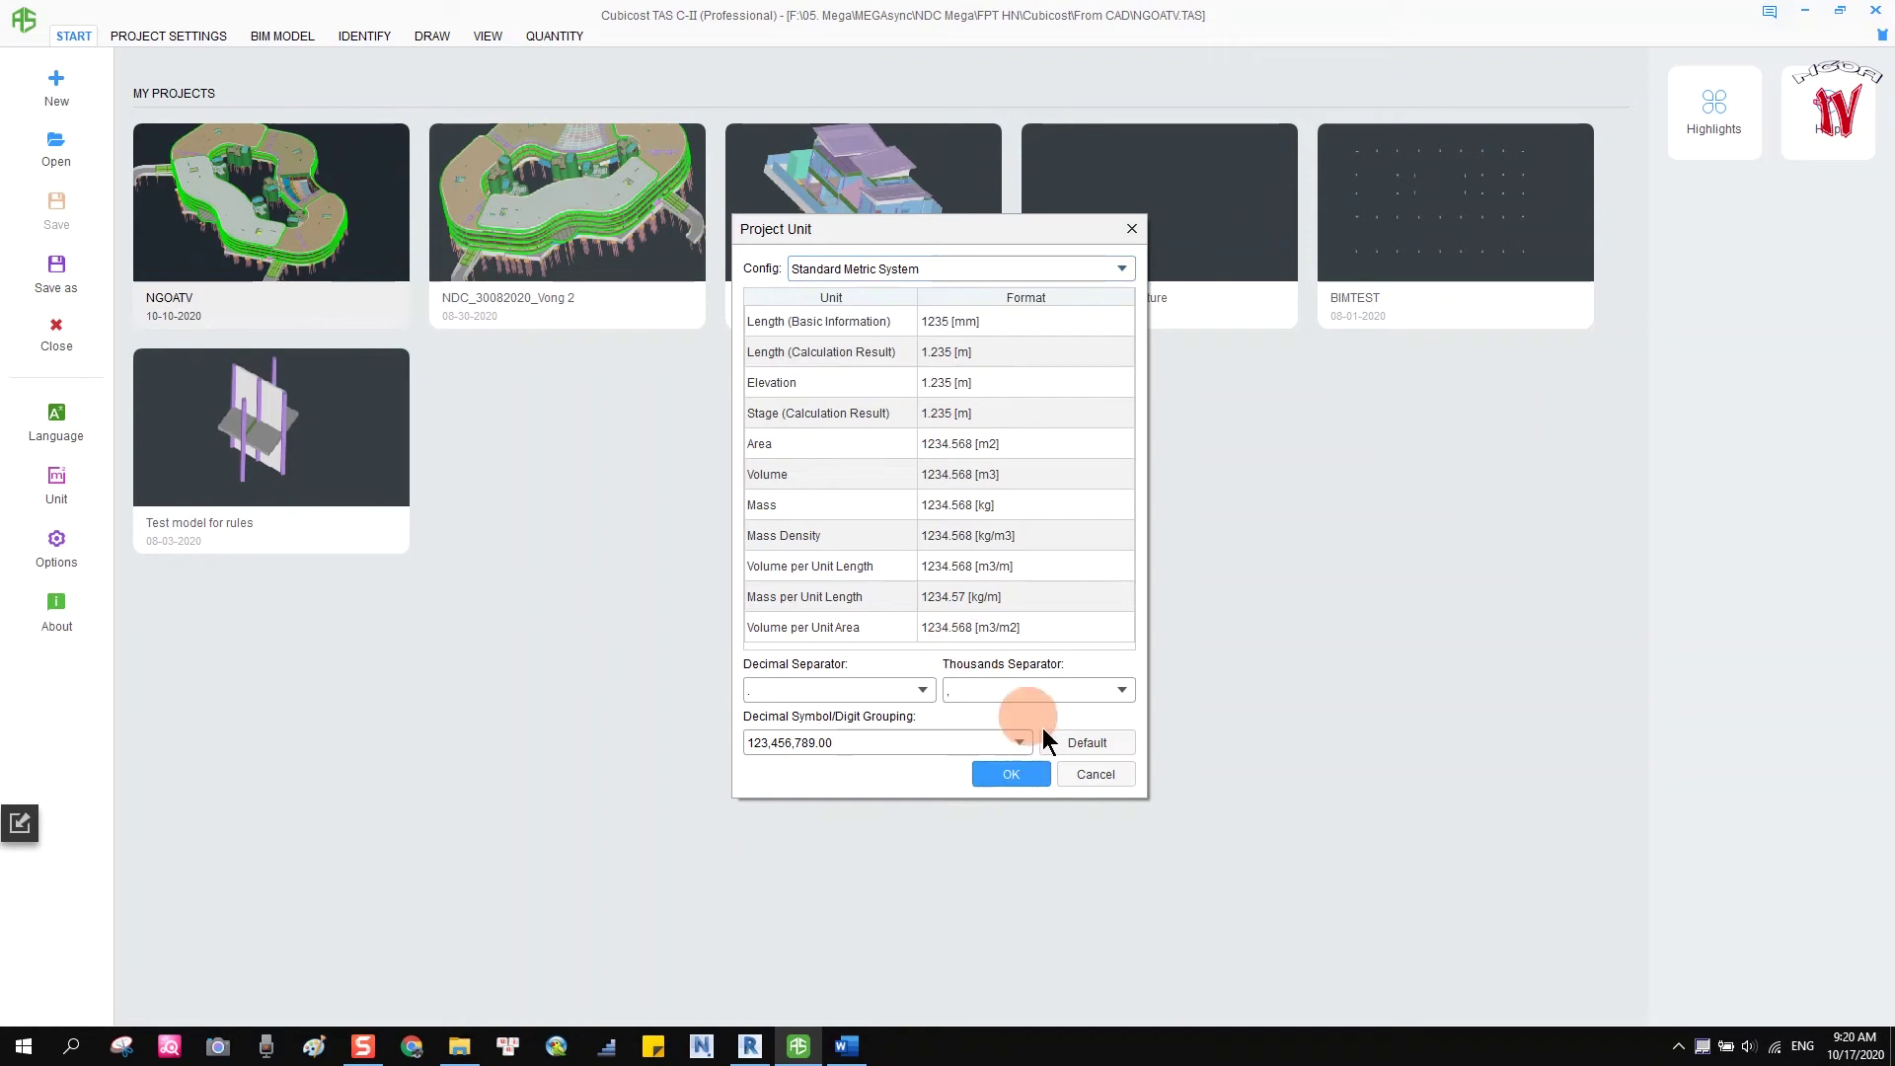
left_click(1085, 774)
Select the existing Backup folder as the backup file location in the project options and check the number of retention days.
left_click(56, 545)
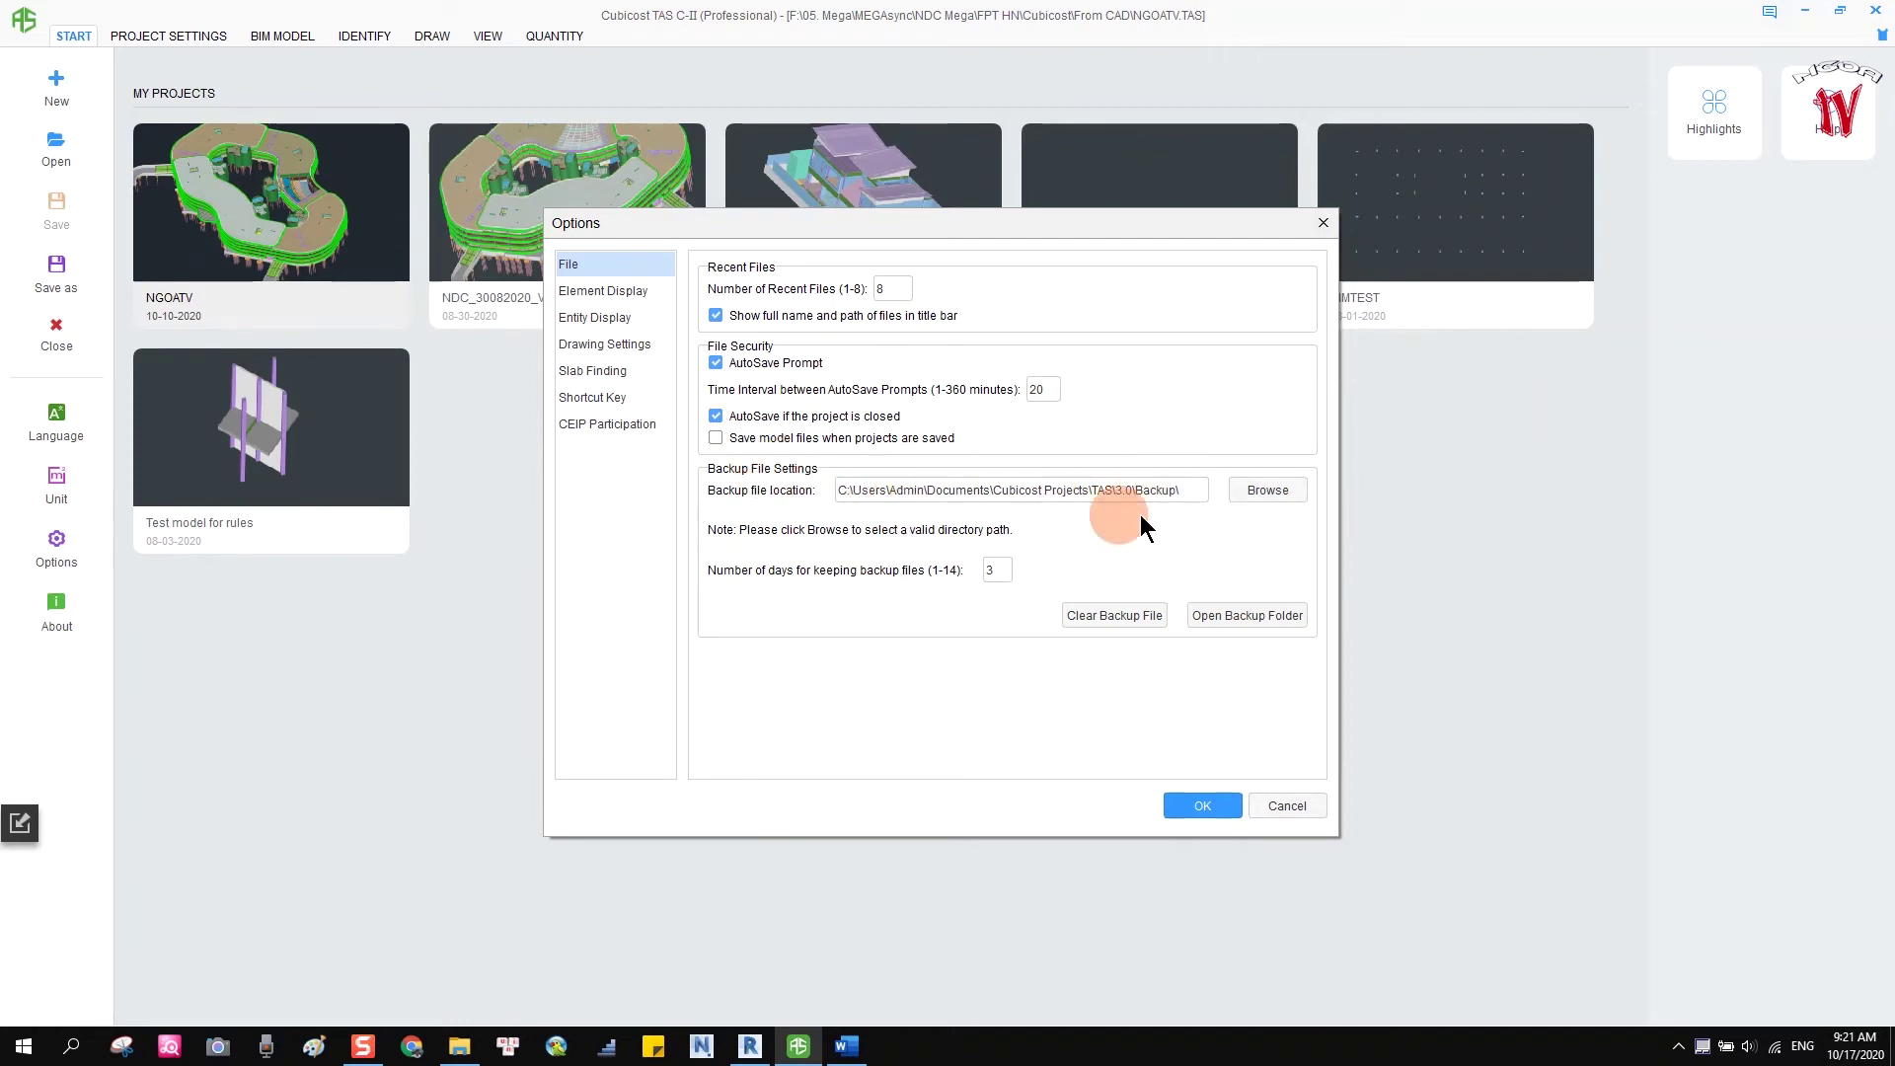
left_click(1268, 490)
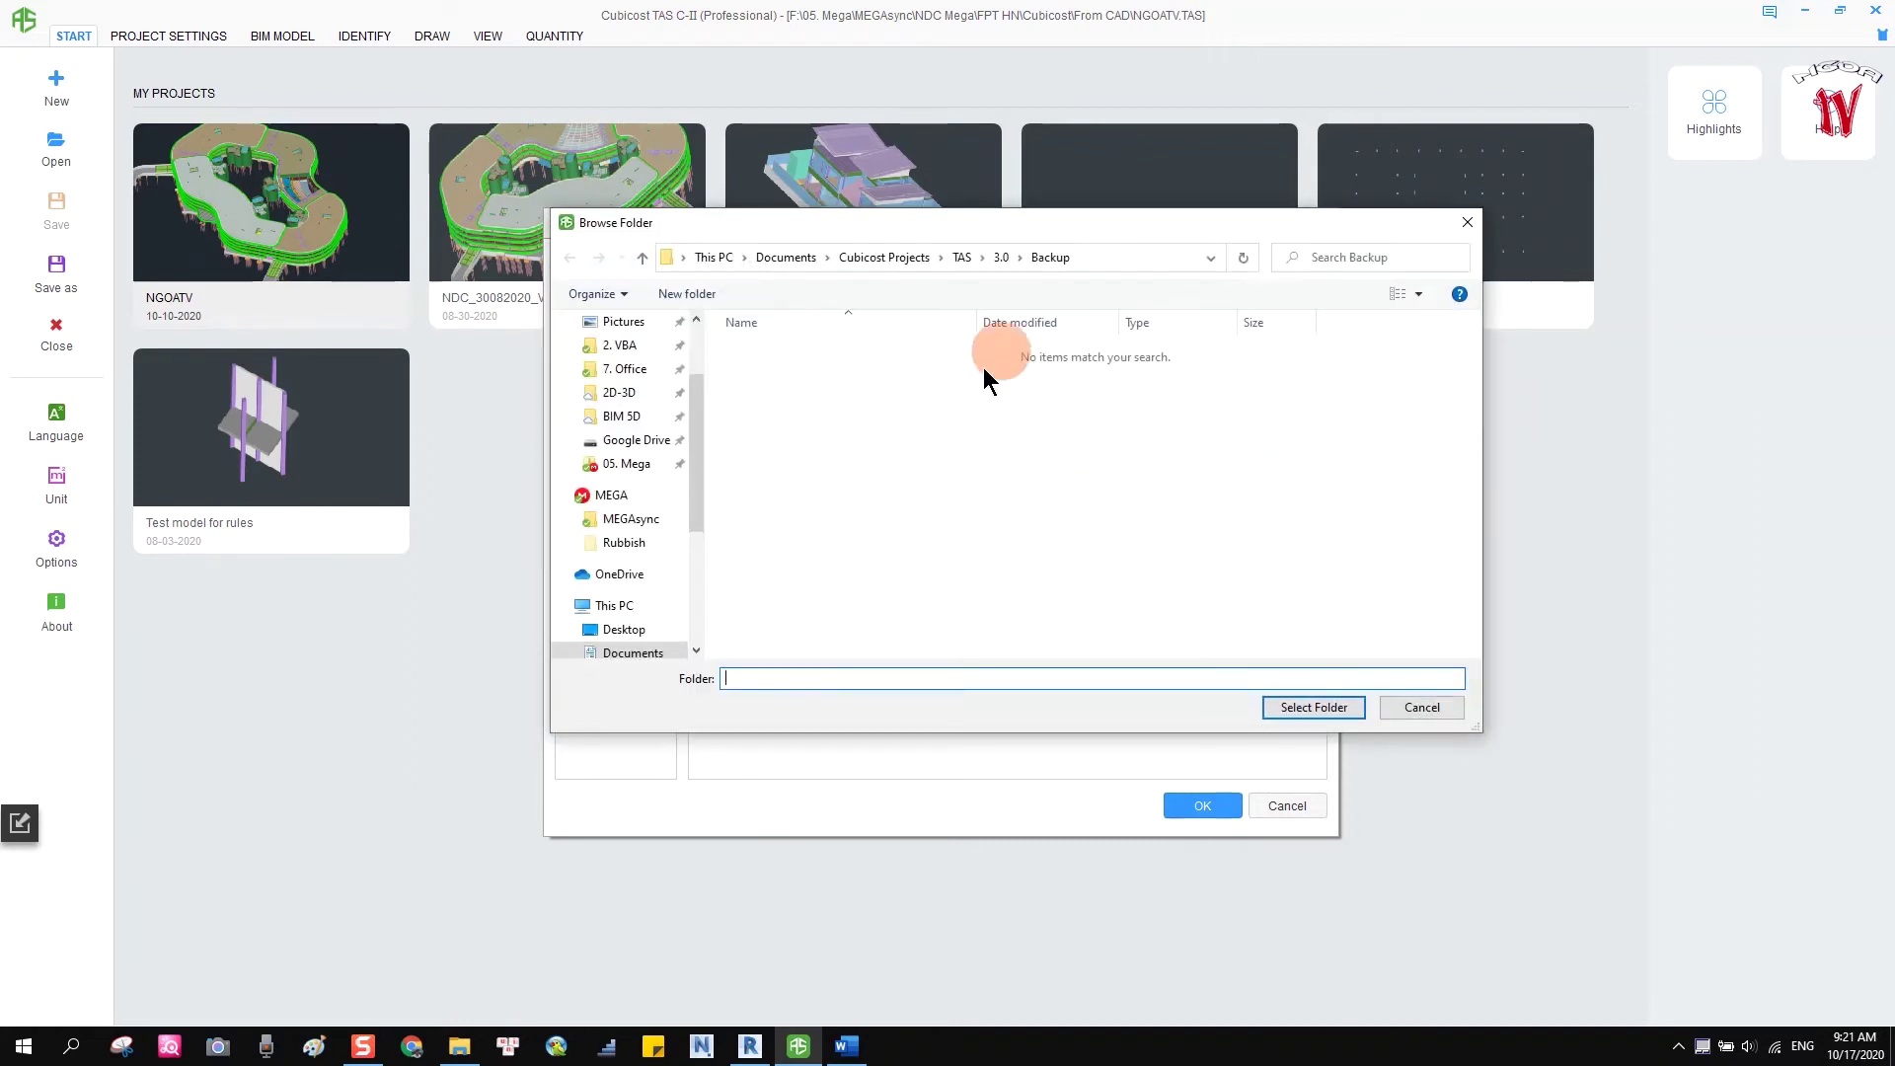
left_click(1313, 707)
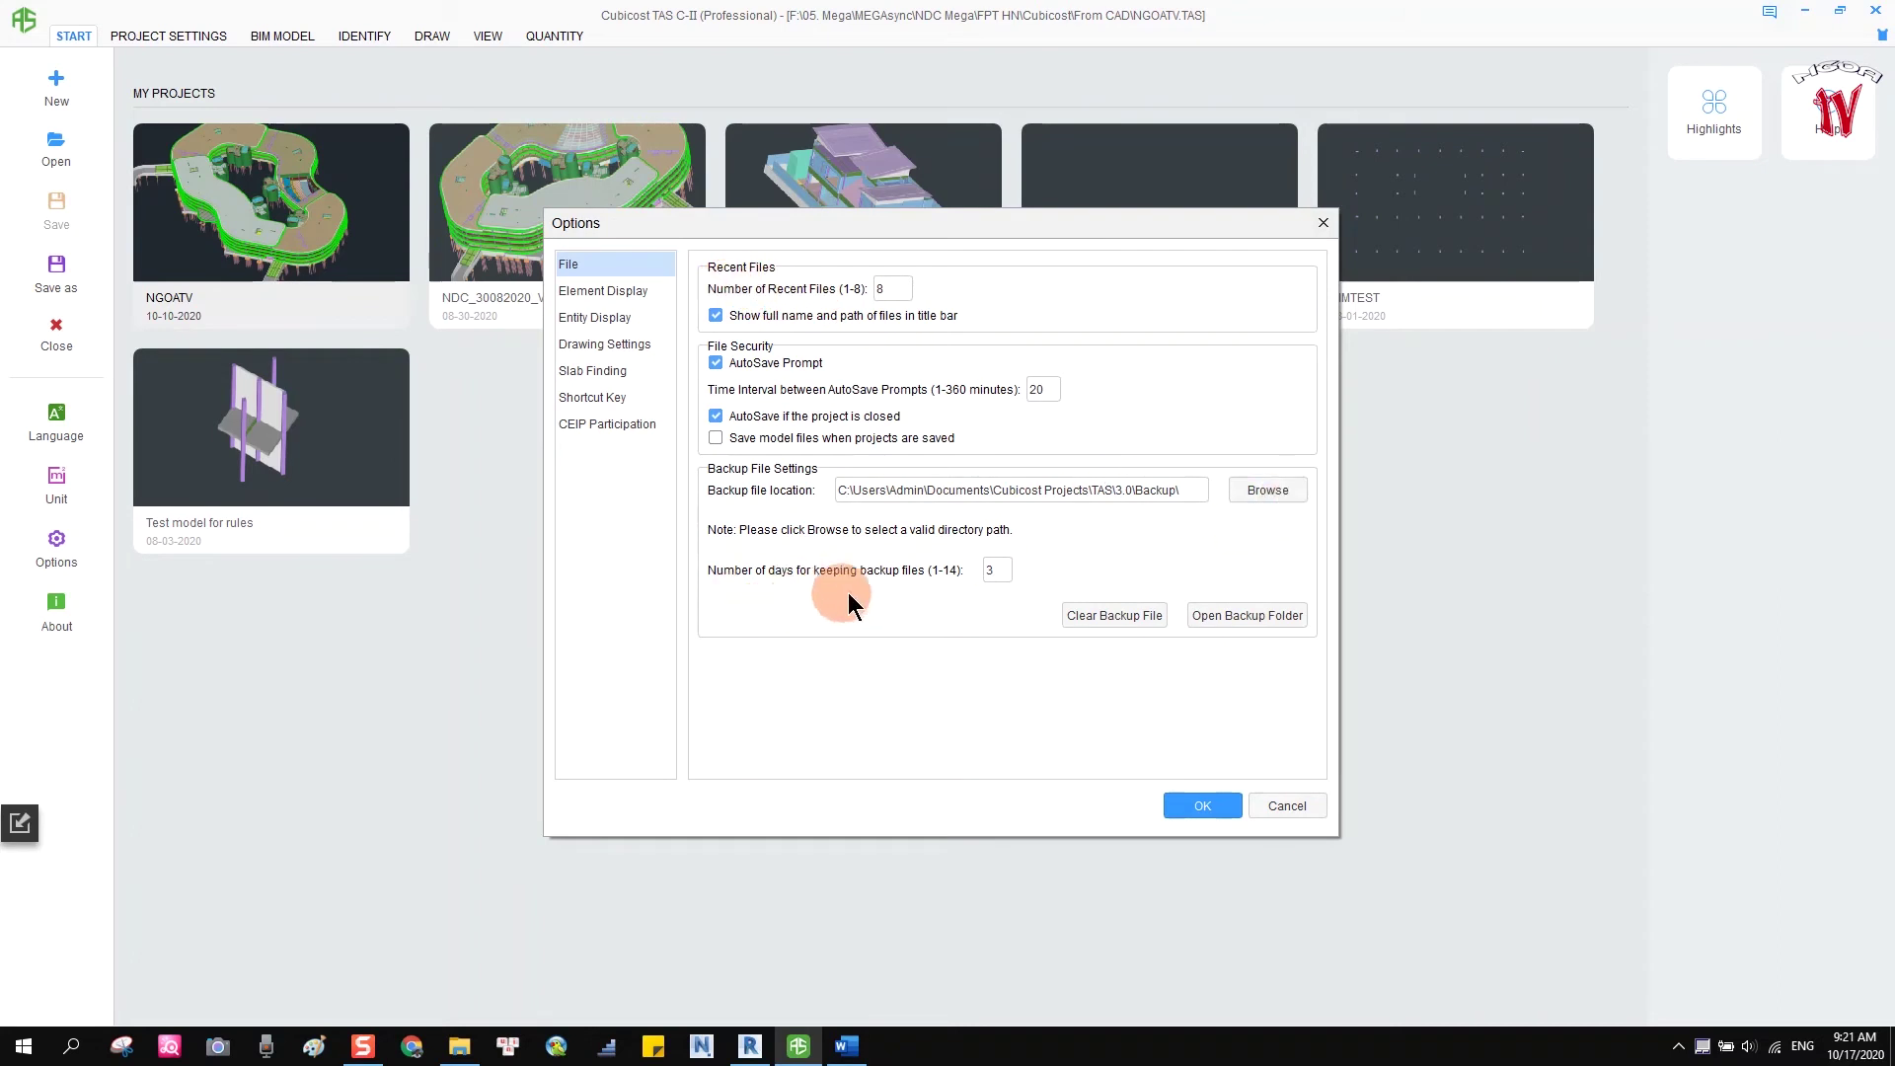
double_click(995, 570)
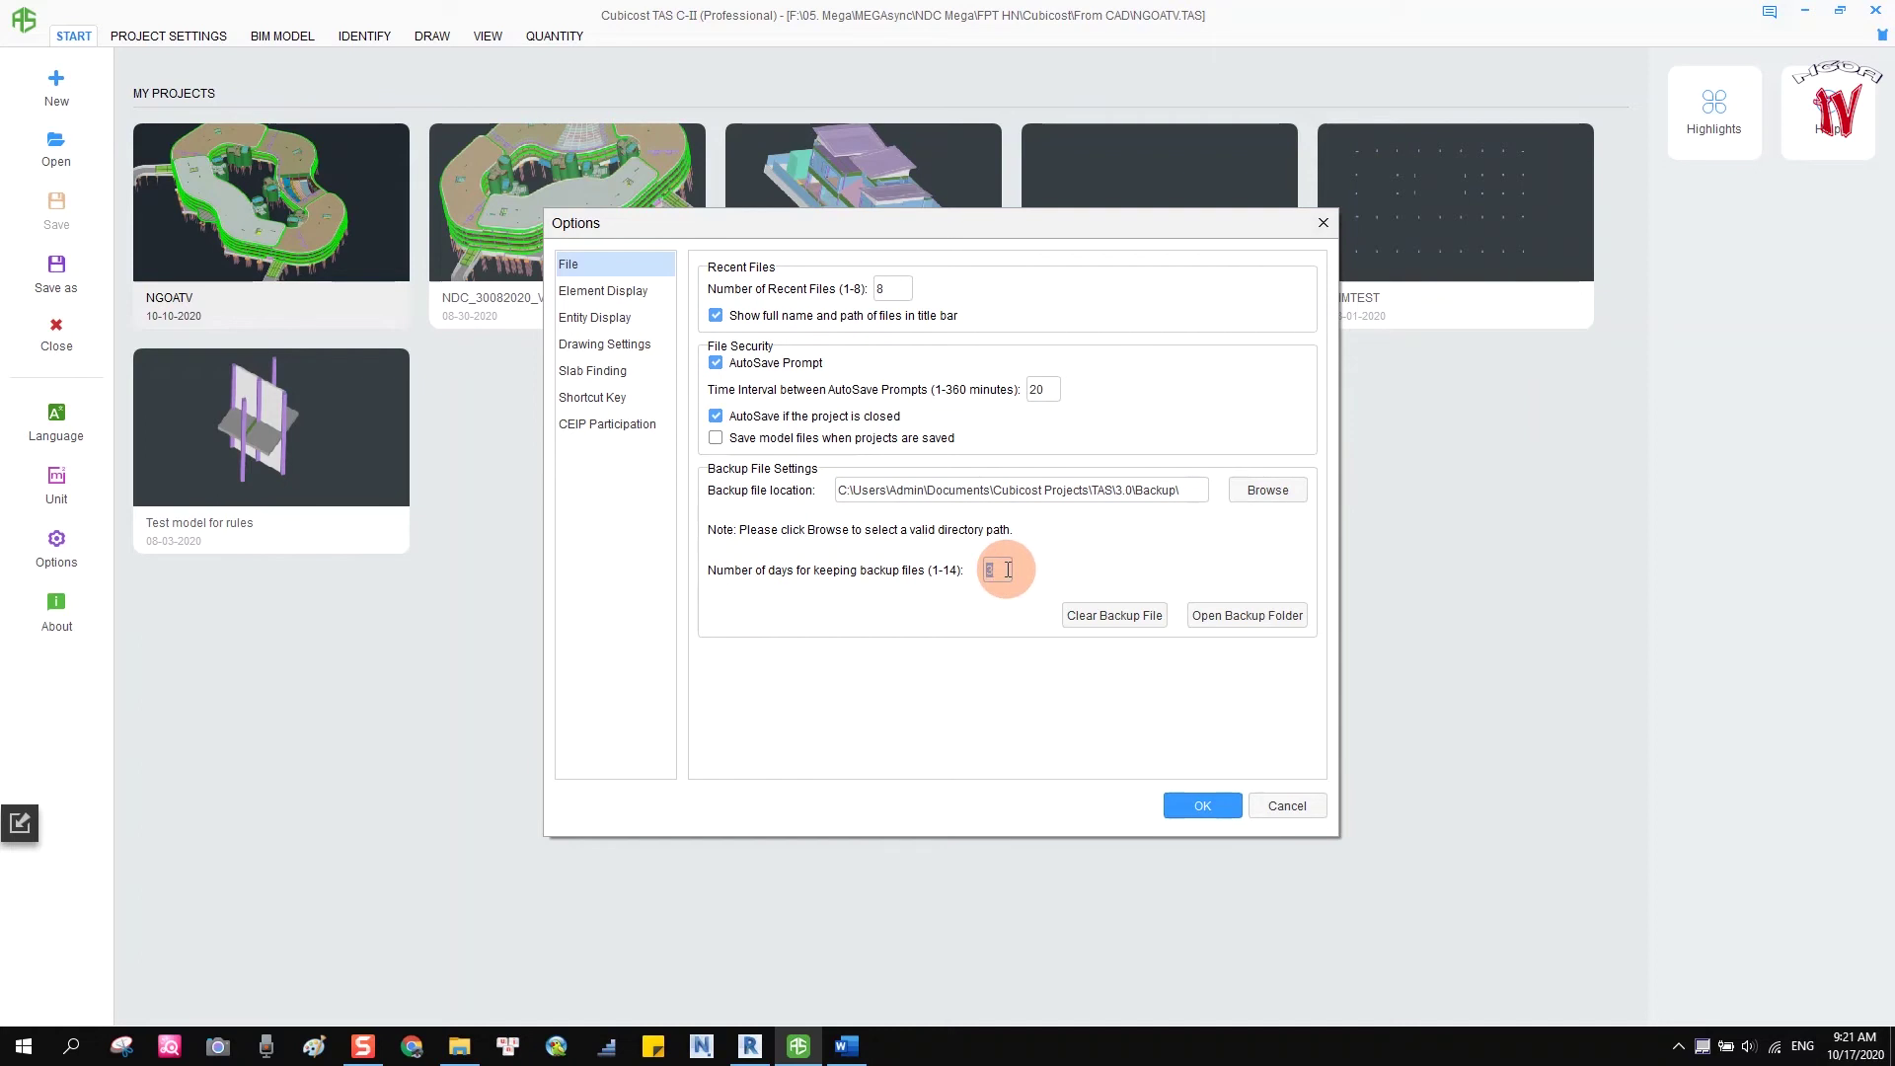
Examine the element display settings, including the fill colour choices for Heavy Excavation and Pile Cap.
left_click(604, 292)
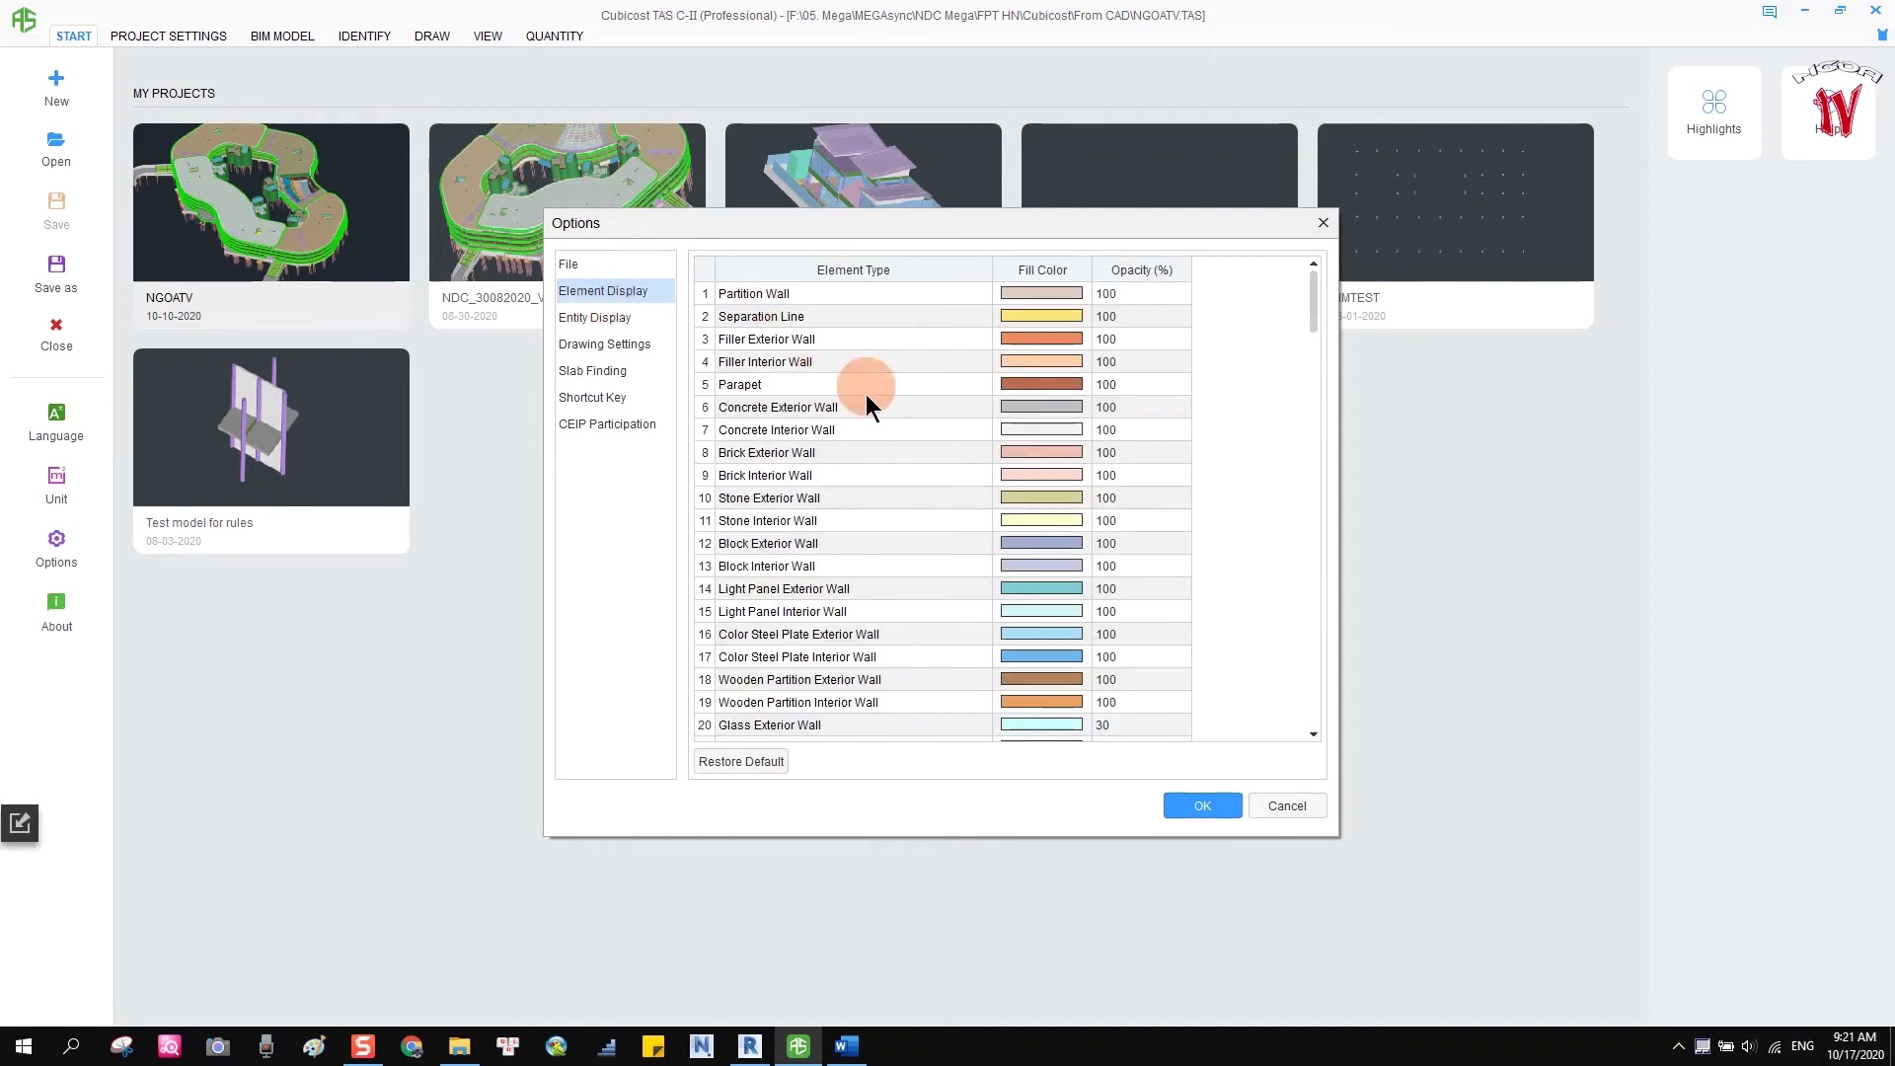
scroll(1062, 520, "down", 19)
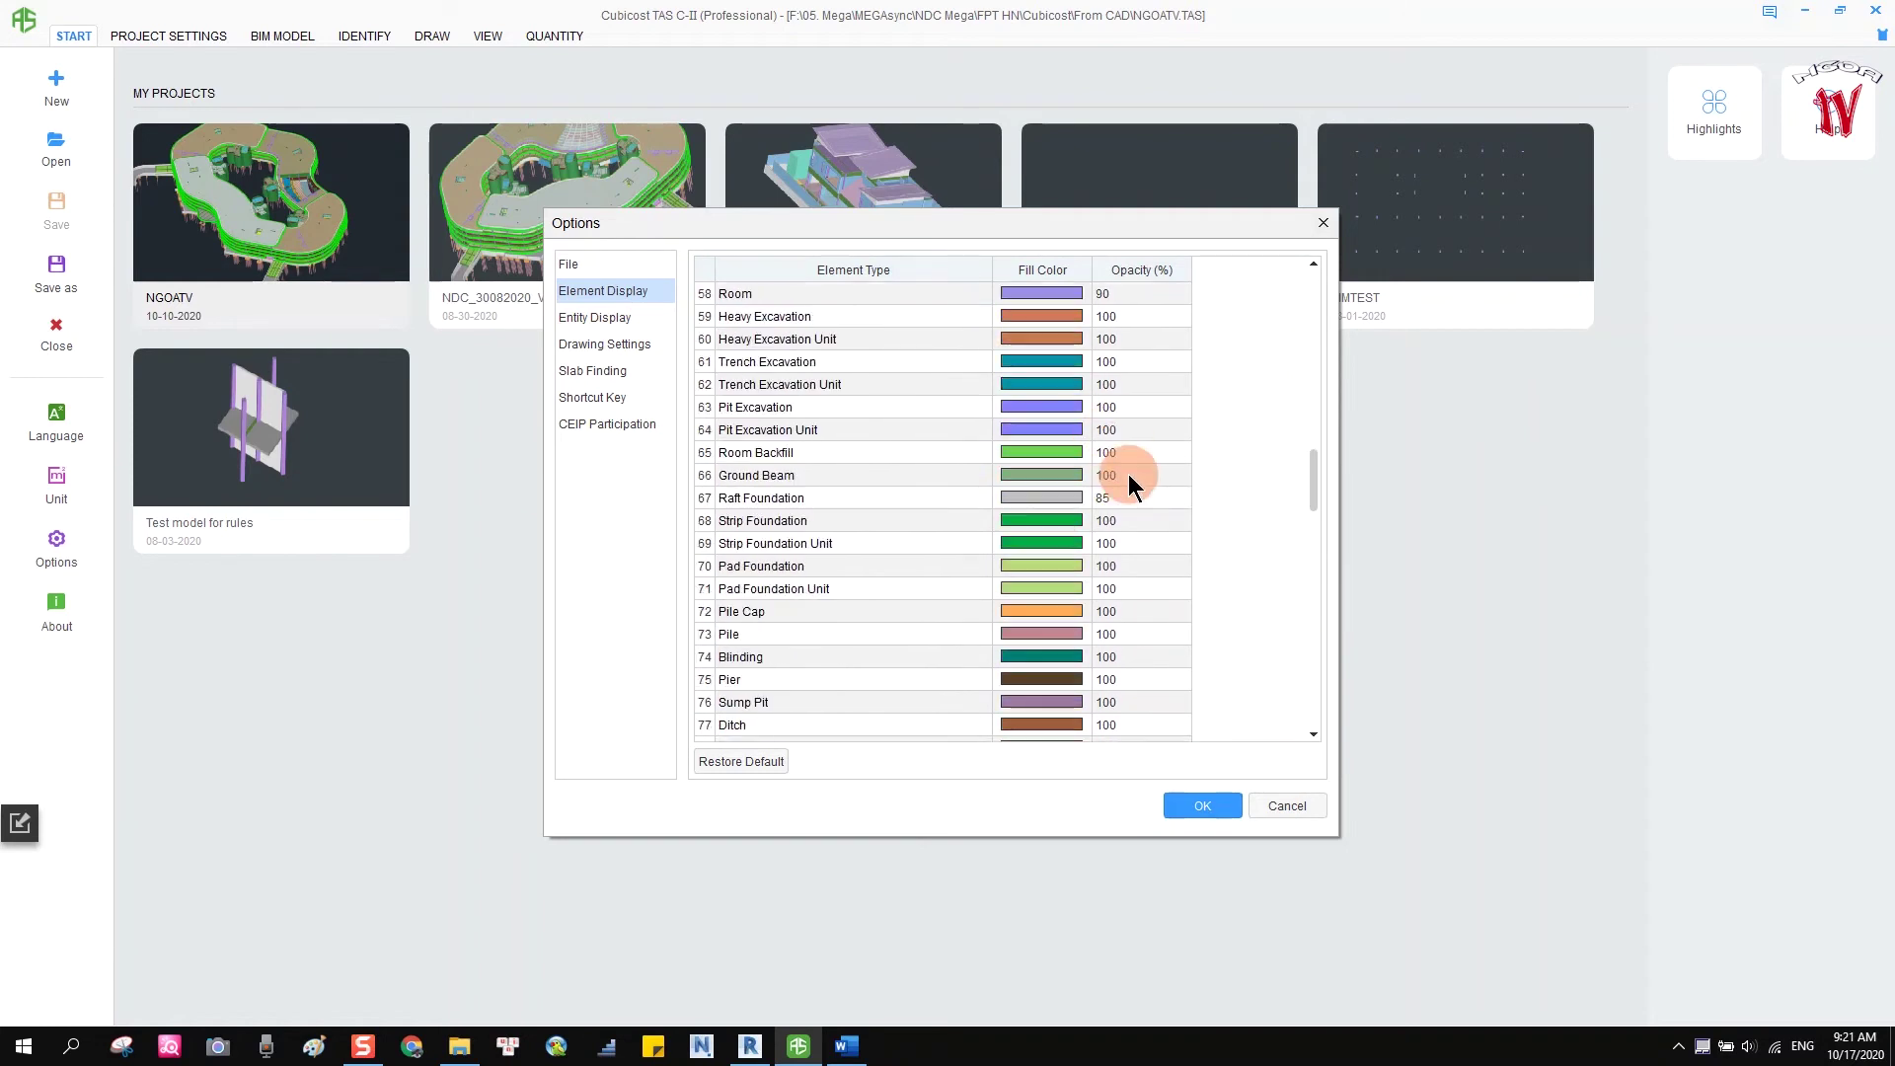
left_click(1129, 476)
left_click(1168, 280)
left_click(1042, 316)
left_click(1074, 312)
left_click(1075, 315)
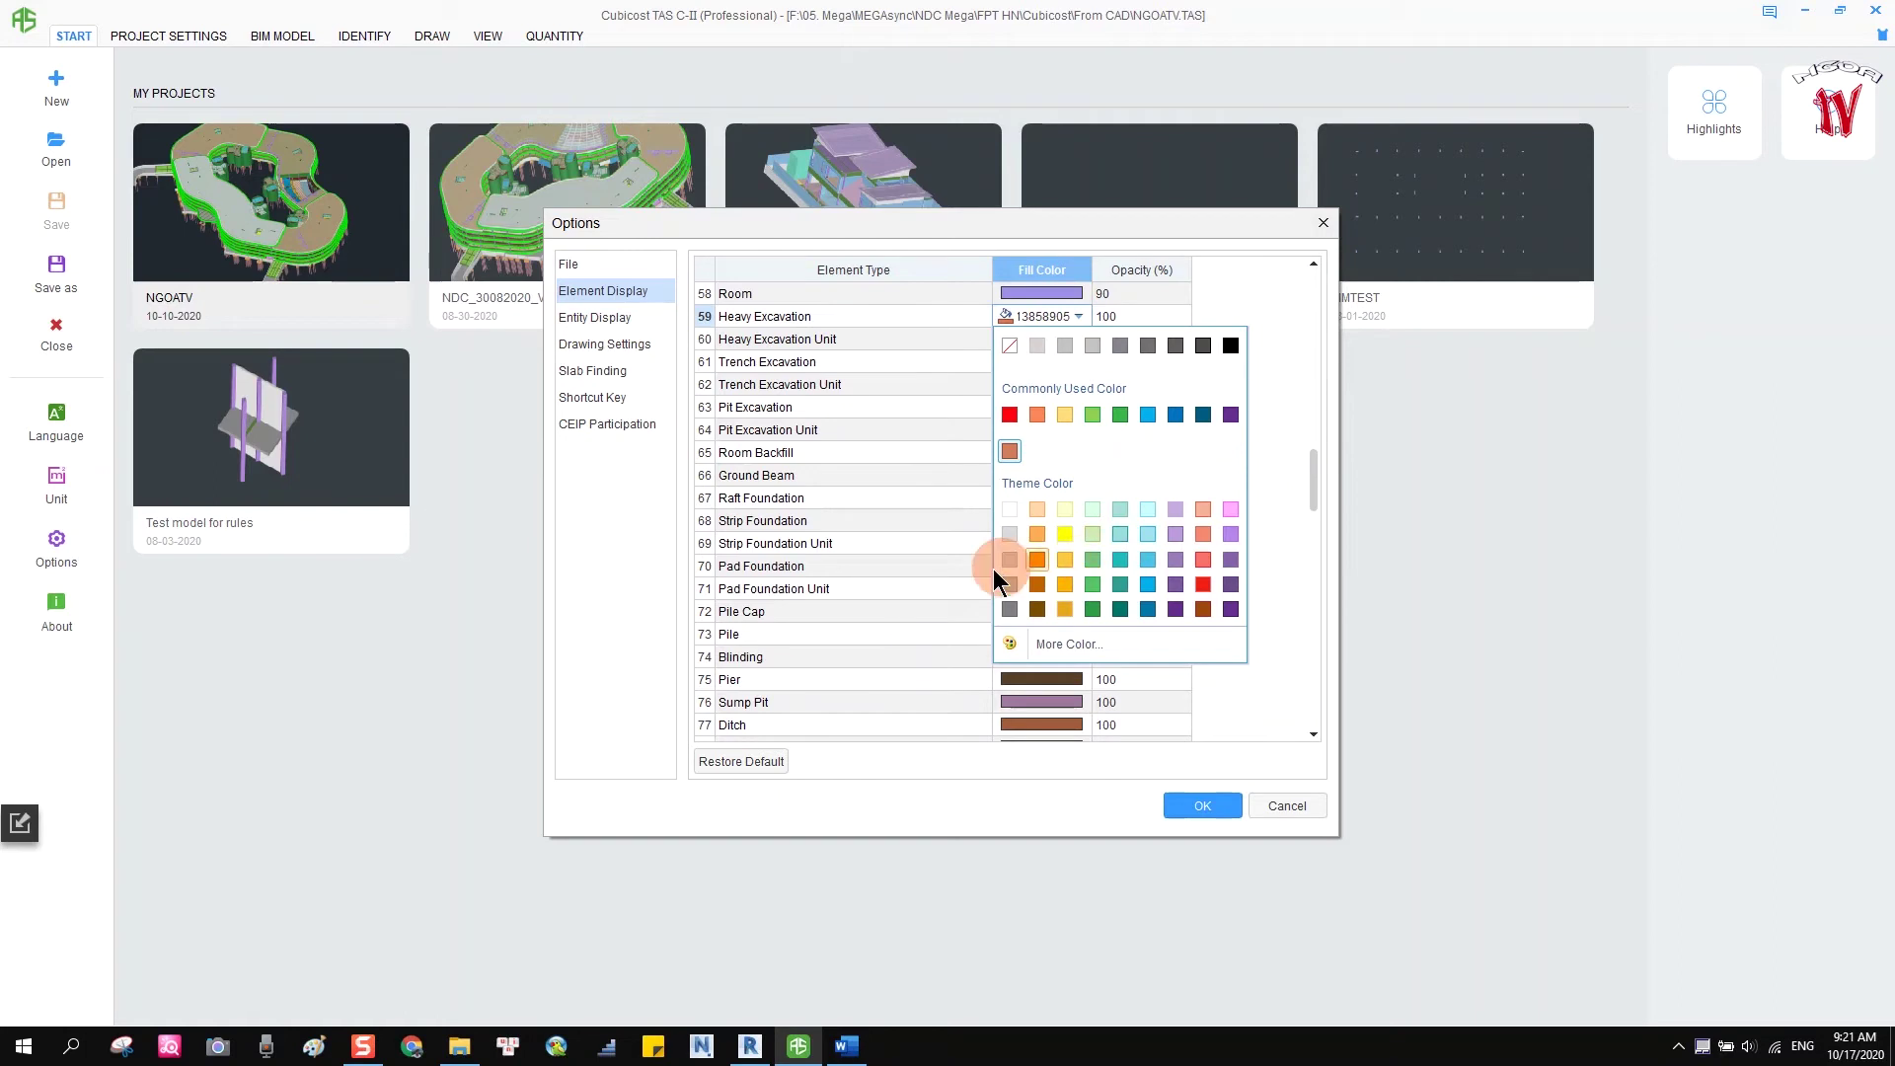
left_click(852, 604)
left_click(1048, 611)
left_click(1080, 612)
left_click(827, 571)
Examine the opacity values of the floor and ceiling finish elements near the end of the element display list.
scroll(880, 583, "down", 6)
scroll(888, 553, "down", 11)
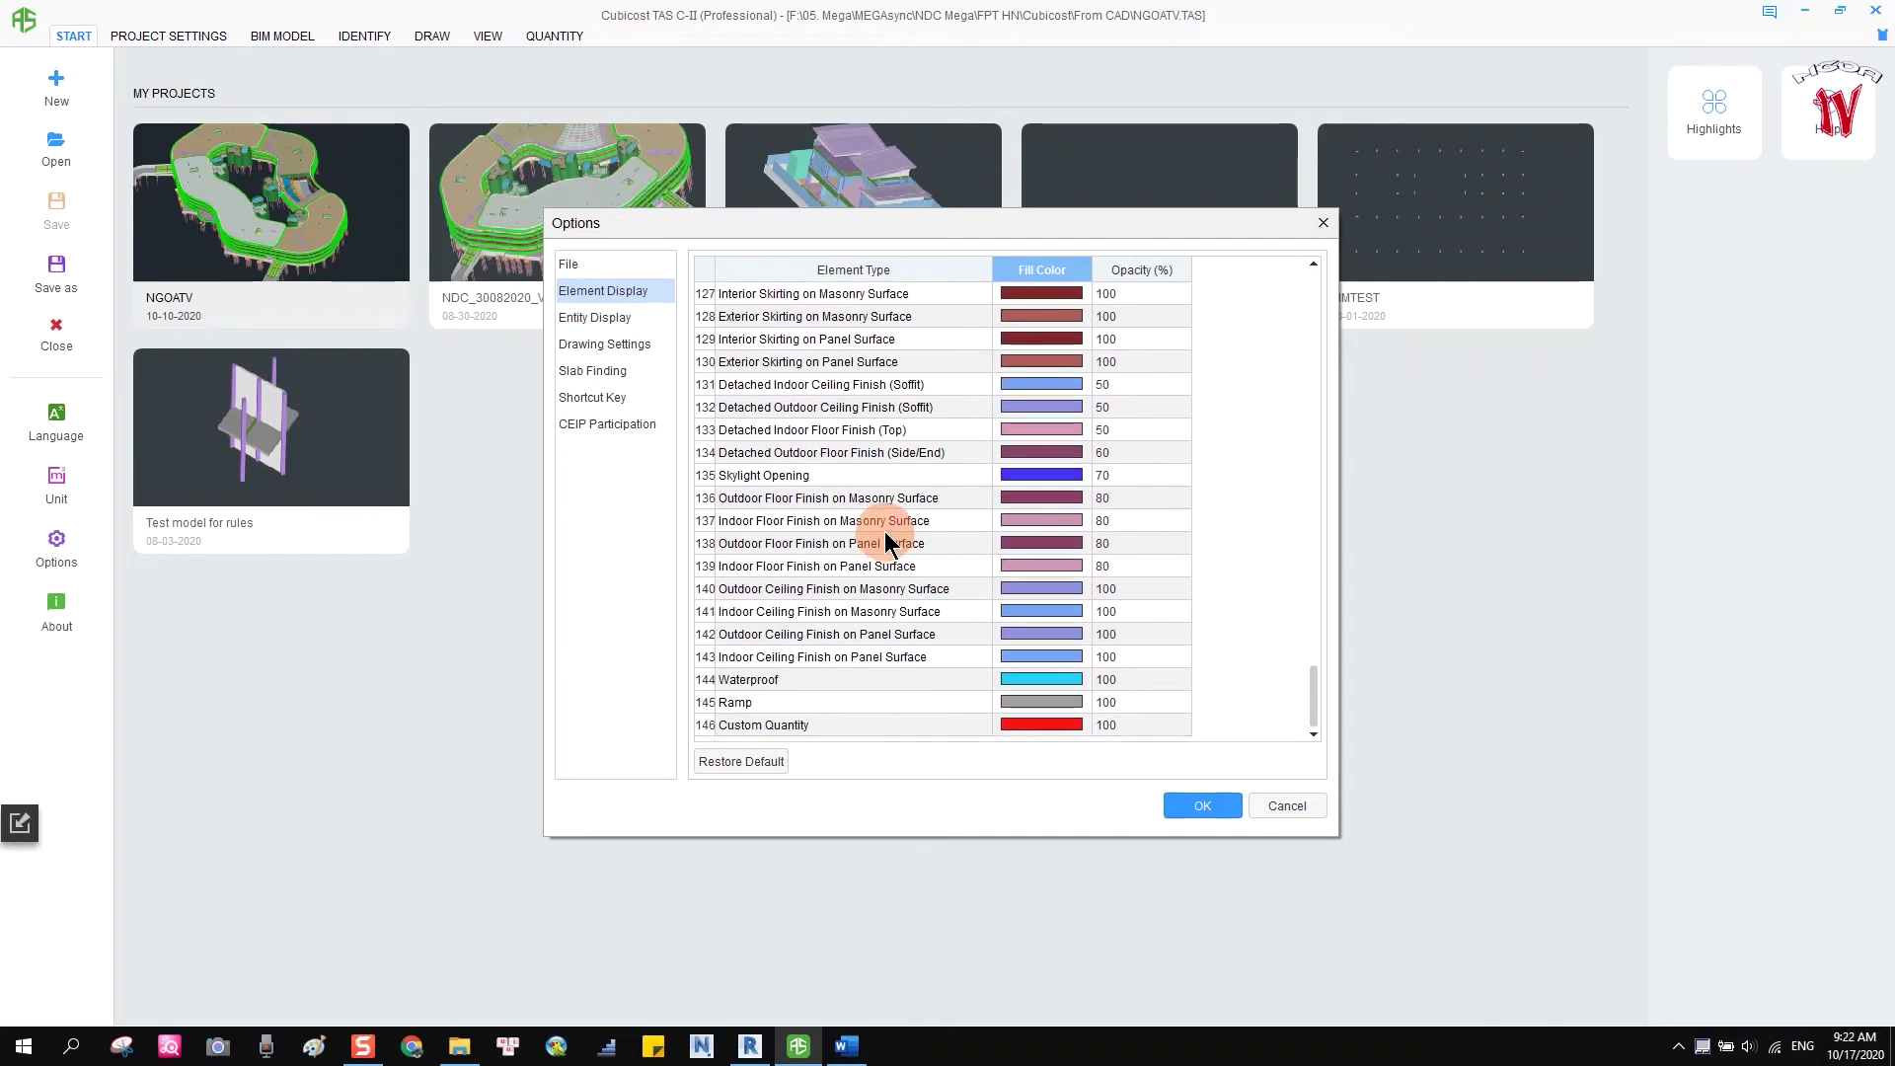
left_click(1143, 520)
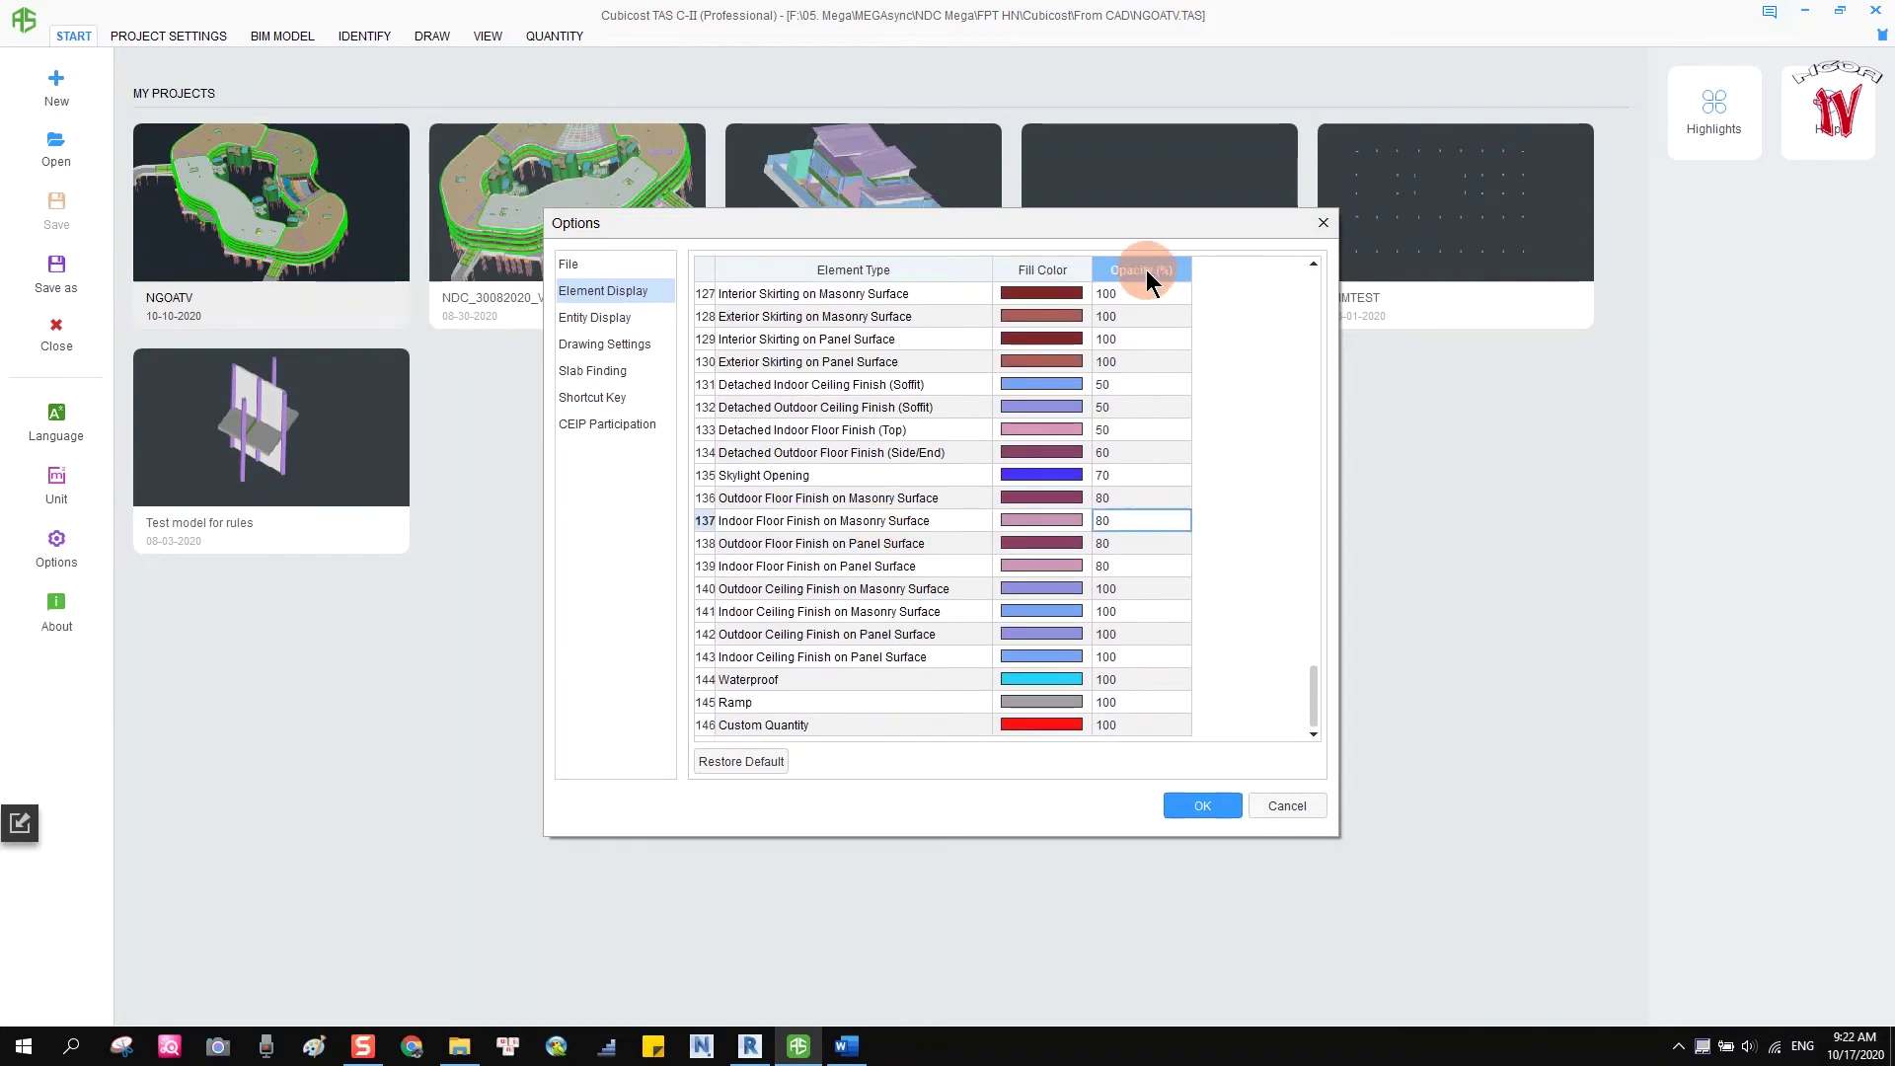
left_click(1128, 495)
left_click(1121, 545)
left_click(1121, 572)
left_click(1123, 610)
left_click(1121, 631)
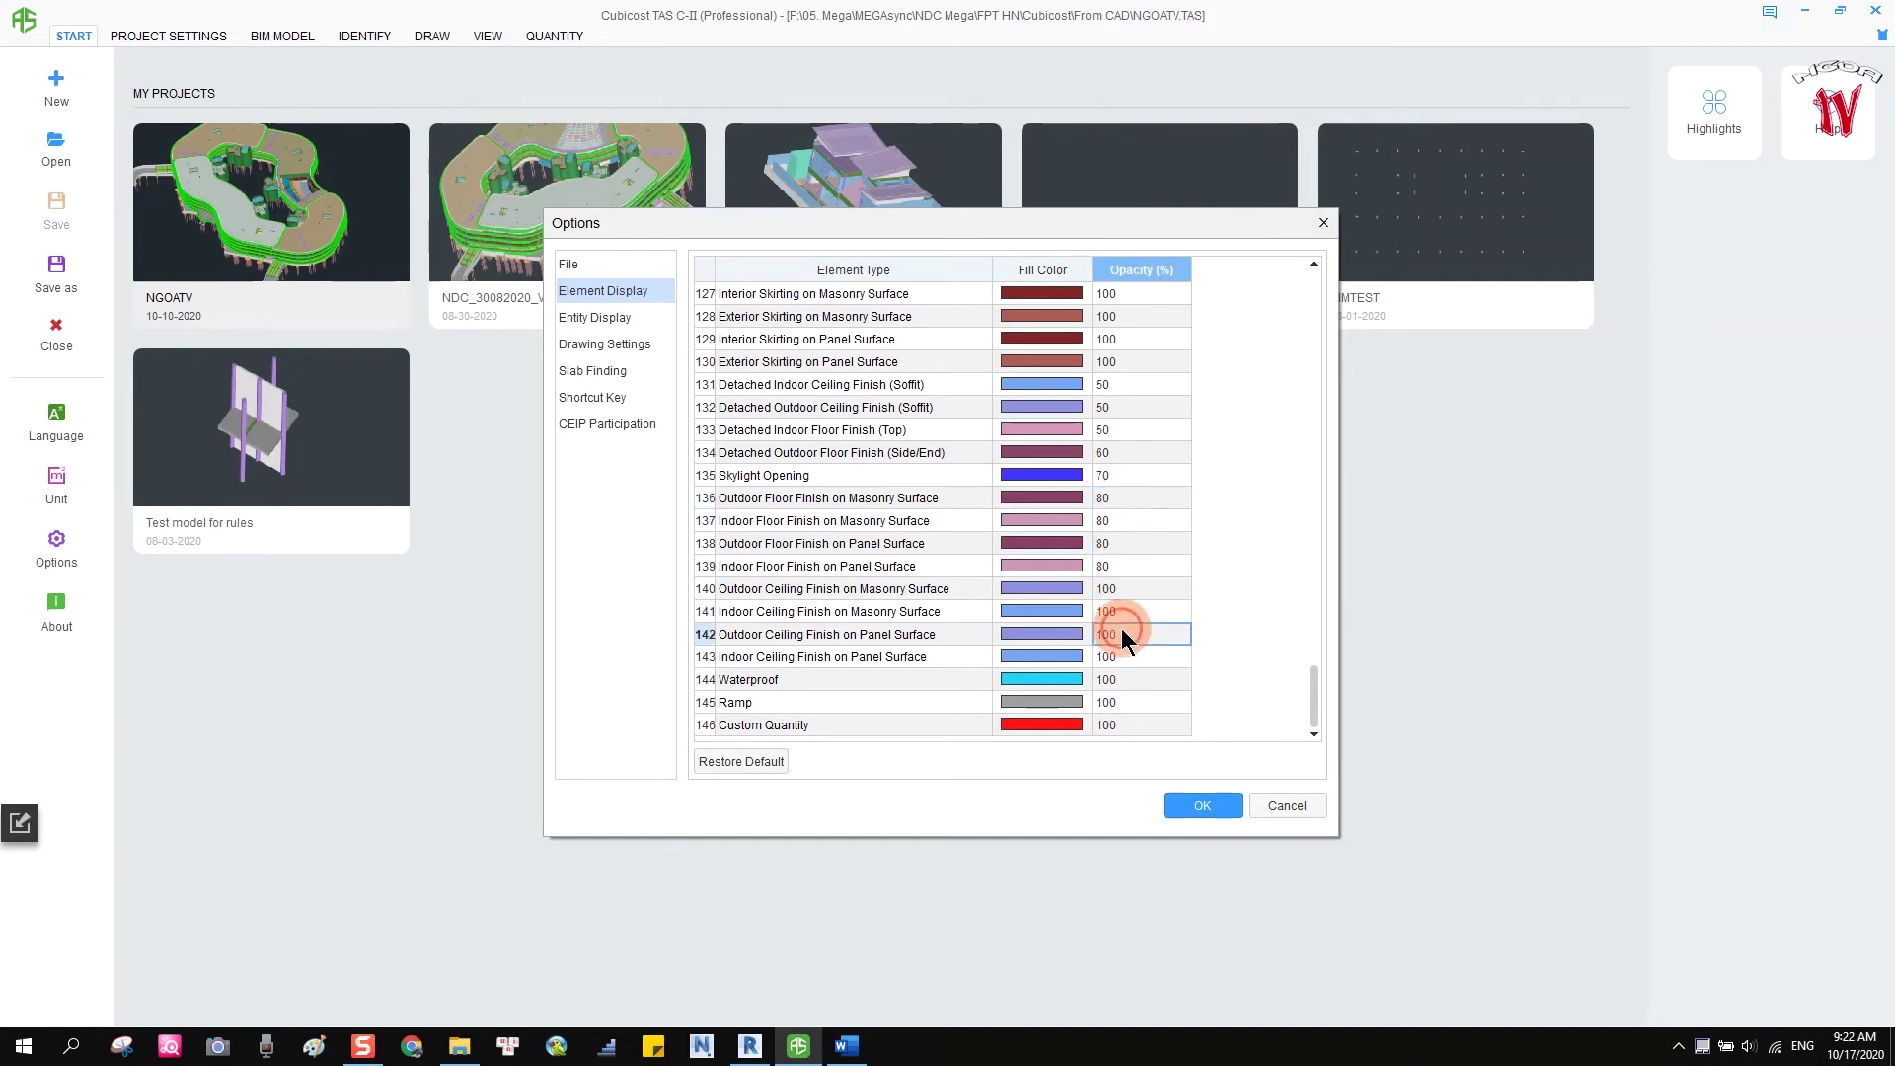
Review the entity display options and set the background colour to Black in the drawing settings.
left_click(584, 318)
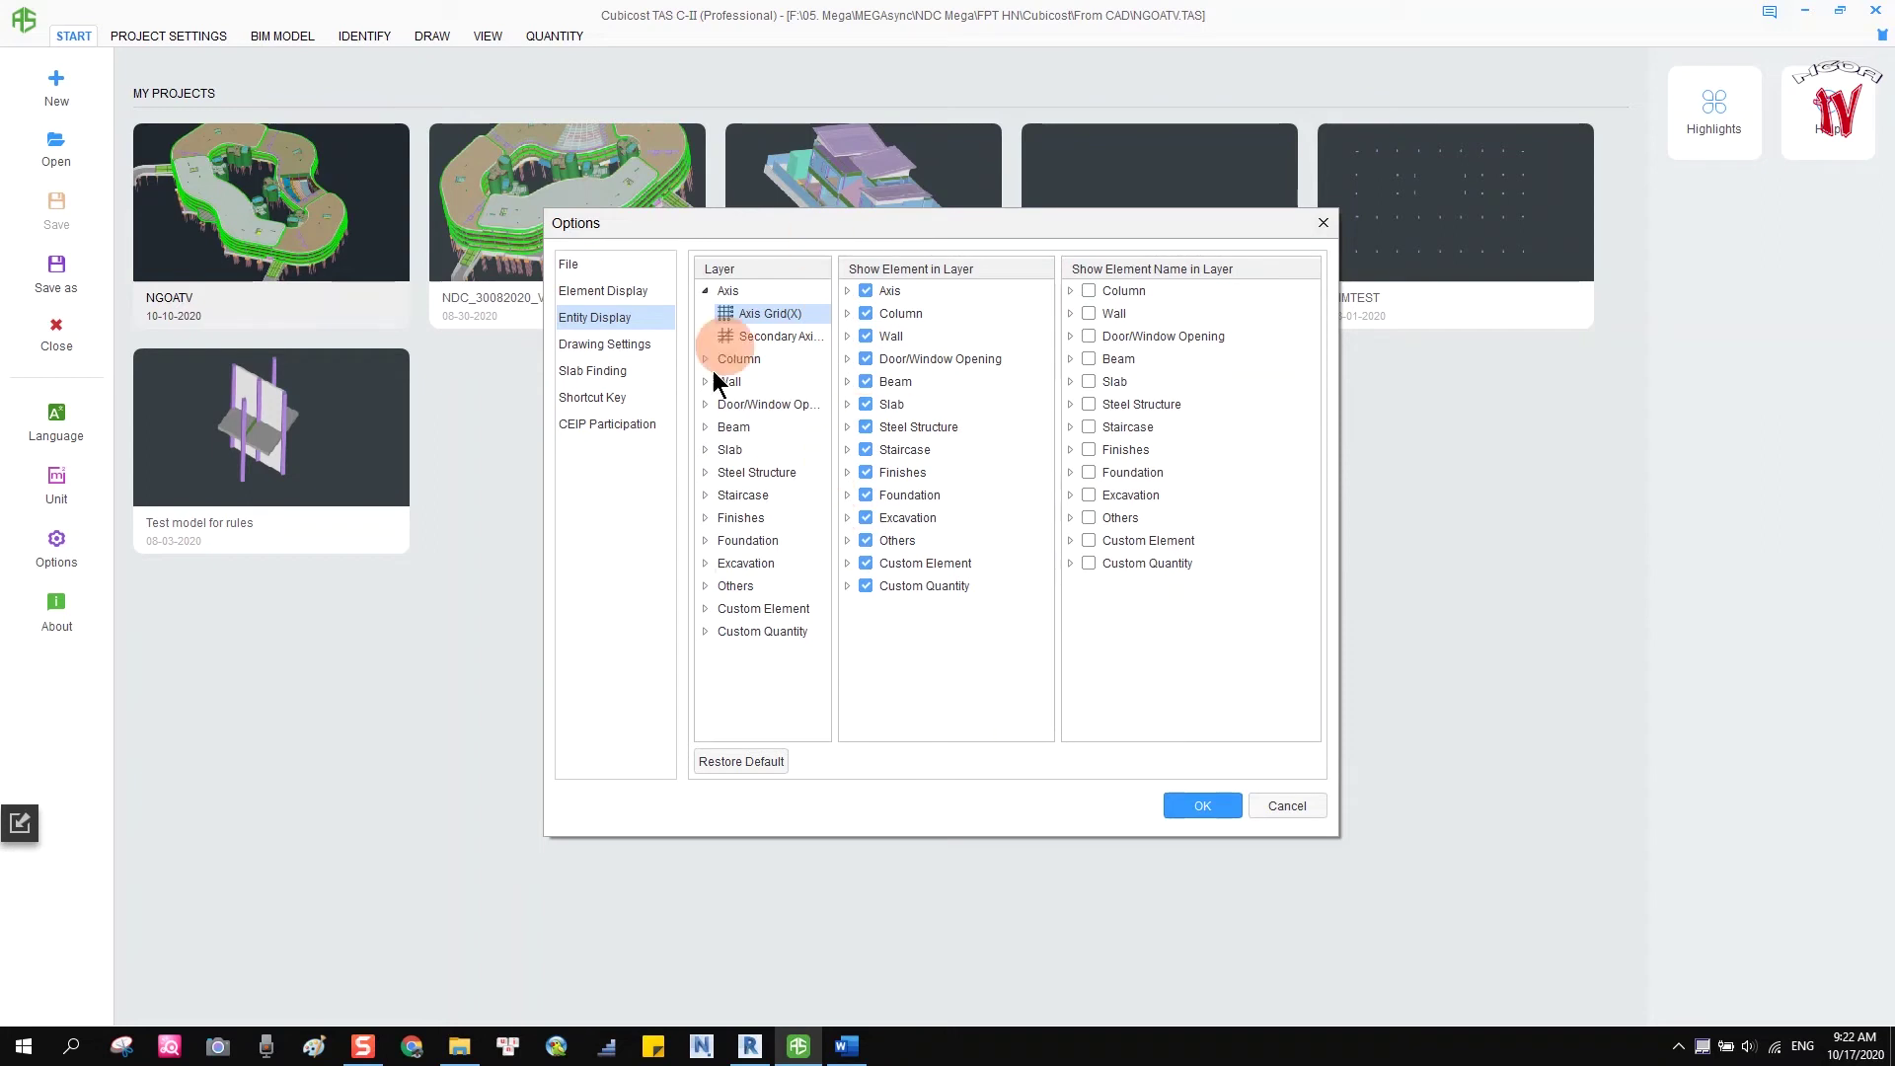
left_click(599, 346)
left_click(728, 314)
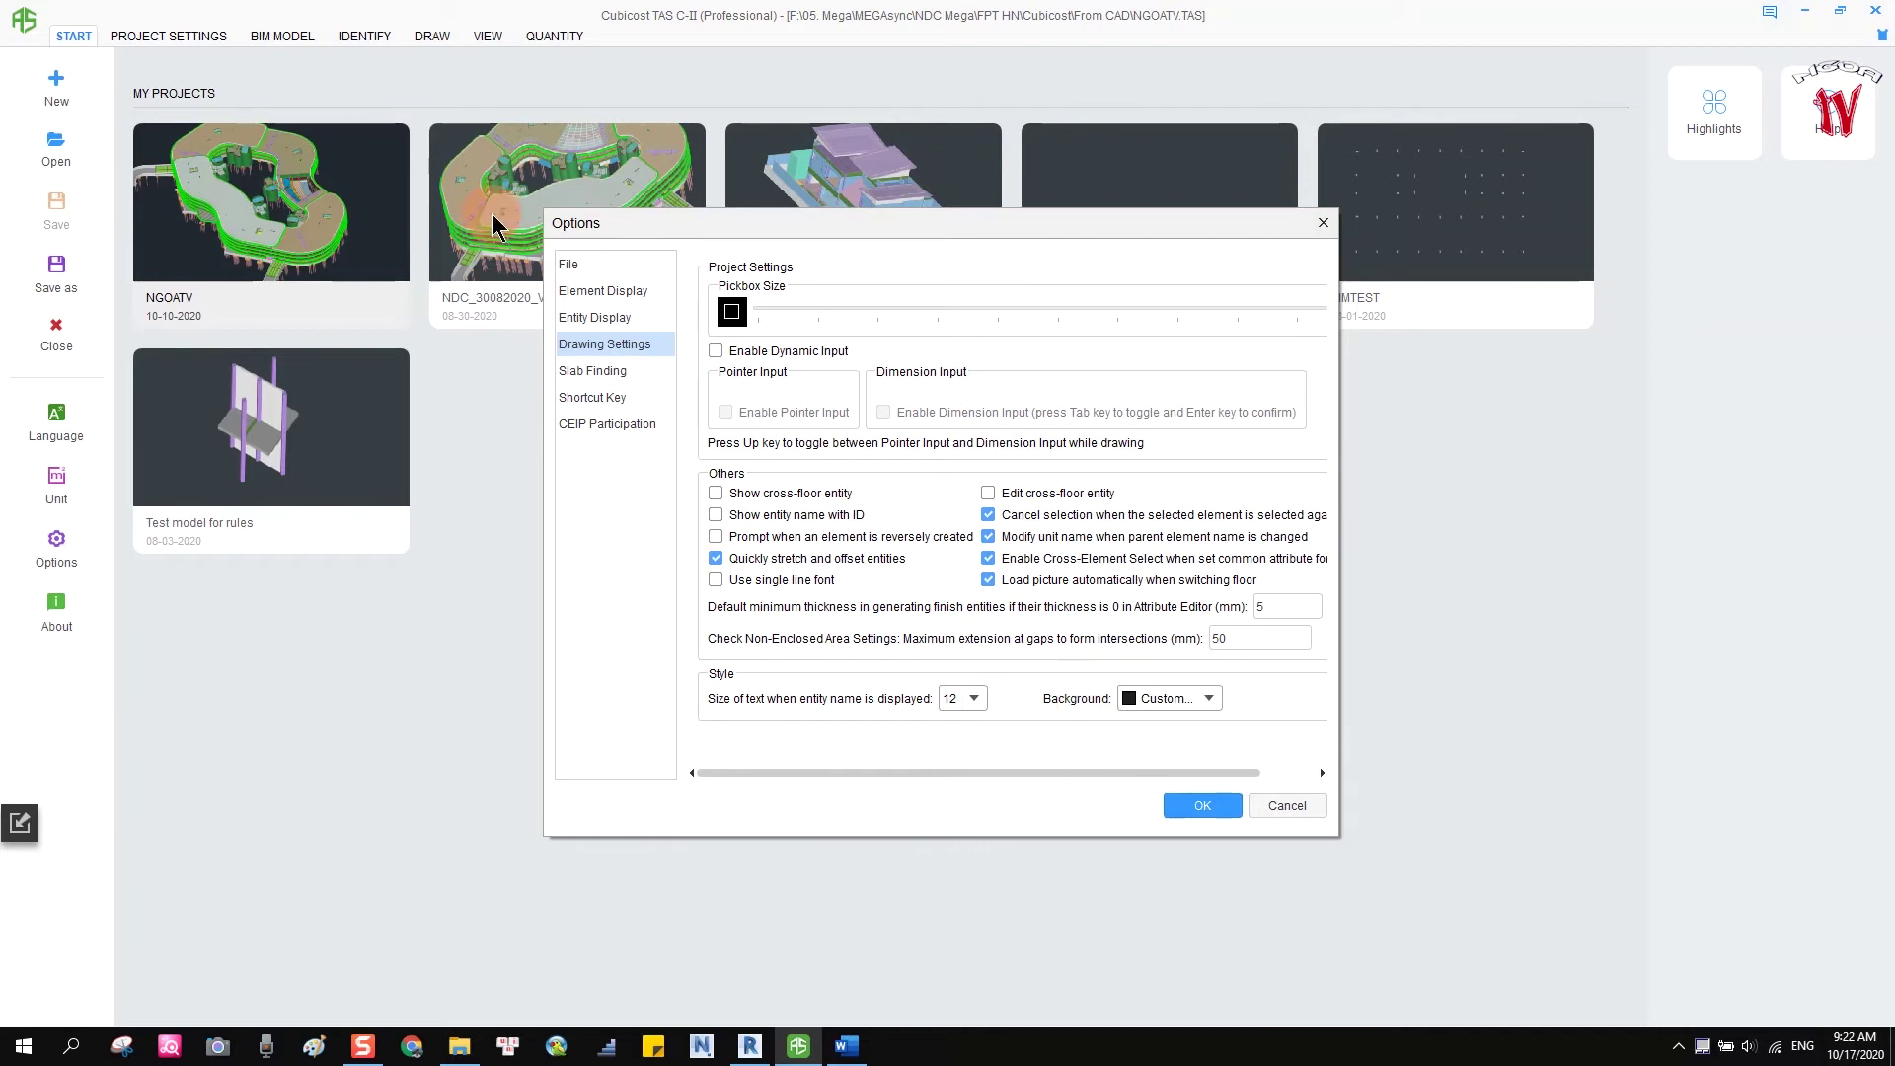
left_click(1152, 699)
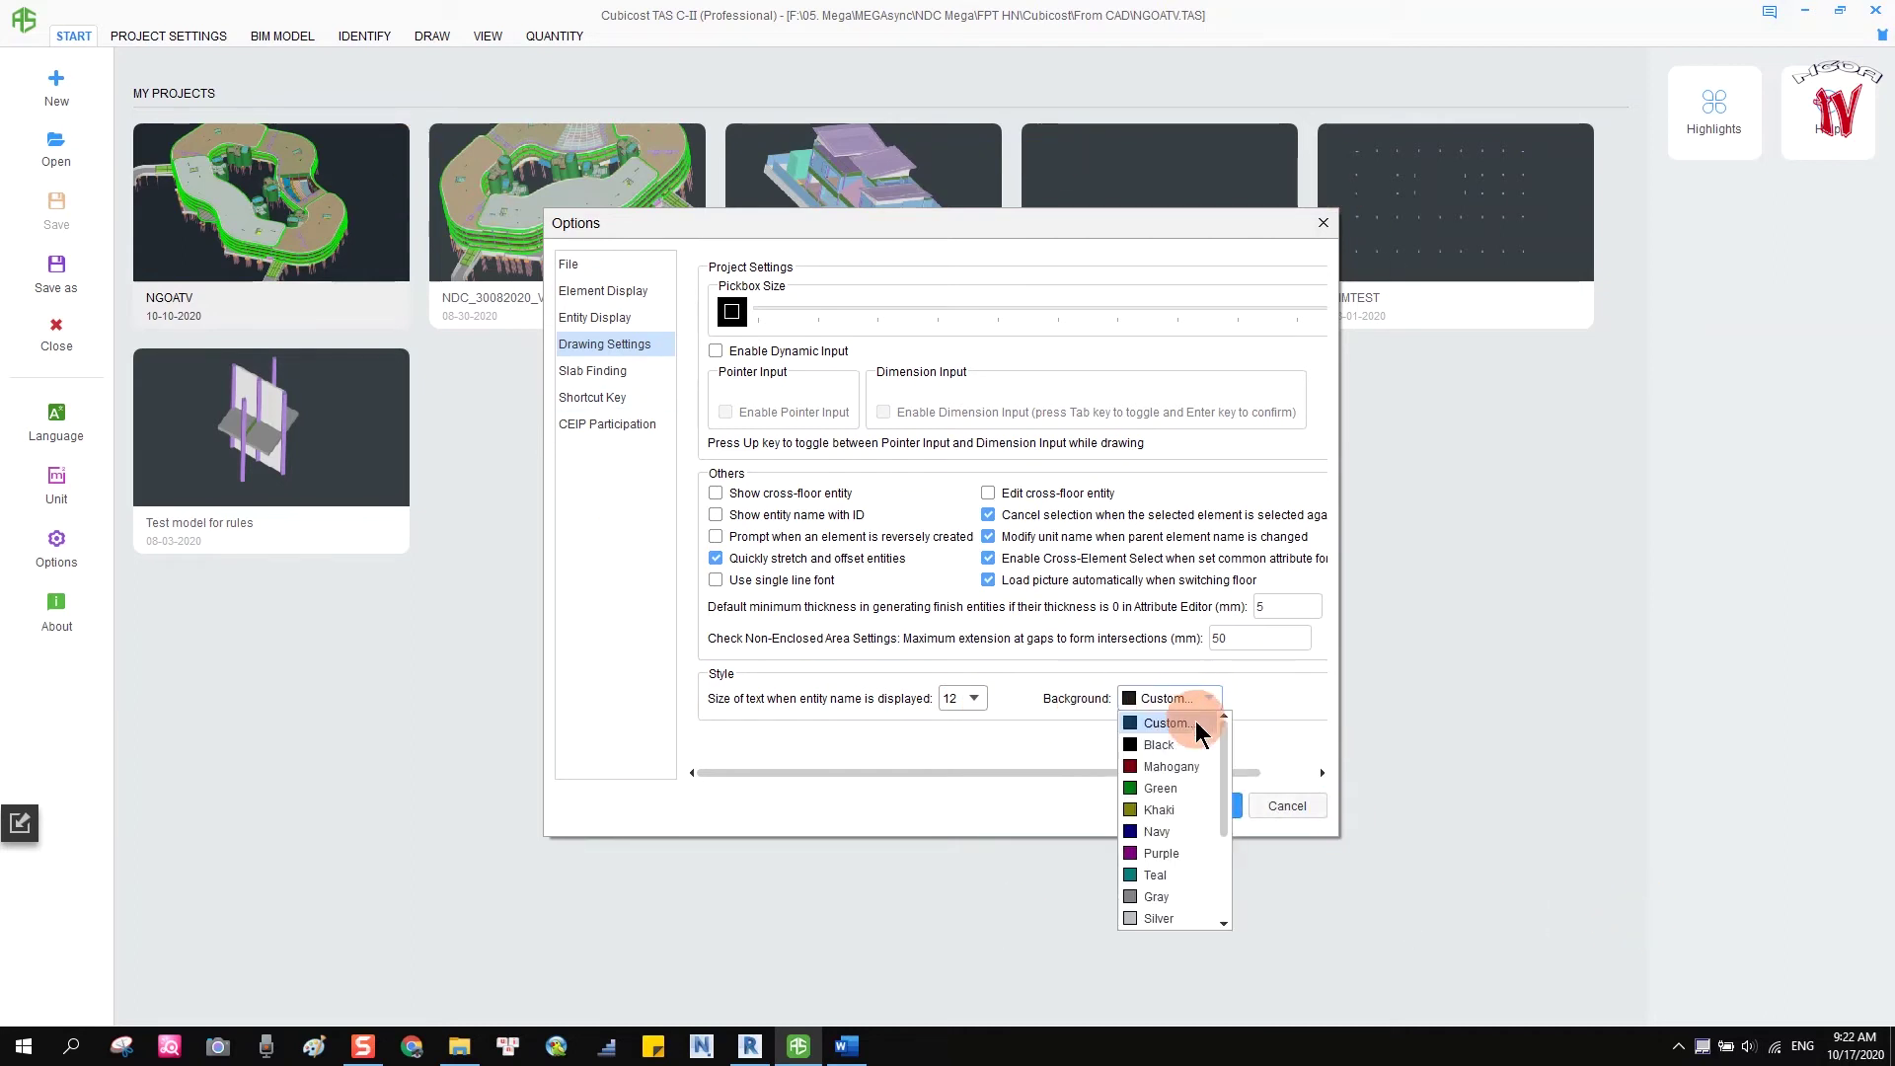
left_click(1157, 745)
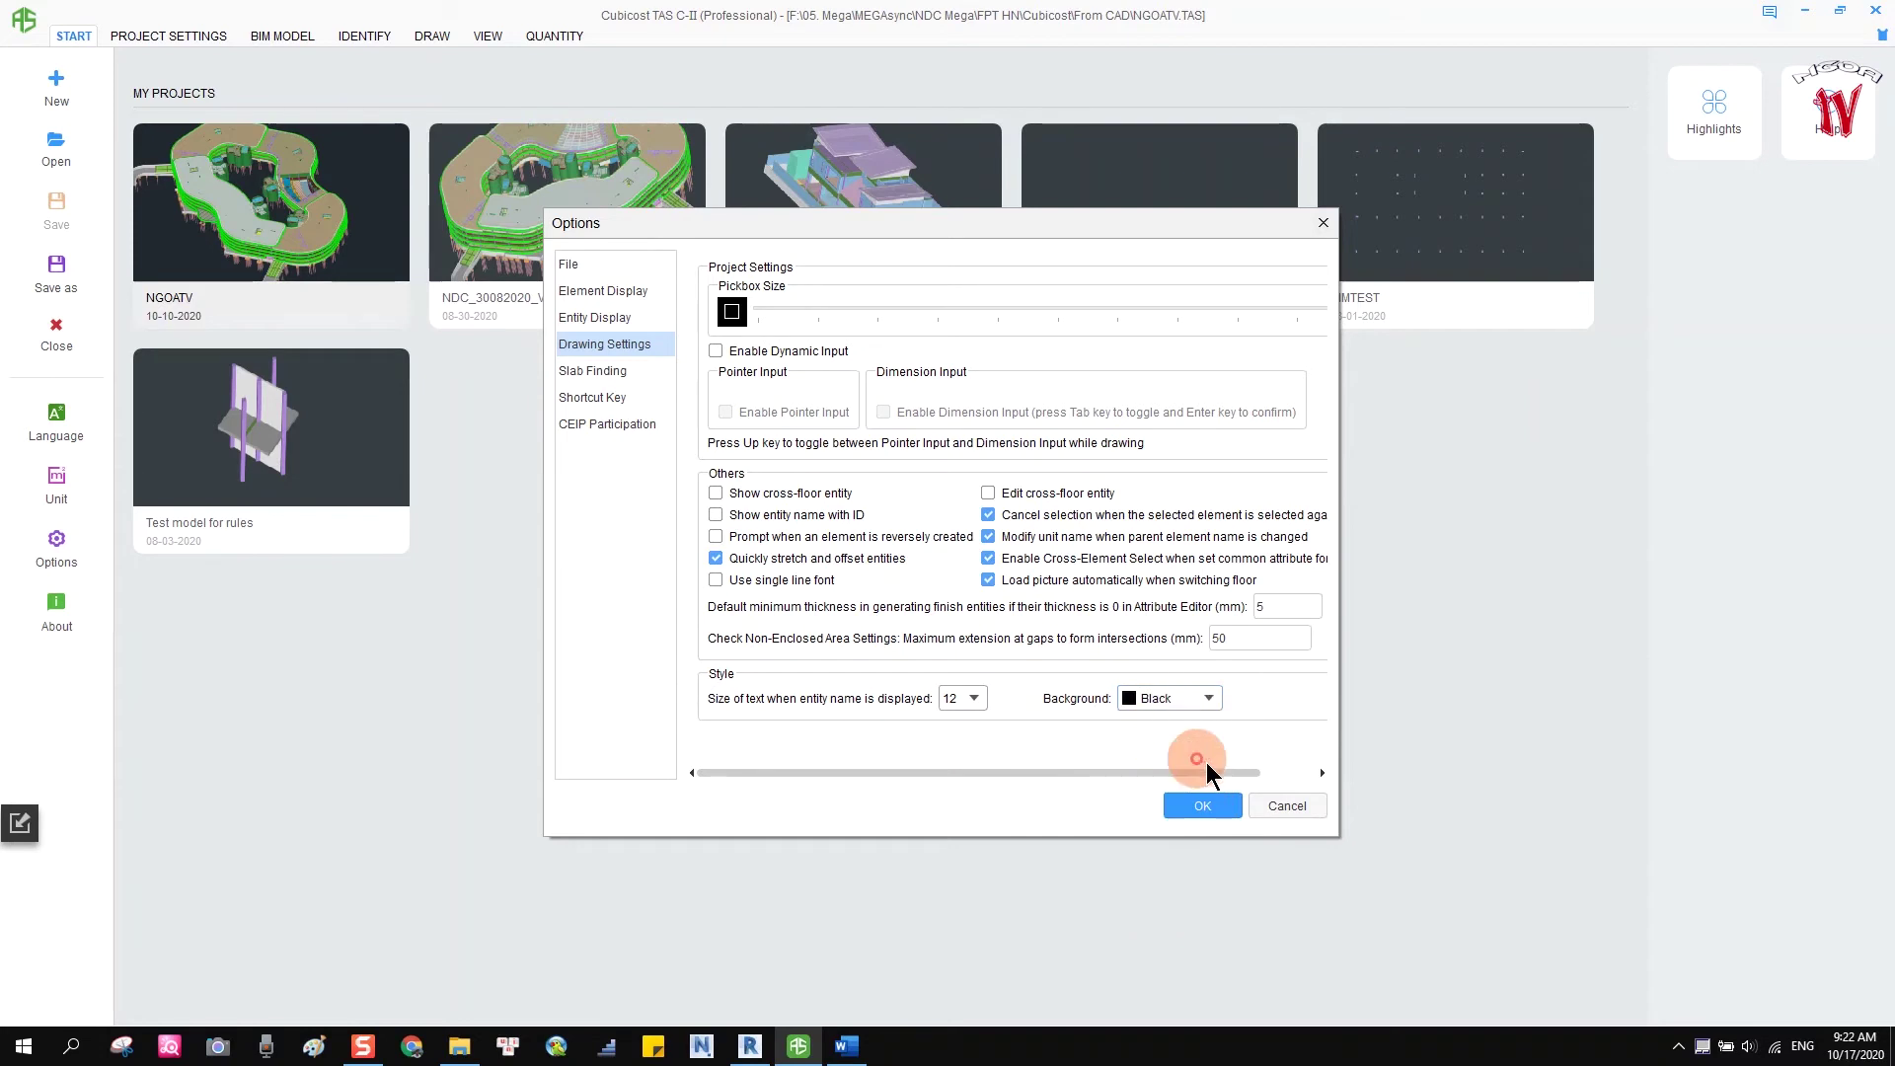
Review the slab finding height ranges for the top and bottom slabs and read the principle description.
left_click(592, 371)
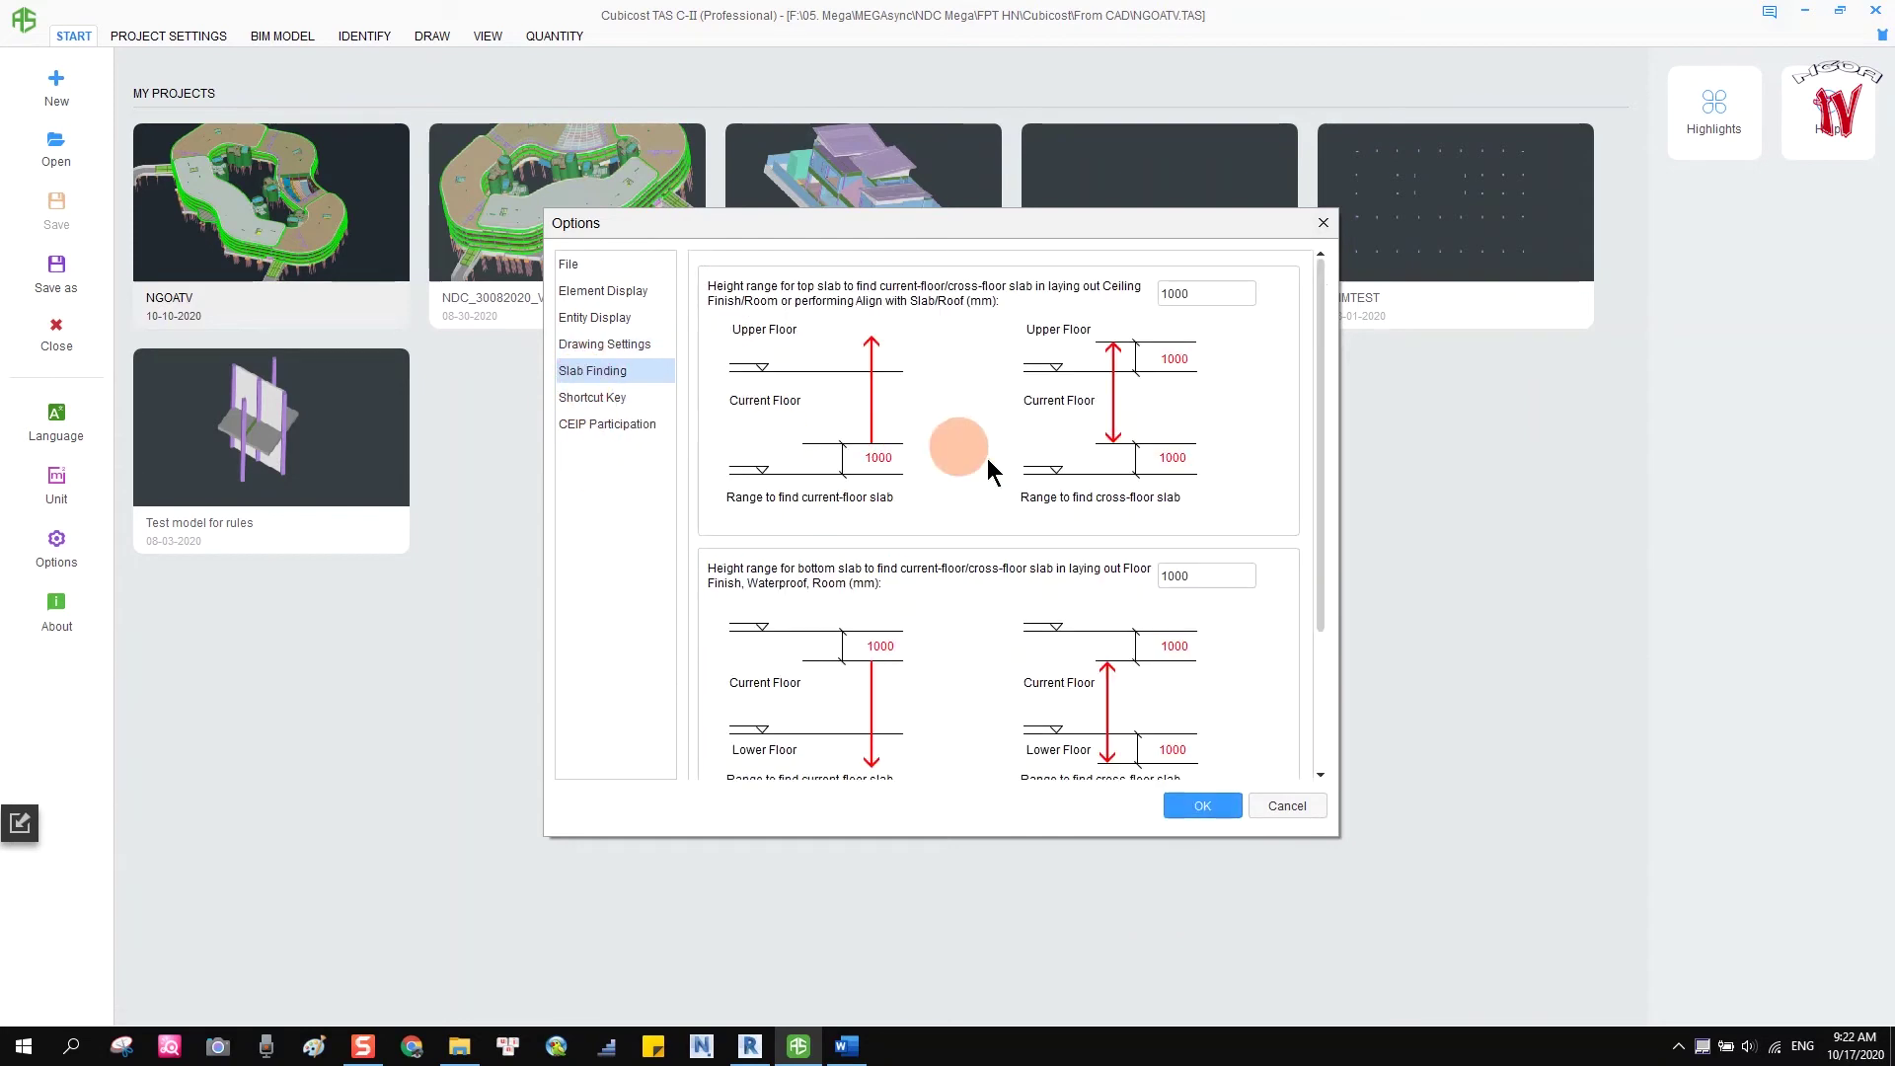
scroll(1008, 600, "down", 5)
scroll(985, 594, "up", 5)
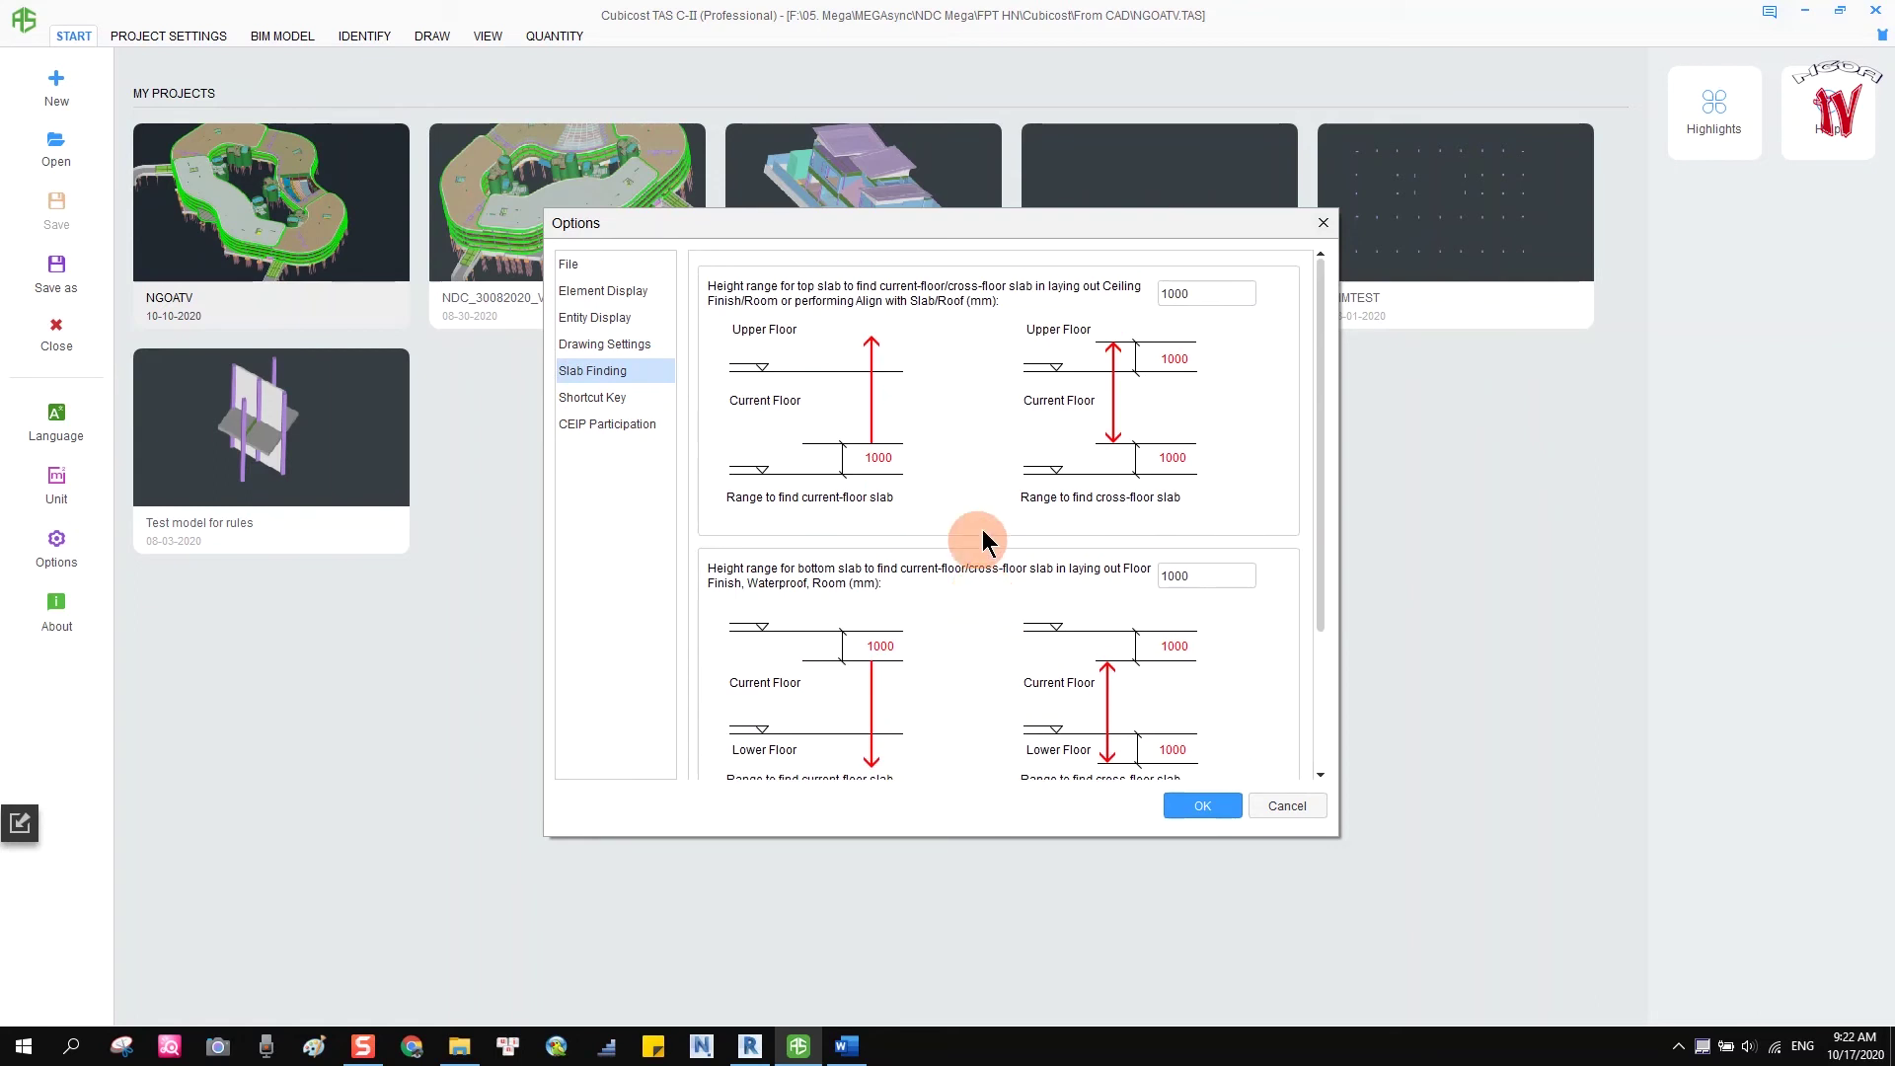
scroll(966, 500, "down", 3)
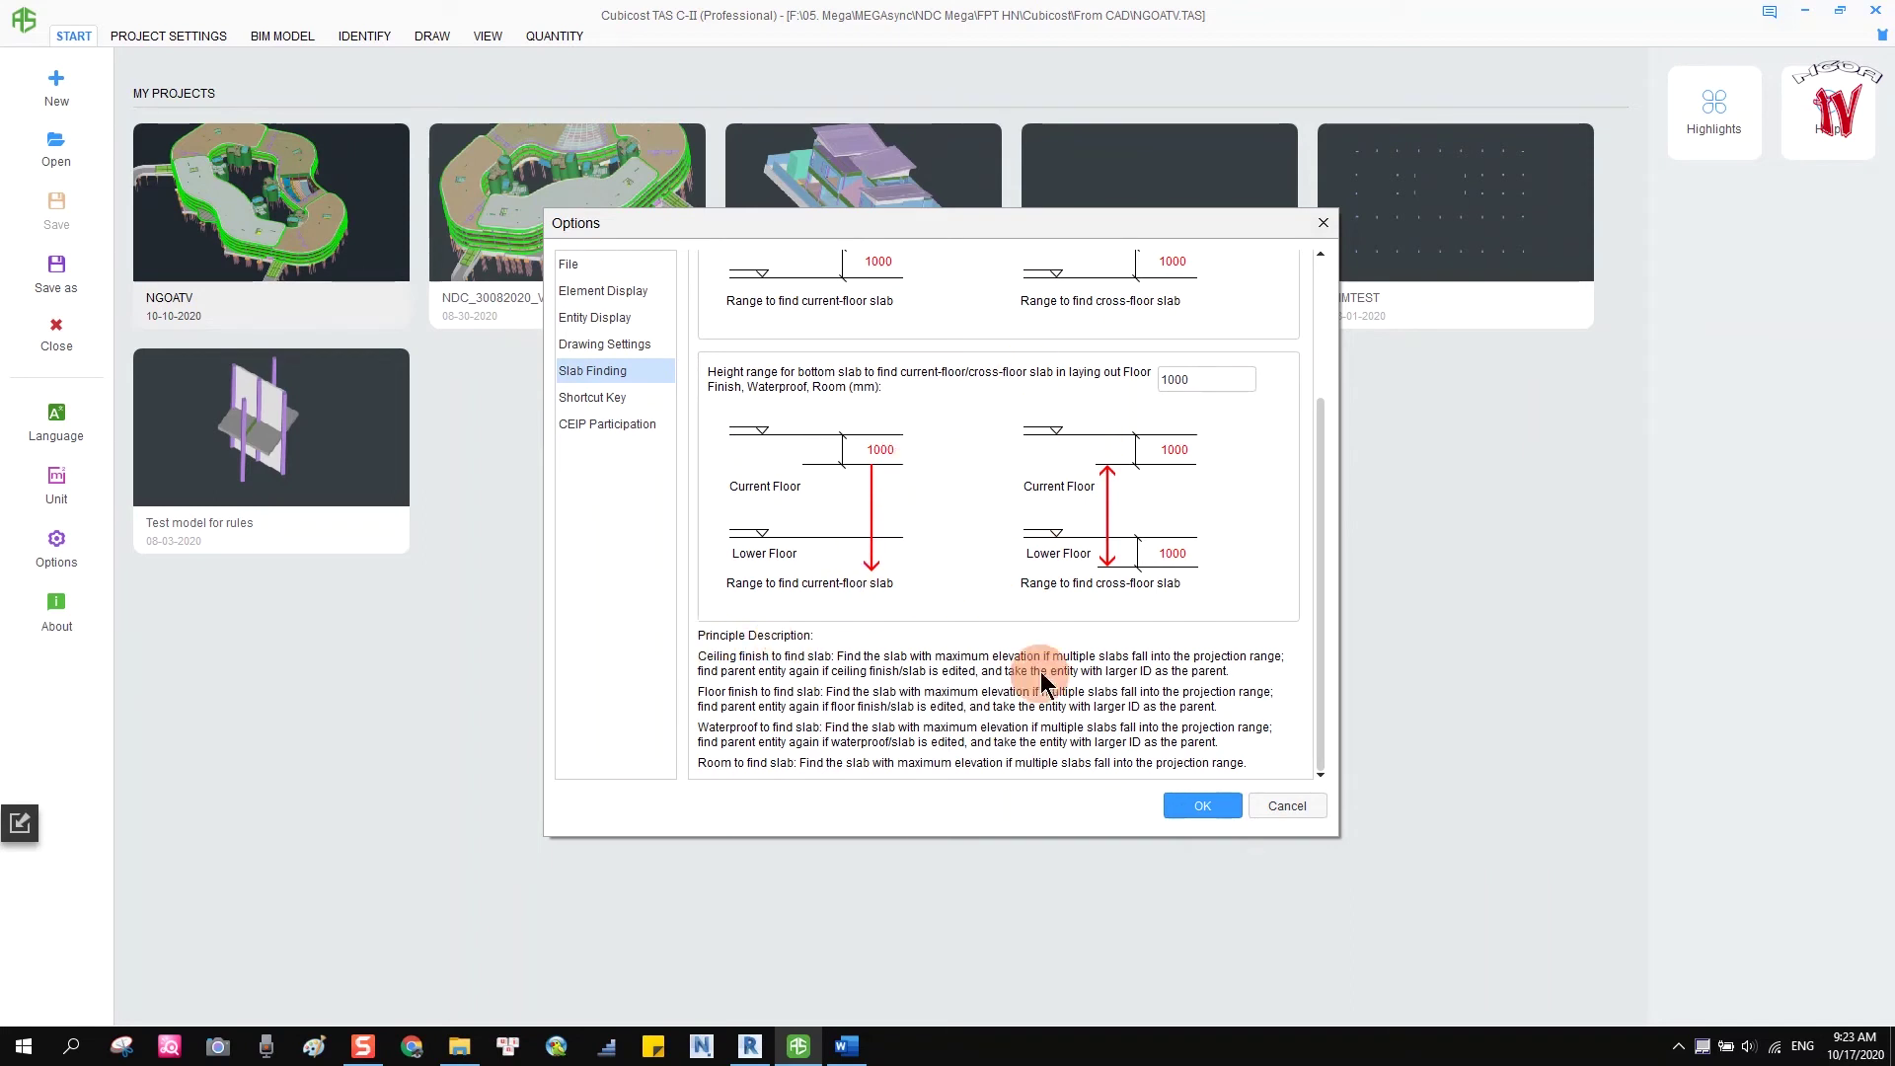
Review the full list of shortcut key letters assigned to the element types.
left_click(603, 400)
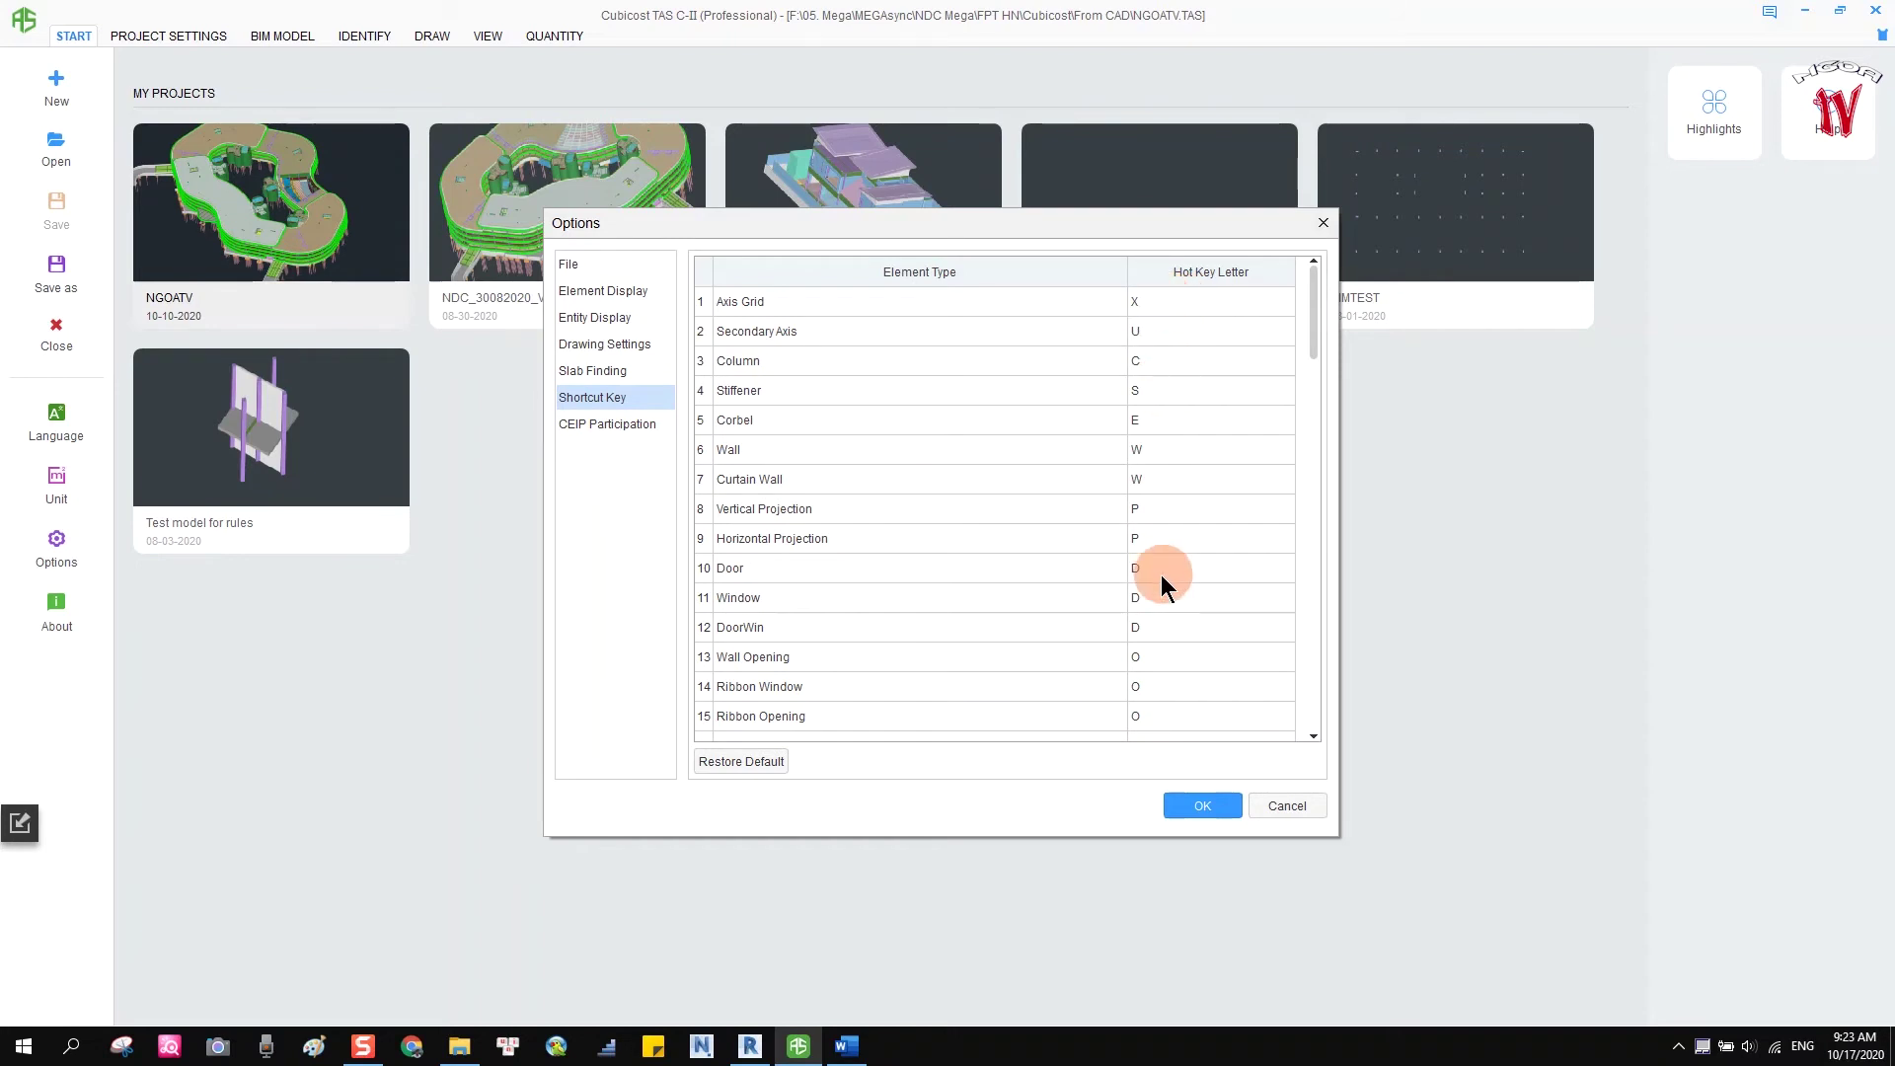
scroll(1152, 569, "down", 1)
scroll(1151, 566, "down", 15)
scroll(1181, 659, "down", 4)
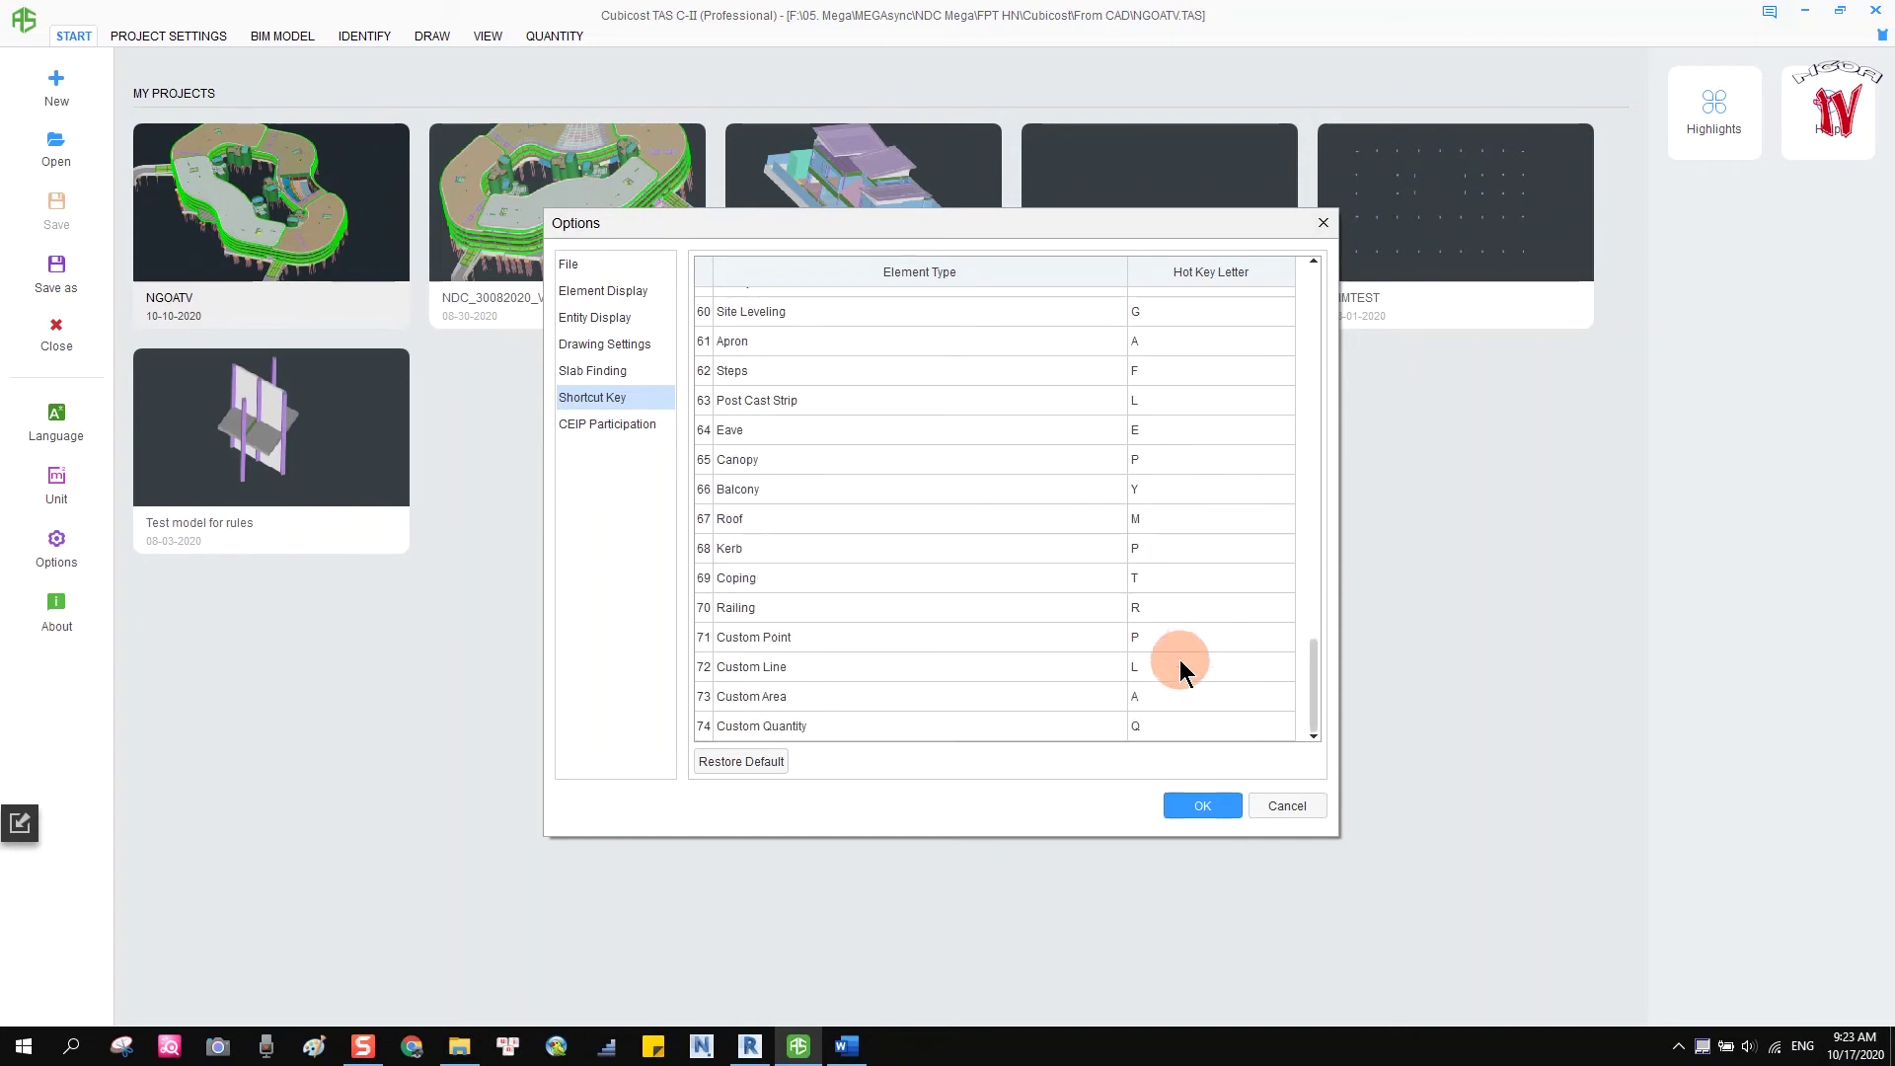
scroll(1181, 632, "up", 20)
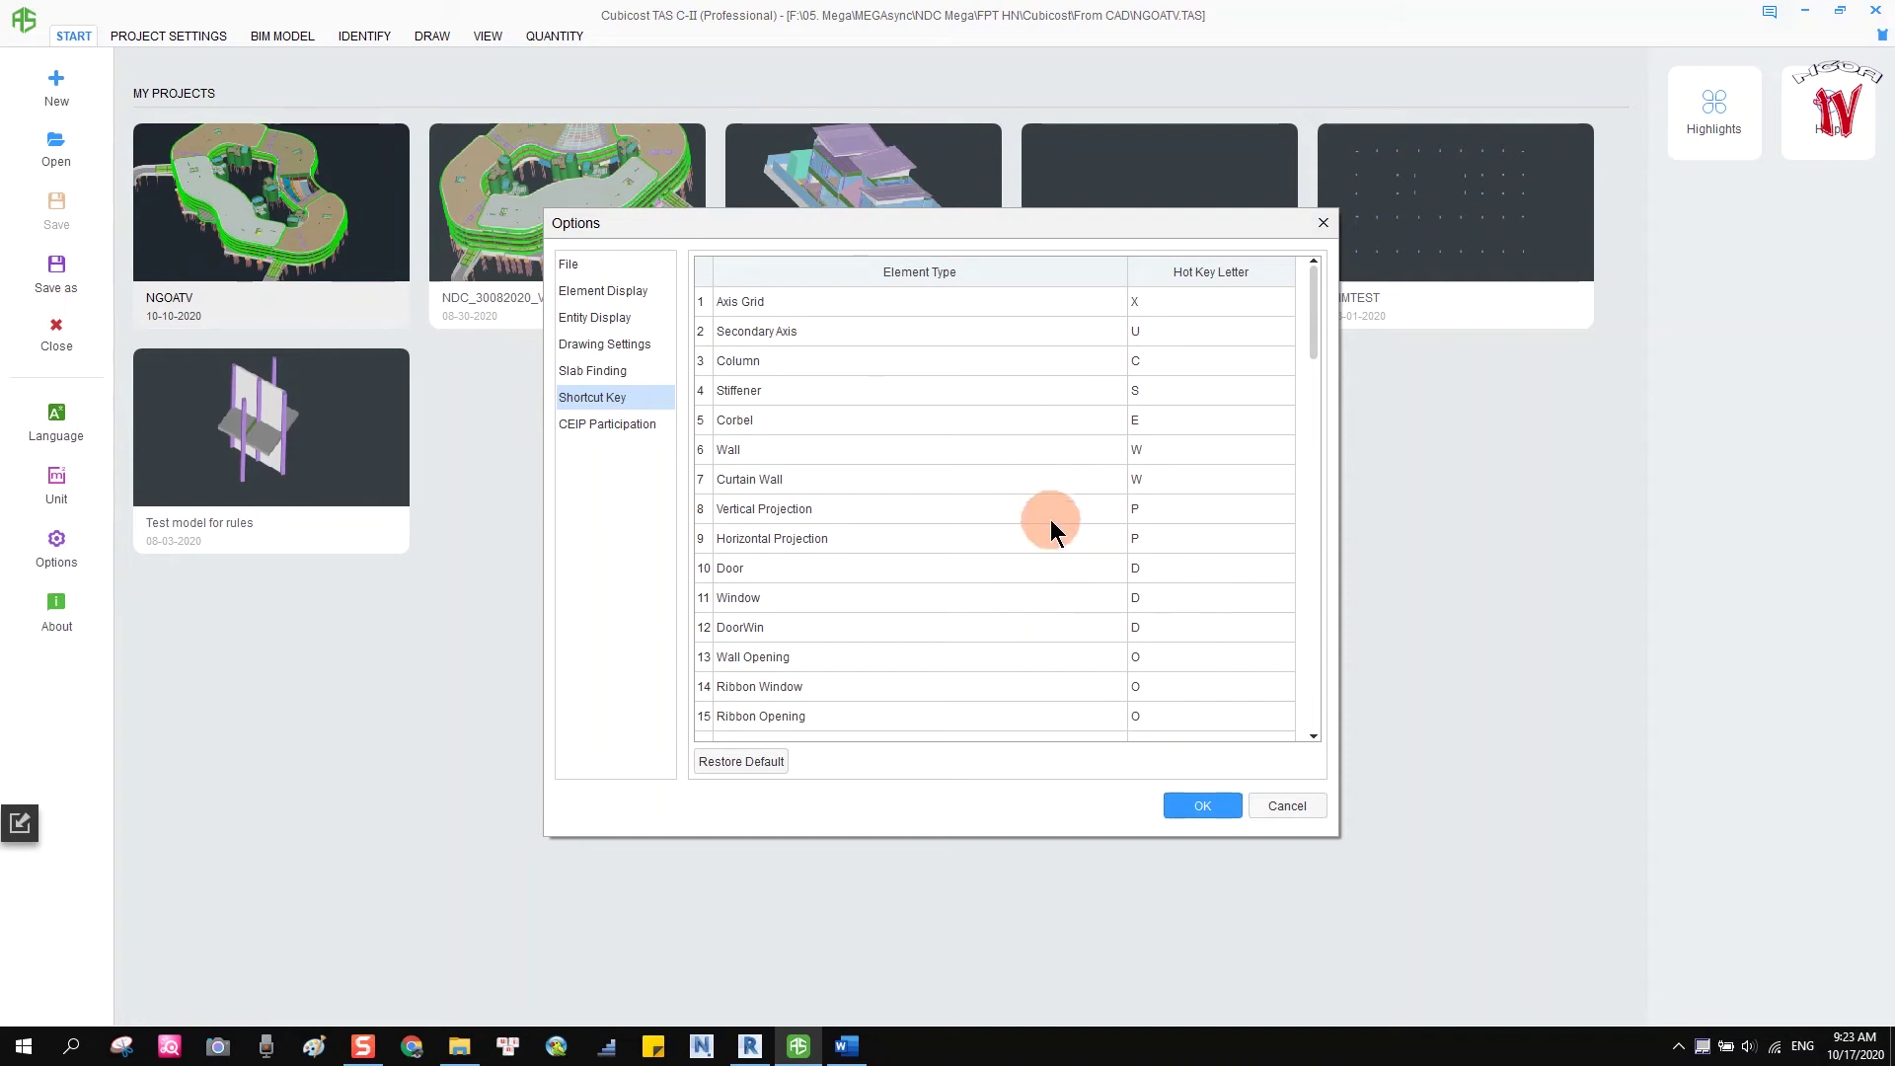
Read through the Customer Experience Improvement Program participation terms in the options.
left_click(604, 428)
scroll(1184, 336, "down", 15)
scroll(996, 471, "down", 5)
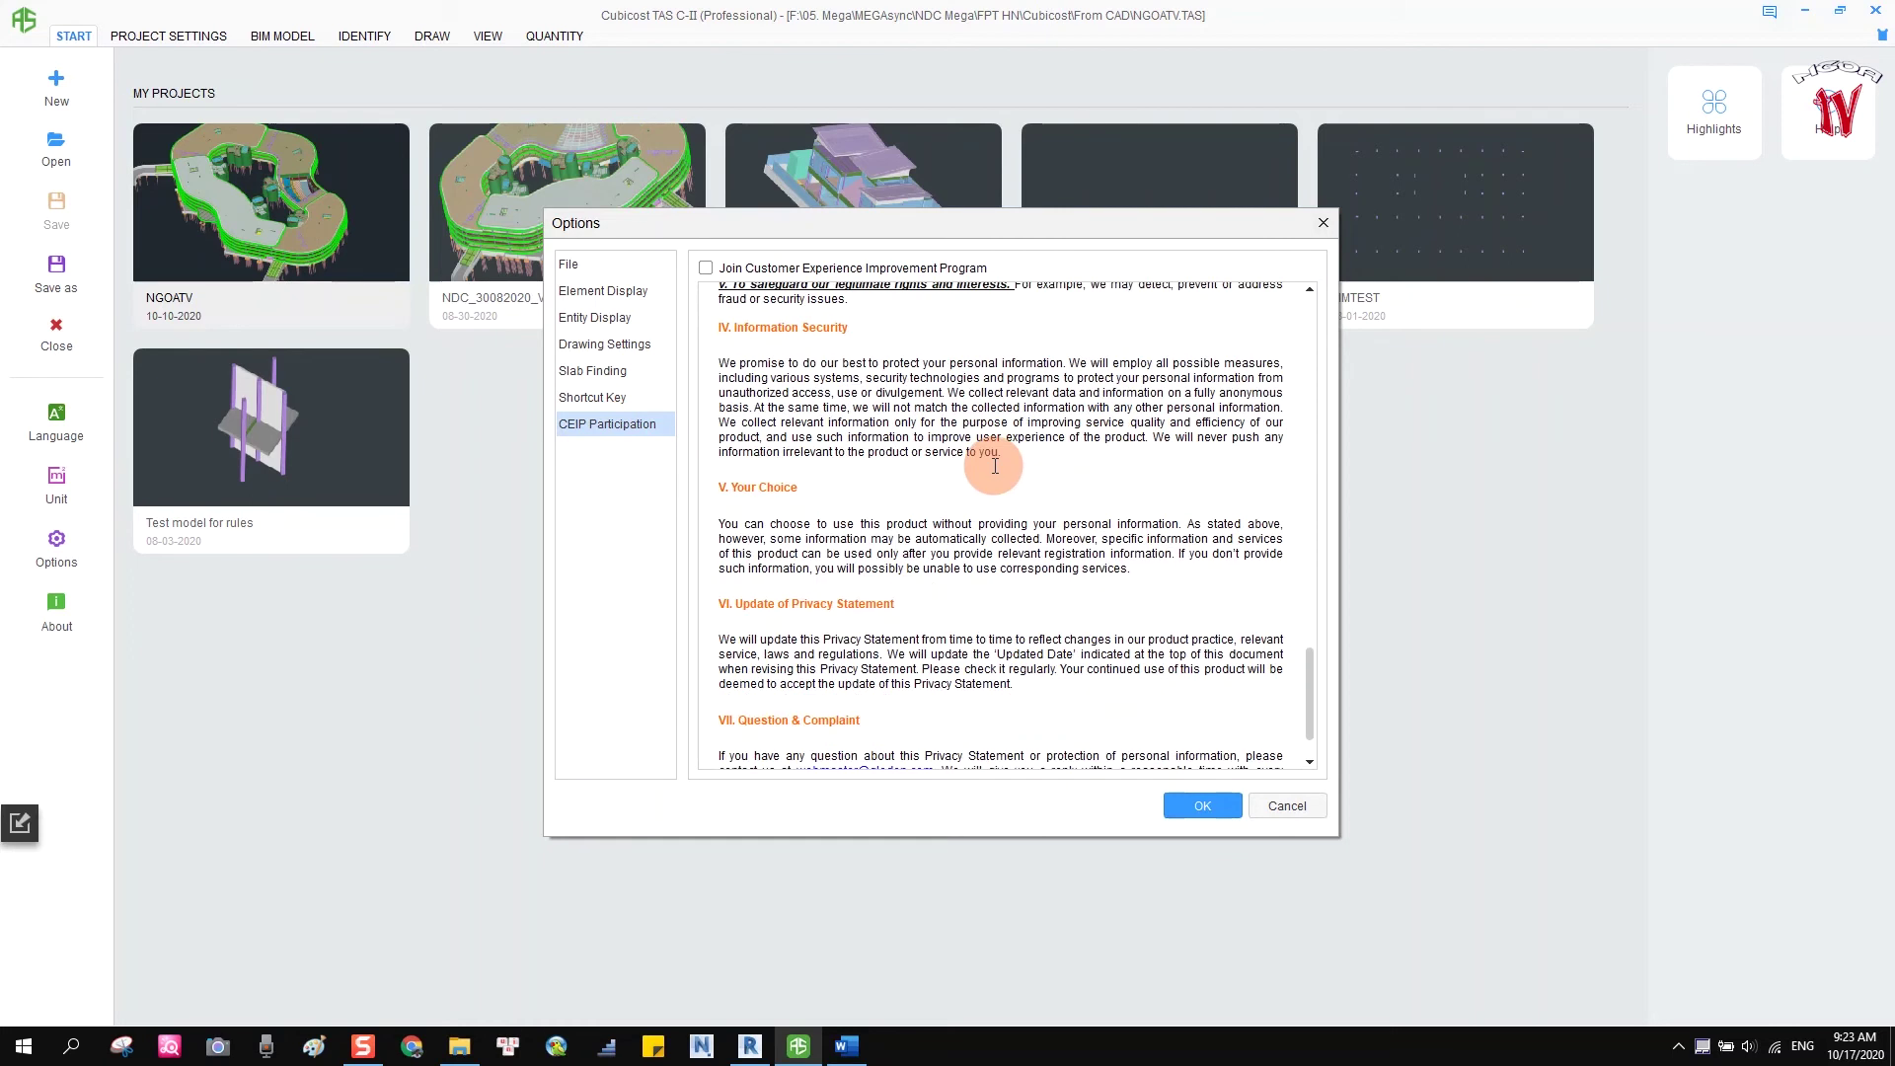
Accept the options and review the project information, including the Ground Elevation entry.
left_click(1203, 804)
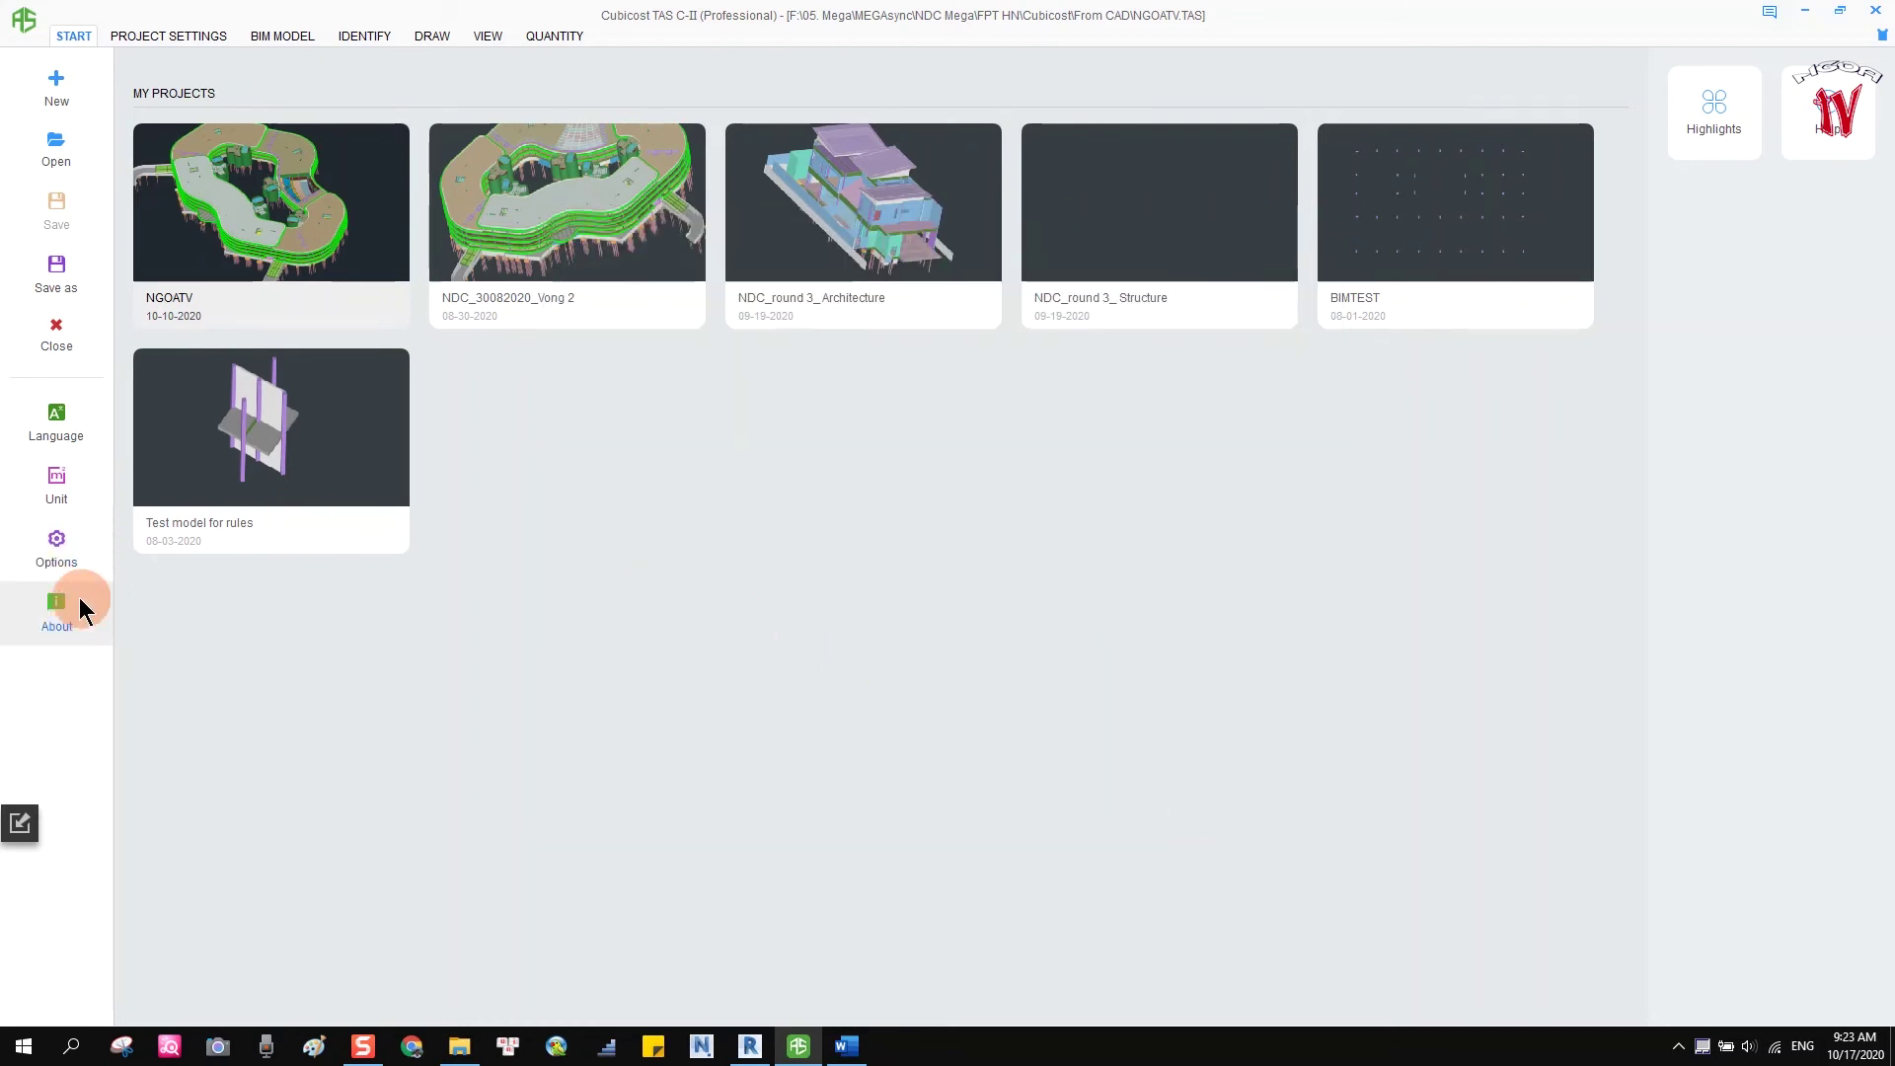
left_click(155, 37)
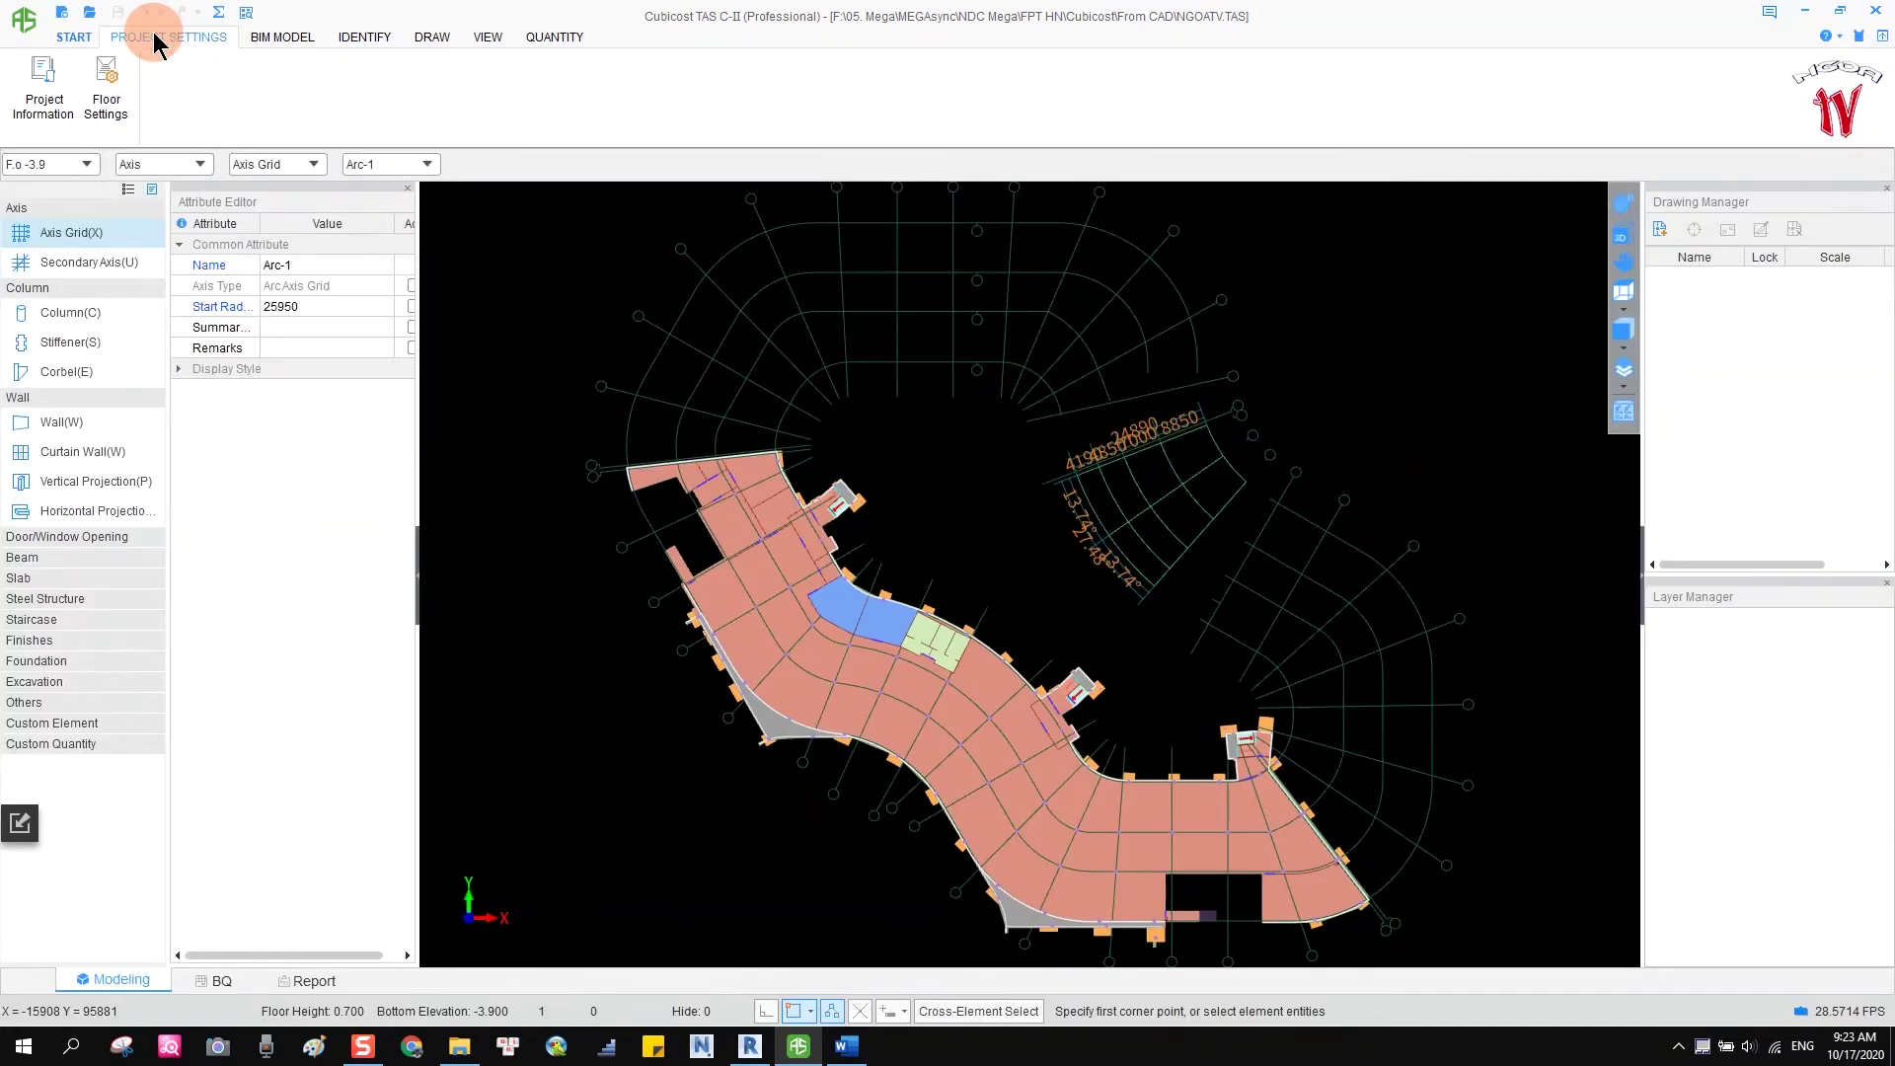
left_click(45, 98)
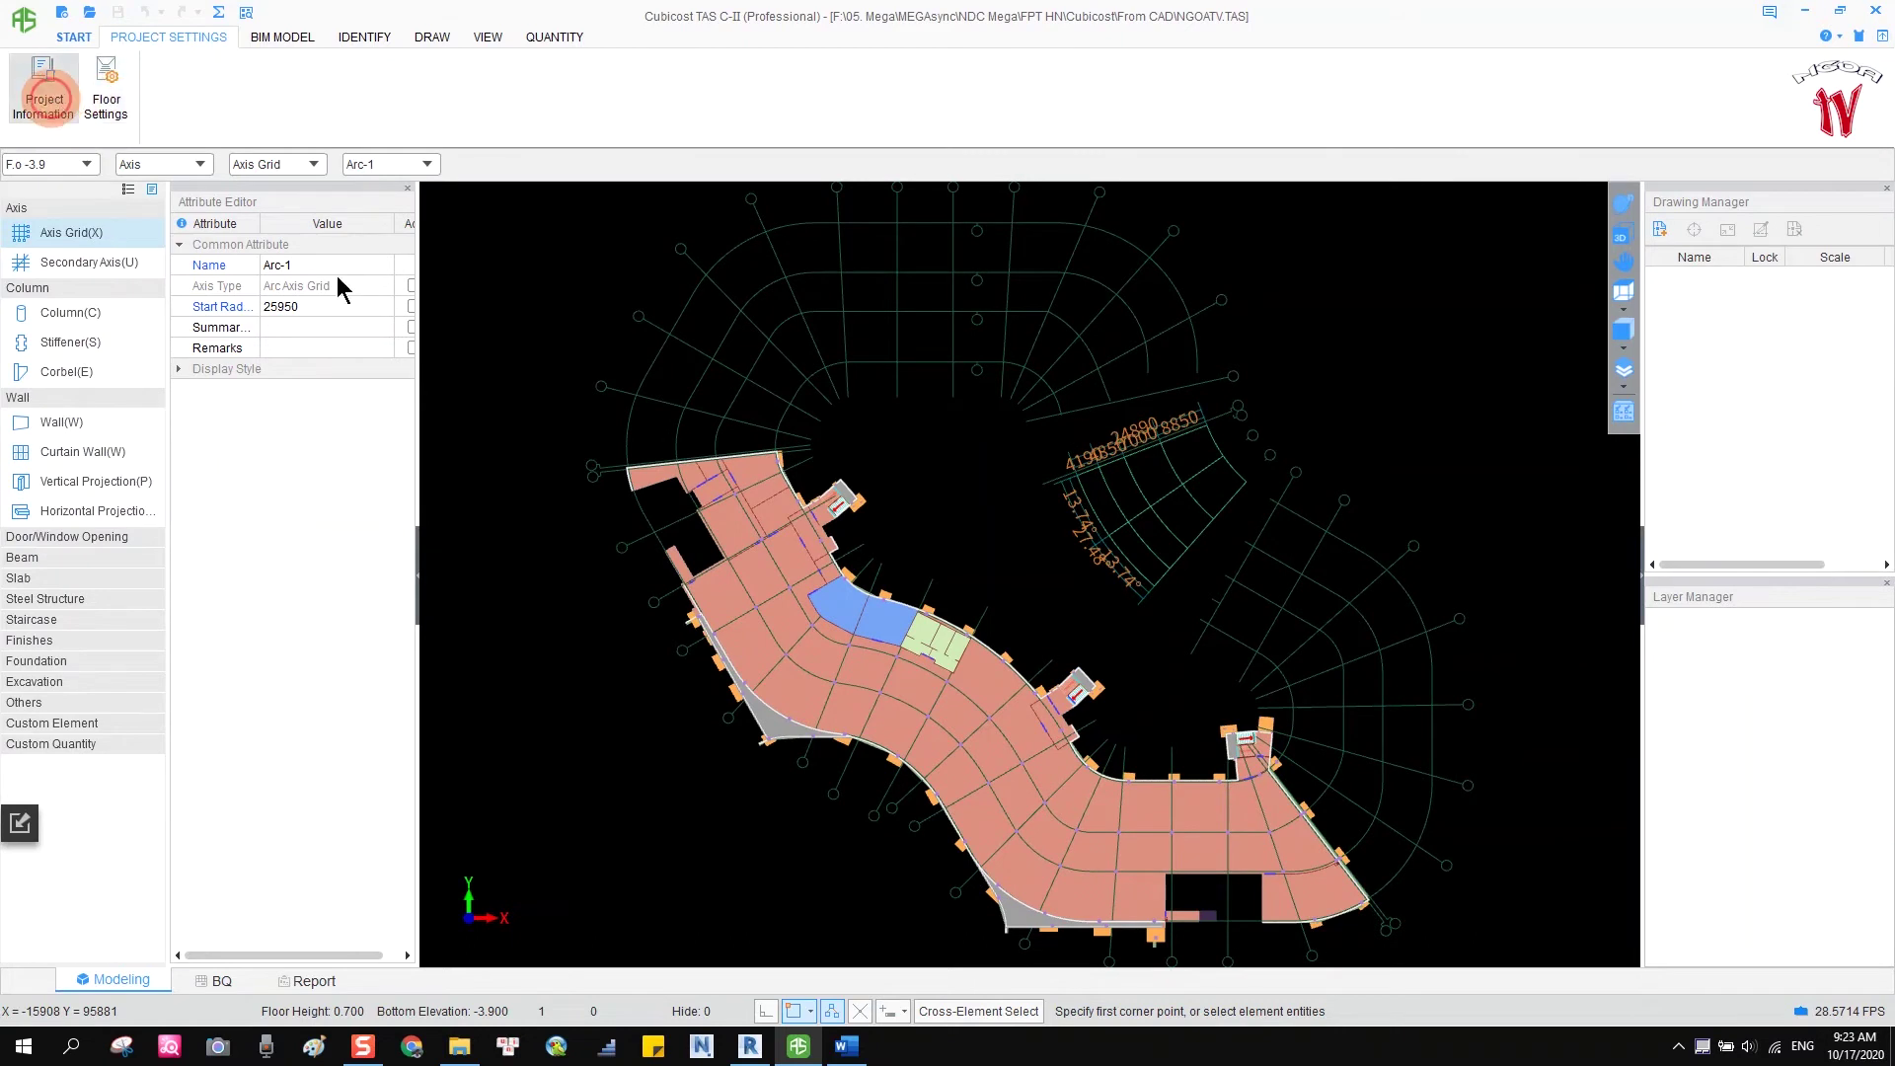
left_click(639, 376)
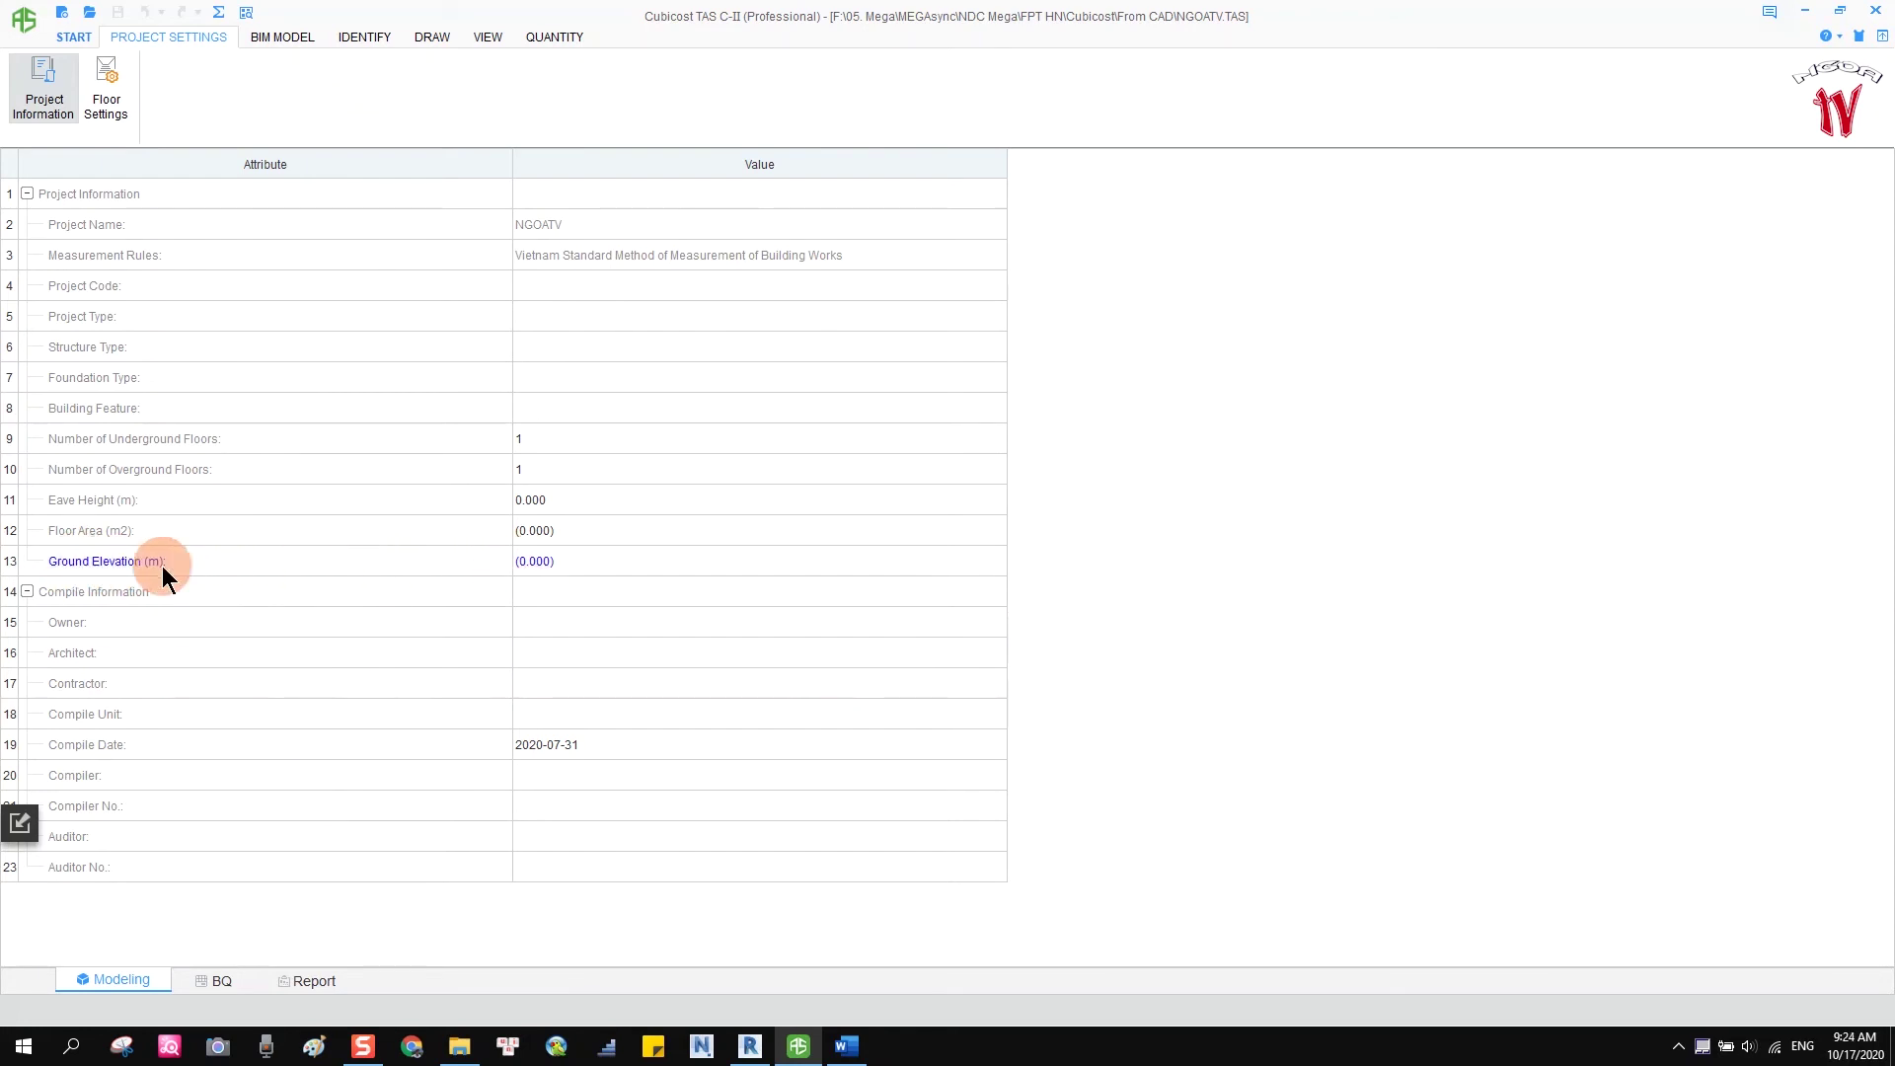
left_click(570, 561)
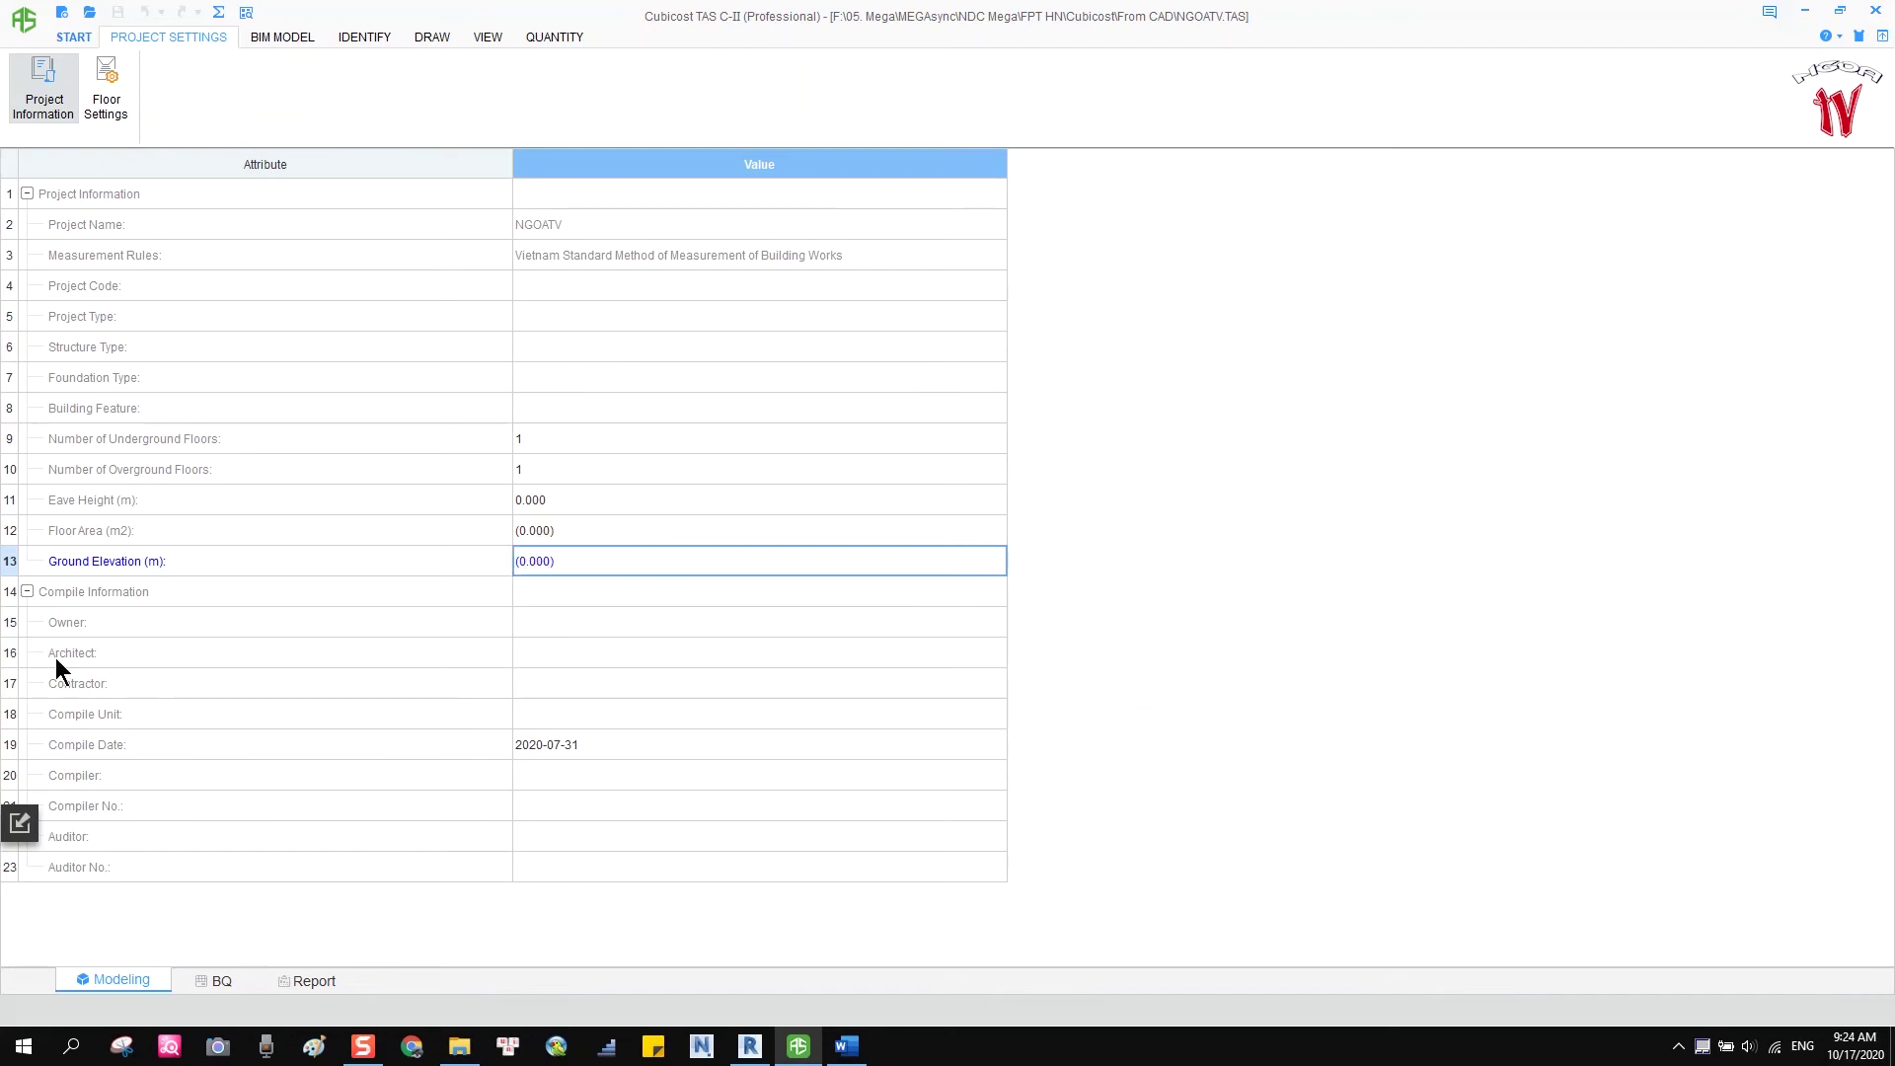
left_click(185, 559)
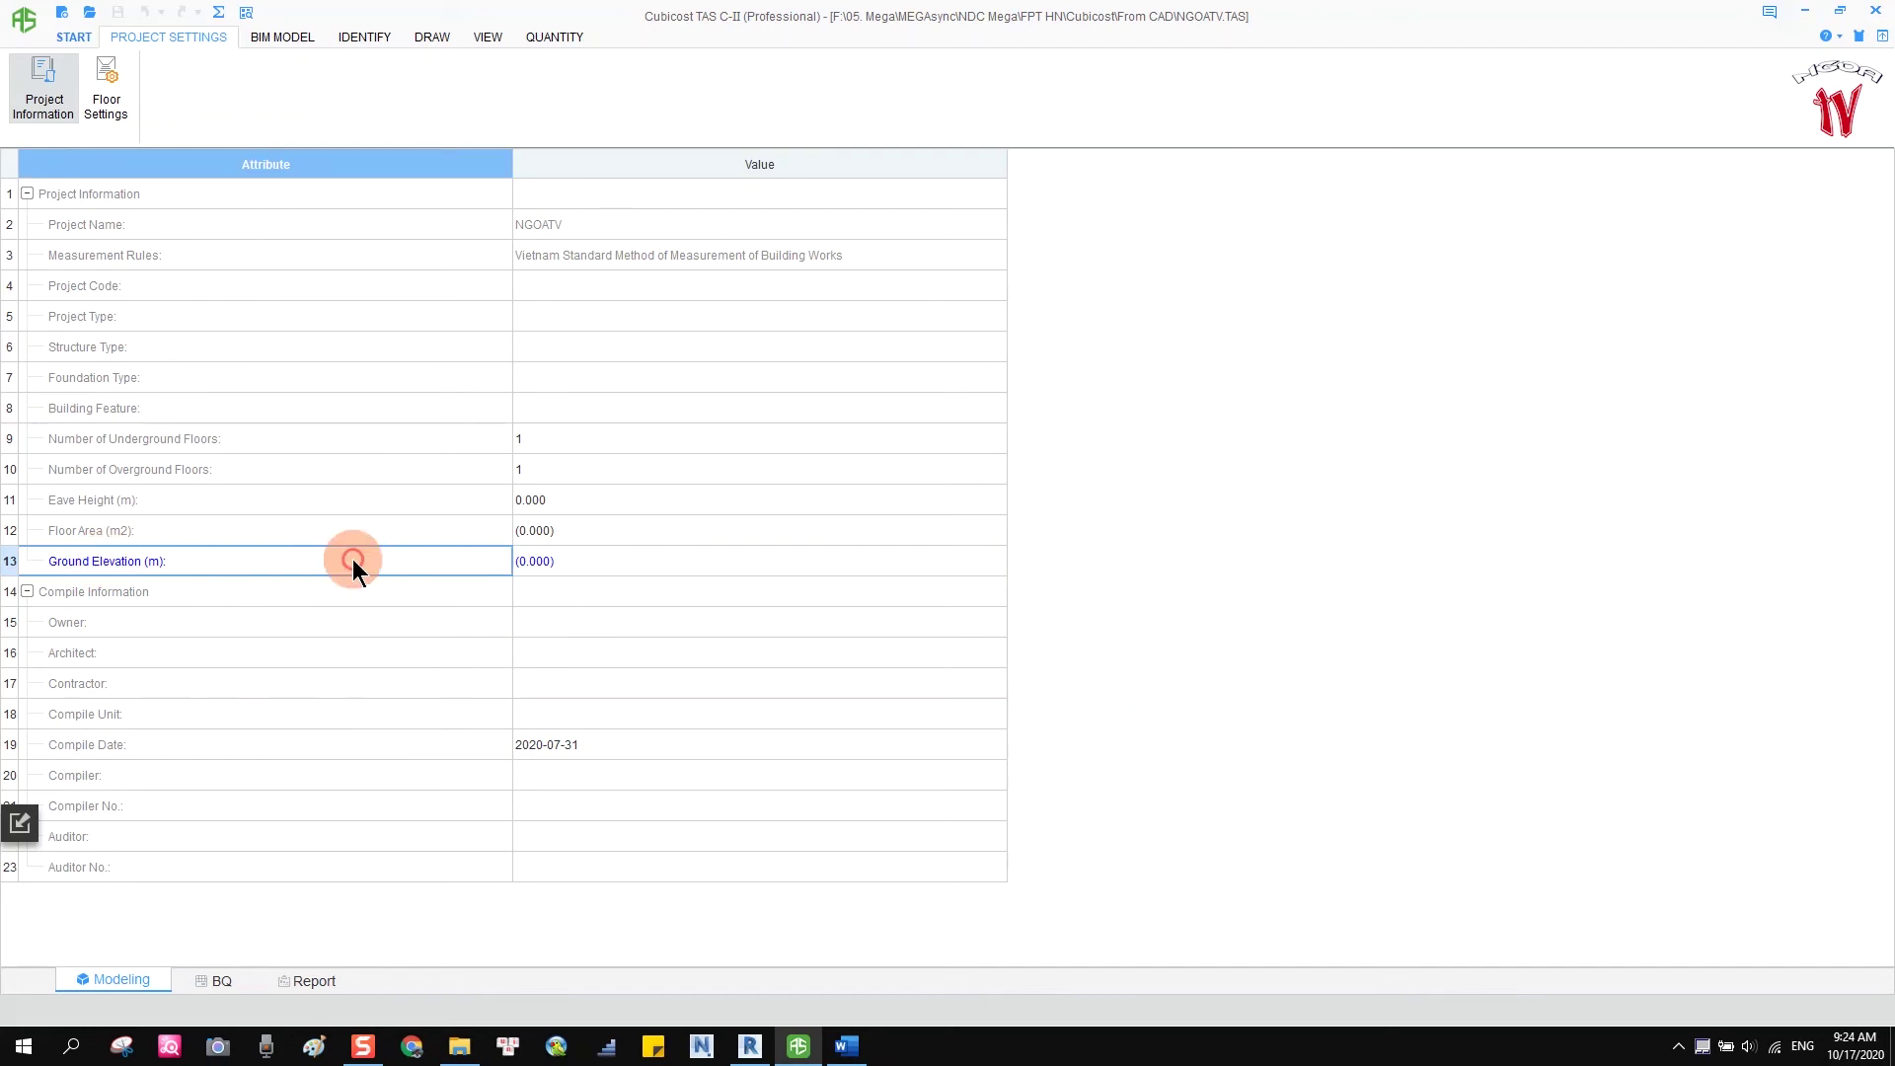
left_click(559, 570)
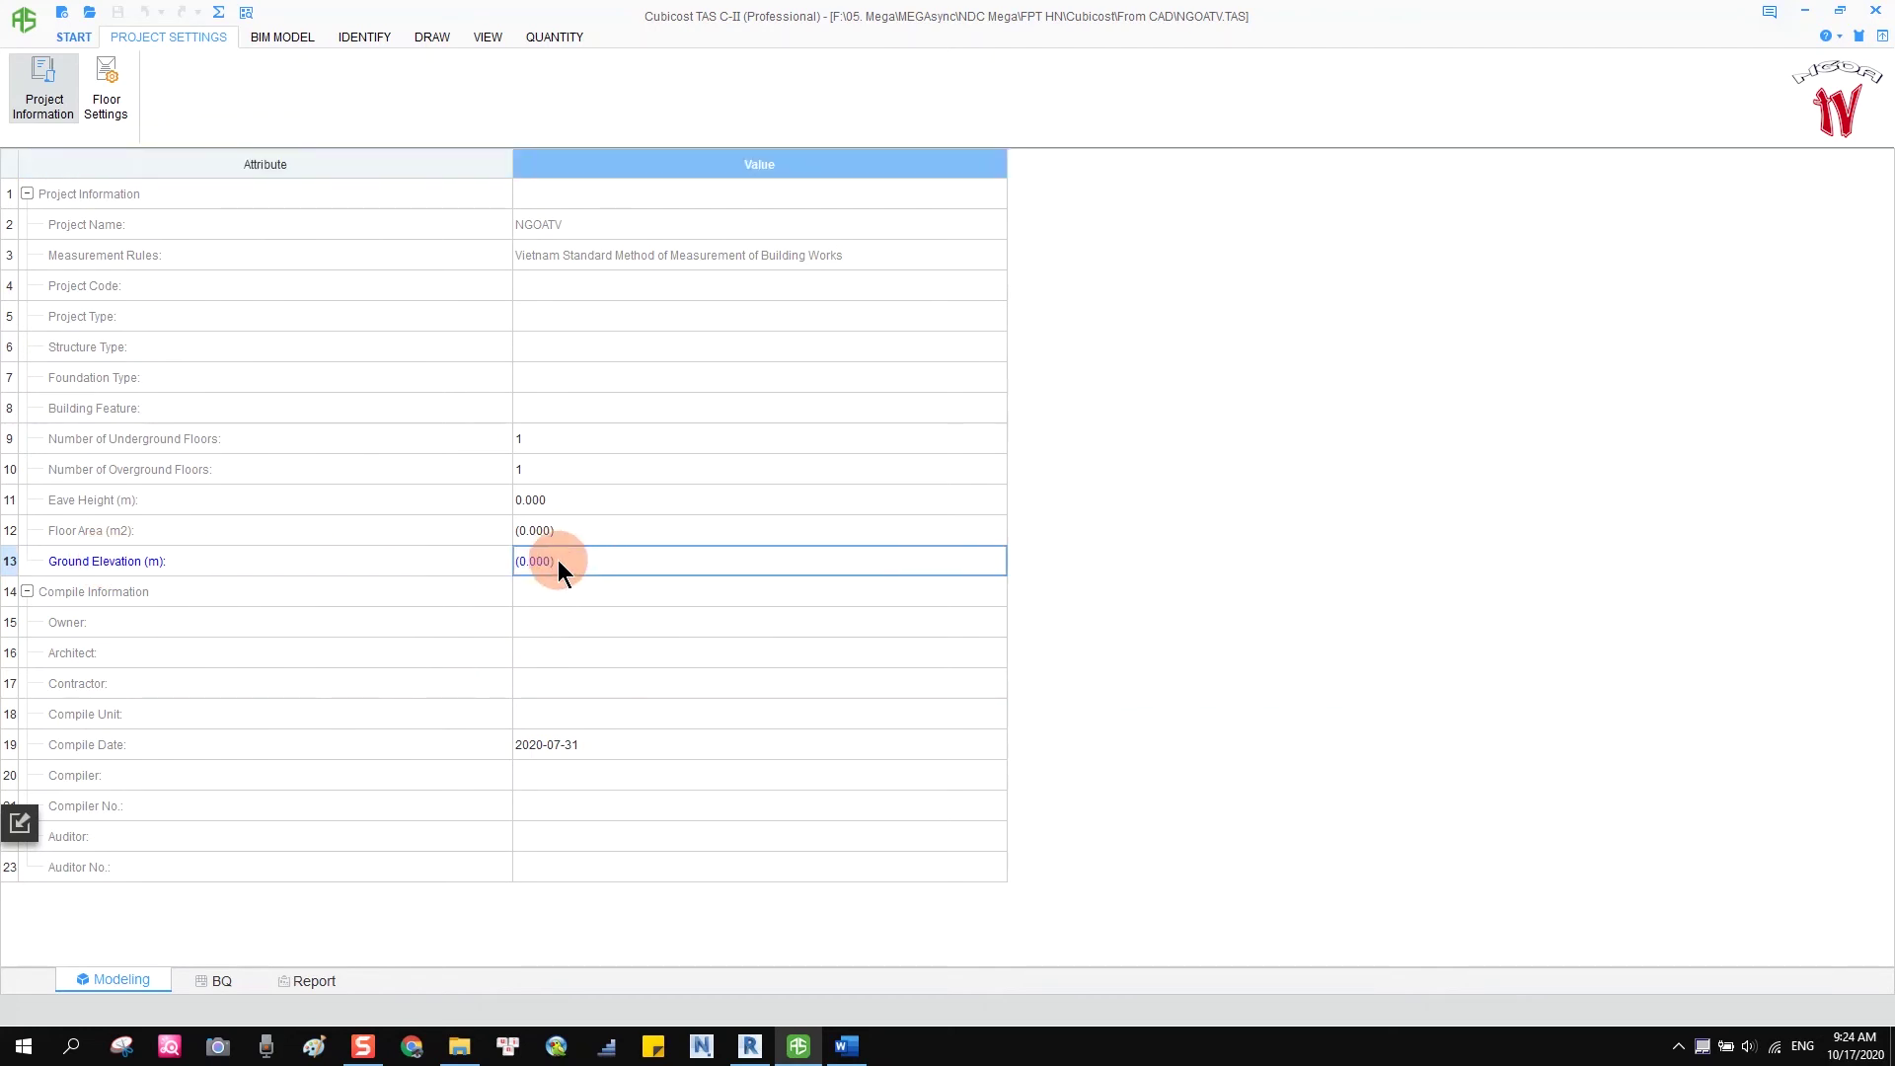
Review the floor heights in the floor settings and the bottom elevation of the 1st Floor.
left_click(105, 90)
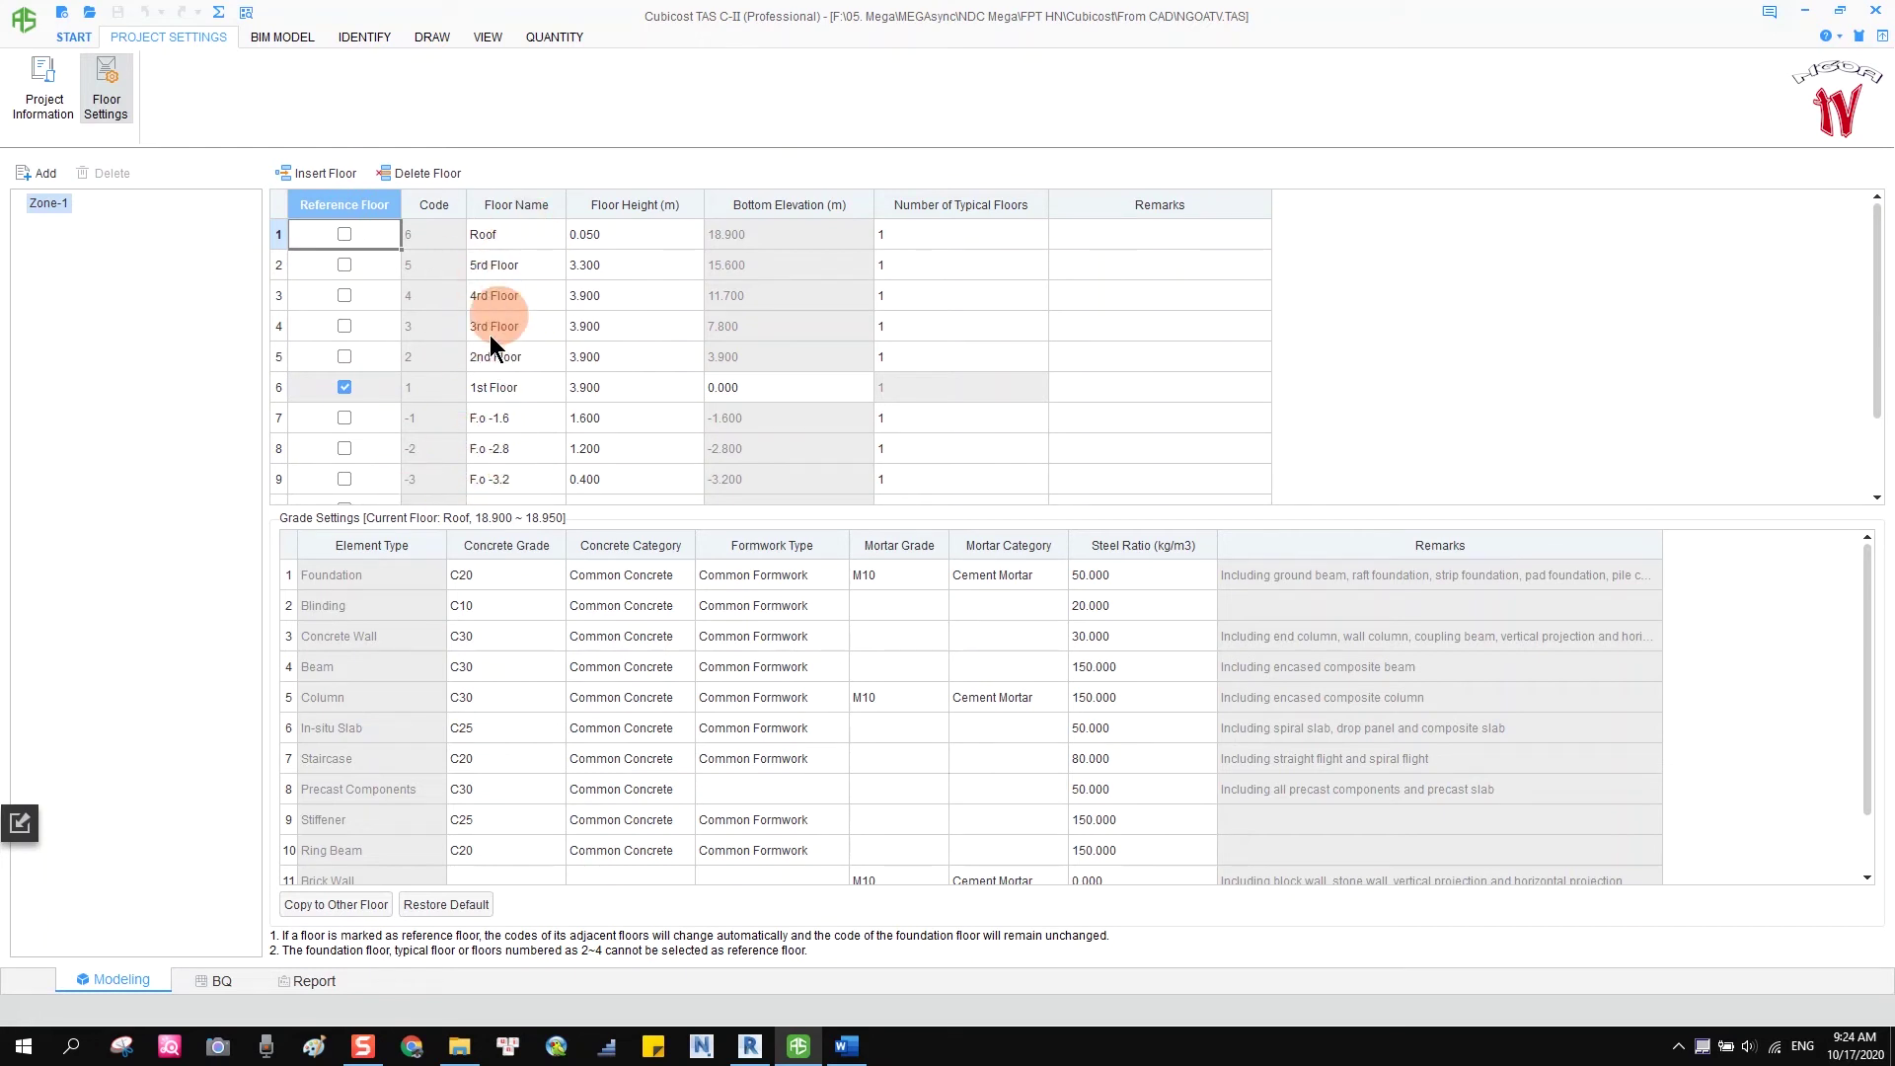
left_click(507, 452)
left_click(600, 448)
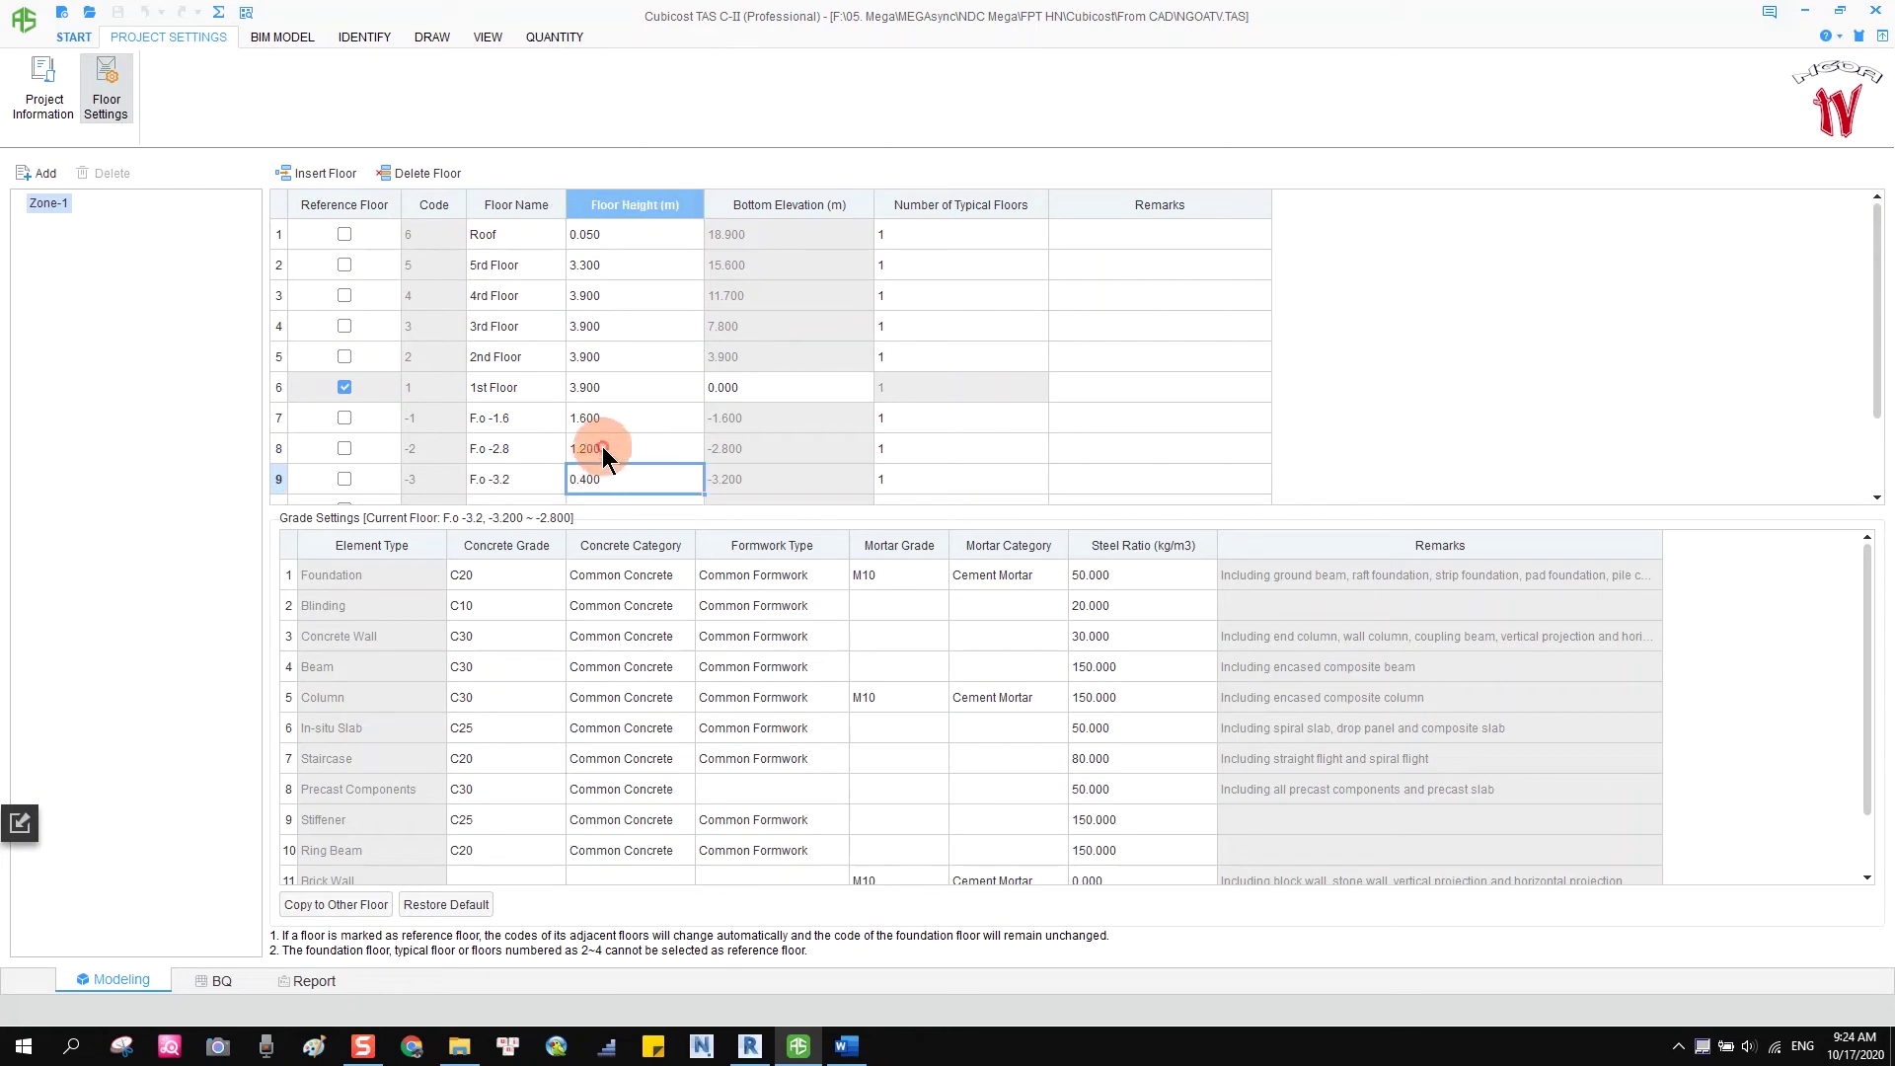
left_click_drag(613, 416, 610, 296)
left_click(743, 388)
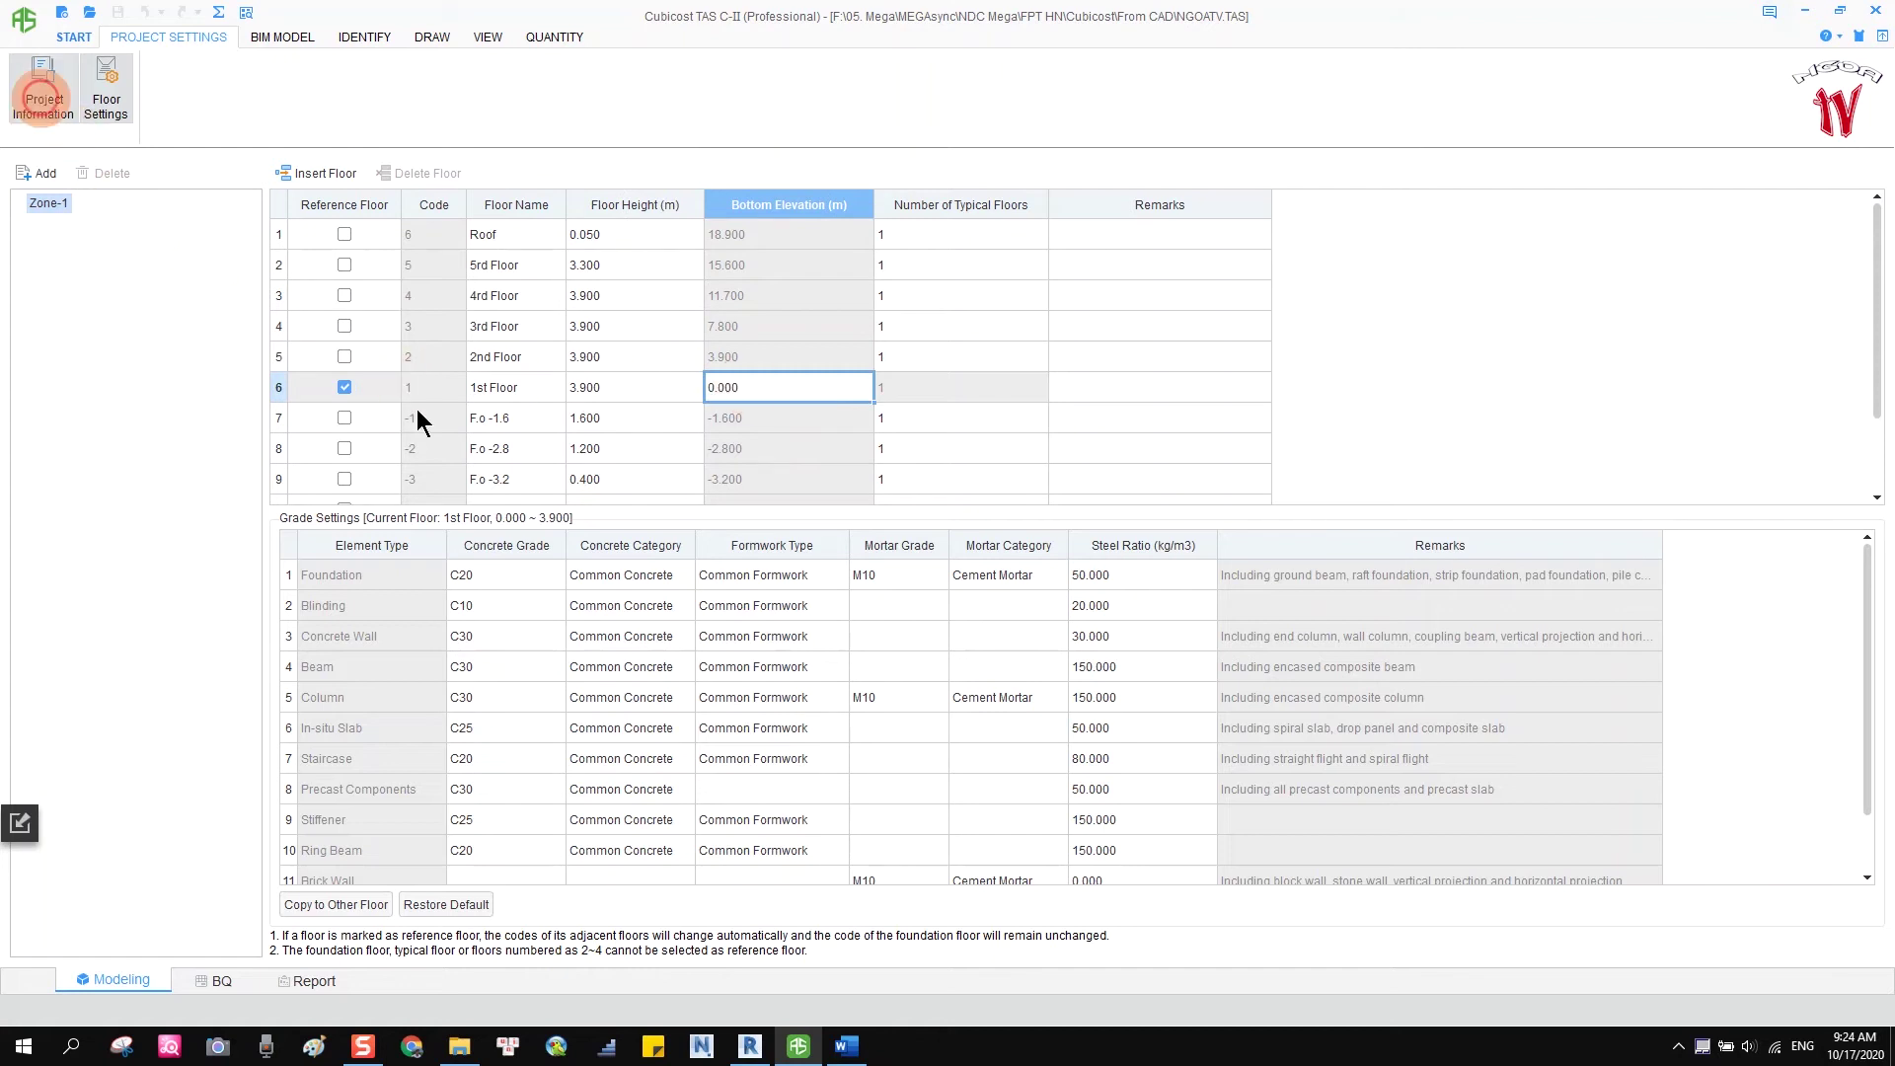
Go back to the project information and examine the Ground Elevation value again.
left_click(533, 560)
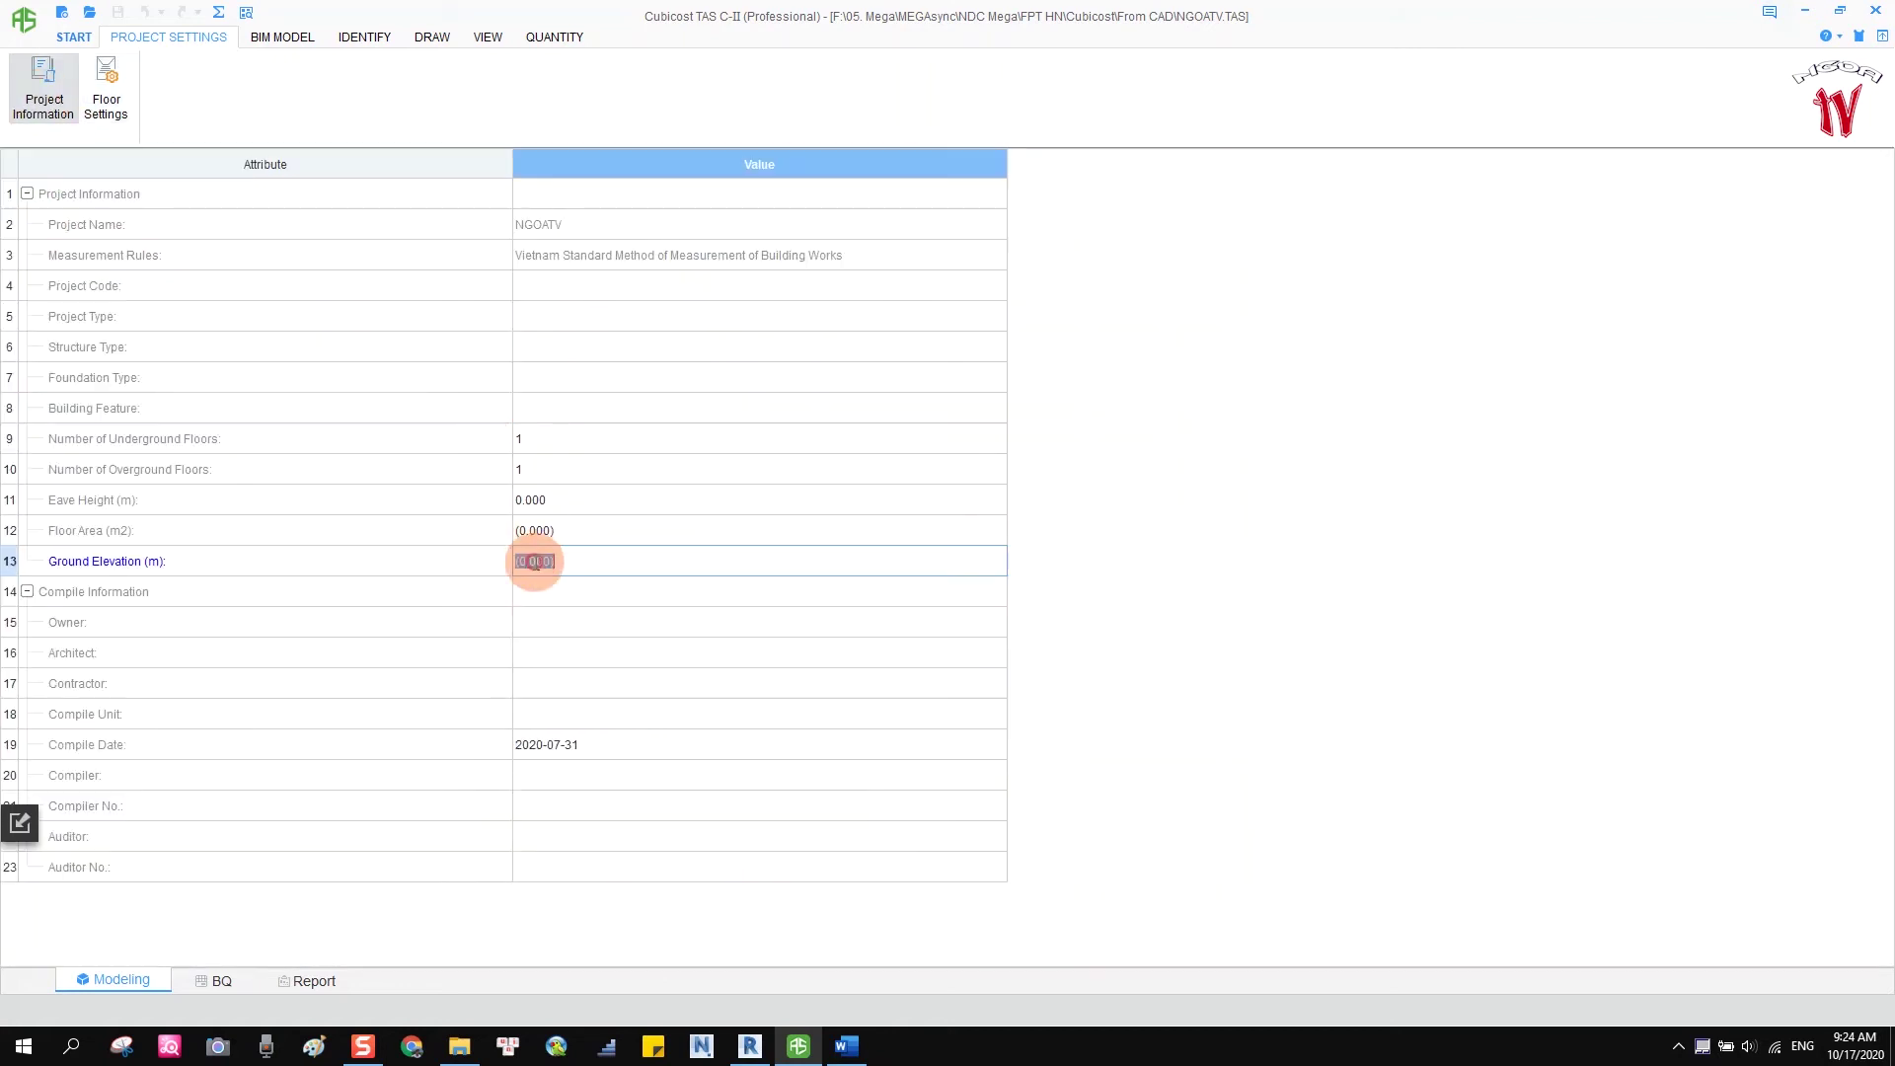
key("alt+Tab")
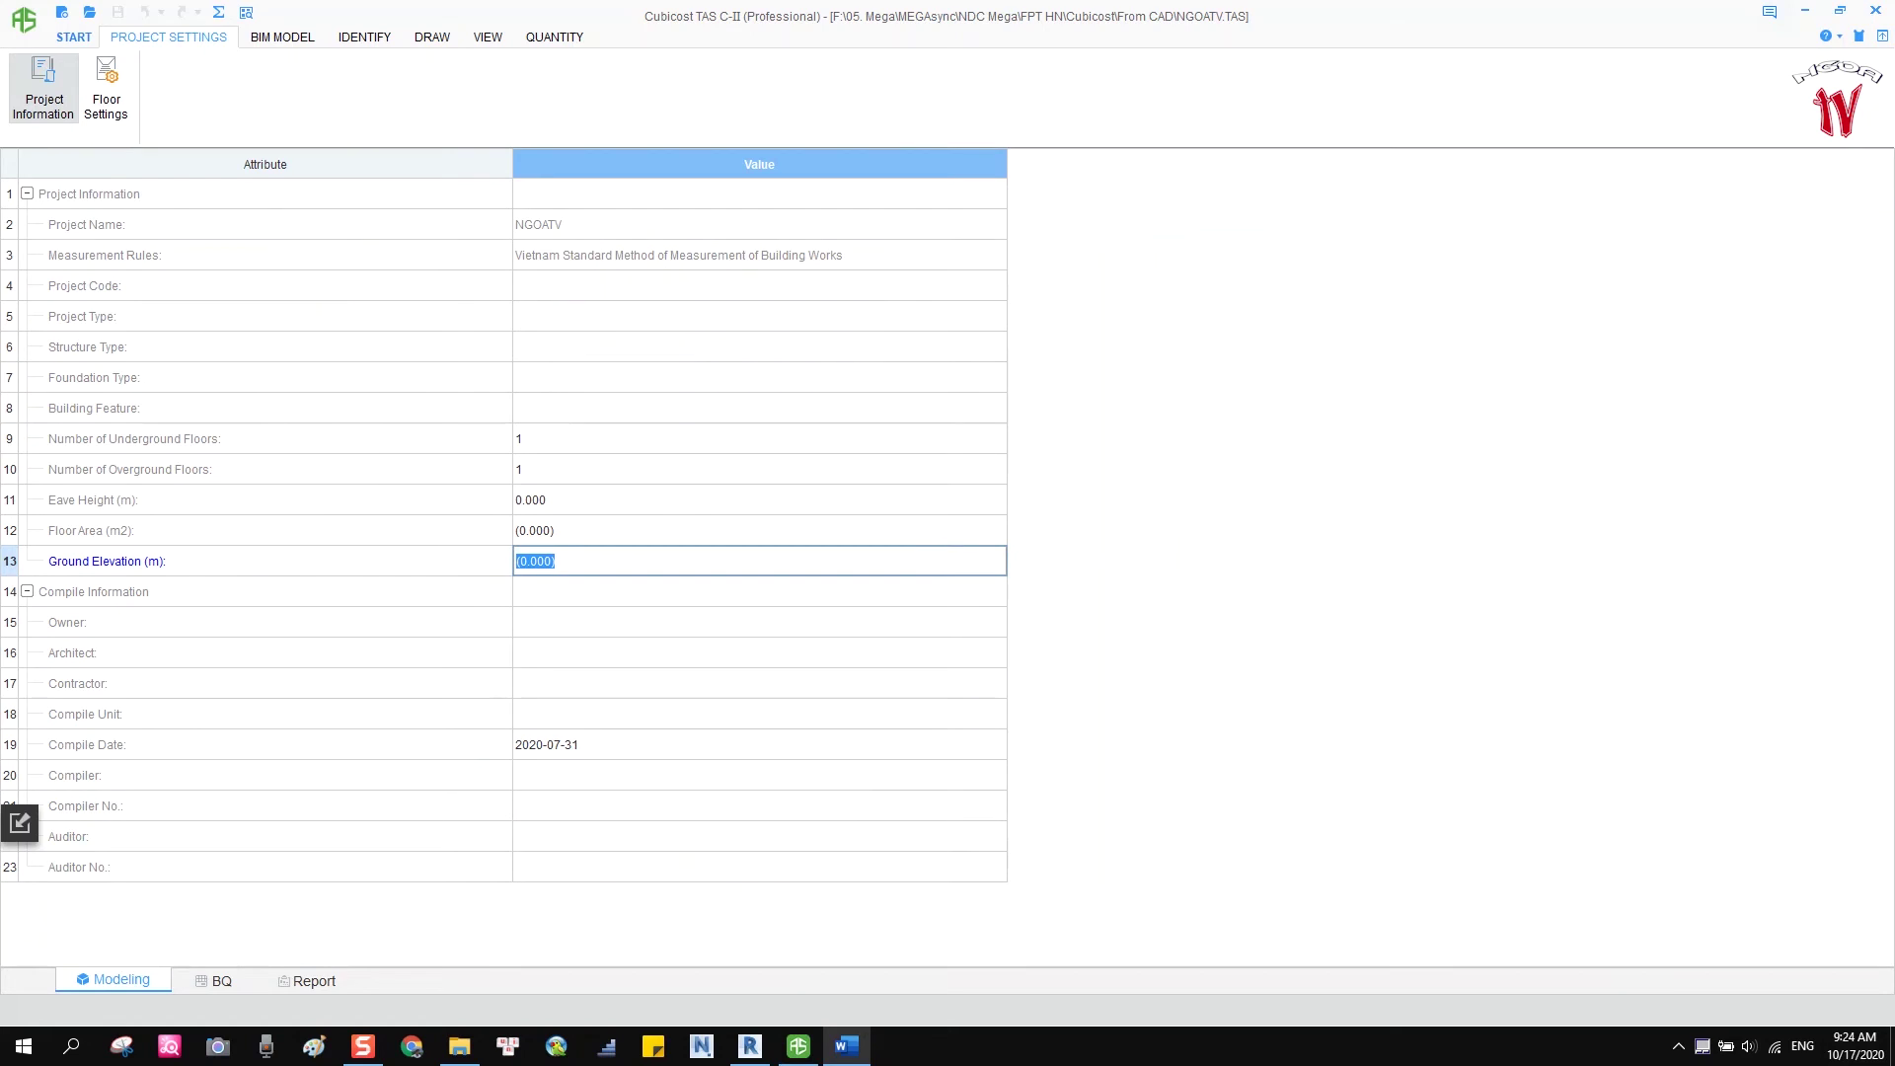
left_click(569, 563)
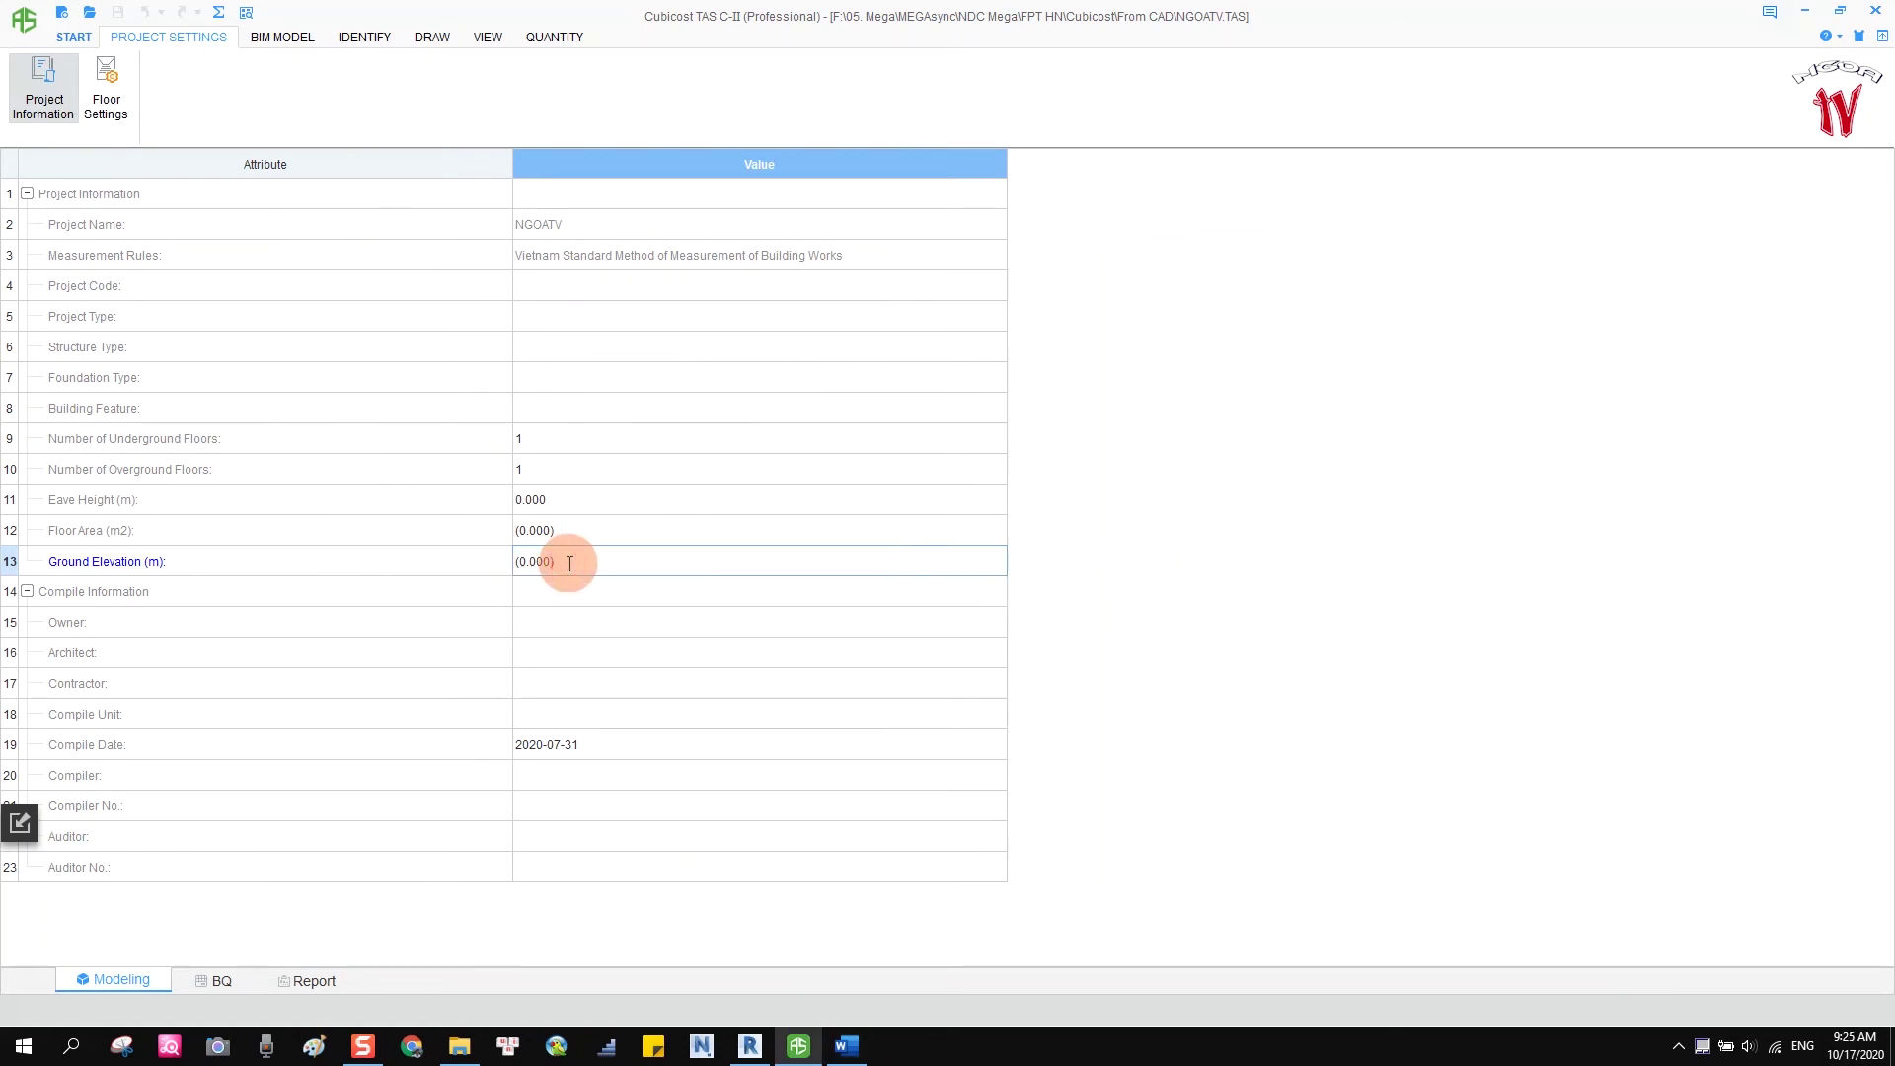
left_click_drag(570, 563, 330, 546)
left_click(571, 558)
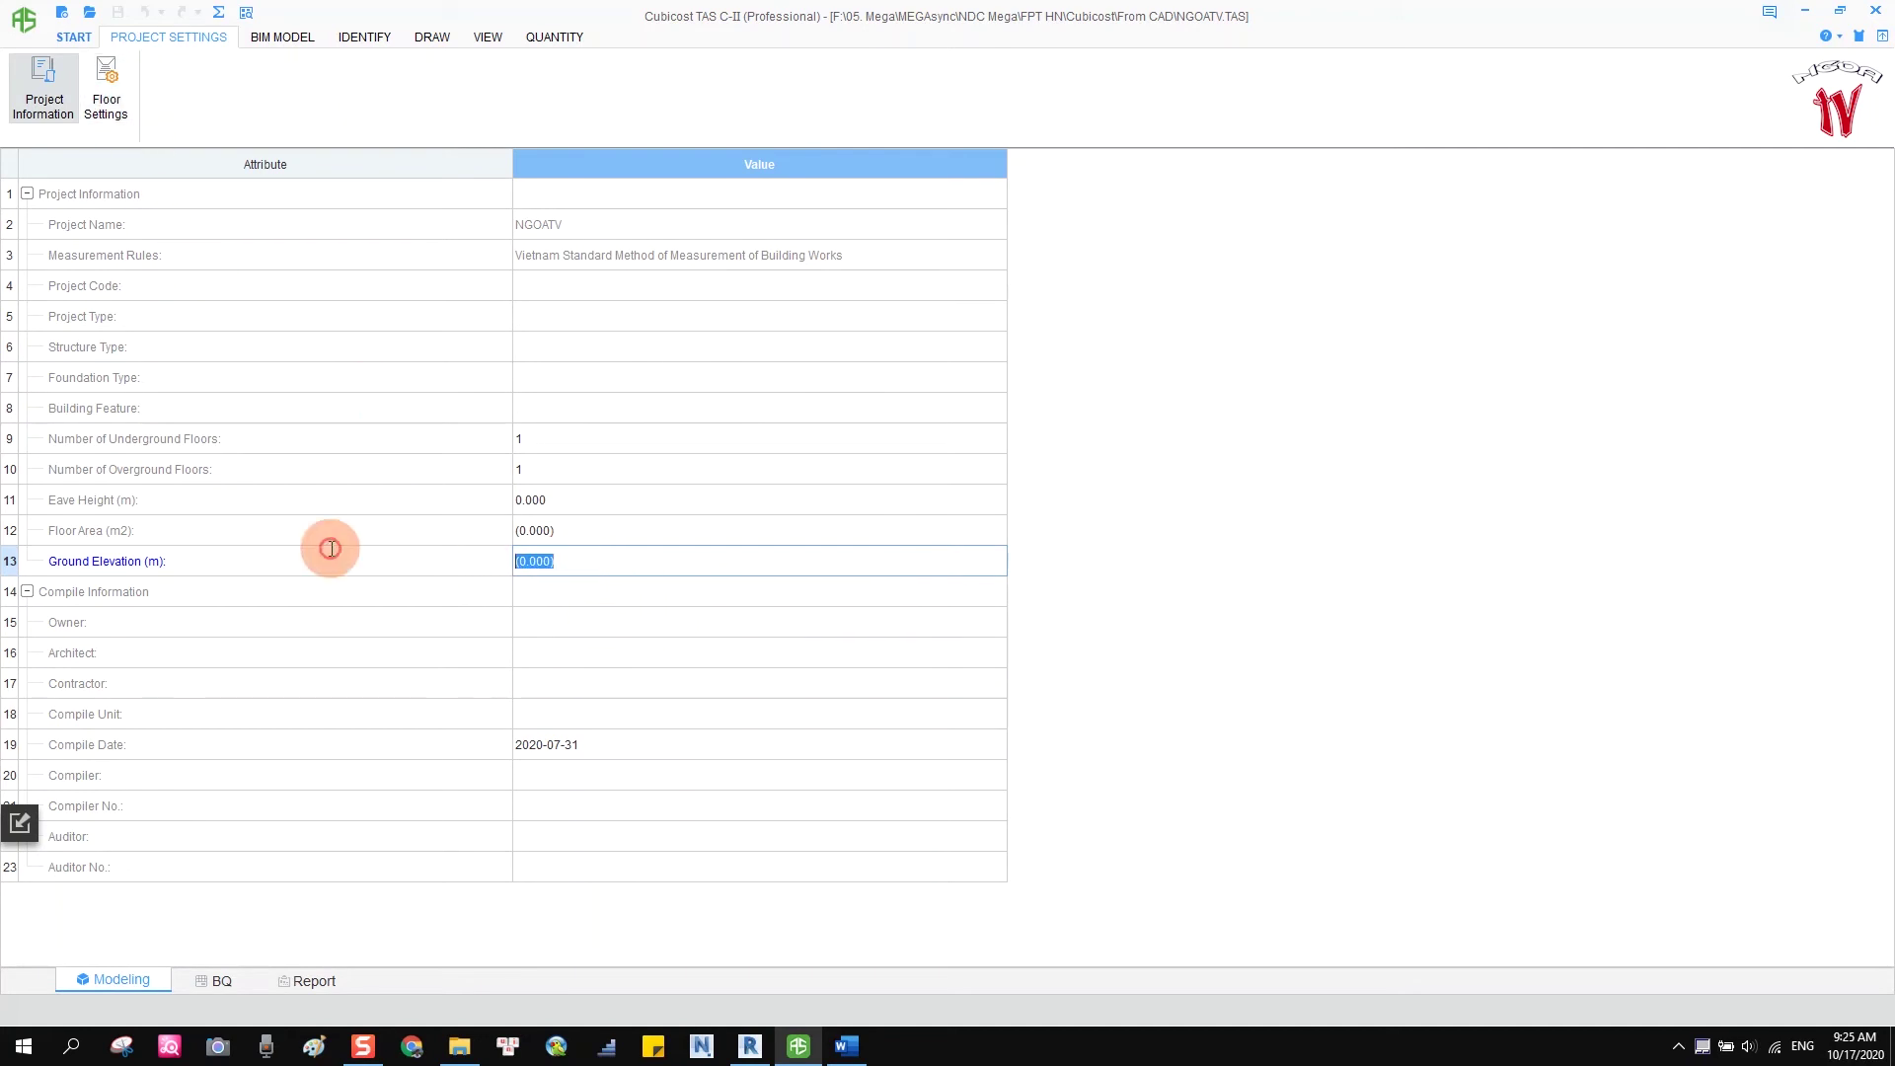
Check the 1st Floor's bottom elevation in the floor settings and go through the names and heights of the floors above.
left_click(126, 111)
left_click(748, 387)
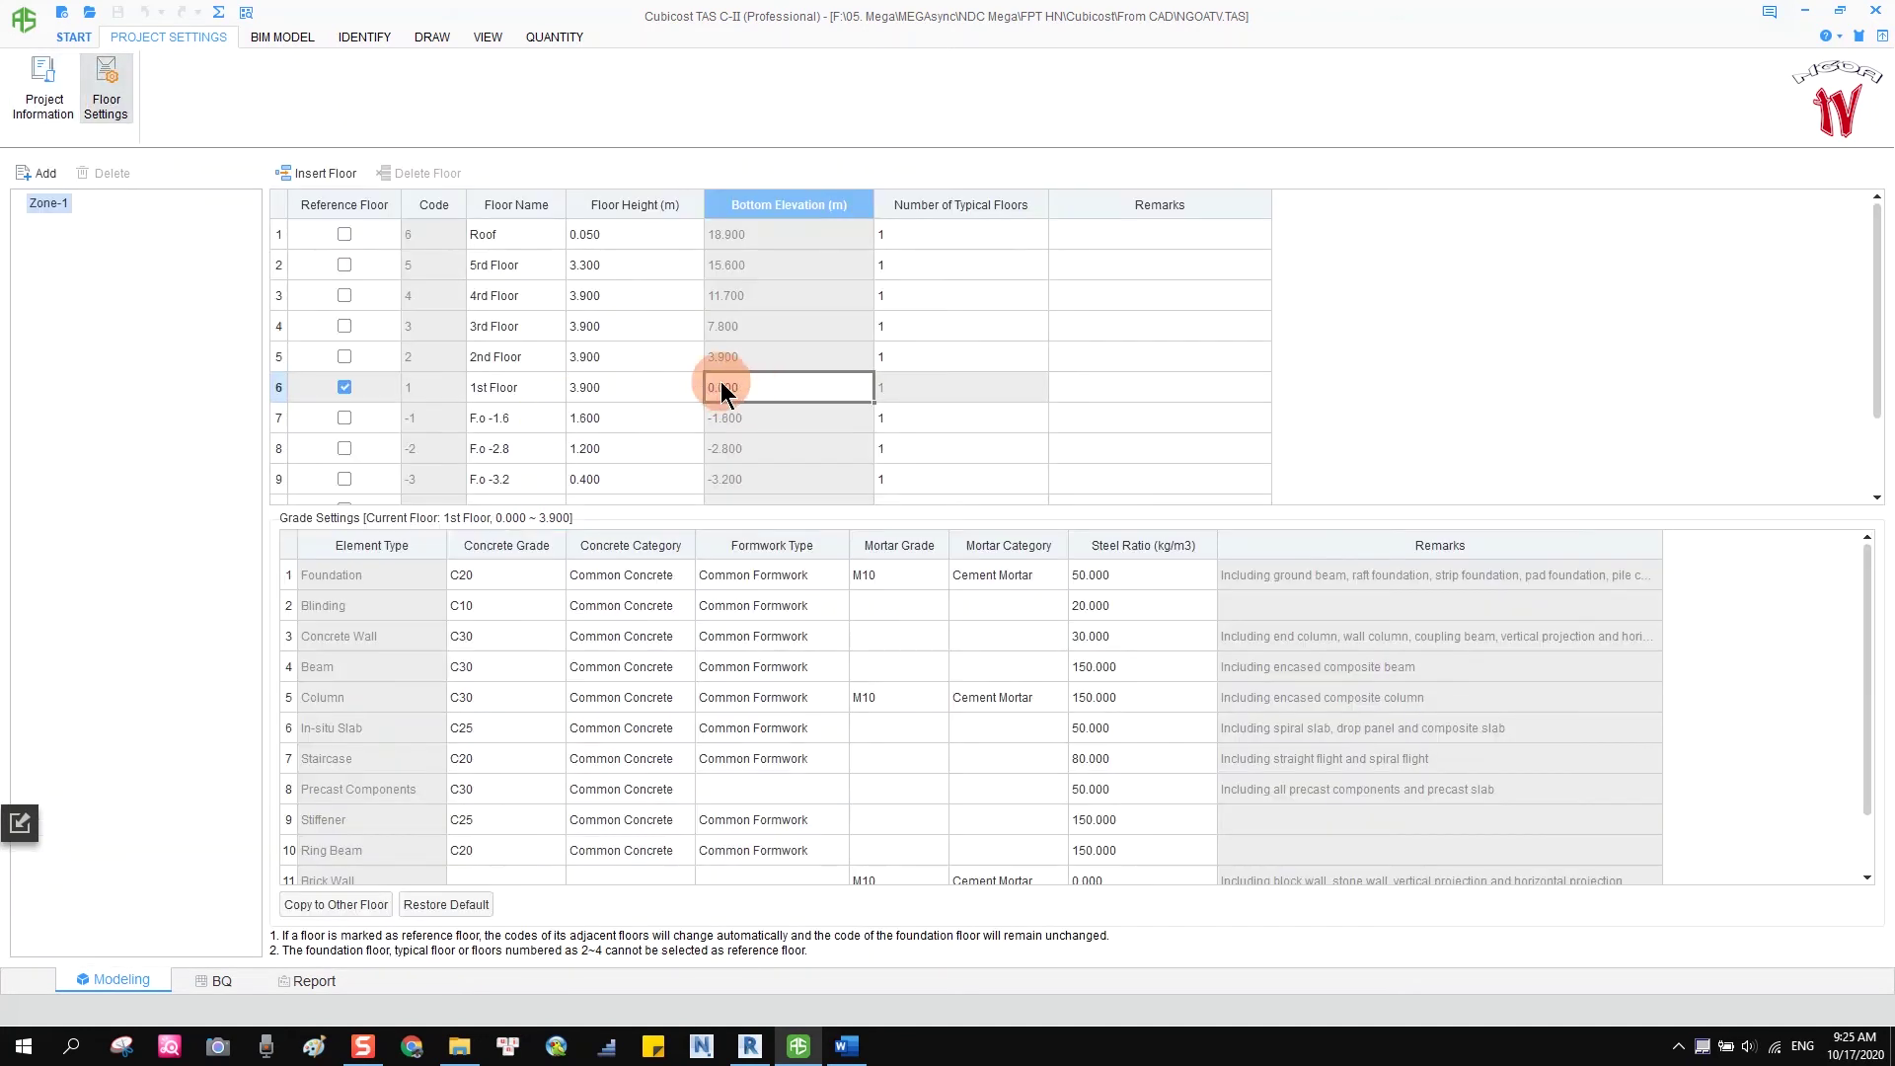
left_click(308, 175)
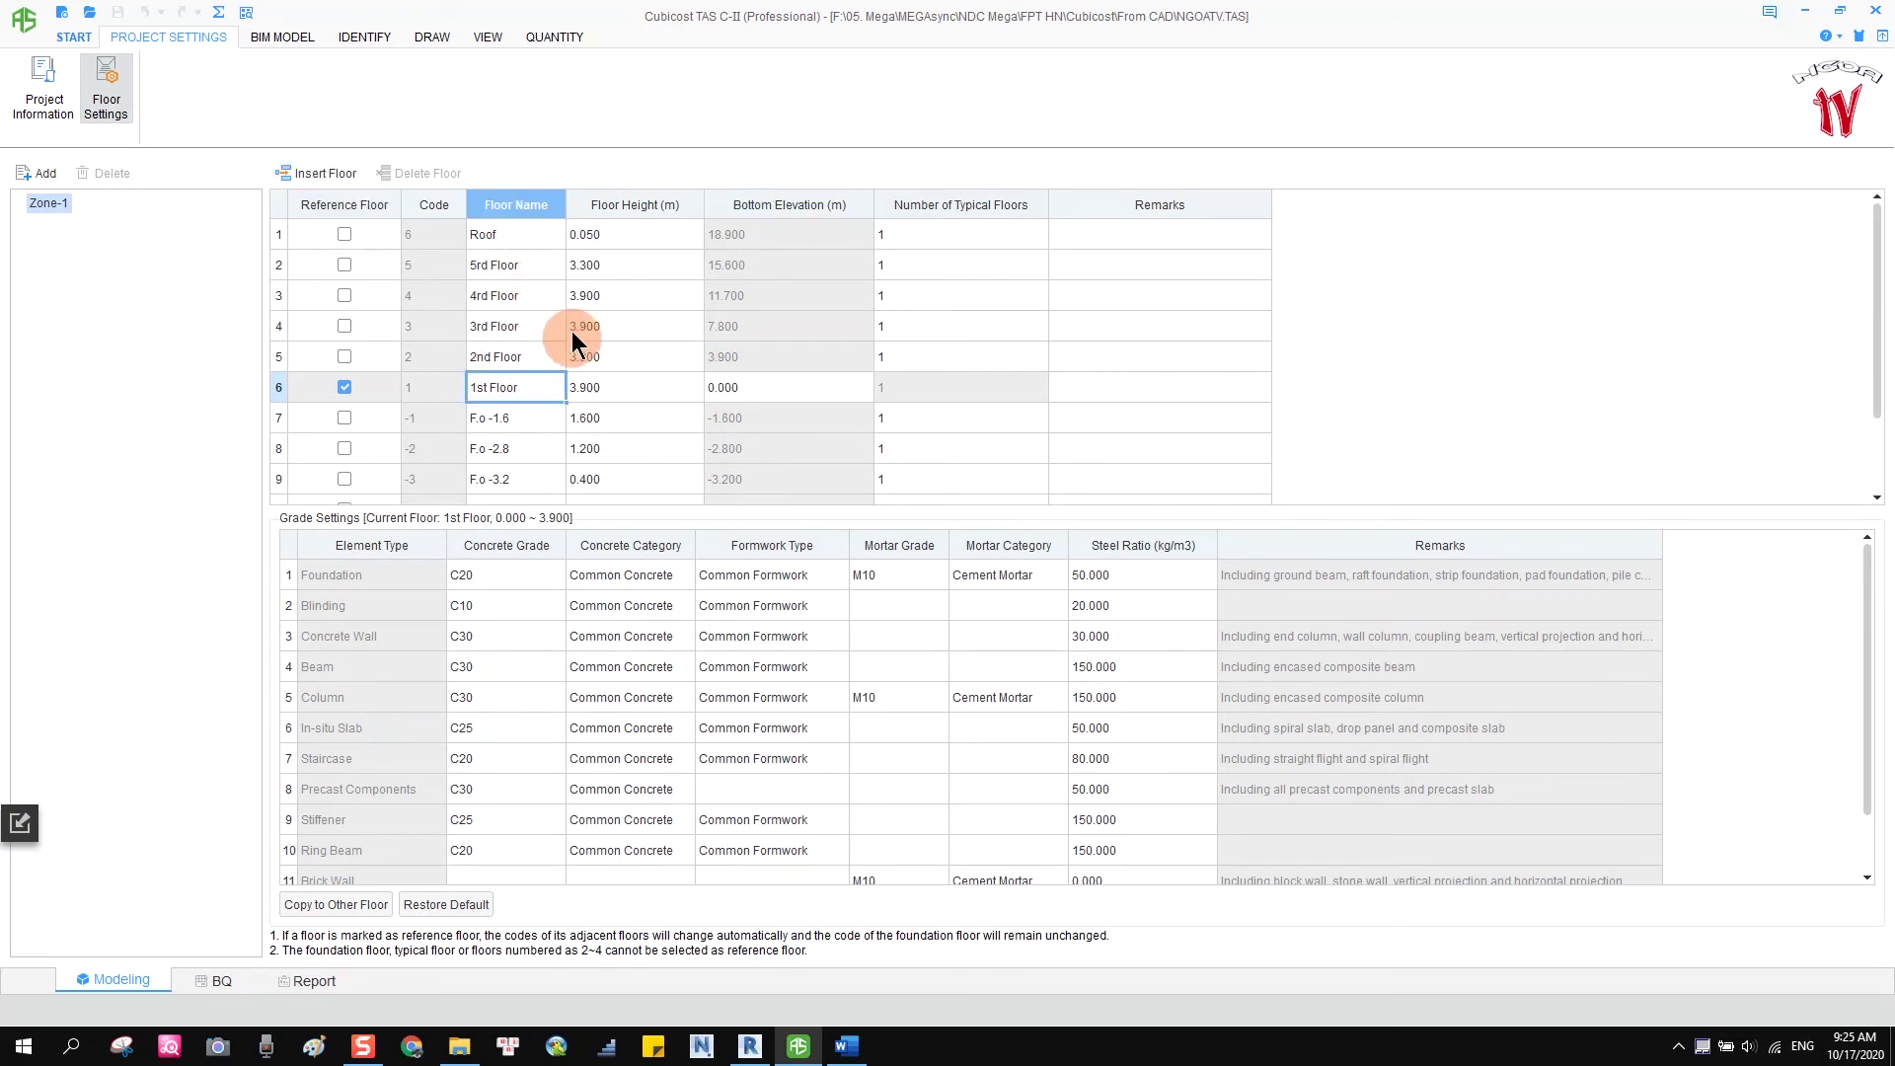
left_click(523, 326)
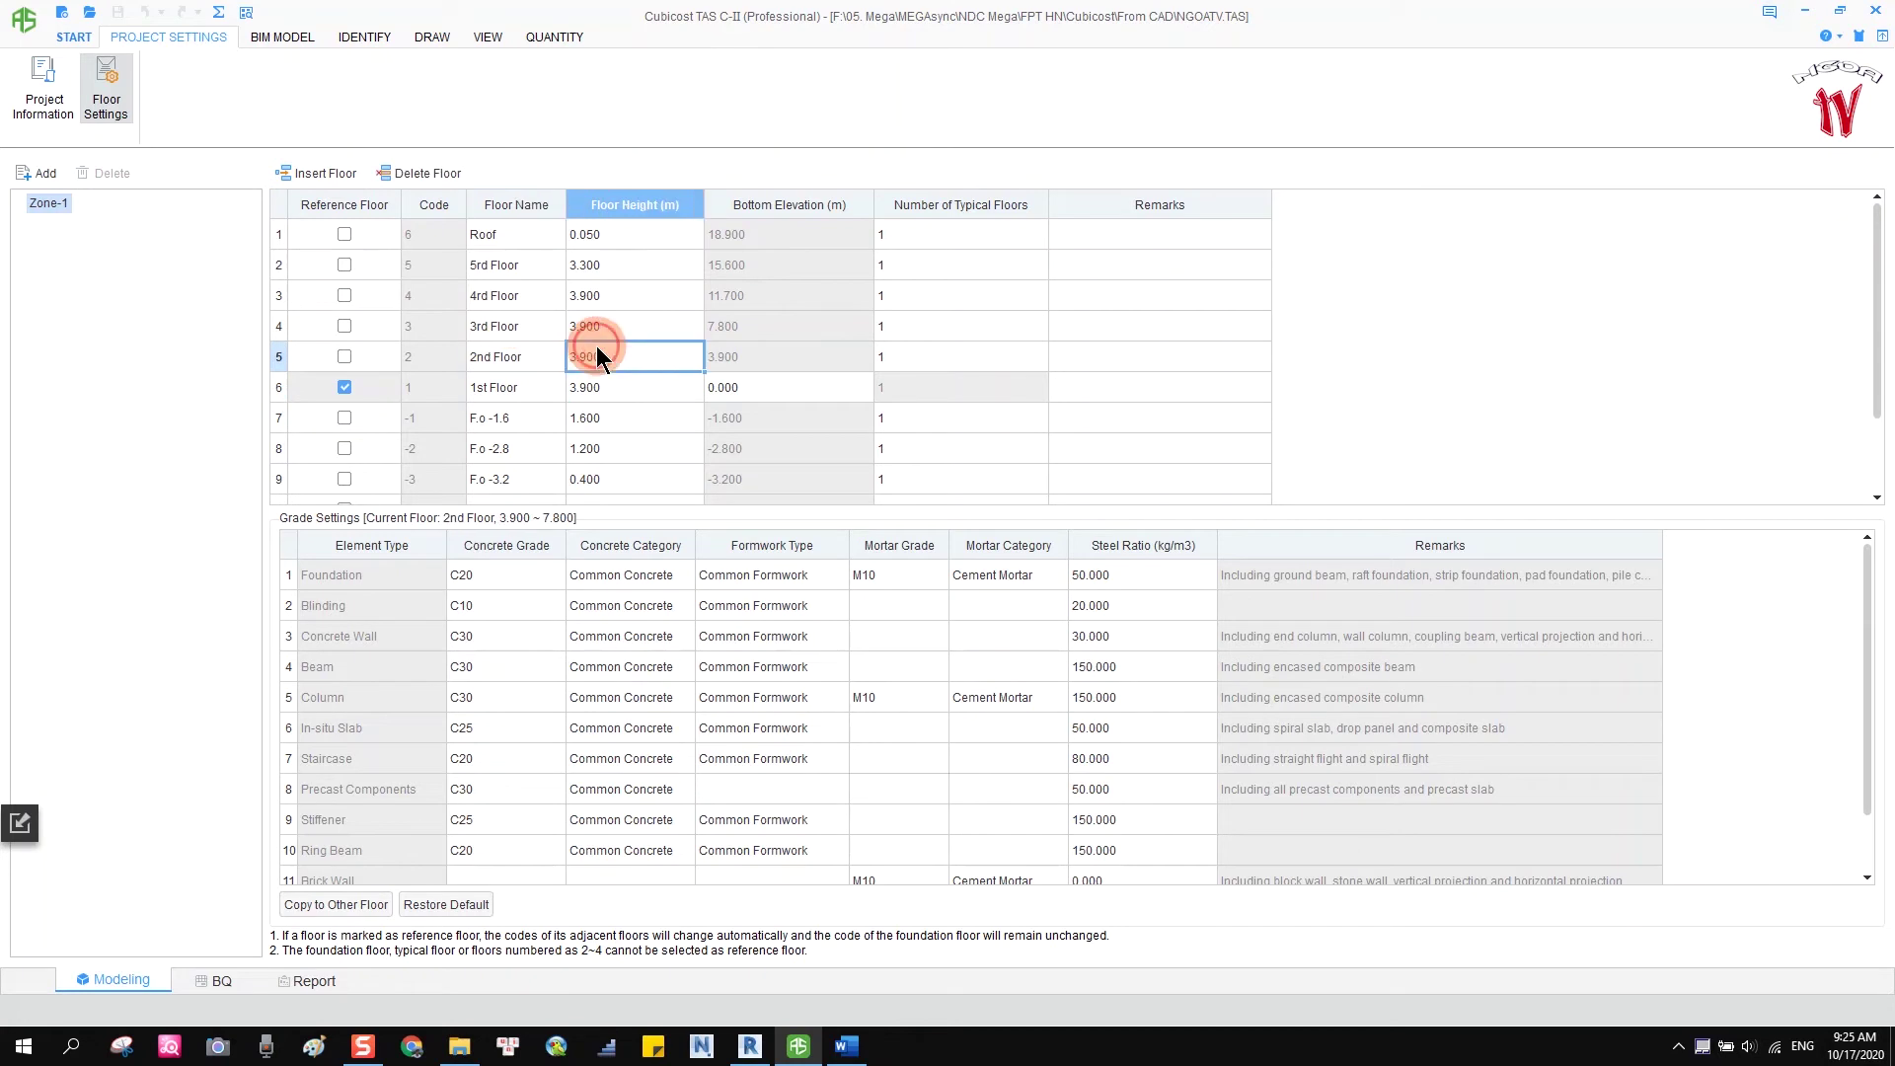
key("Tab")
left_click(523, 296)
key("Tab")
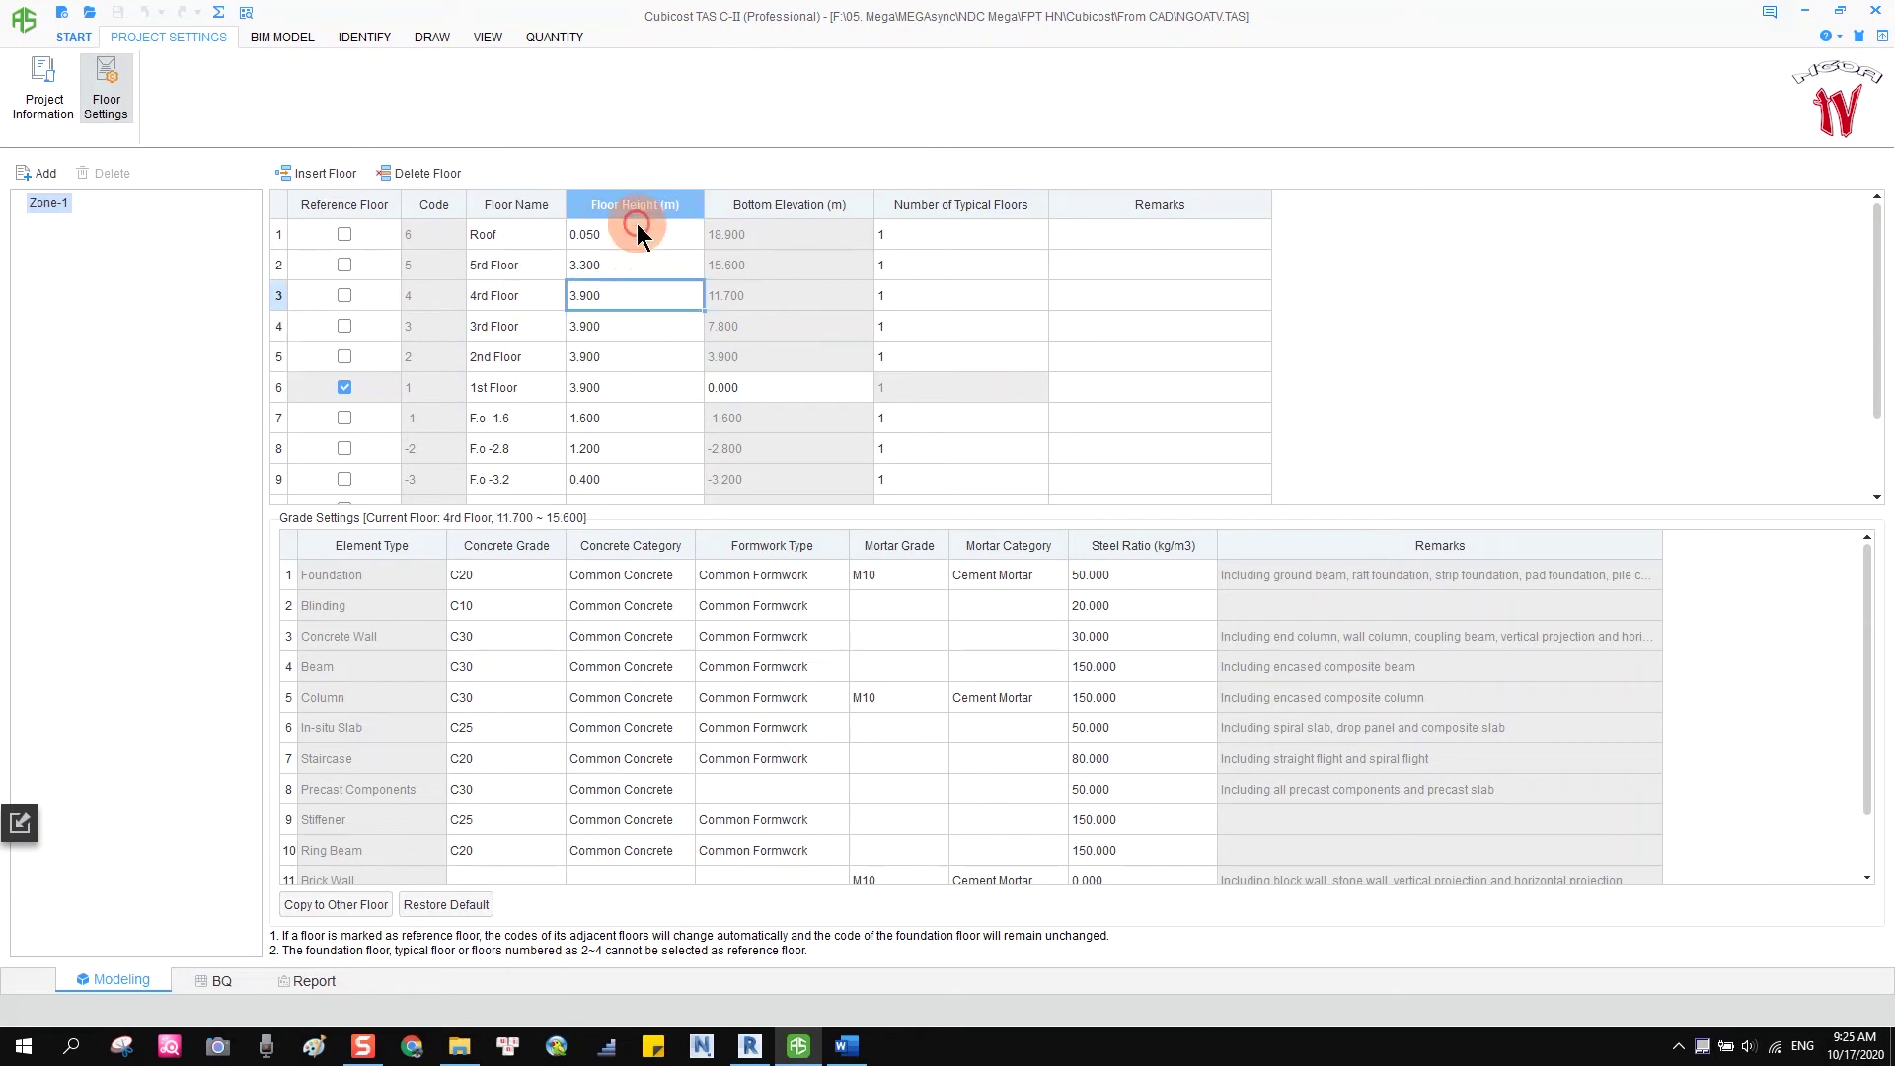
left_click(601, 340)
left_click(614, 384)
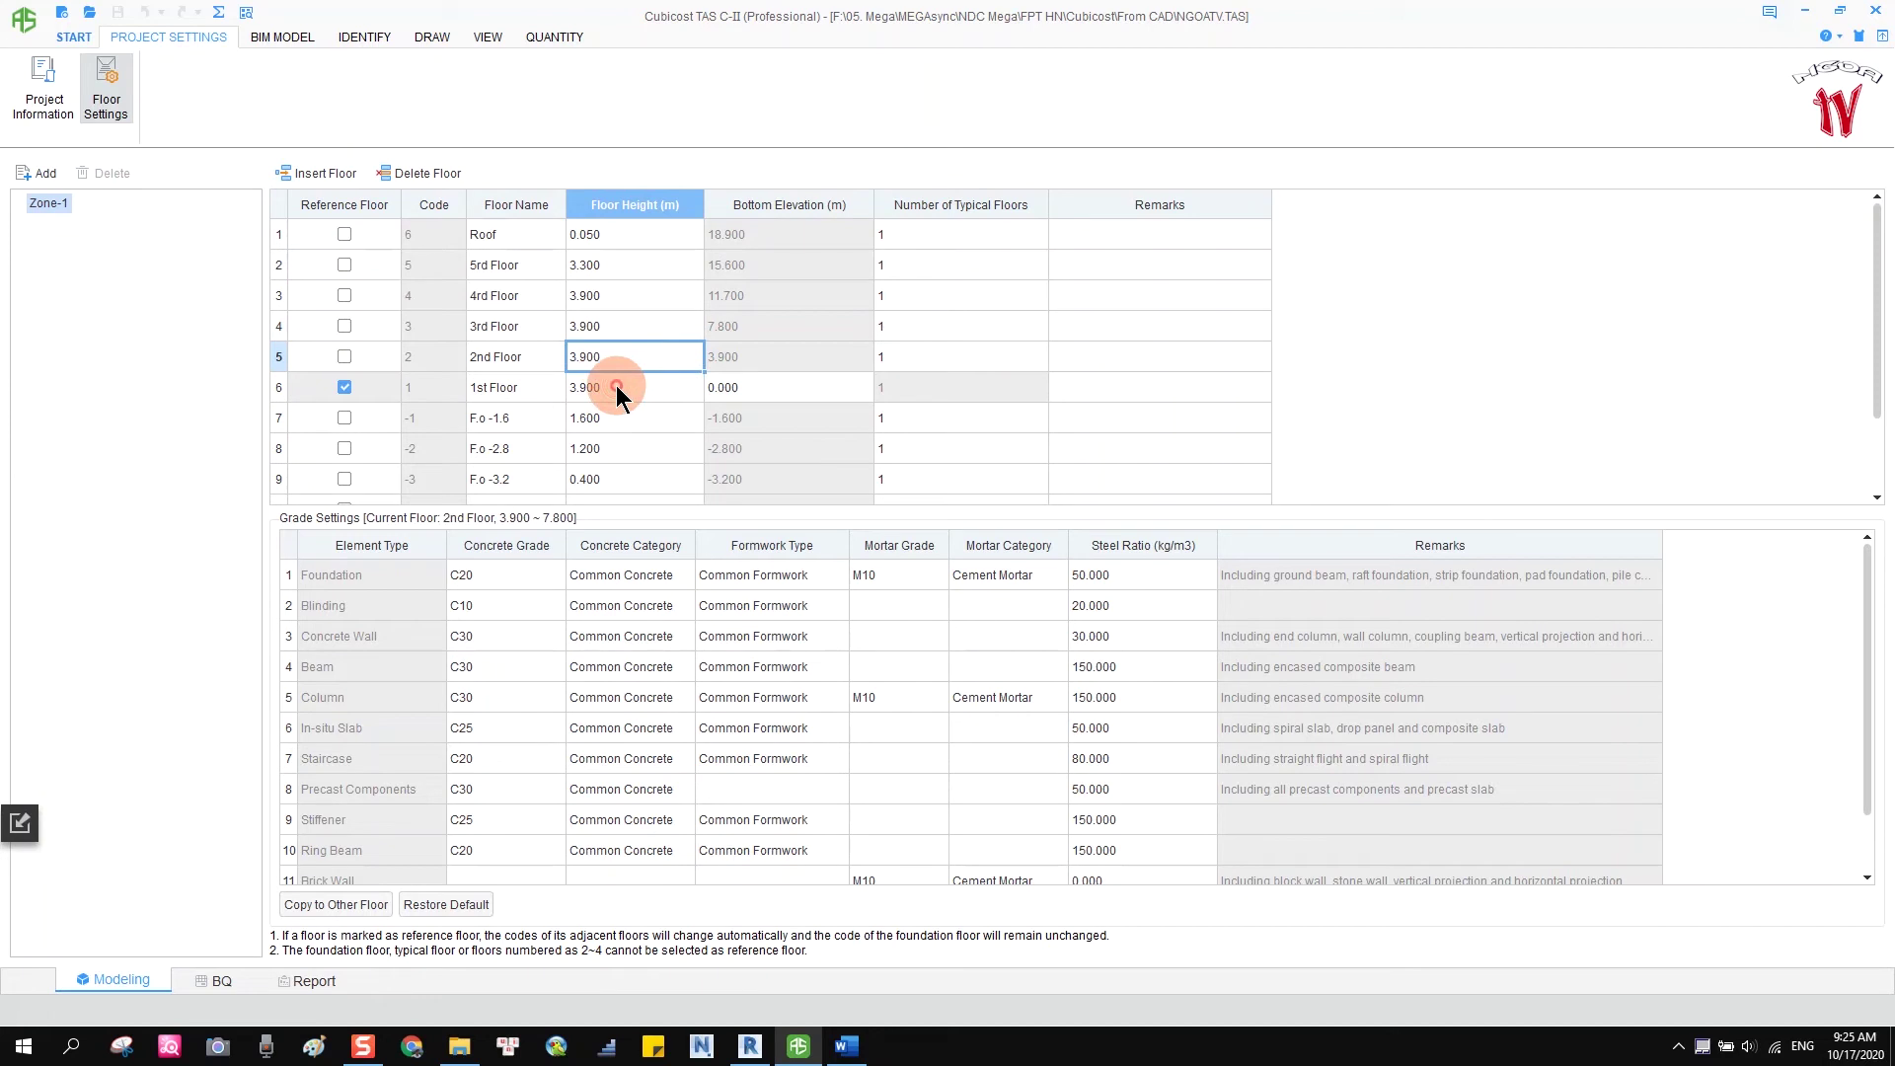
Review the 1st Floor's concrete grades for the foundation, beam, column, in-situ slab and staircase.
left_click(487, 576)
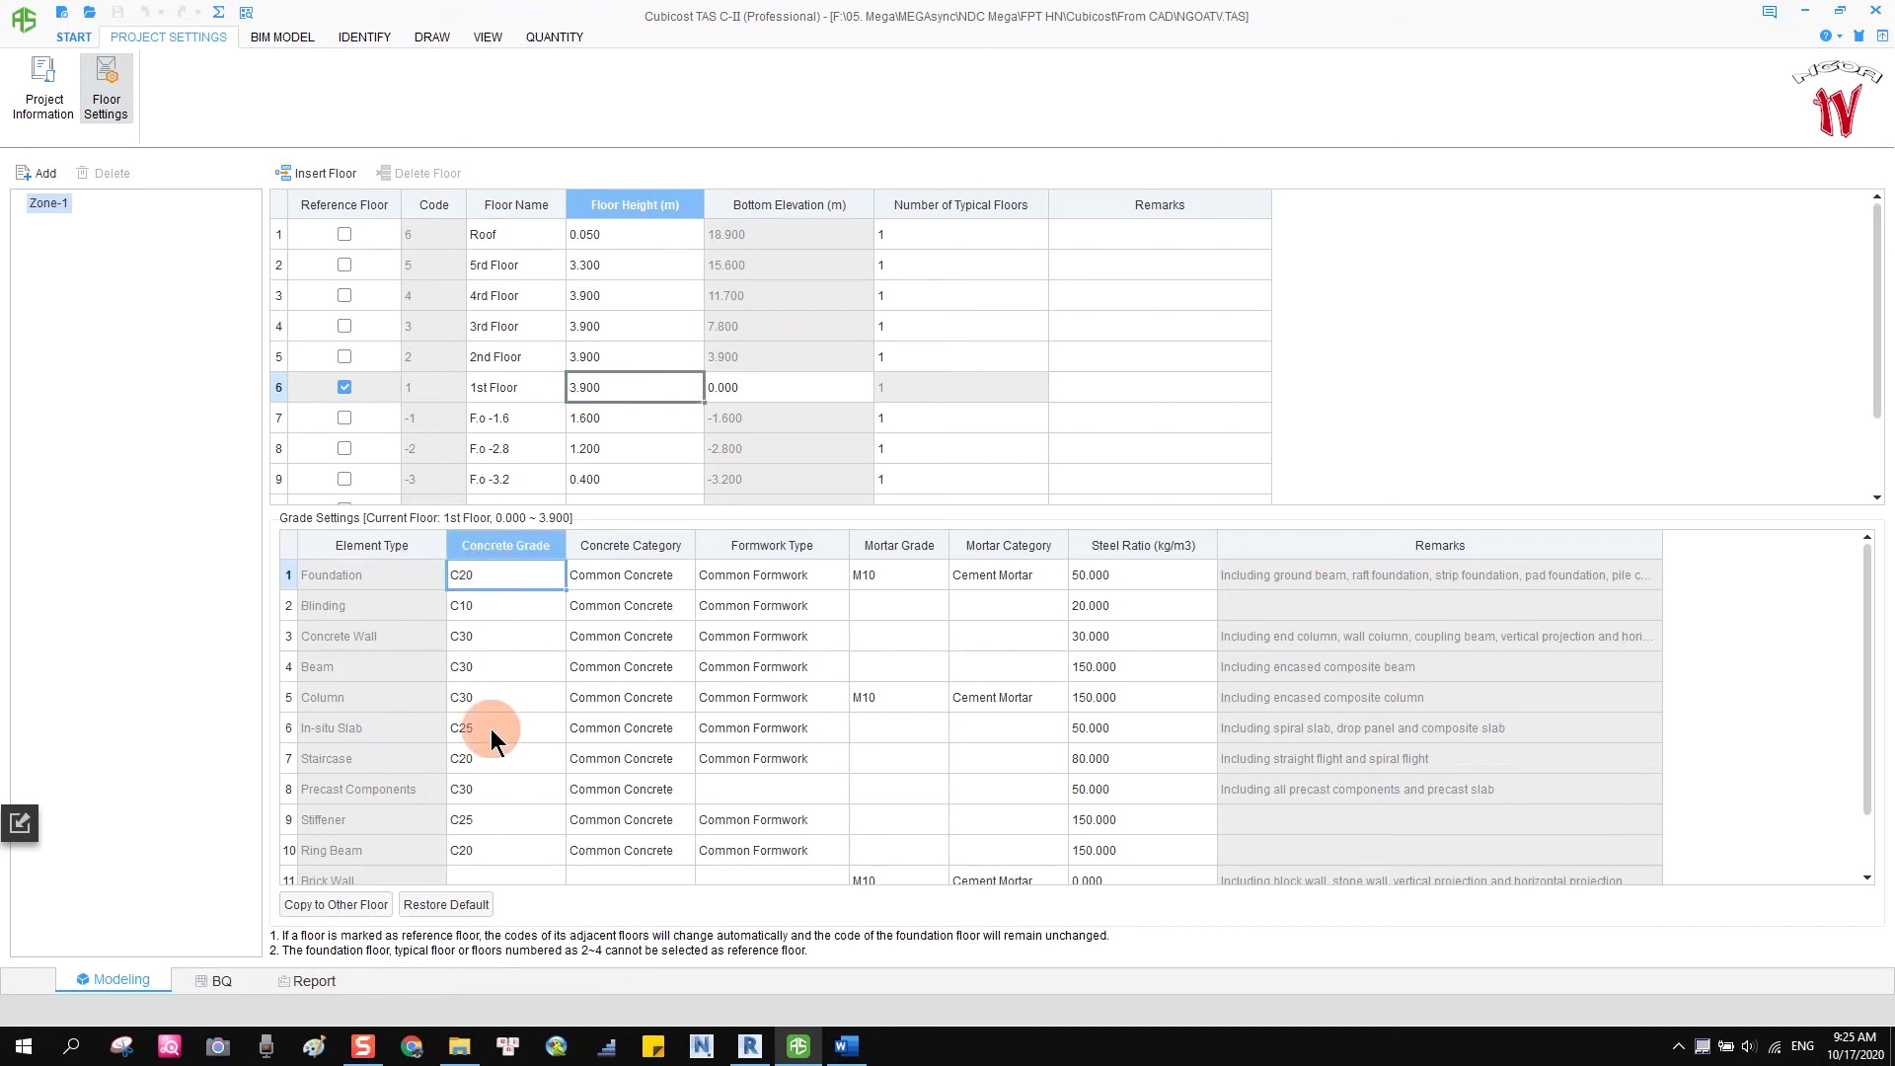
left_click(509, 669)
left_click(505, 698)
left_click(503, 729)
left_click(497, 758)
left_click(506, 575)
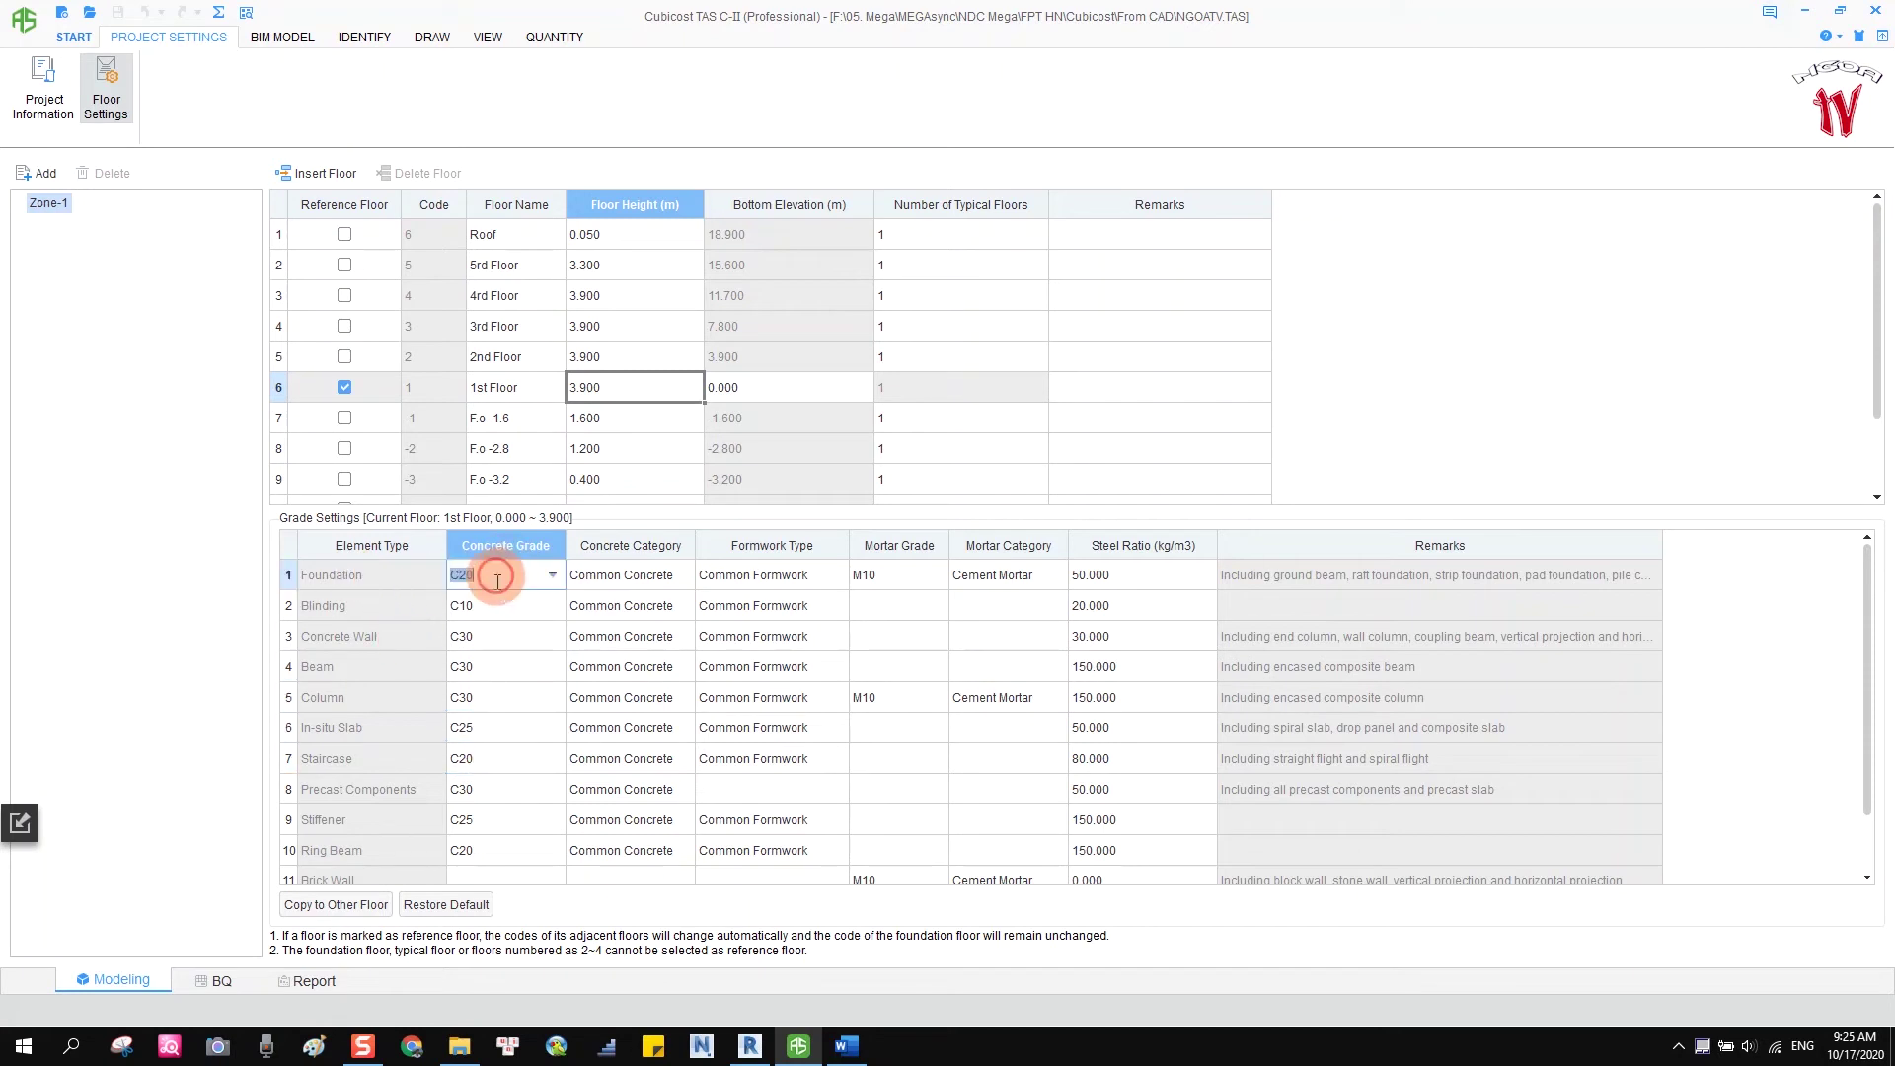
left_click(353, 666)
left_click(483, 673)
Set the concrete grade of the 1st Floor's columns to C35.
left_click(367, 688)
left_click(481, 701)
left_click(547, 696)
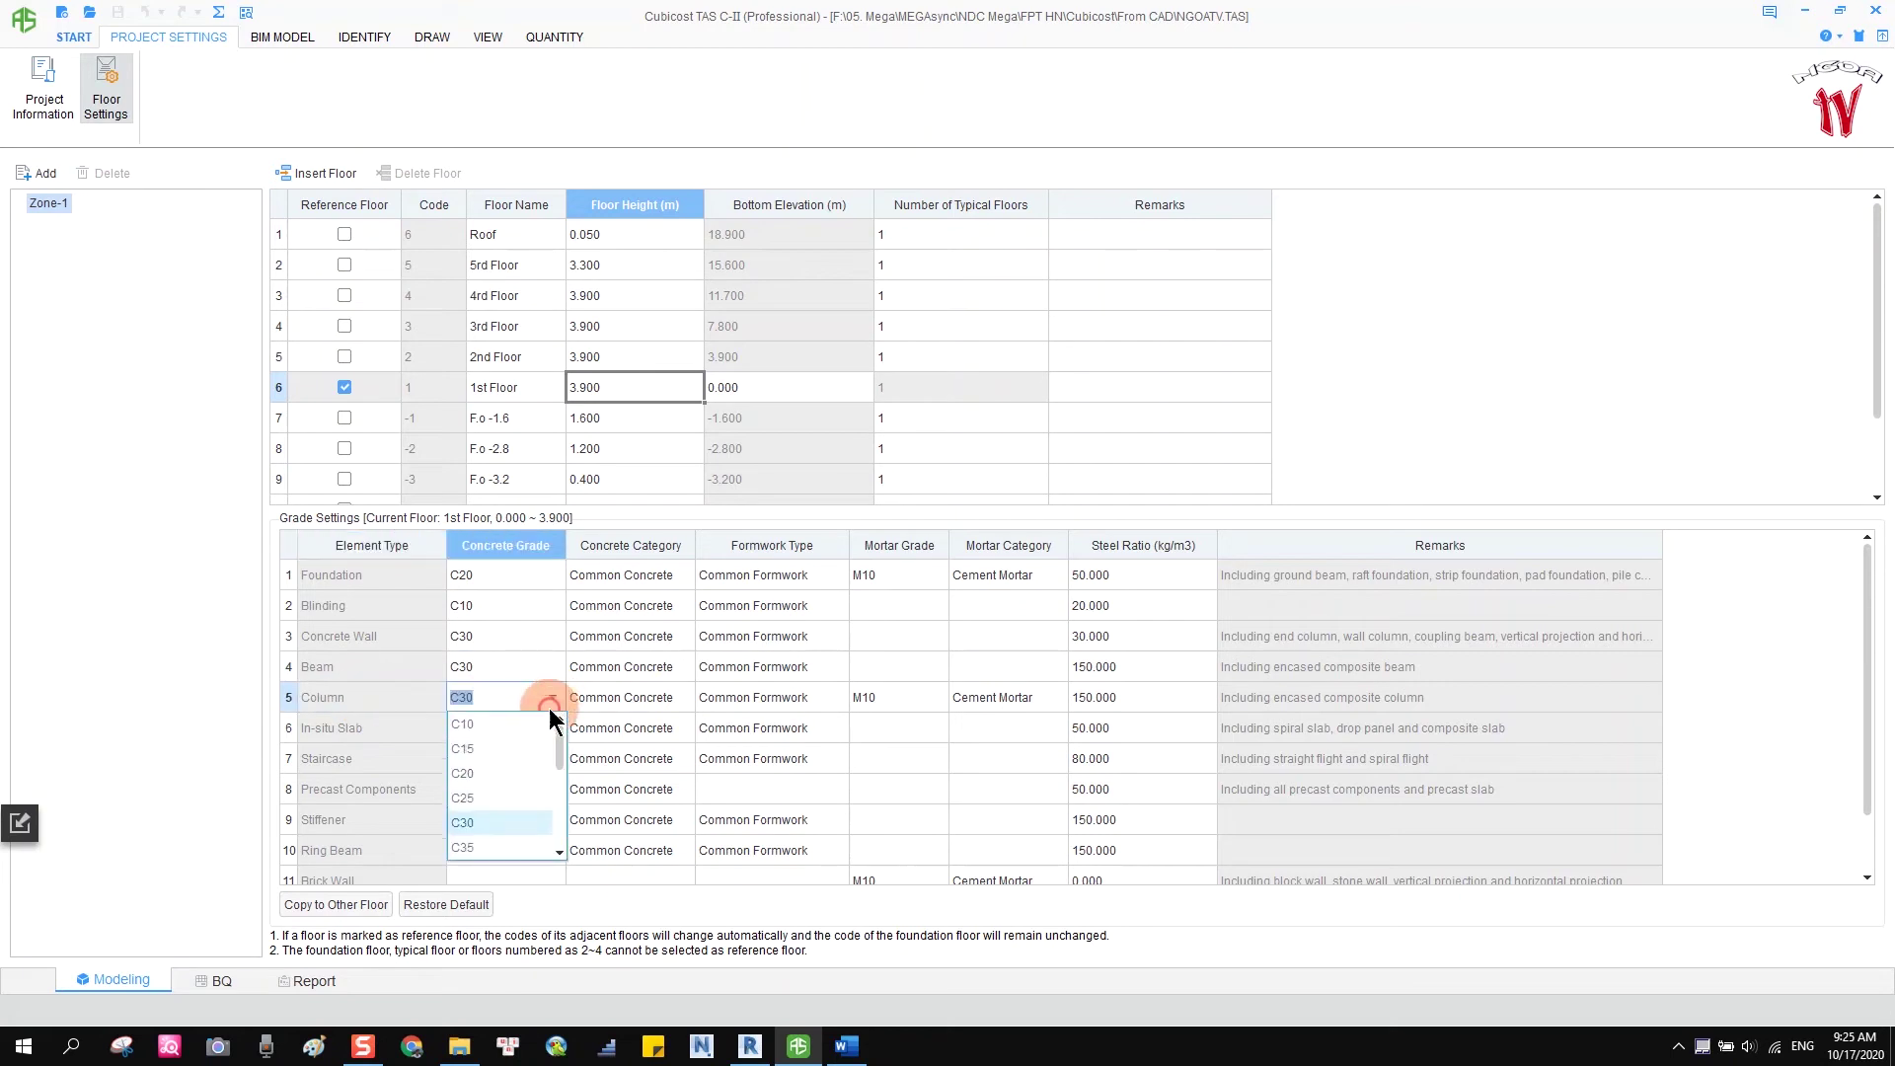
left_click(469, 845)
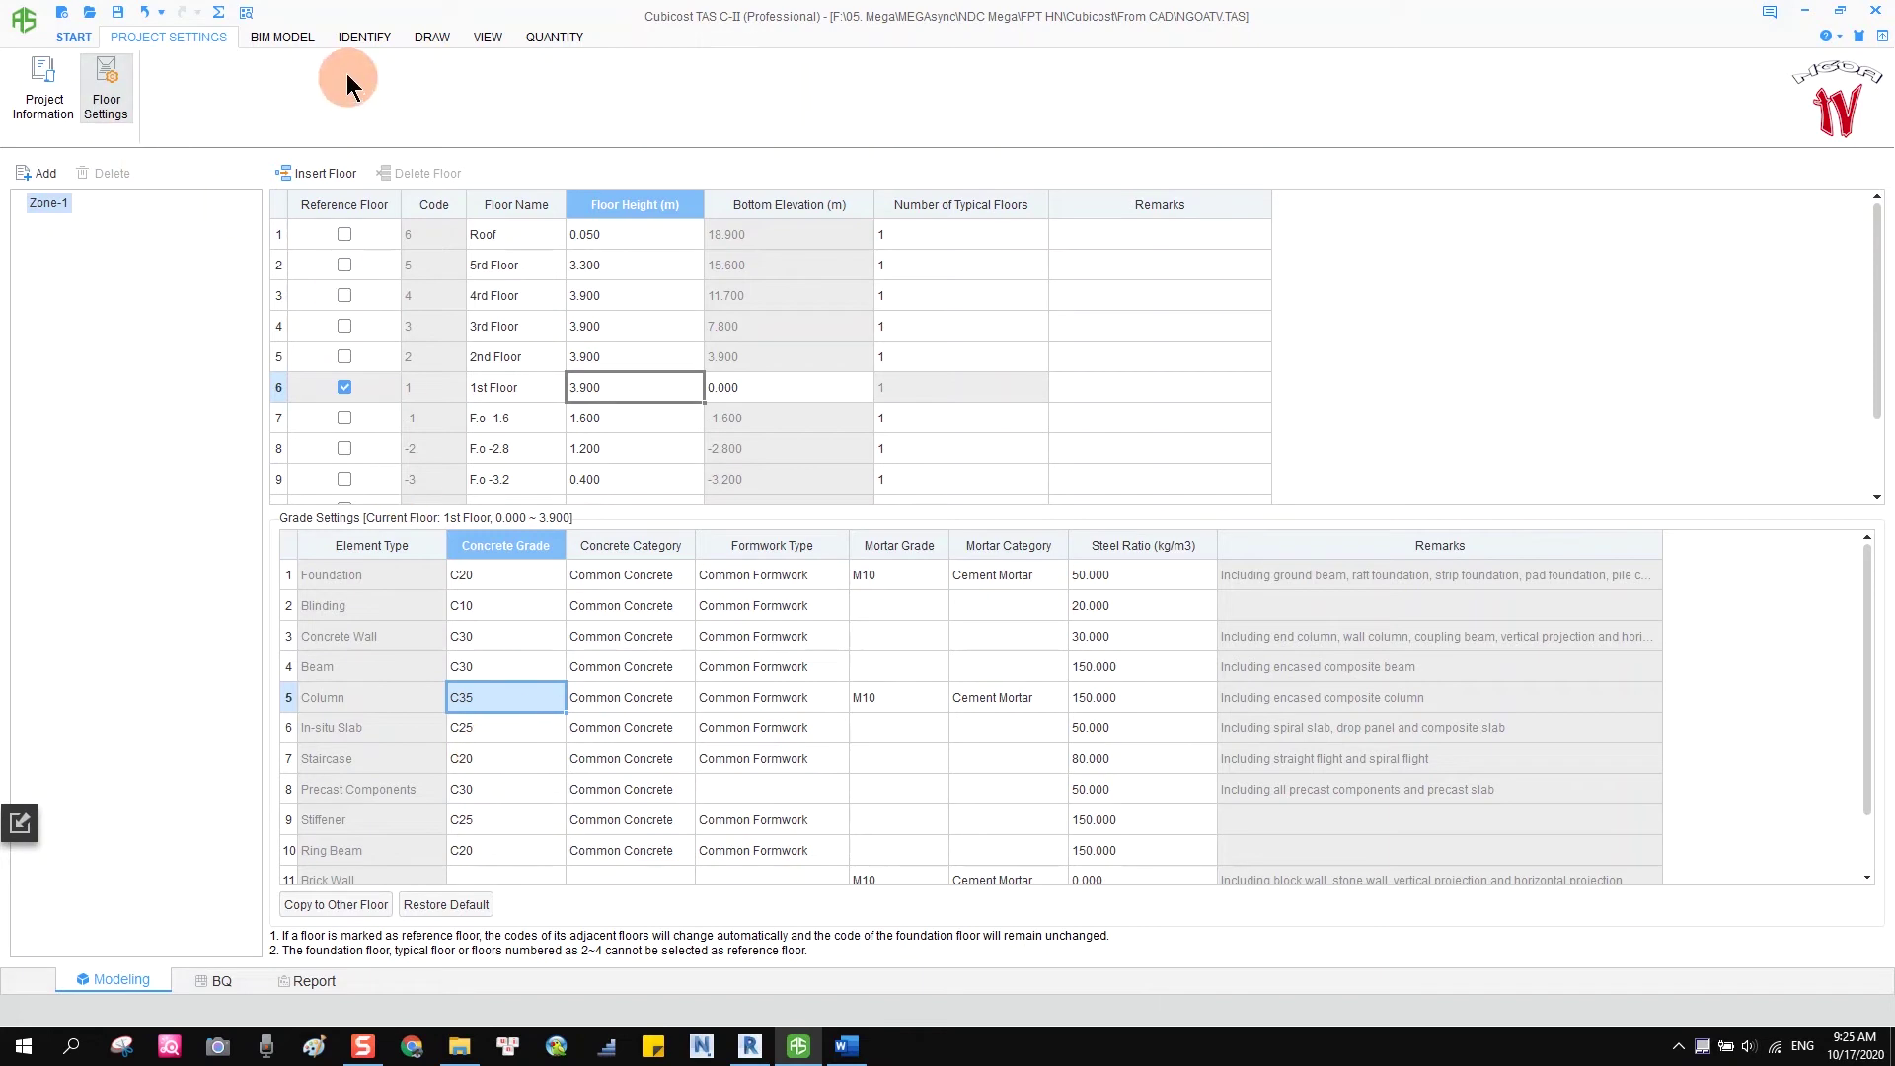
Review the BIM model functions, view the model in 3D, and look at the save-as-picture dialog without saving.
left_click(266, 38)
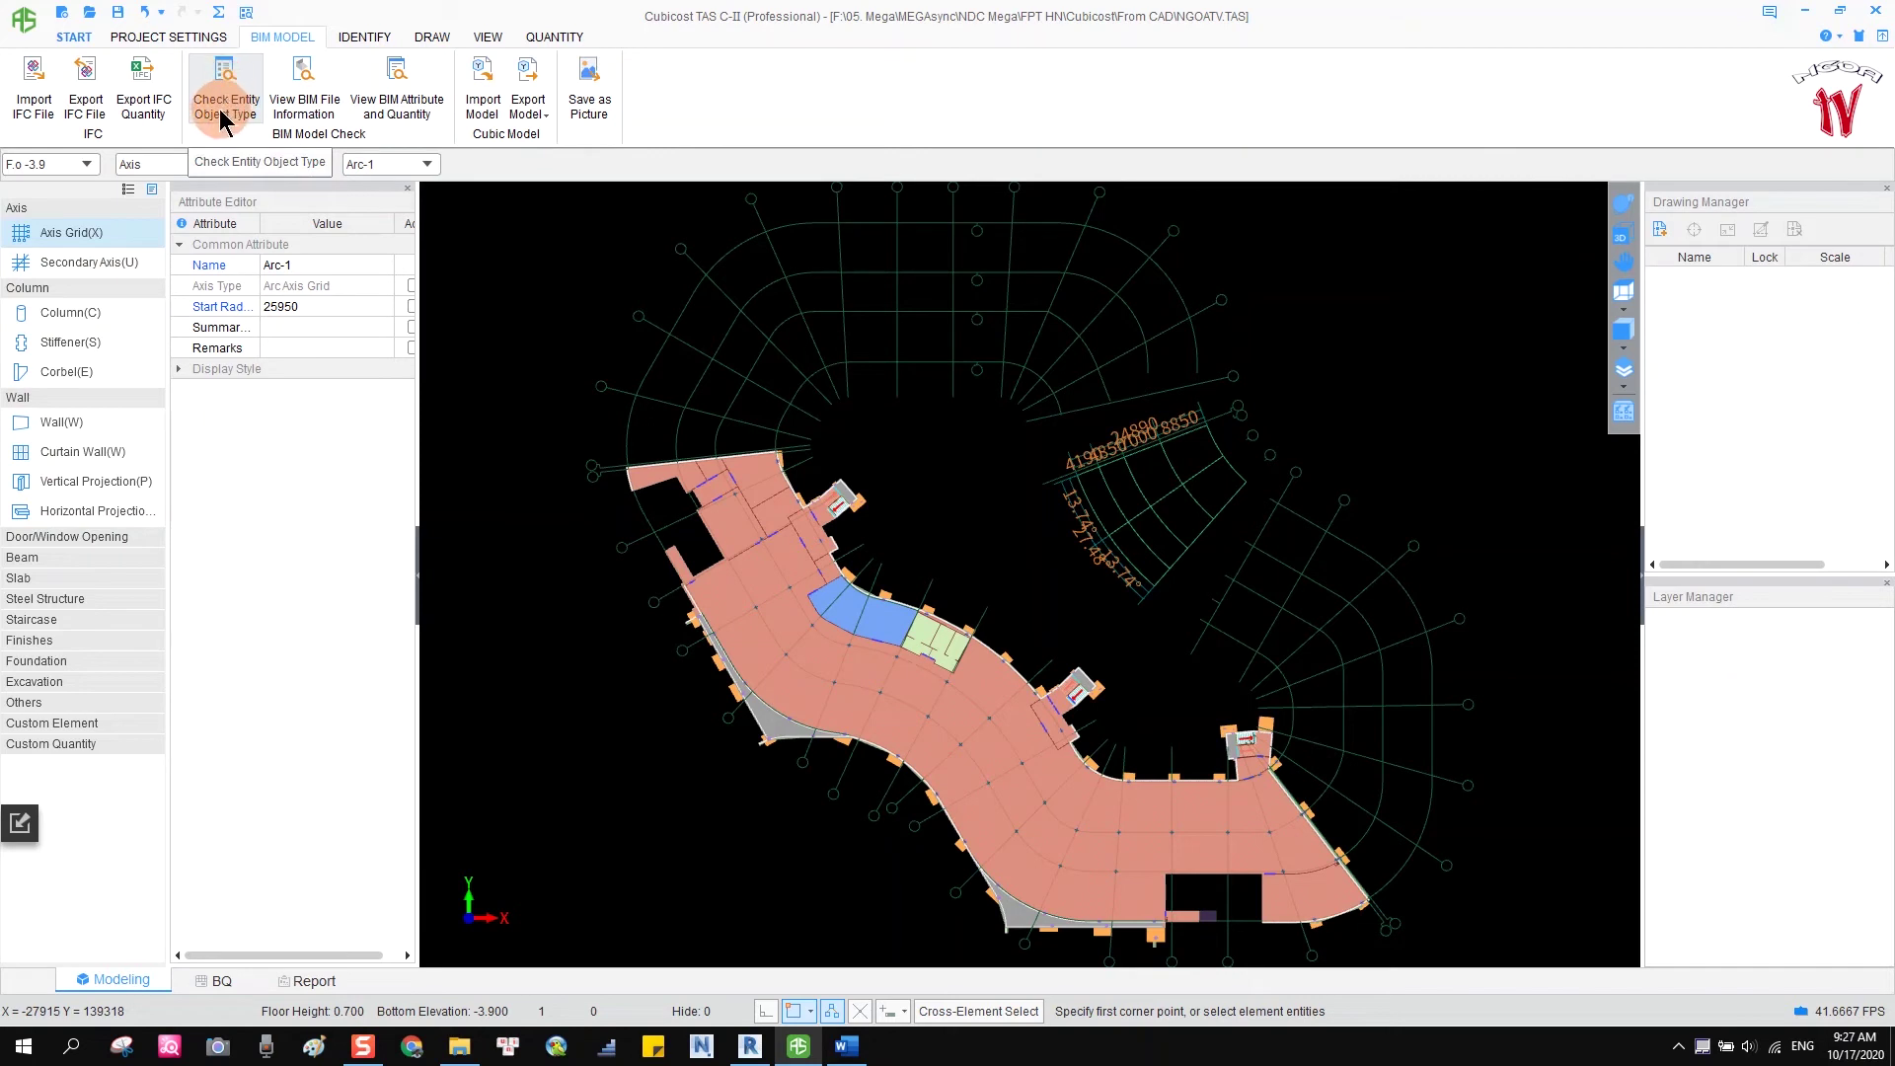
left_click(760, 478)
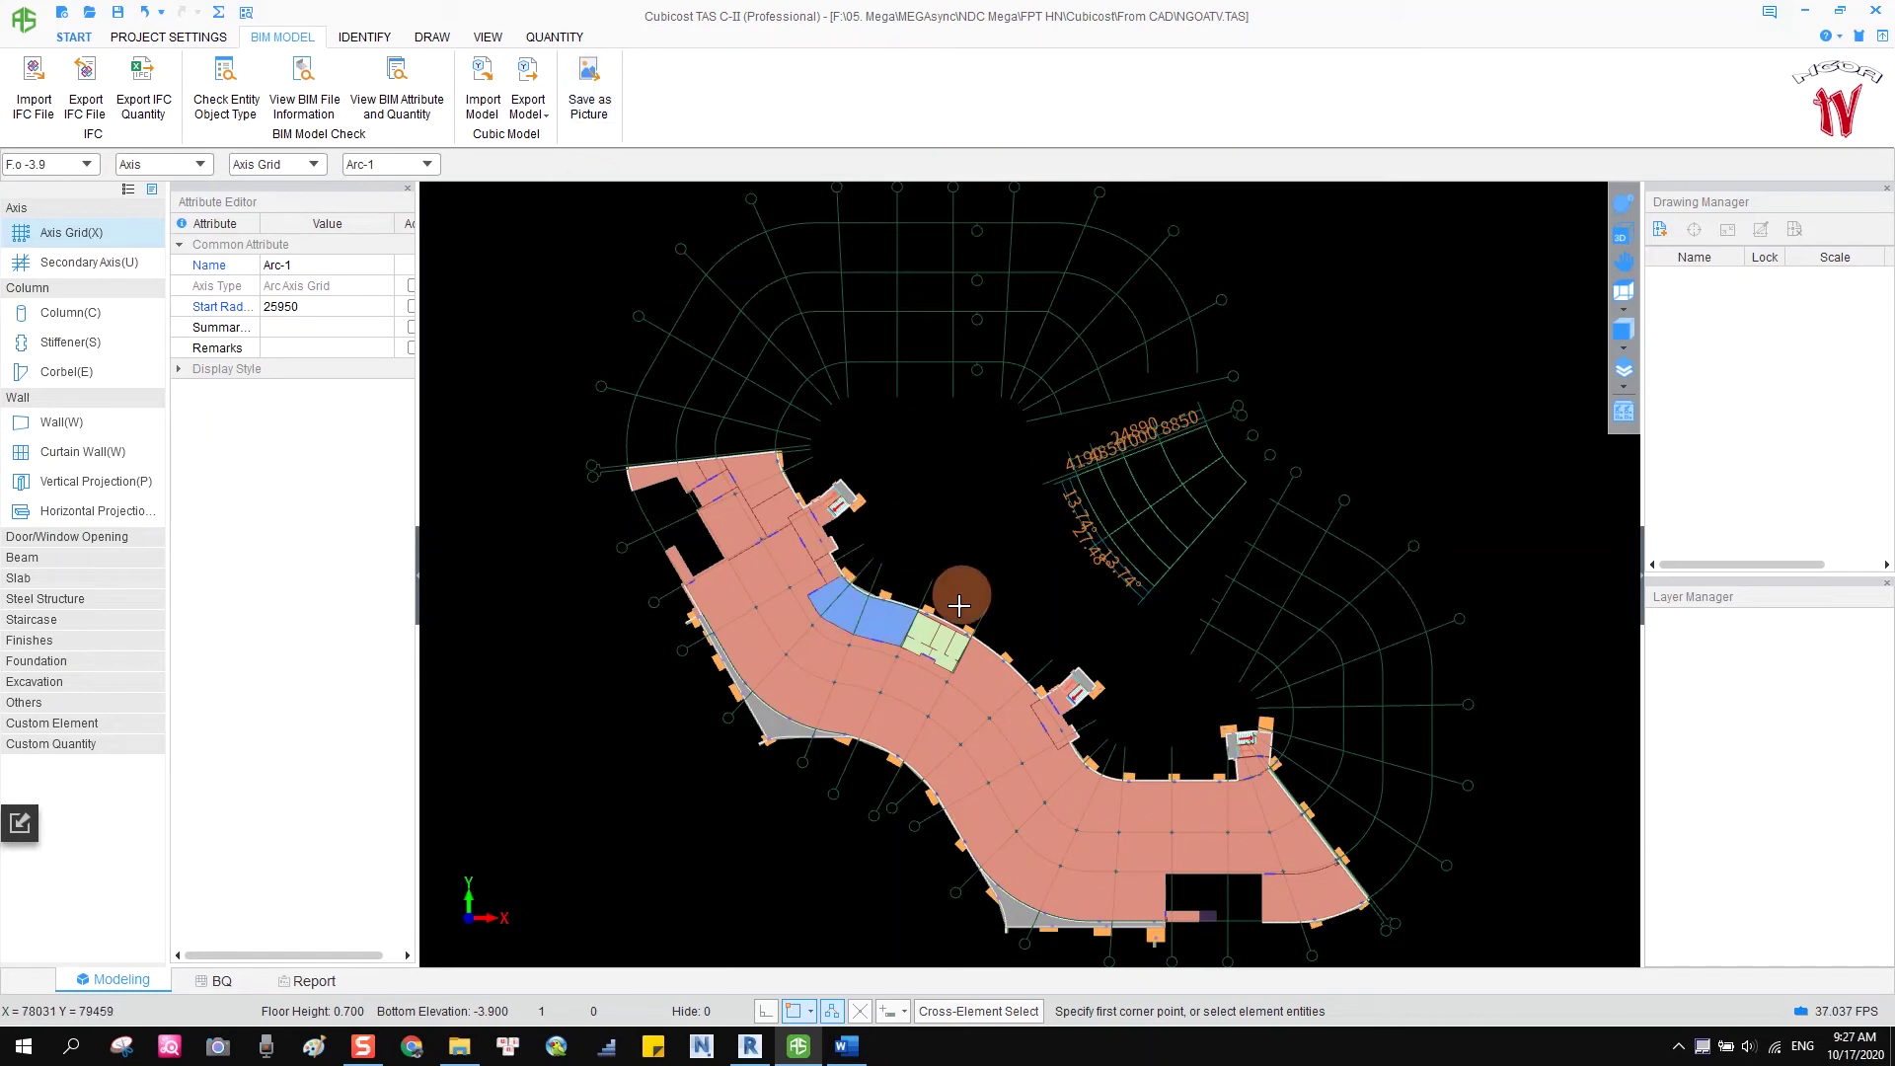
scroll(868, 645, "down", 1)
key("ctrl+3")
left_click_drag(869, 645, 910, 645)
scroll(909, 645, "up", 1)
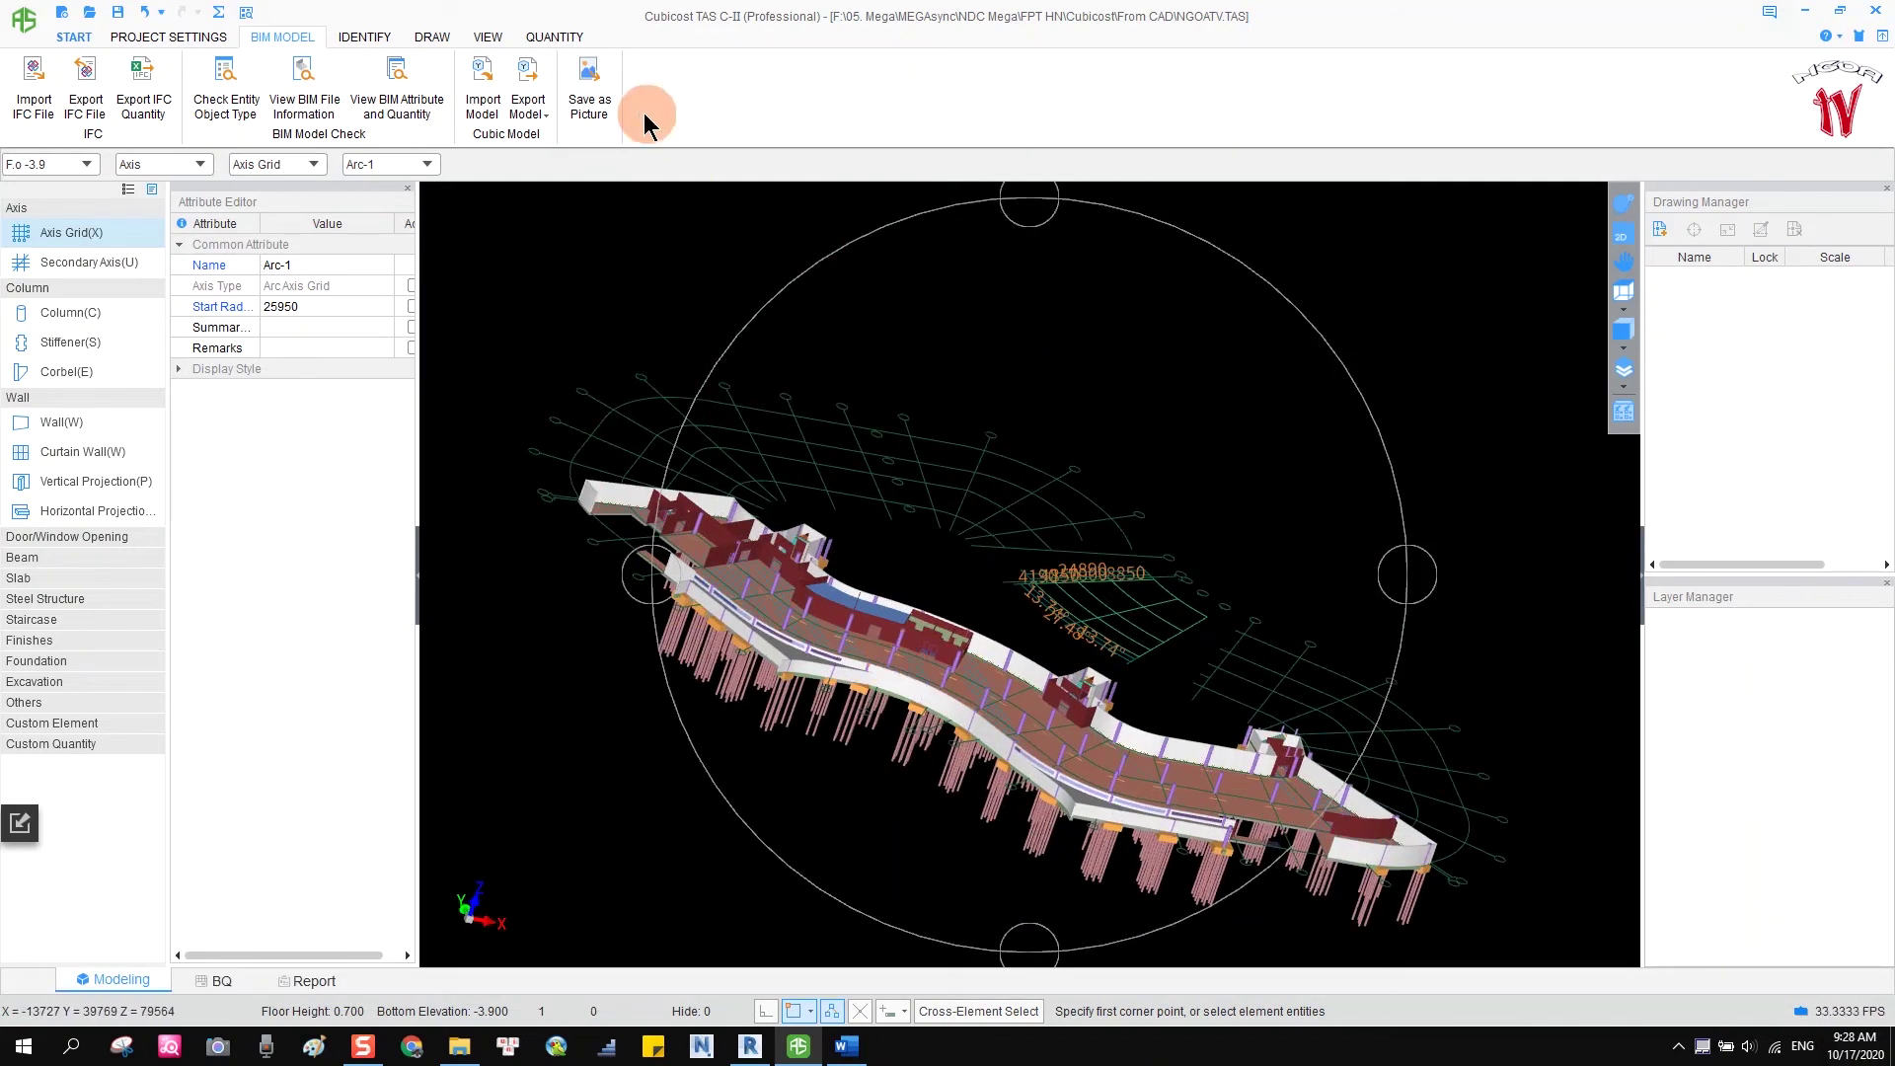
left_click(606, 106)
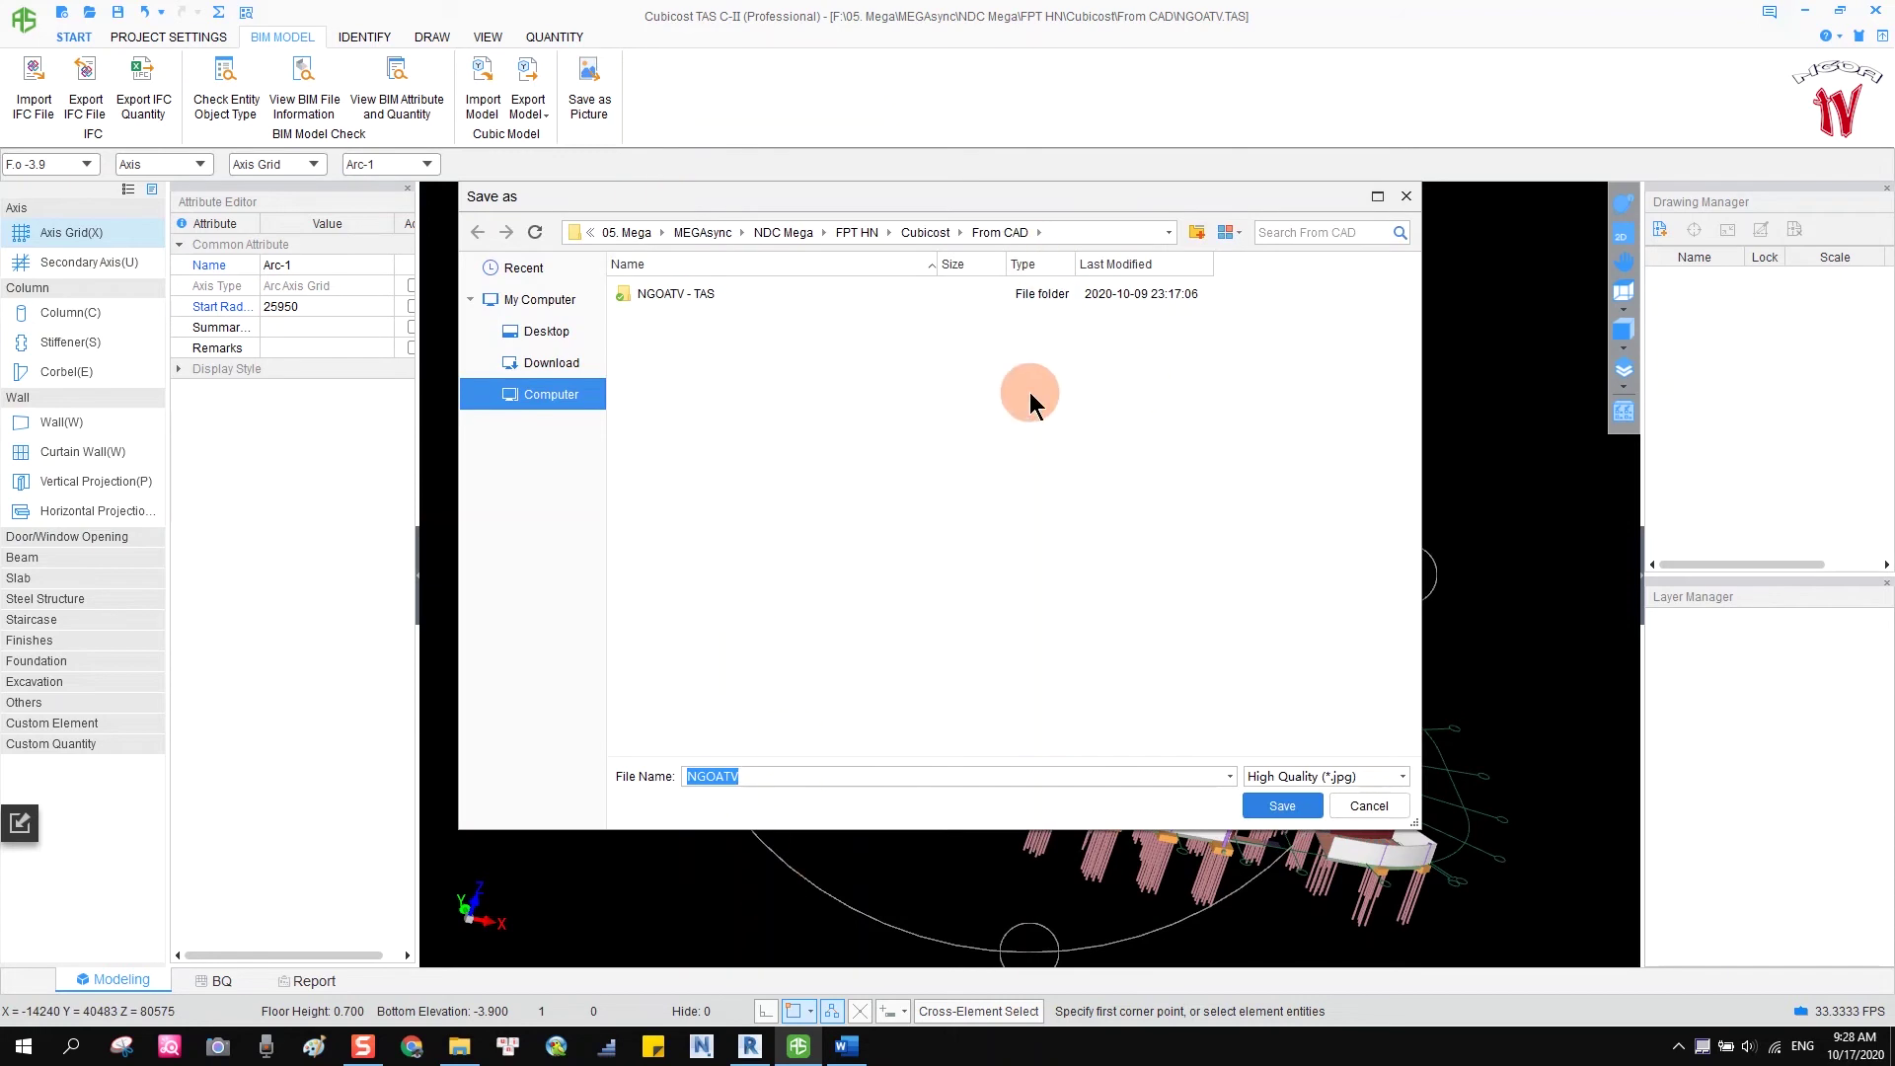
key("Escape")
Switch to the identification tools, return the model to 2D plan view, and make Column the current element type.
left_click(361, 38)
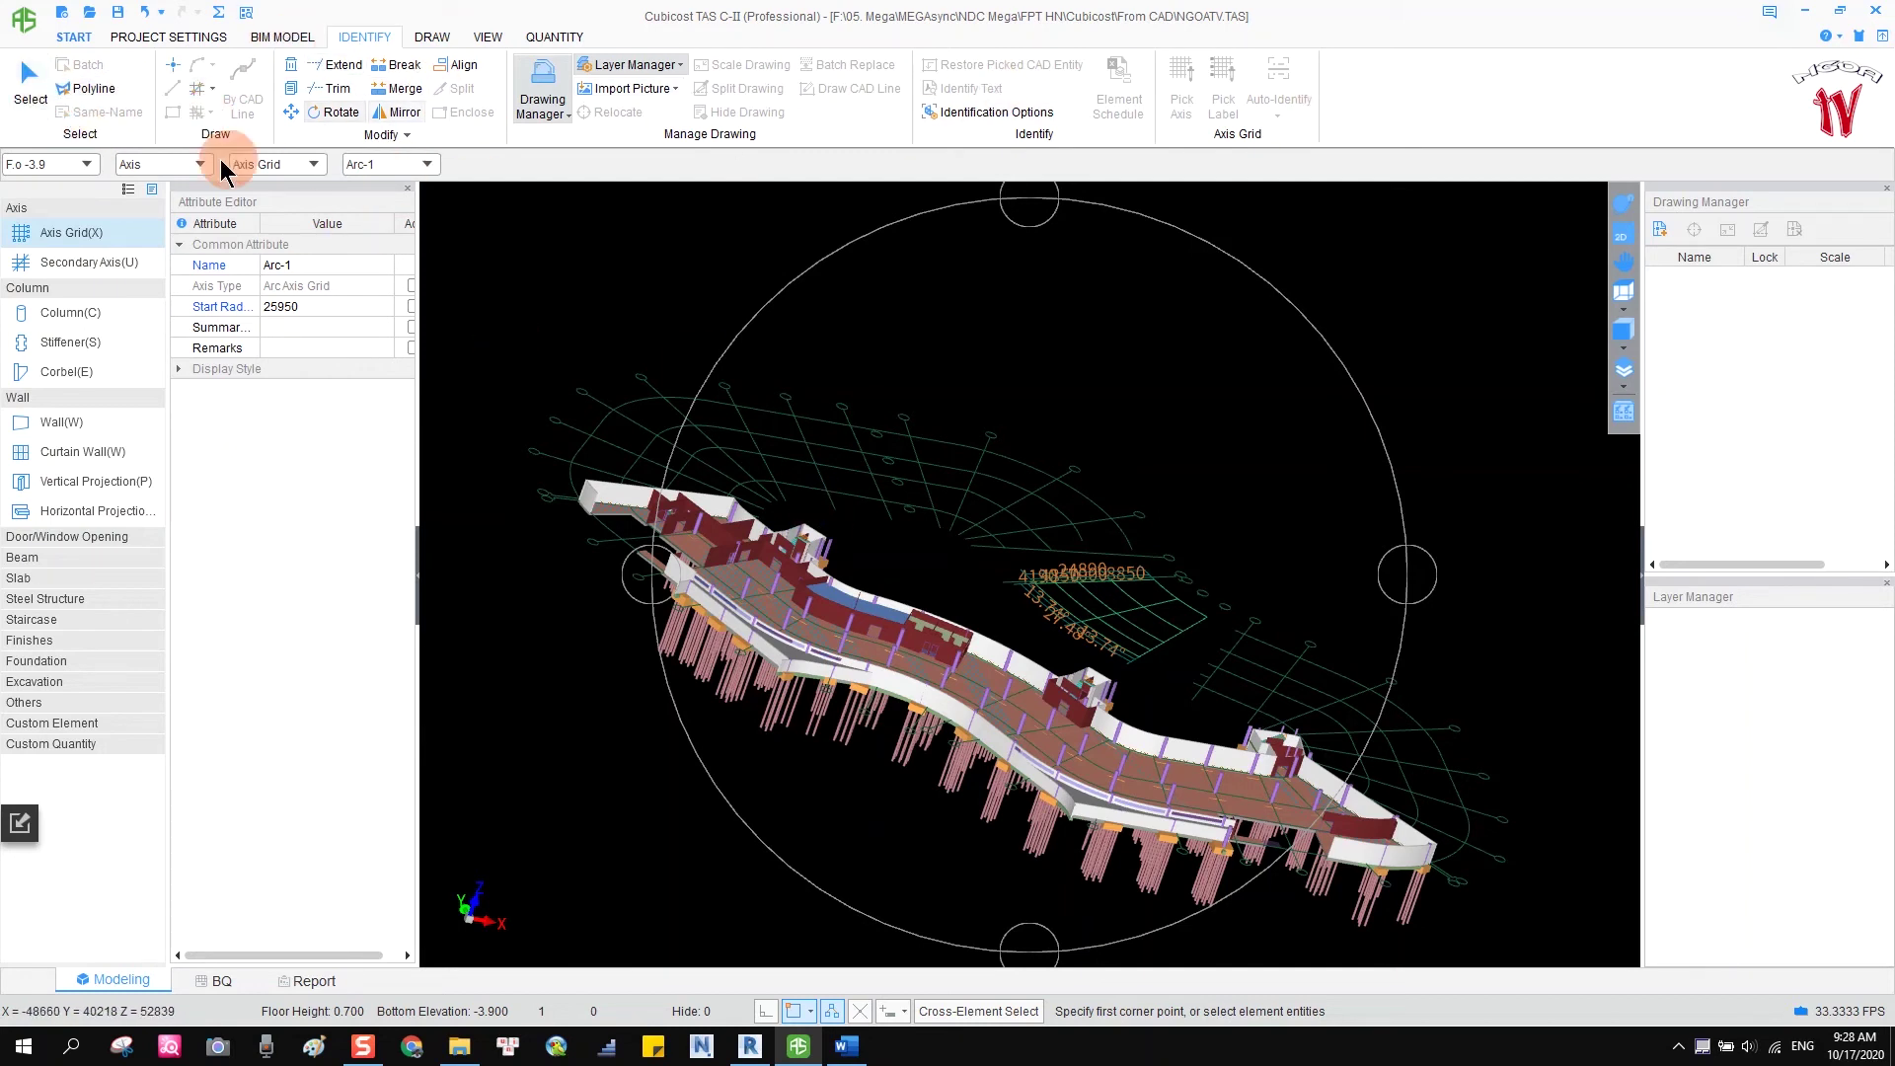
left_click(1621, 237)
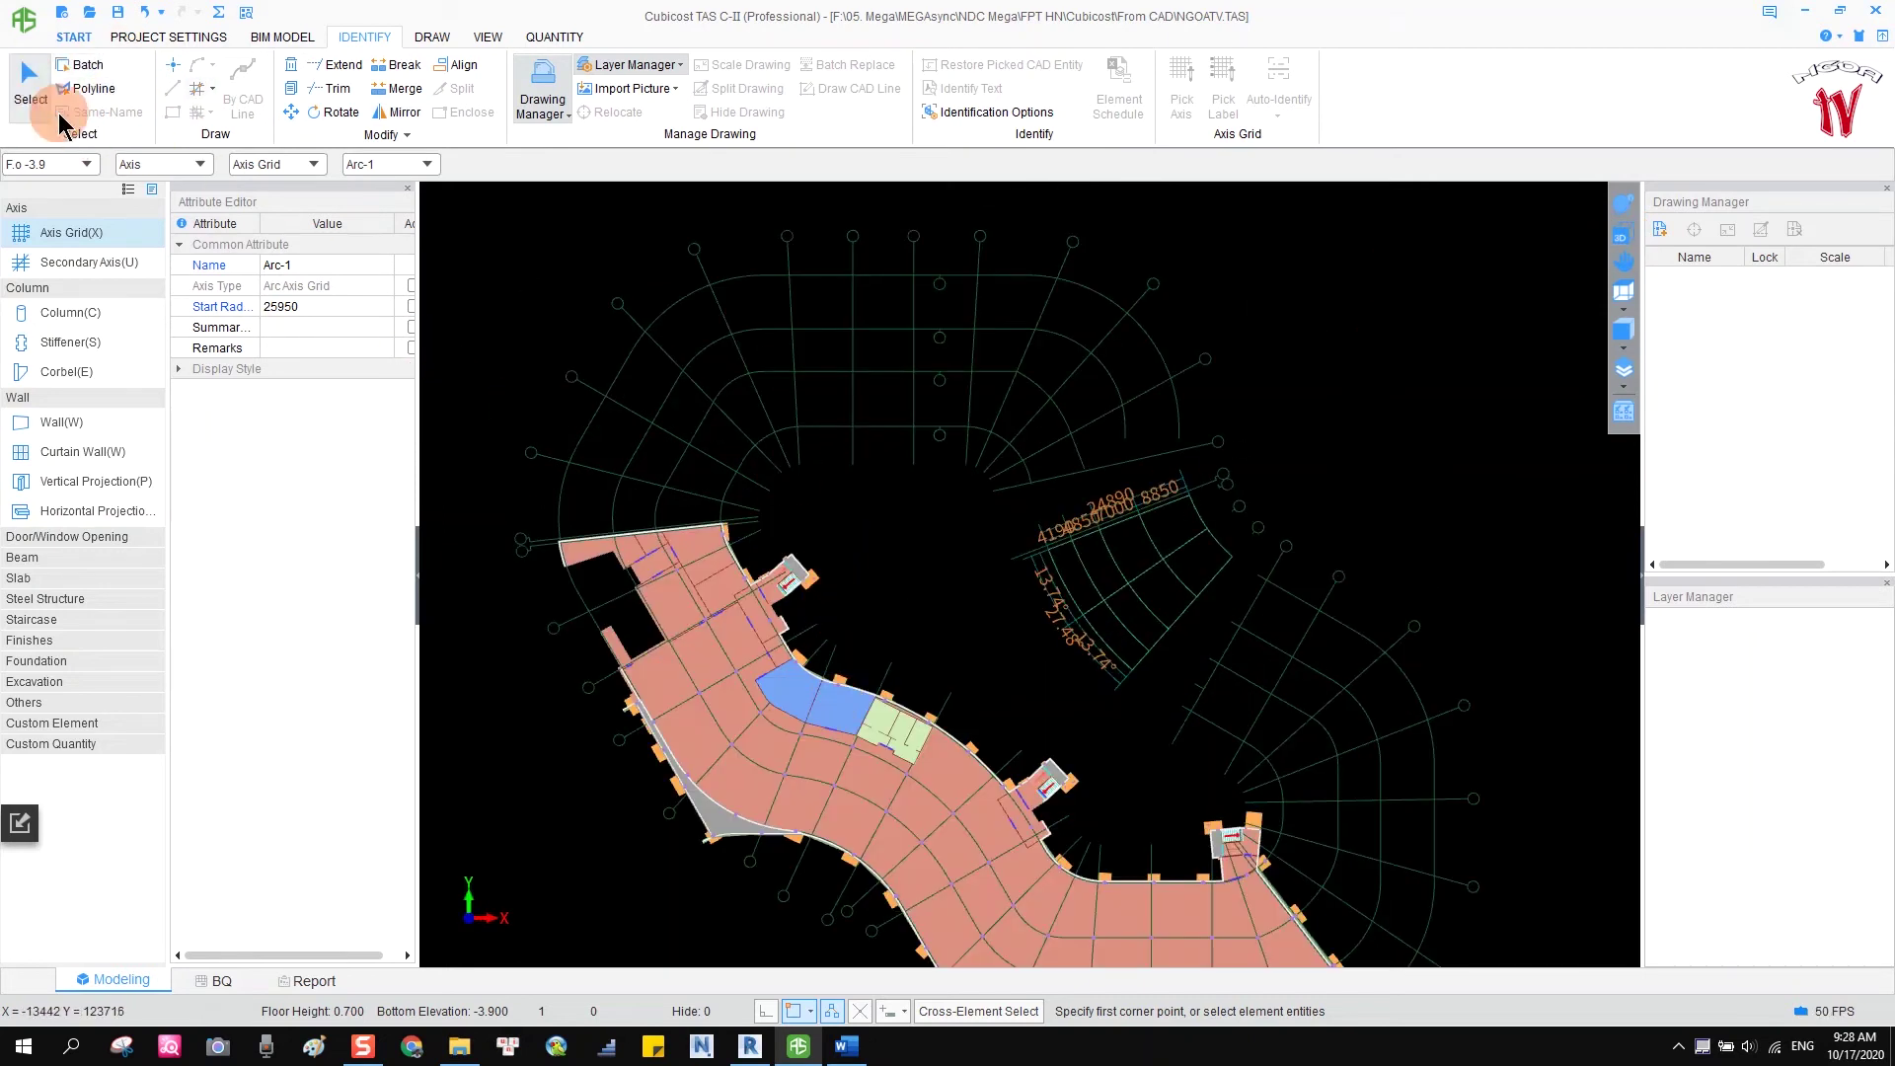
scroll(767, 650, "up", 1)
left_click(46, 312)
scroll(677, 647, "up", 6)
scroll(709, 577, "up", 1)
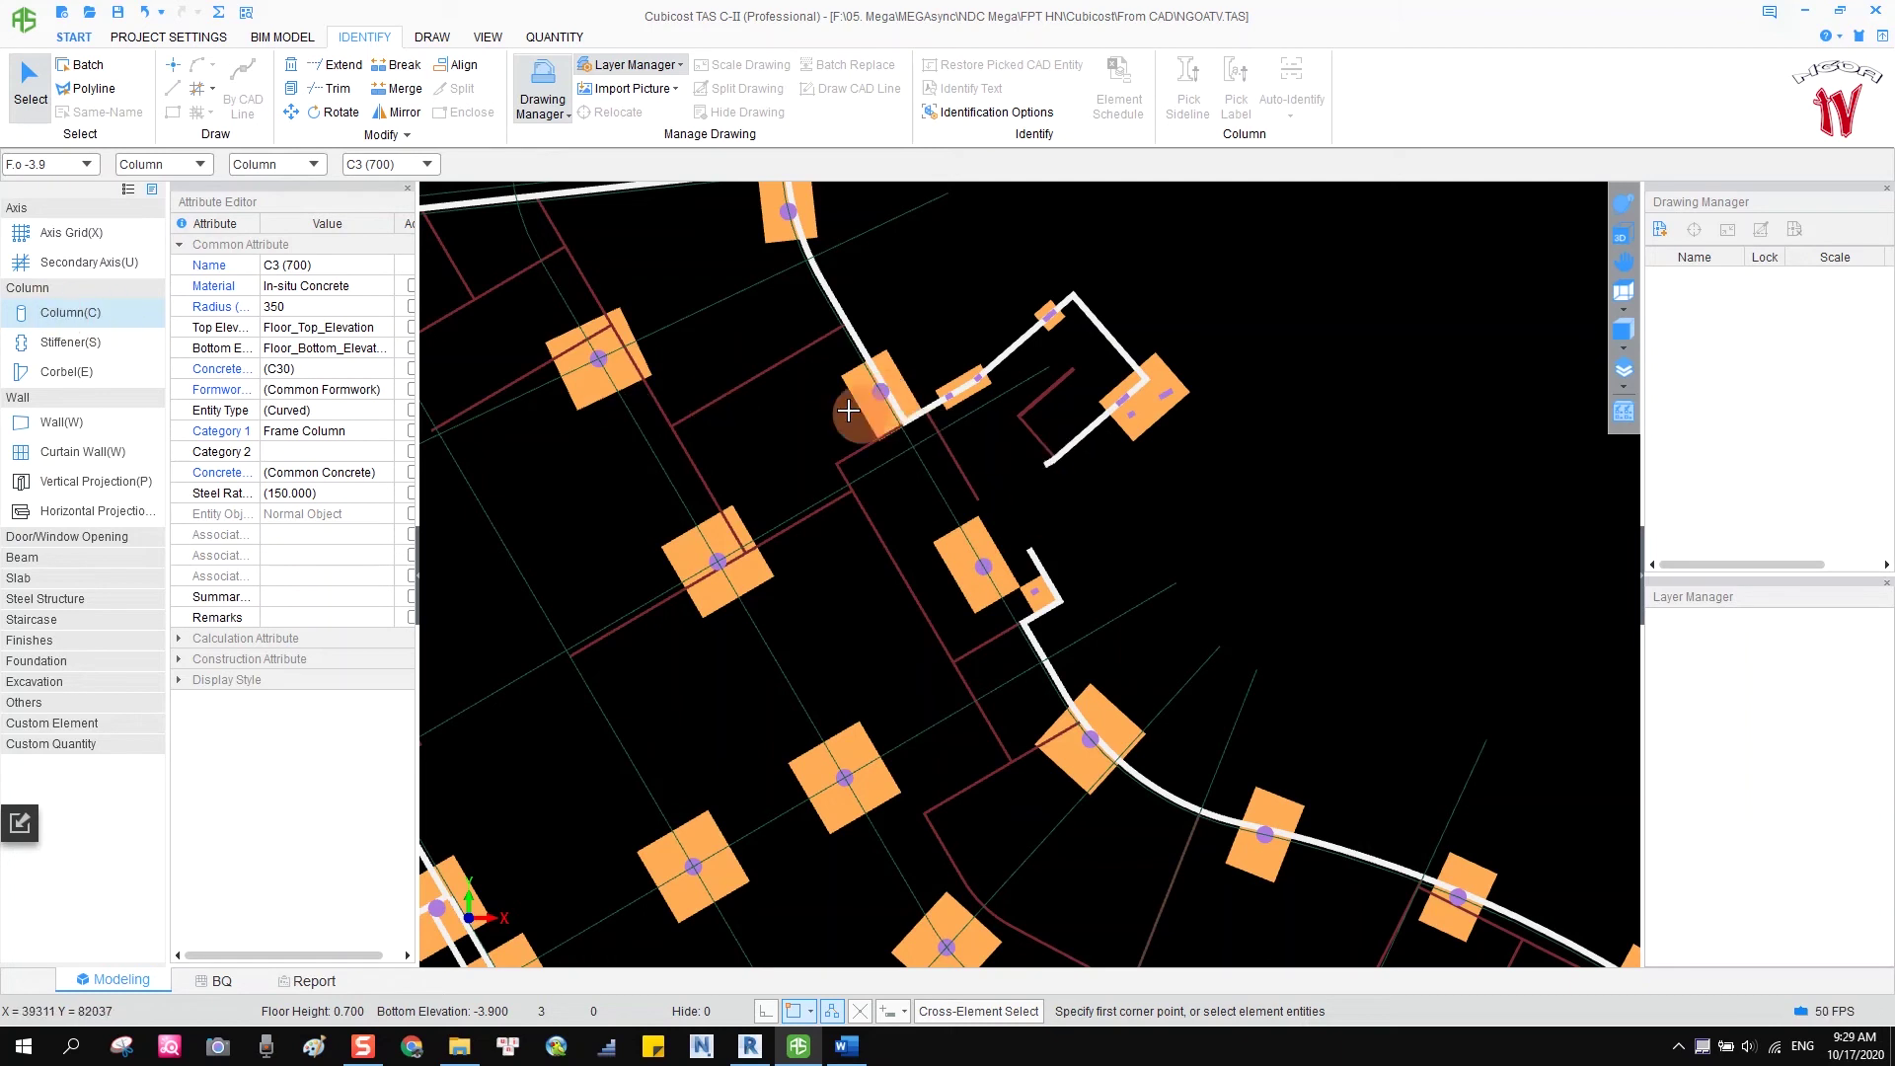
Make Wall the current element type and batch-select all elements of the Wall type on floor F.o -3.9.
left_click(69, 422)
scroll(950, 410, "up", 3)
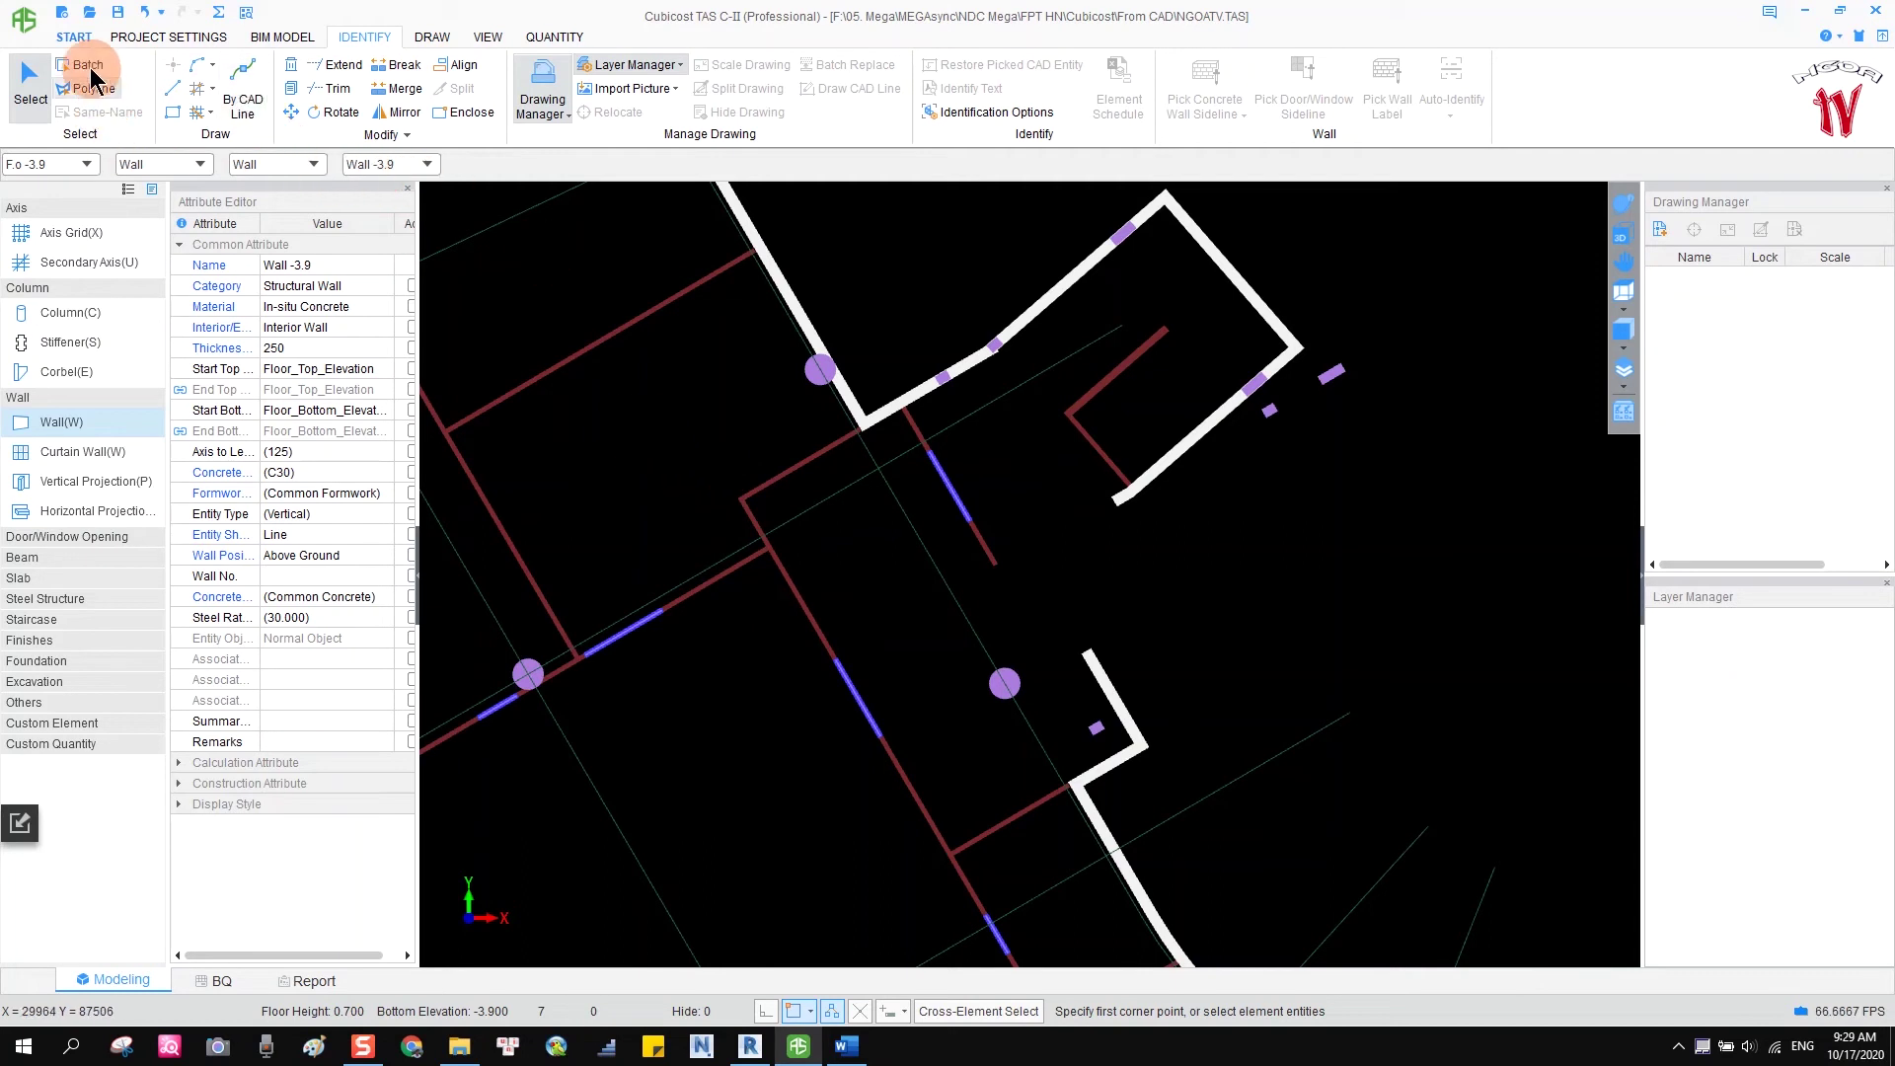
scroll(1075, 532, "down", 5)
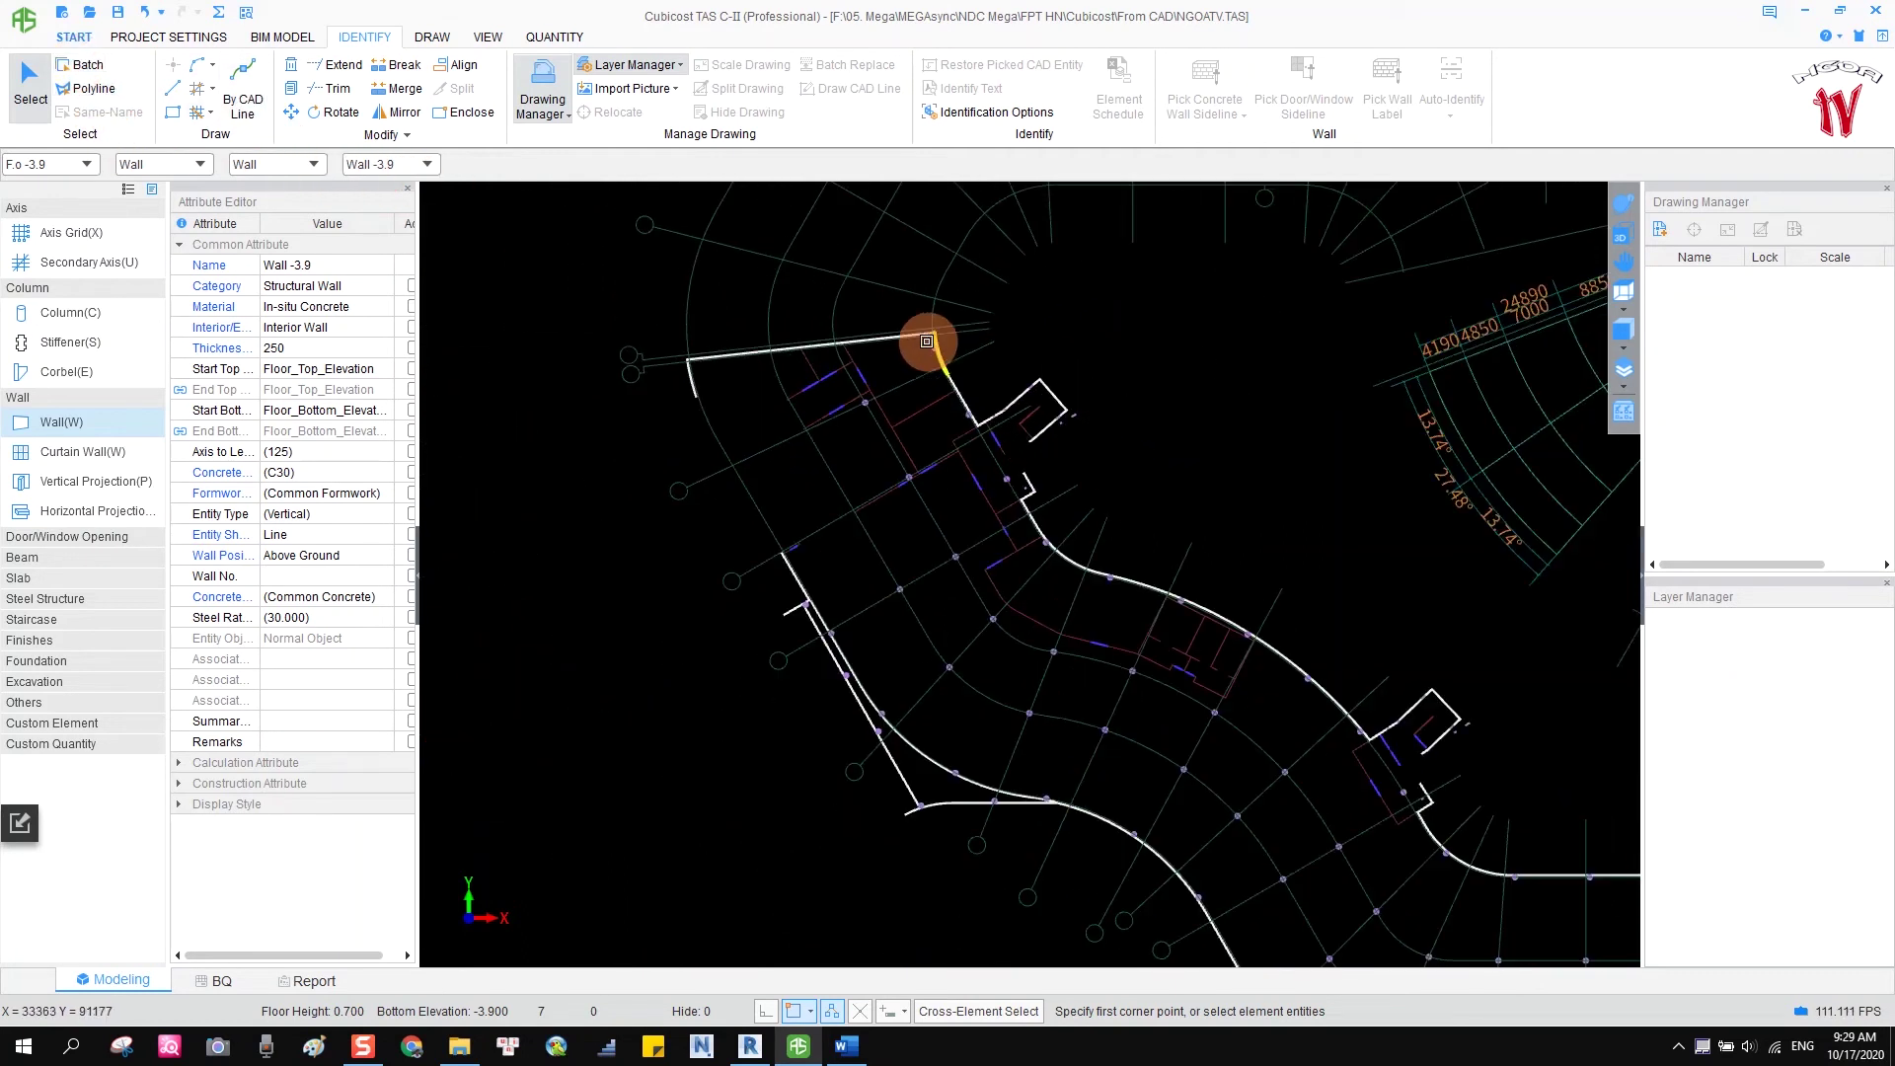
middle_click_drag(1245, 554, 1019, 512)
left_click(98, 69)
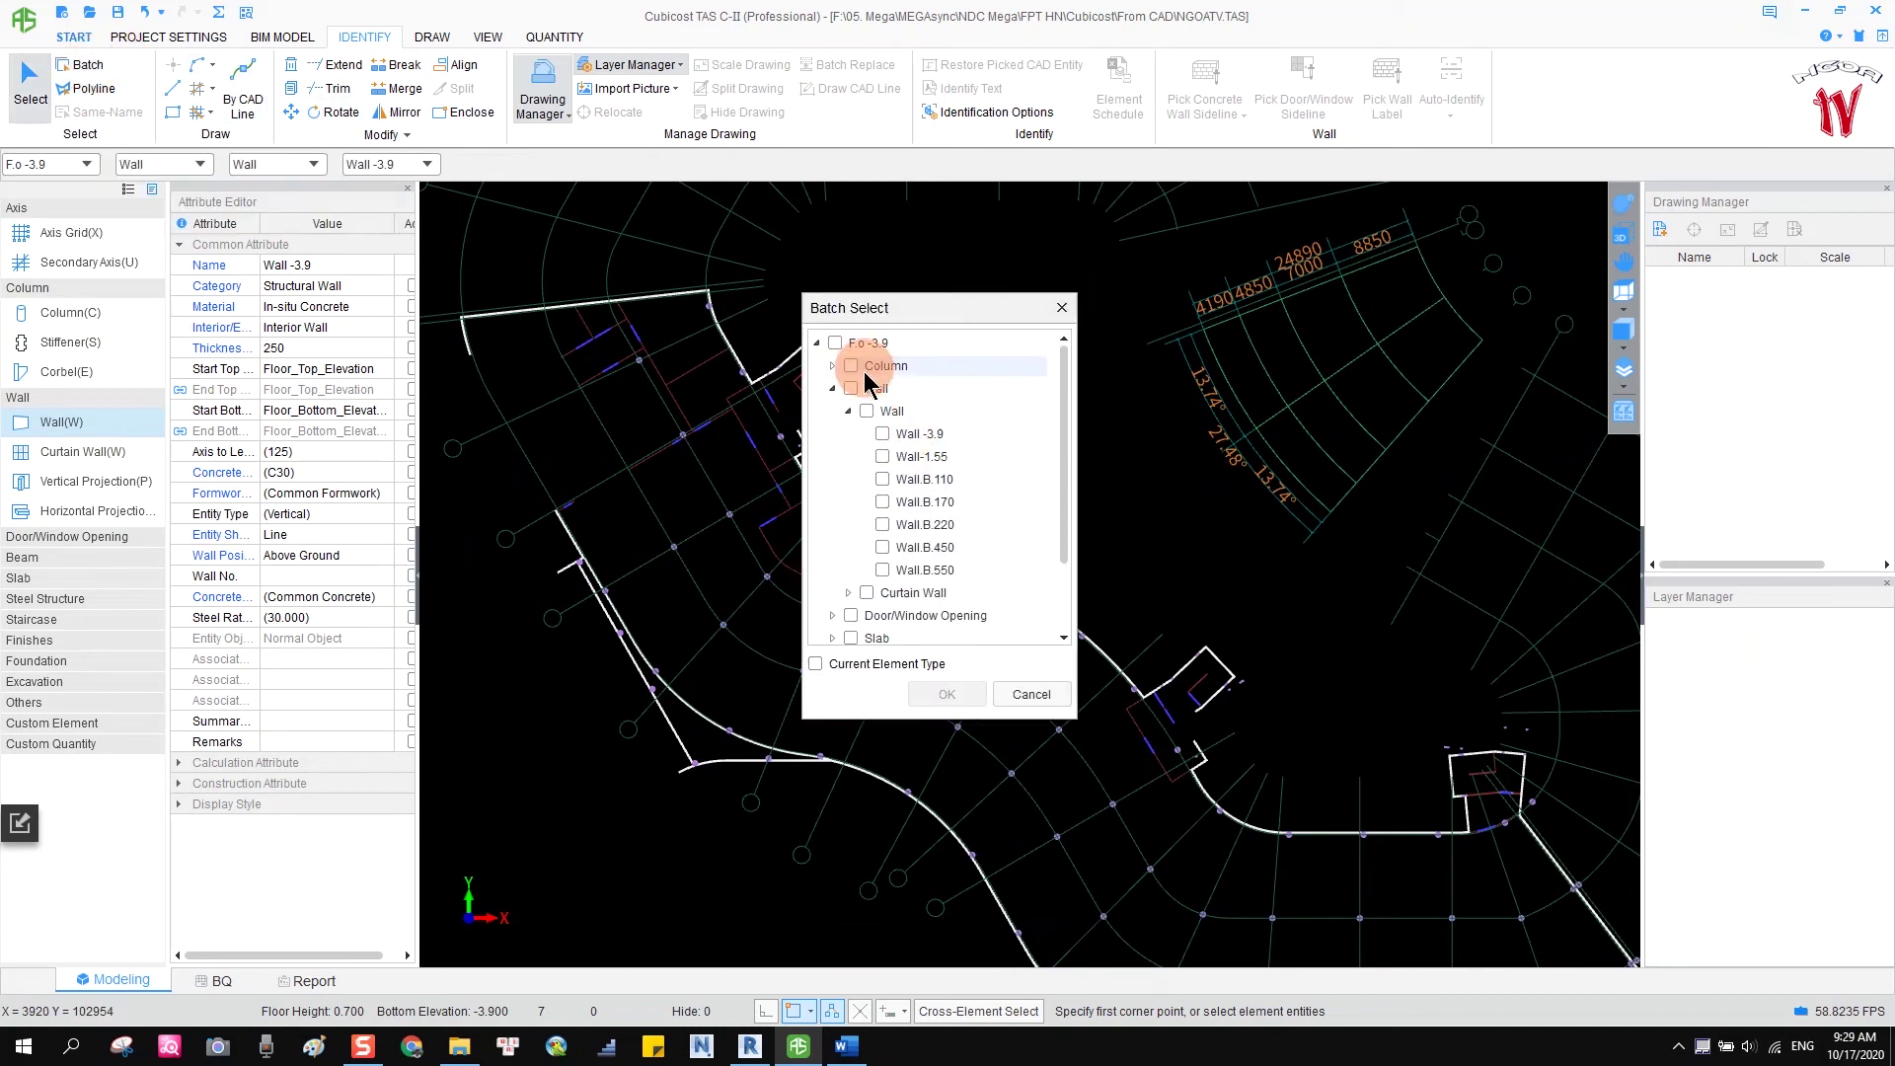
left_click(872, 411)
scroll(942, 681, "down", 1)
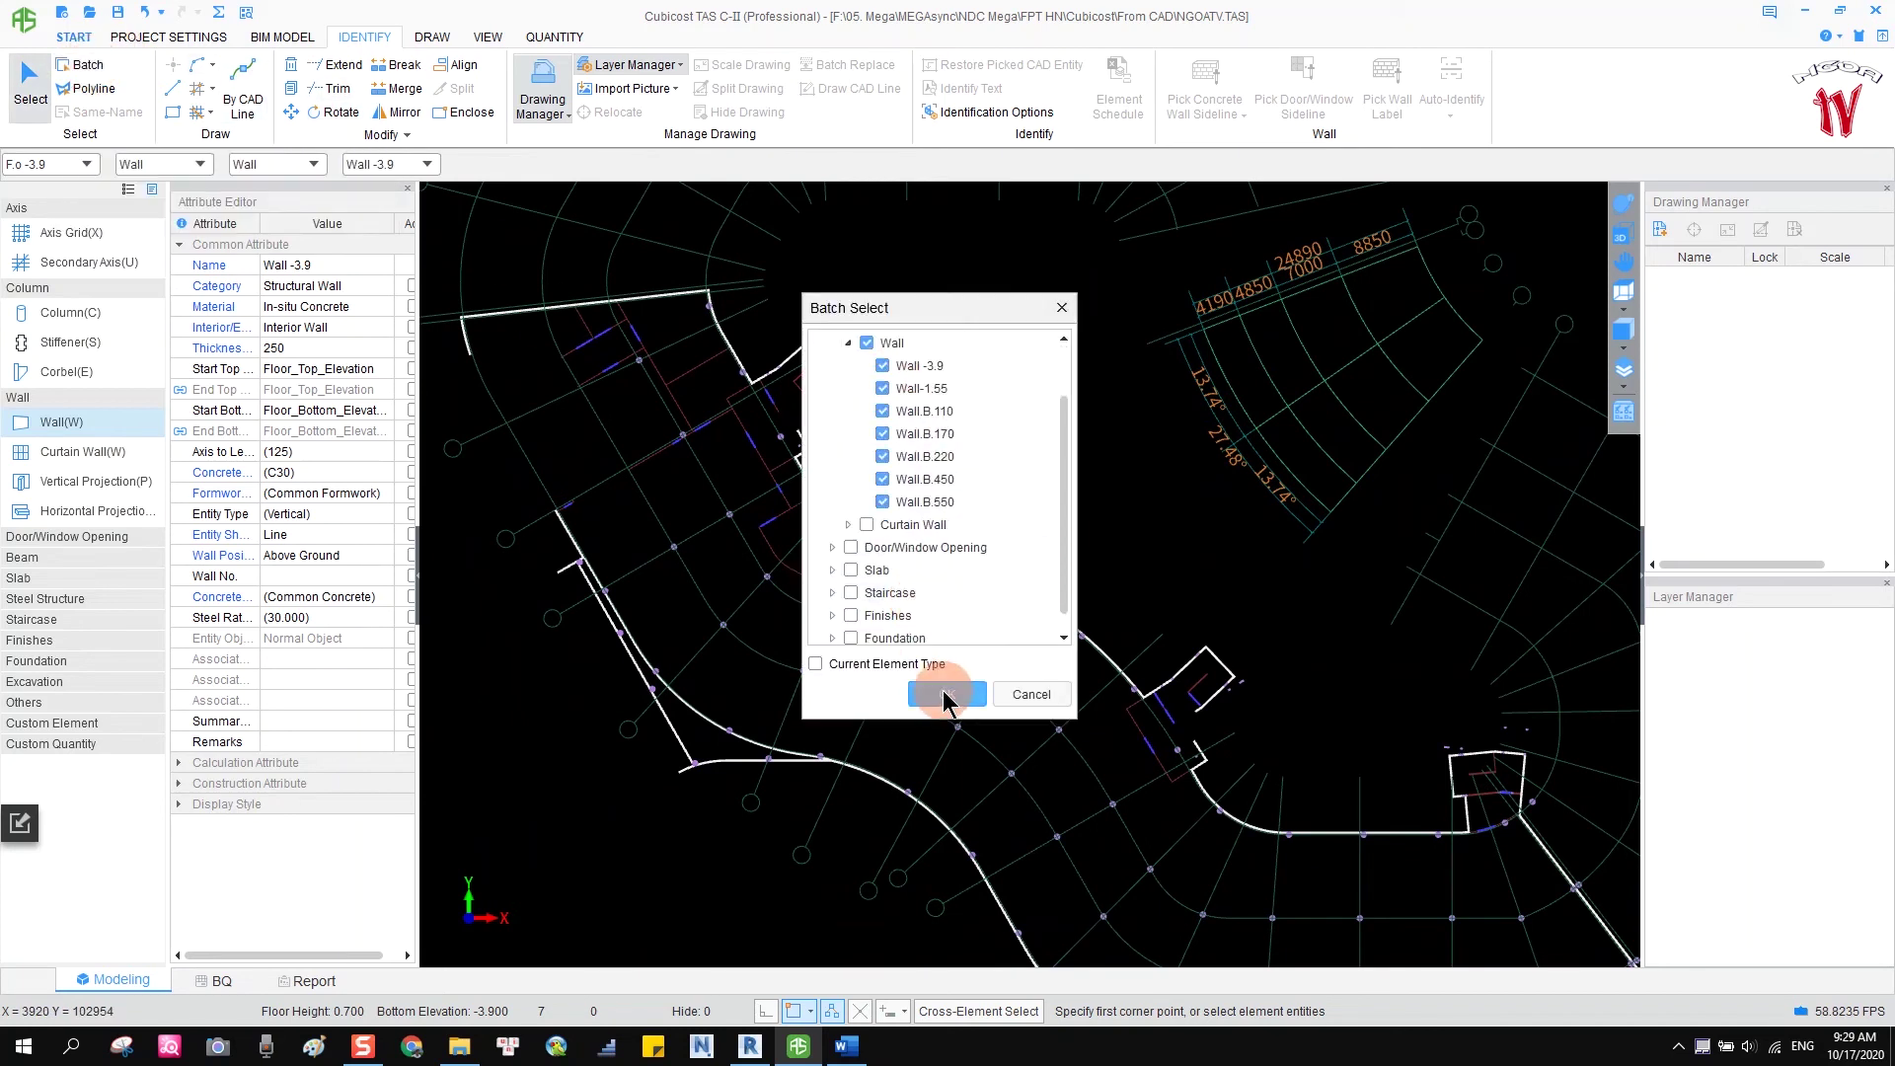
left_click(946, 694)
Batch-select only the Wall -3.9 and Wall-1.55 elements on floor F.o -3.9, and clear the selection.
left_click(84, 66)
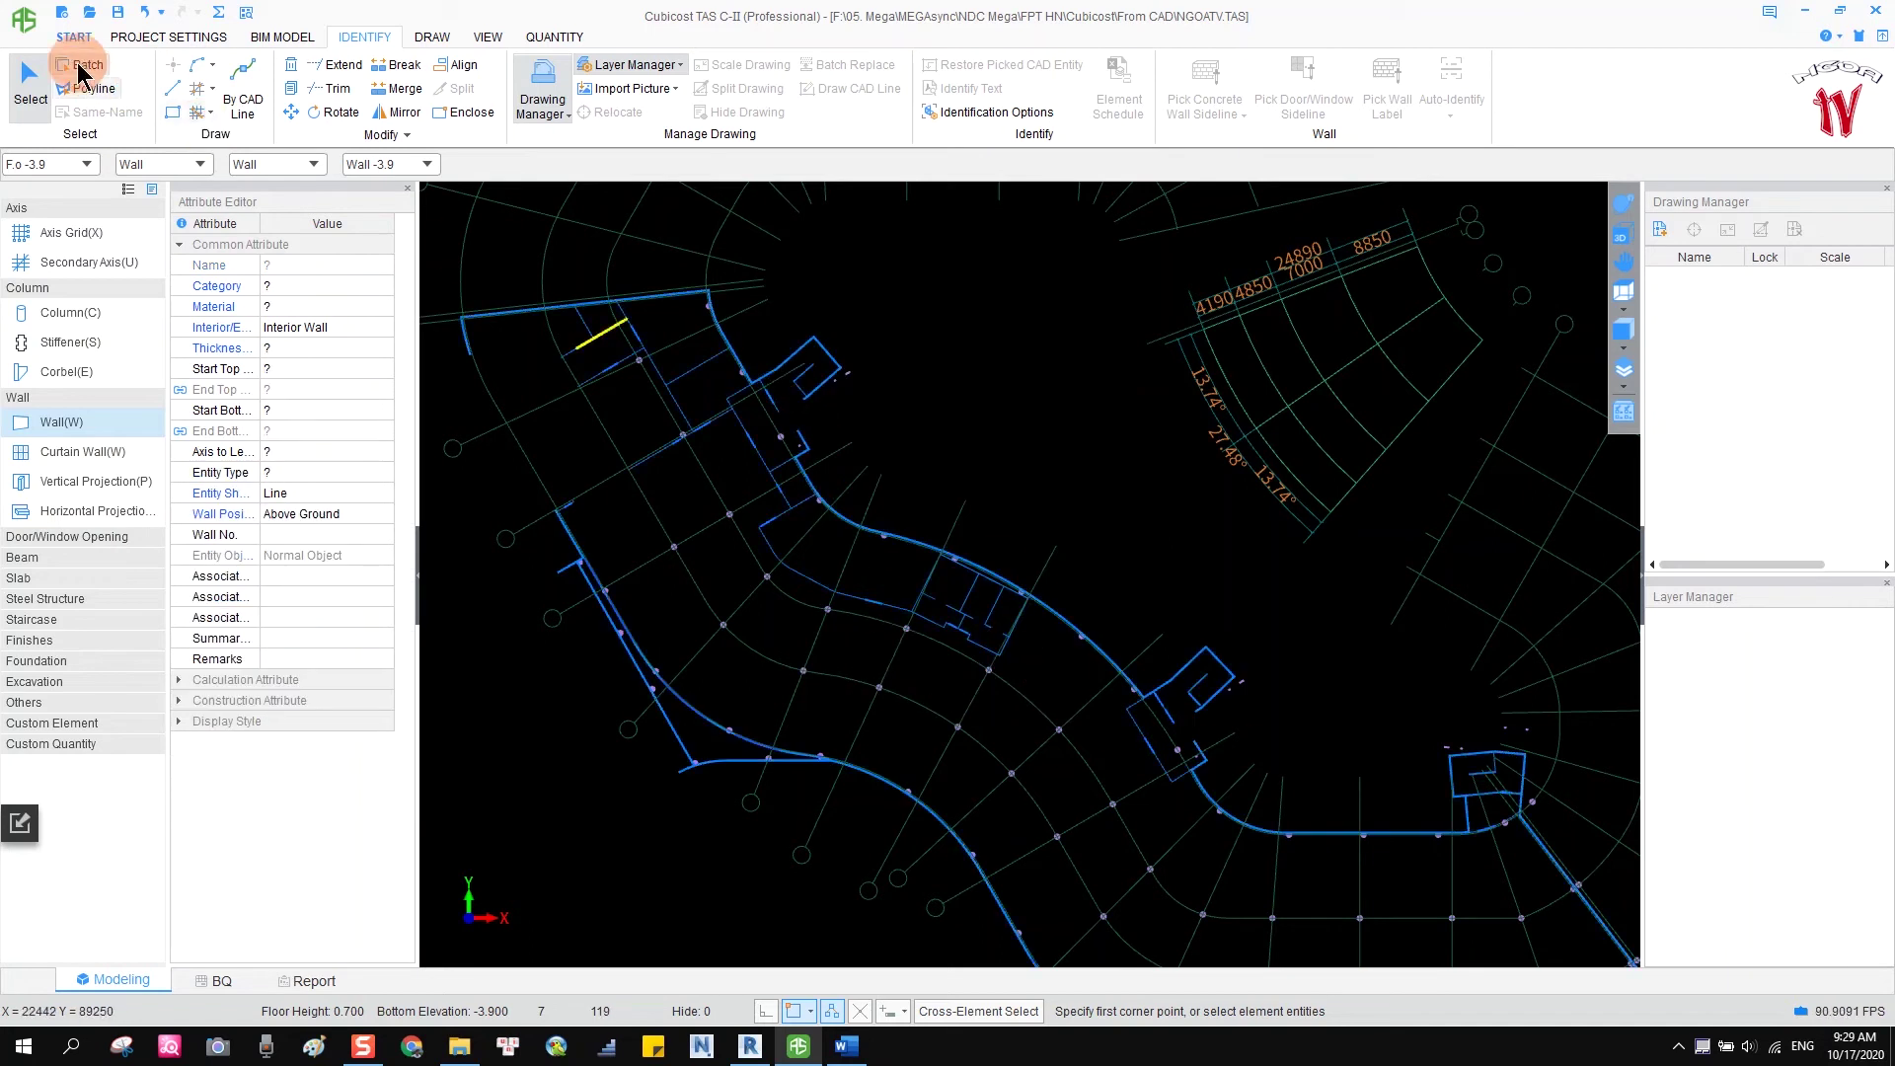
left_click(882, 434)
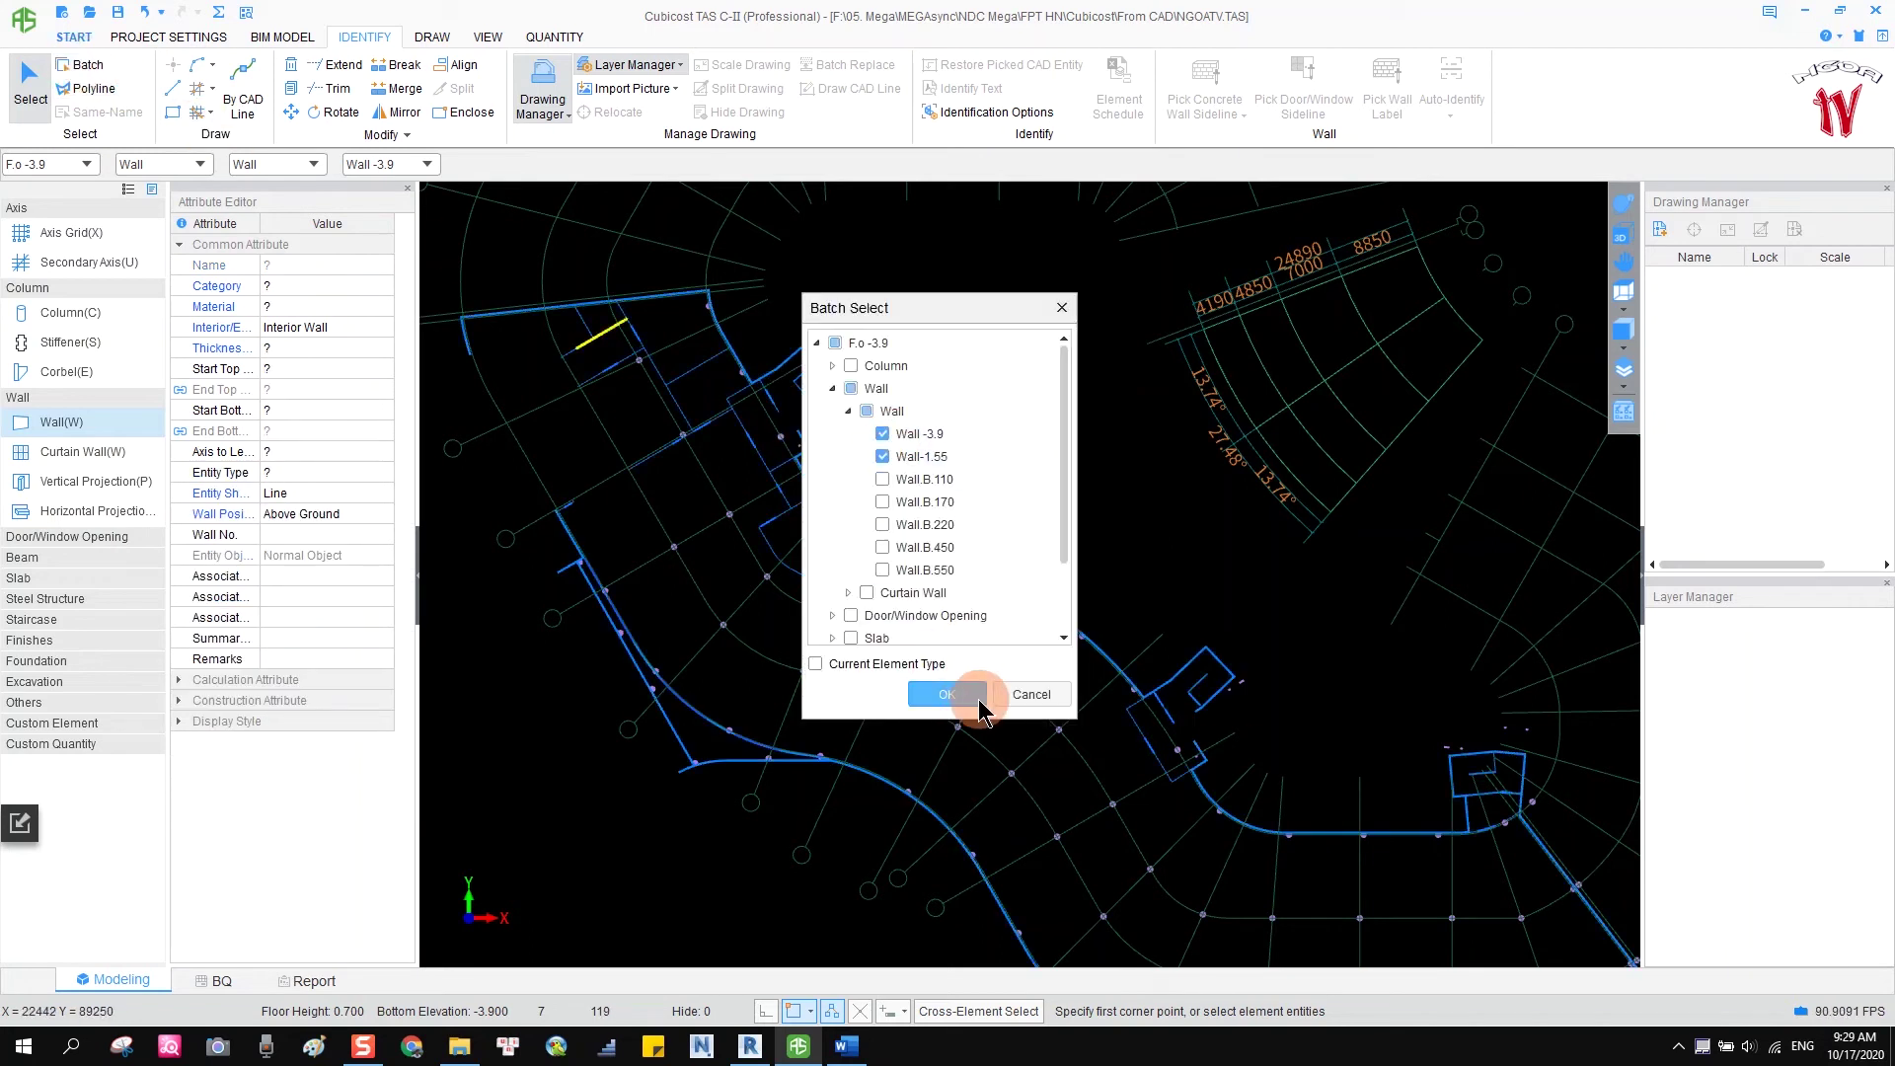
left_click(946, 693)
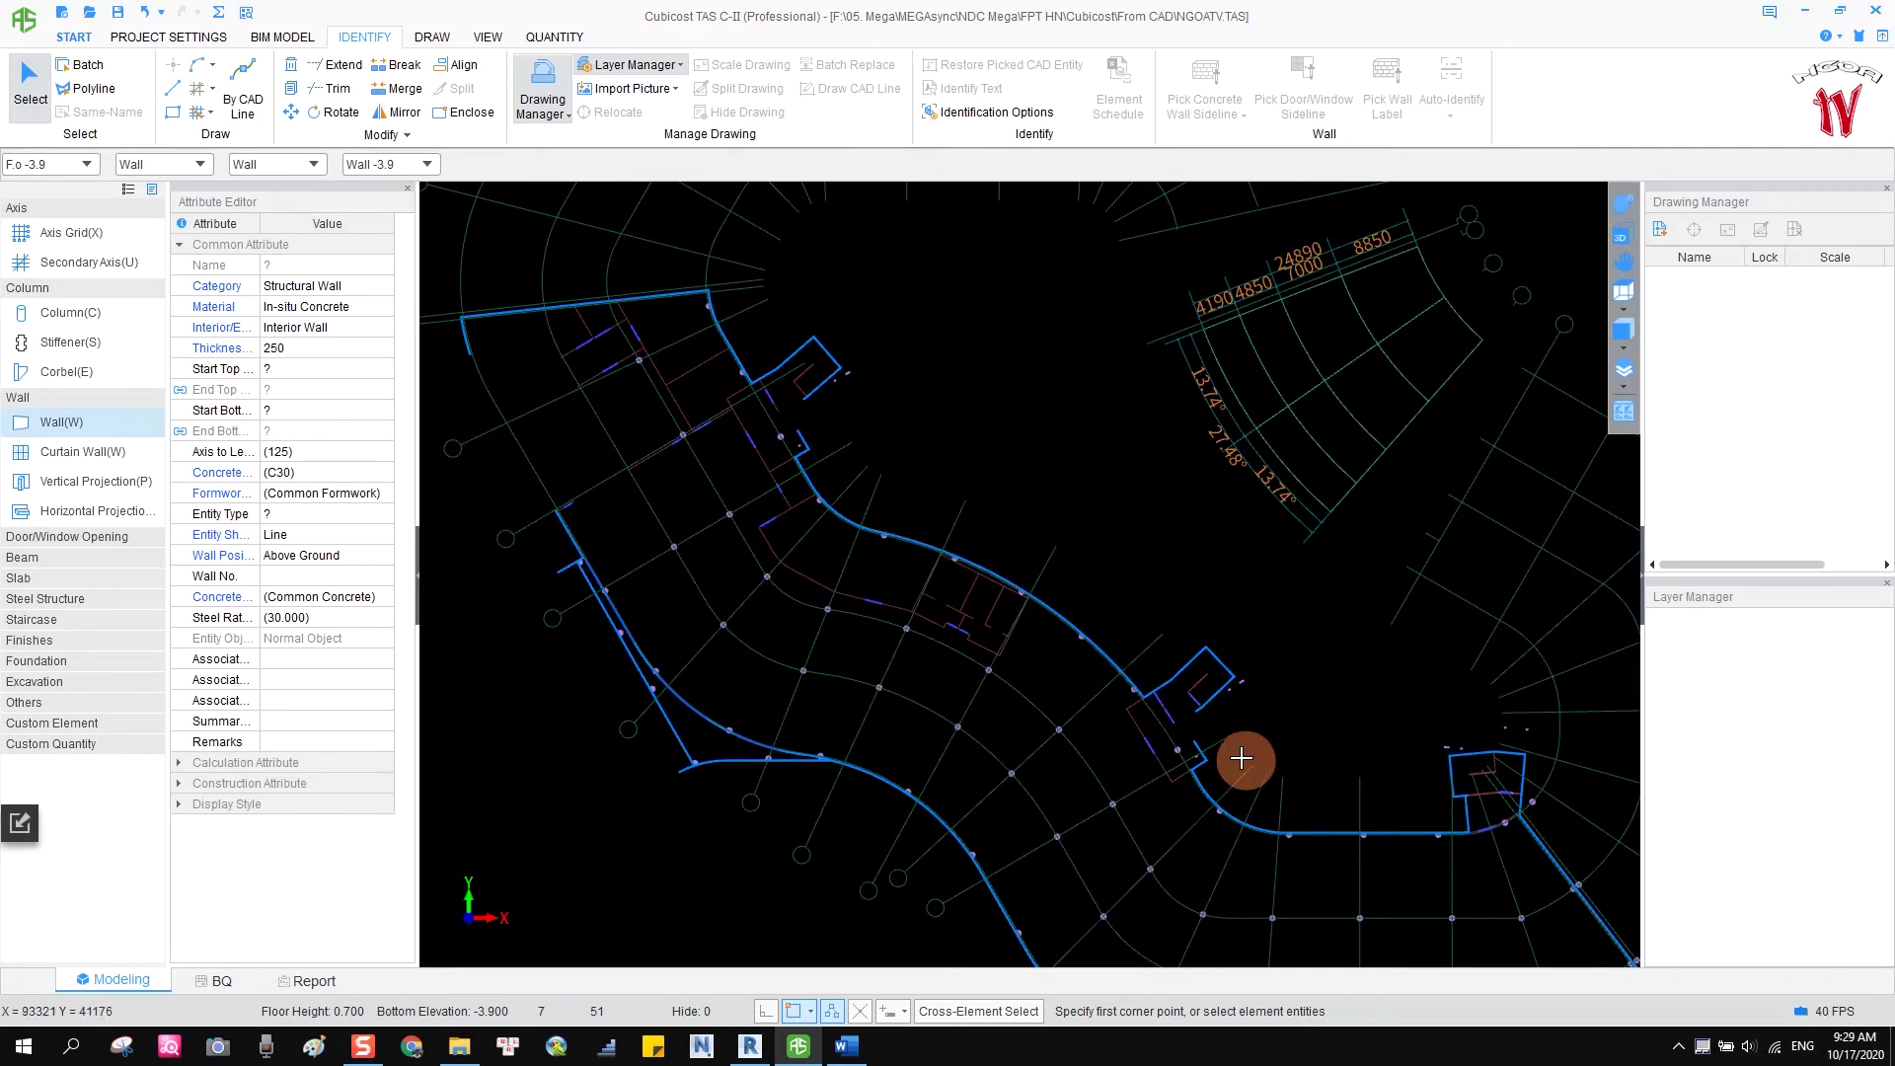
scroll(991, 598, "up", 3)
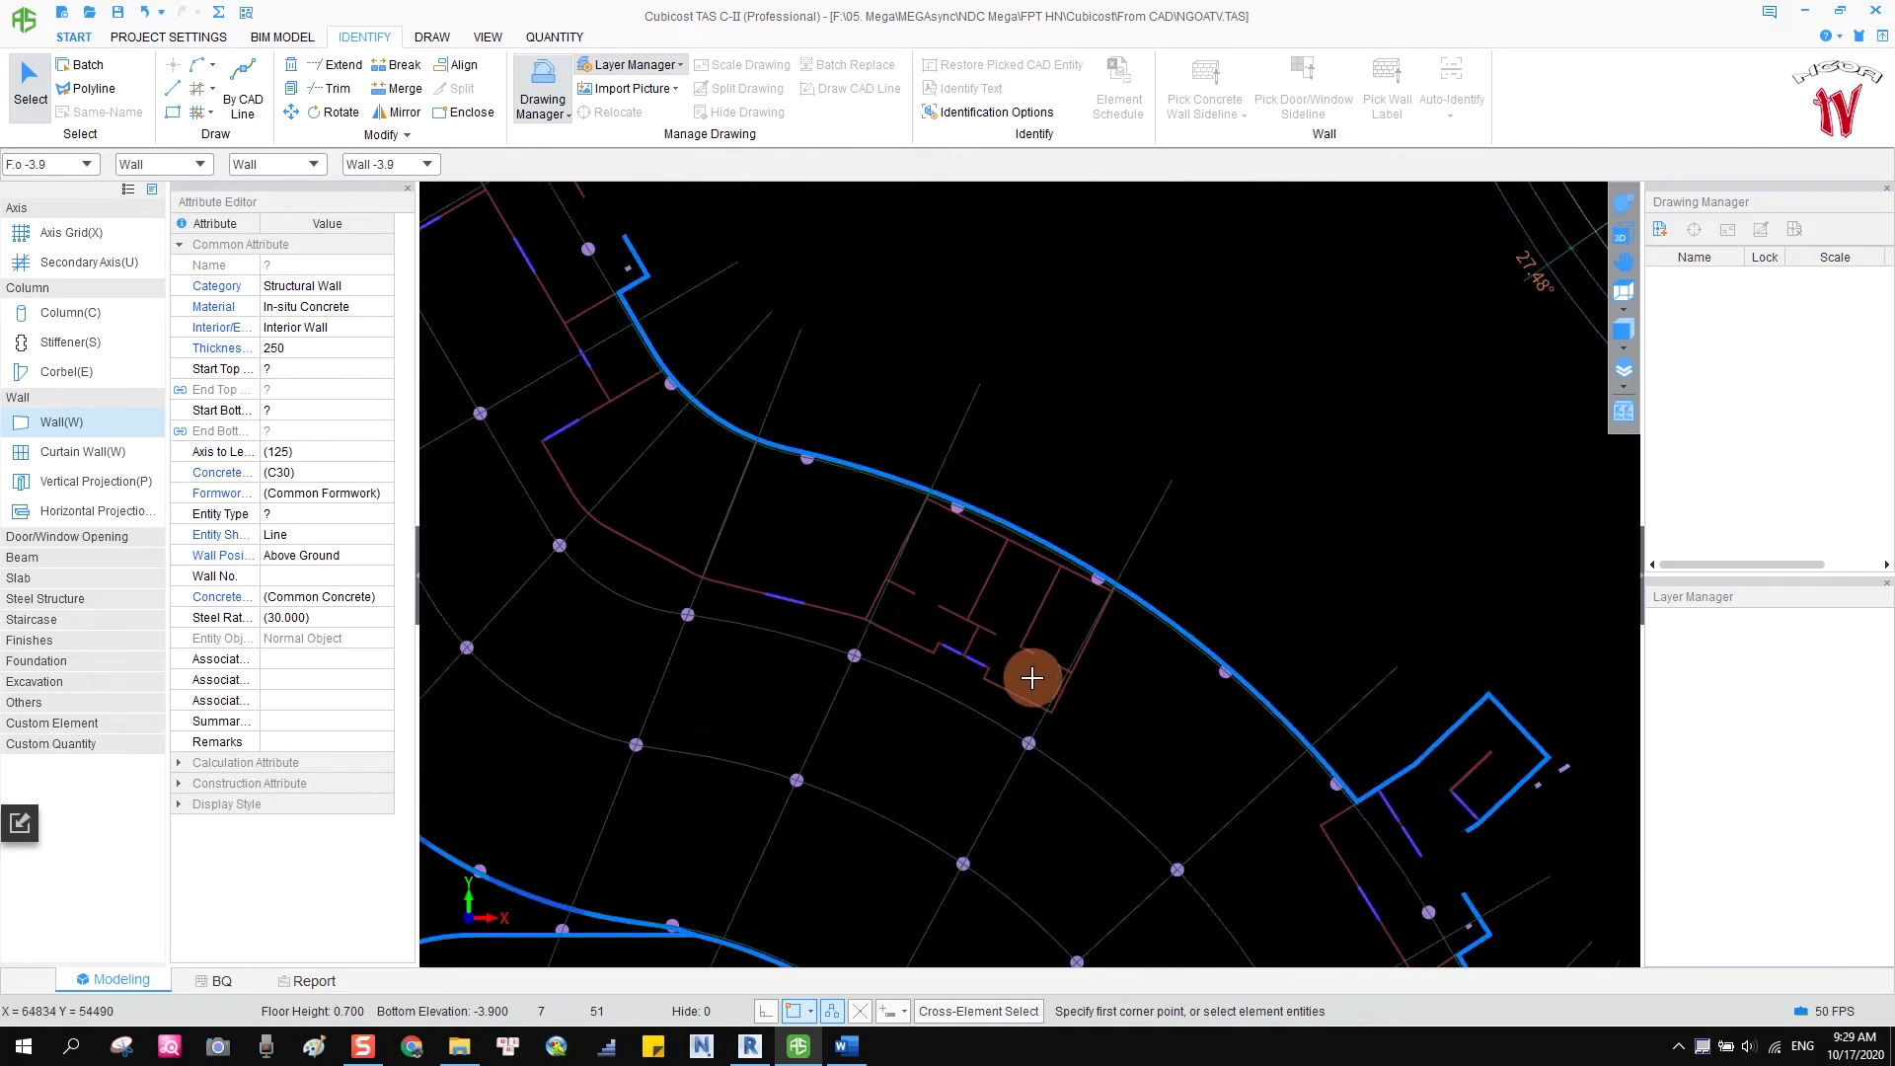
key("Escape")
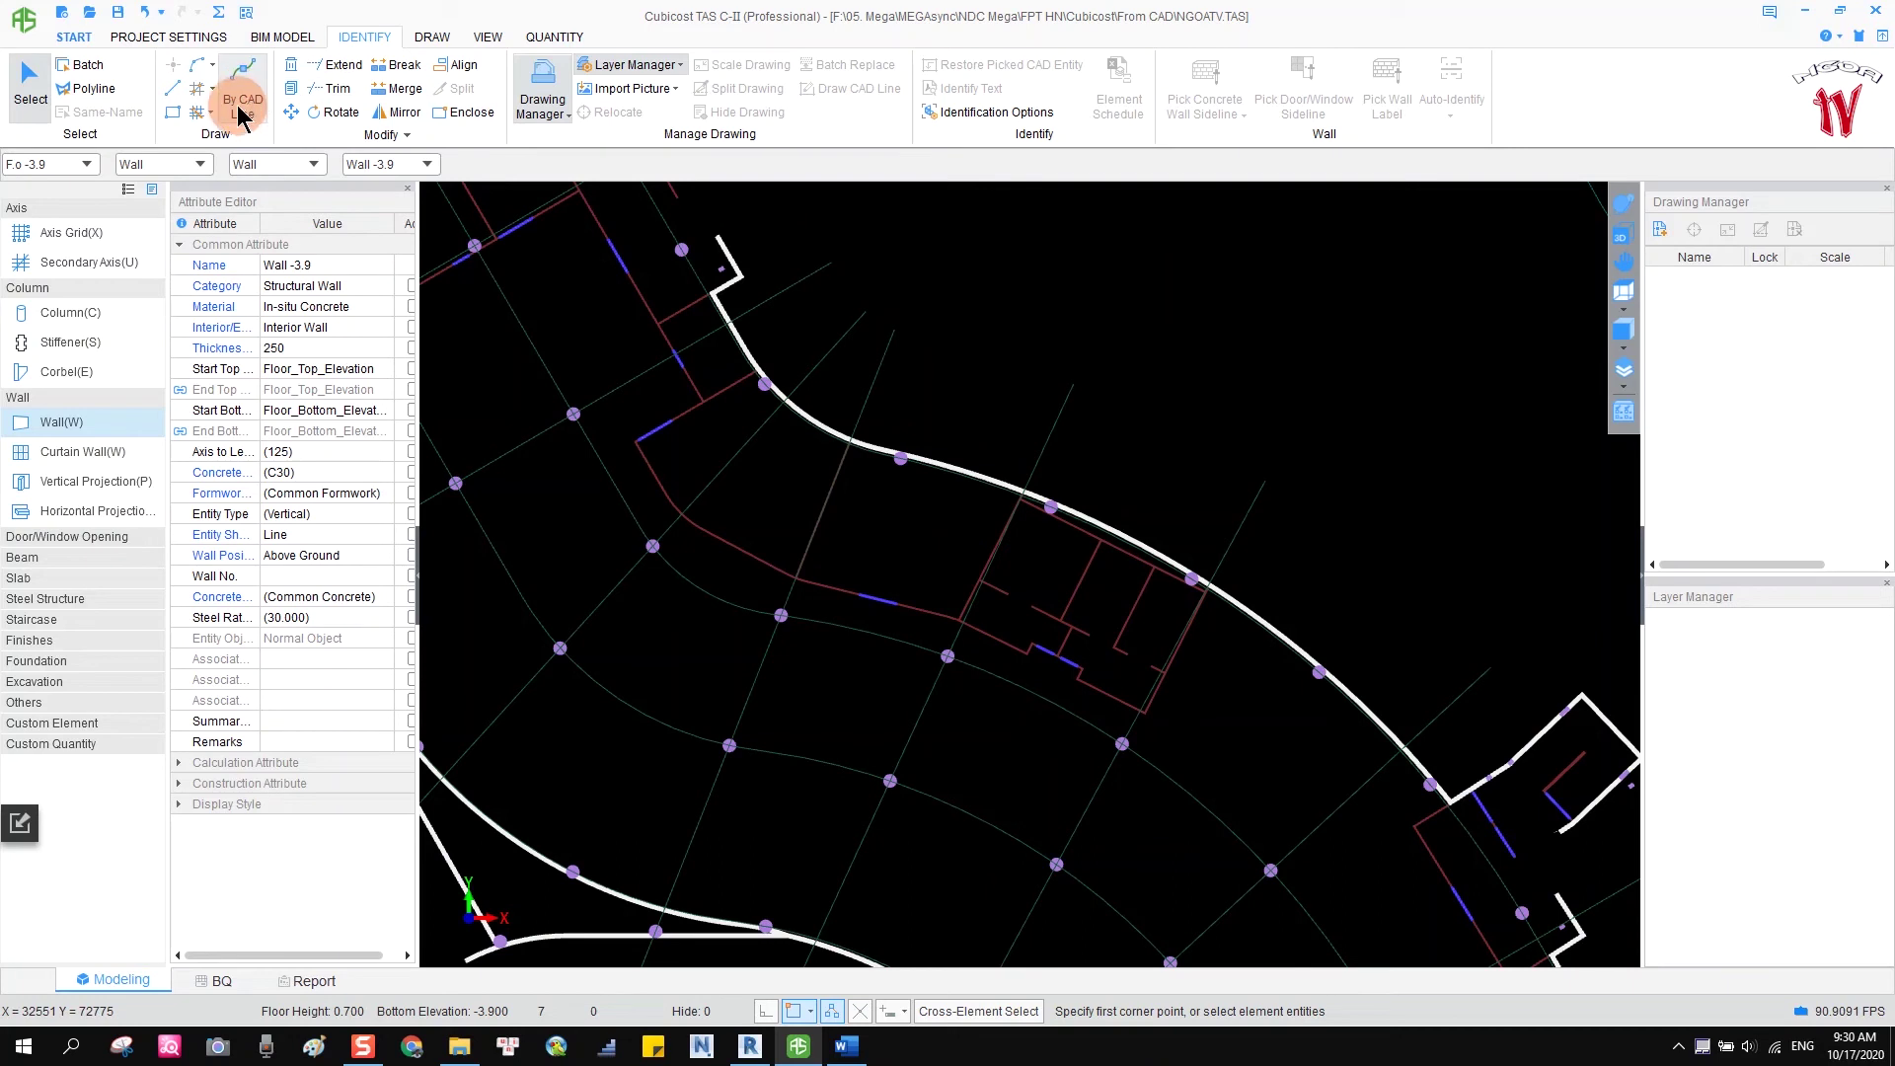
Review the wall drawing tools, including By CAD Line, the line tool and the secondary axis options, without drawing anything.
left_click(243, 104)
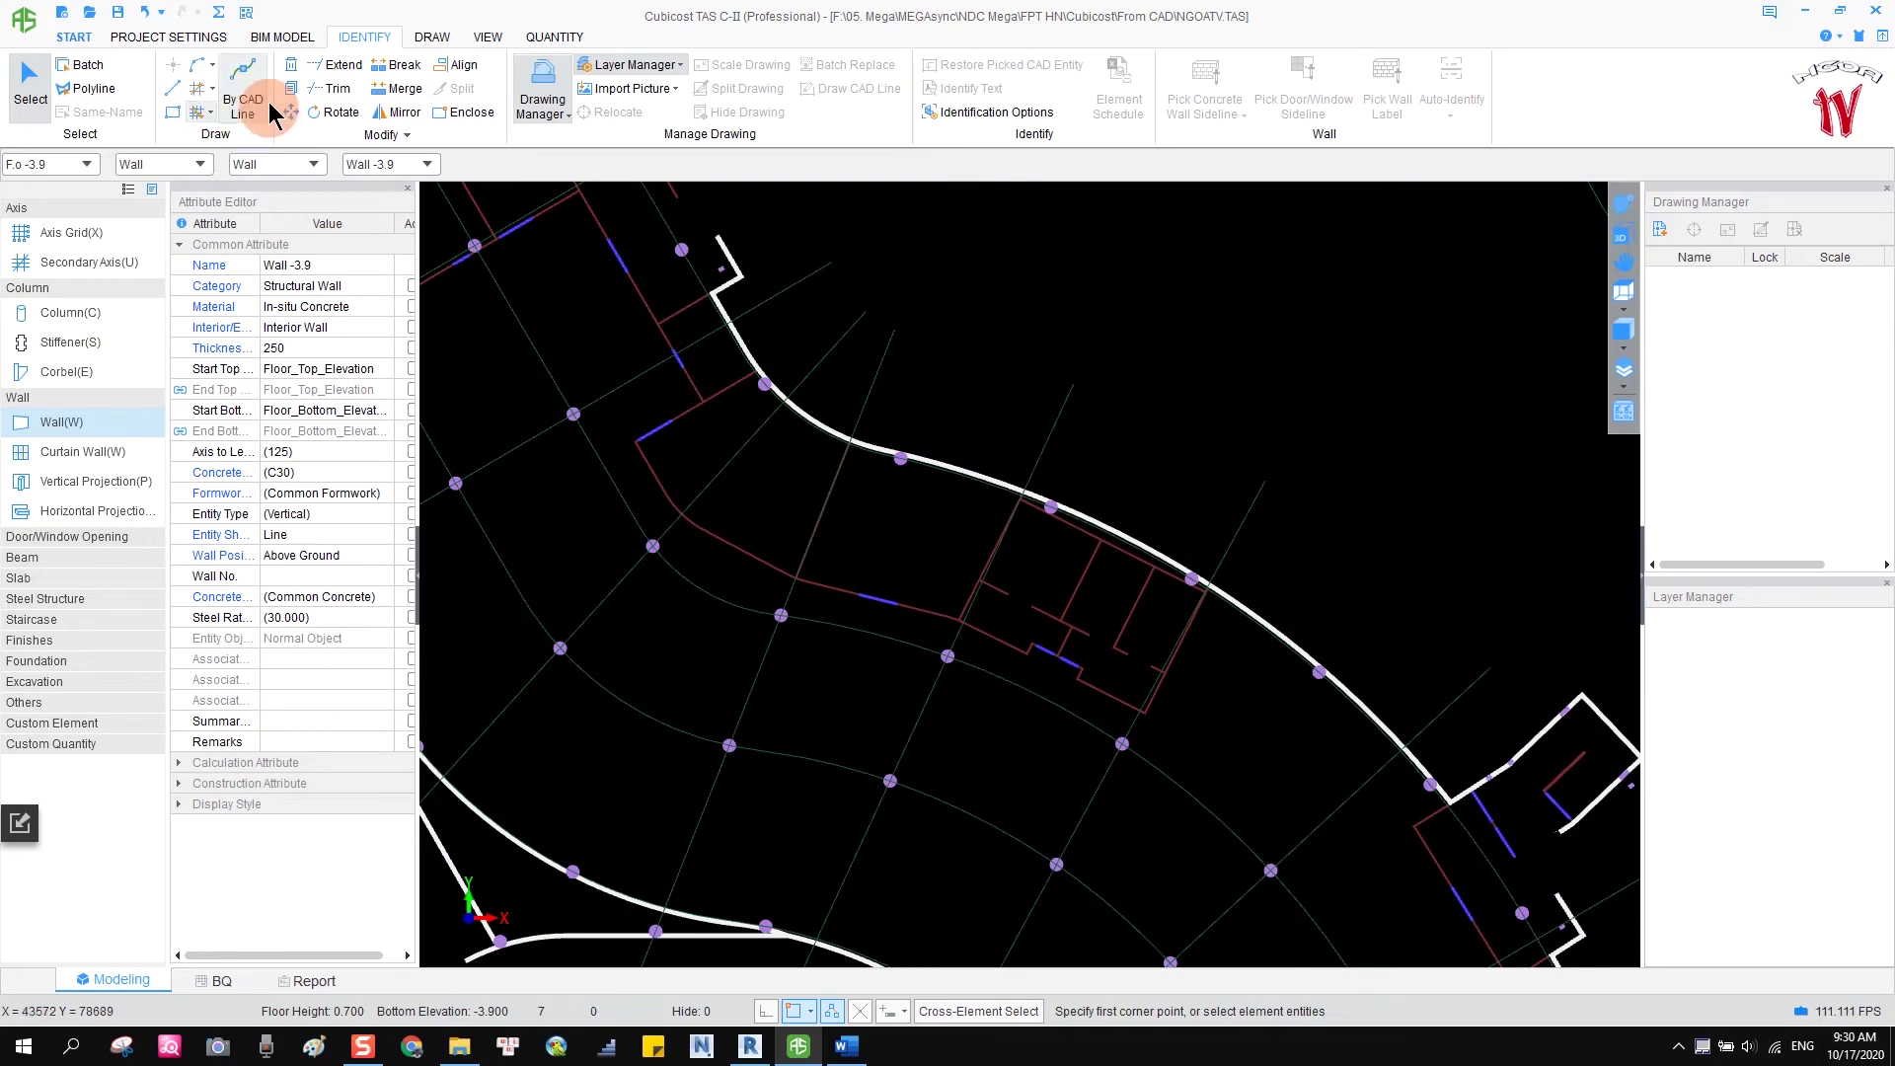
left_click(176, 88)
left_click(172, 93)
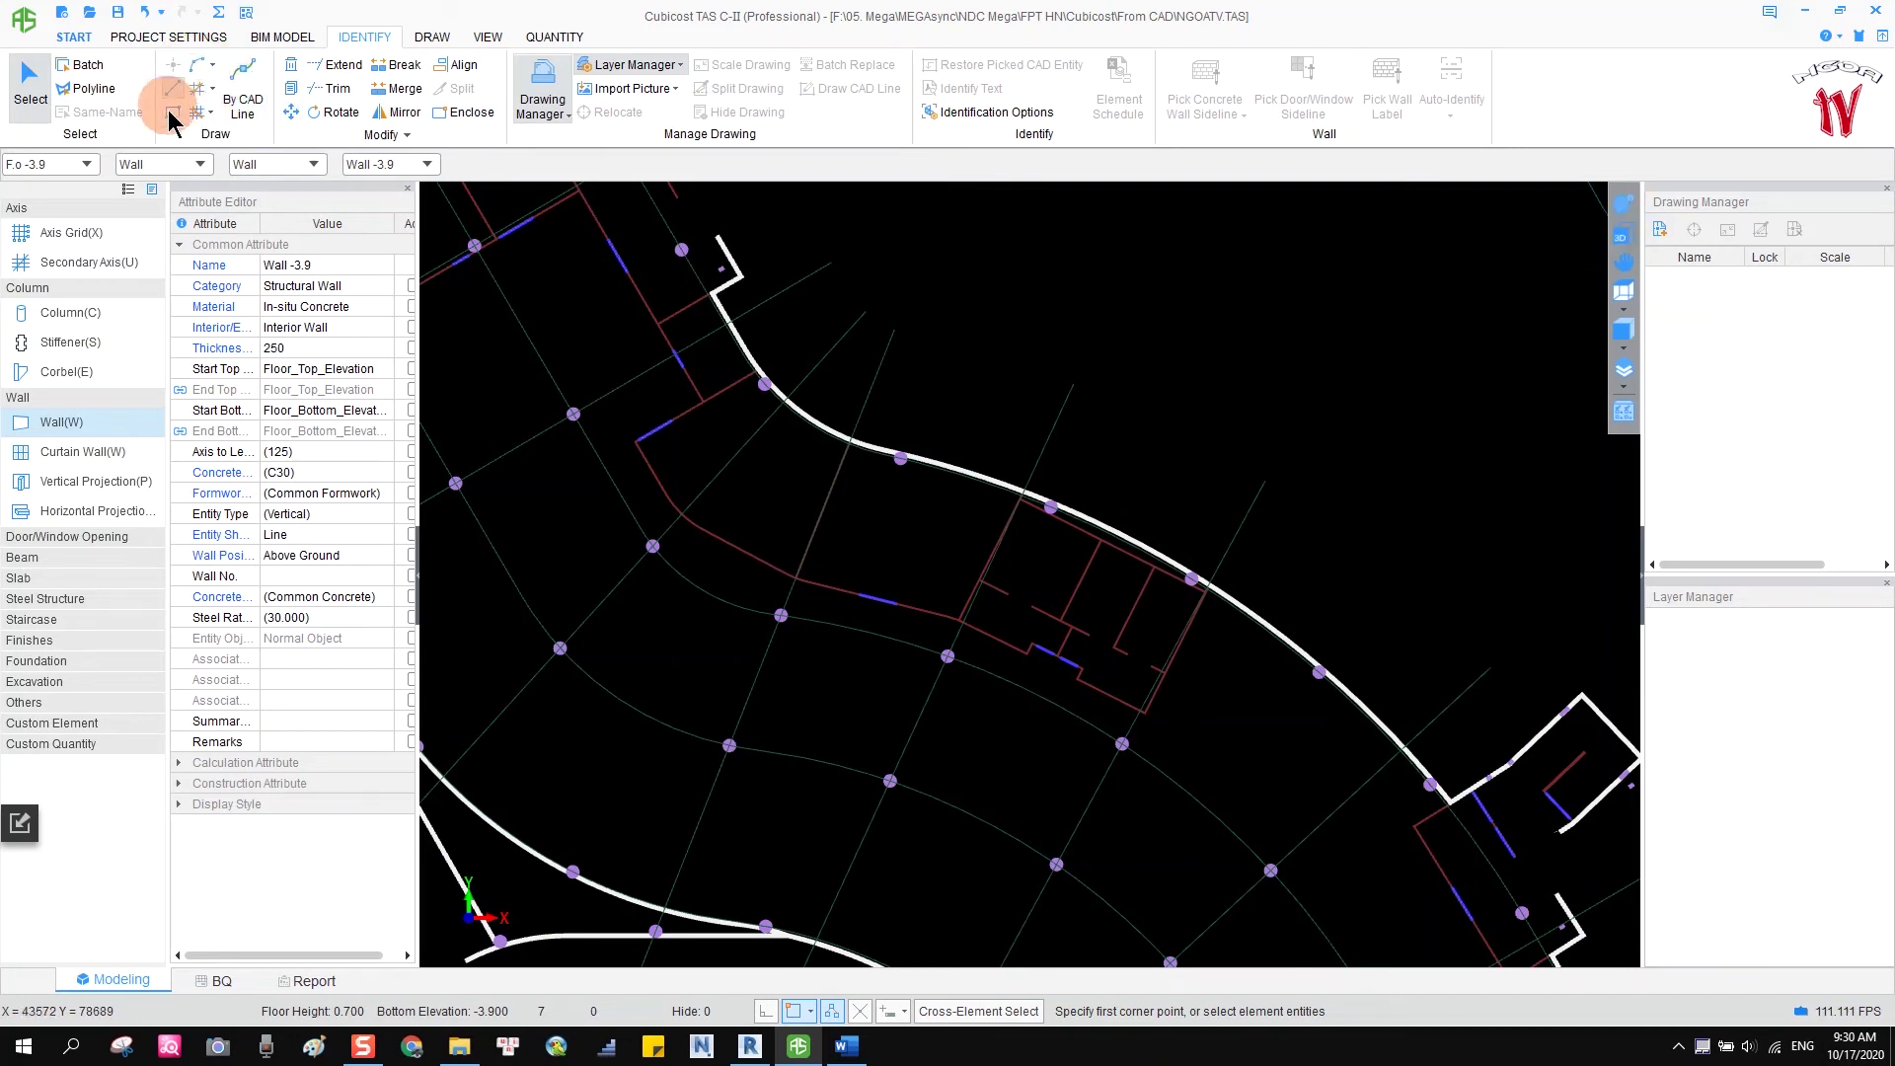
left_click(203, 90)
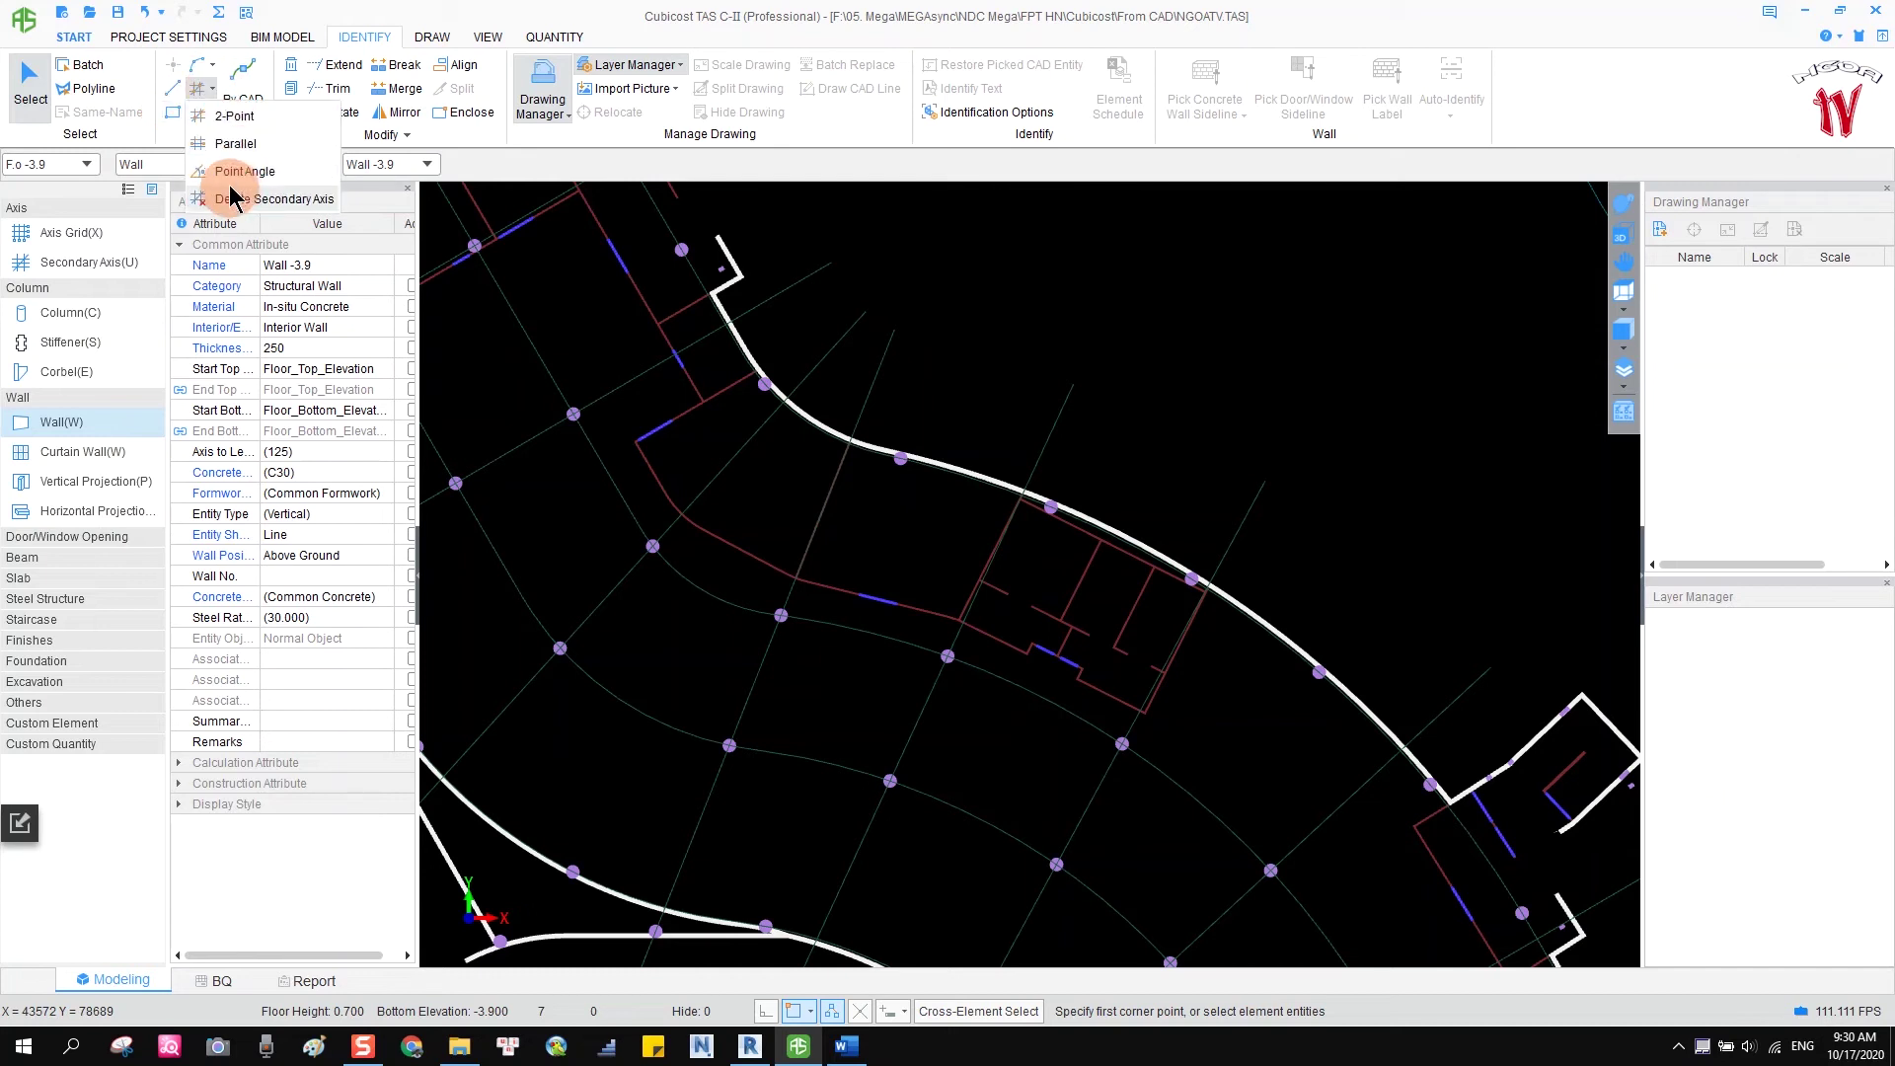
left_click(237, 199)
left_click(204, 102)
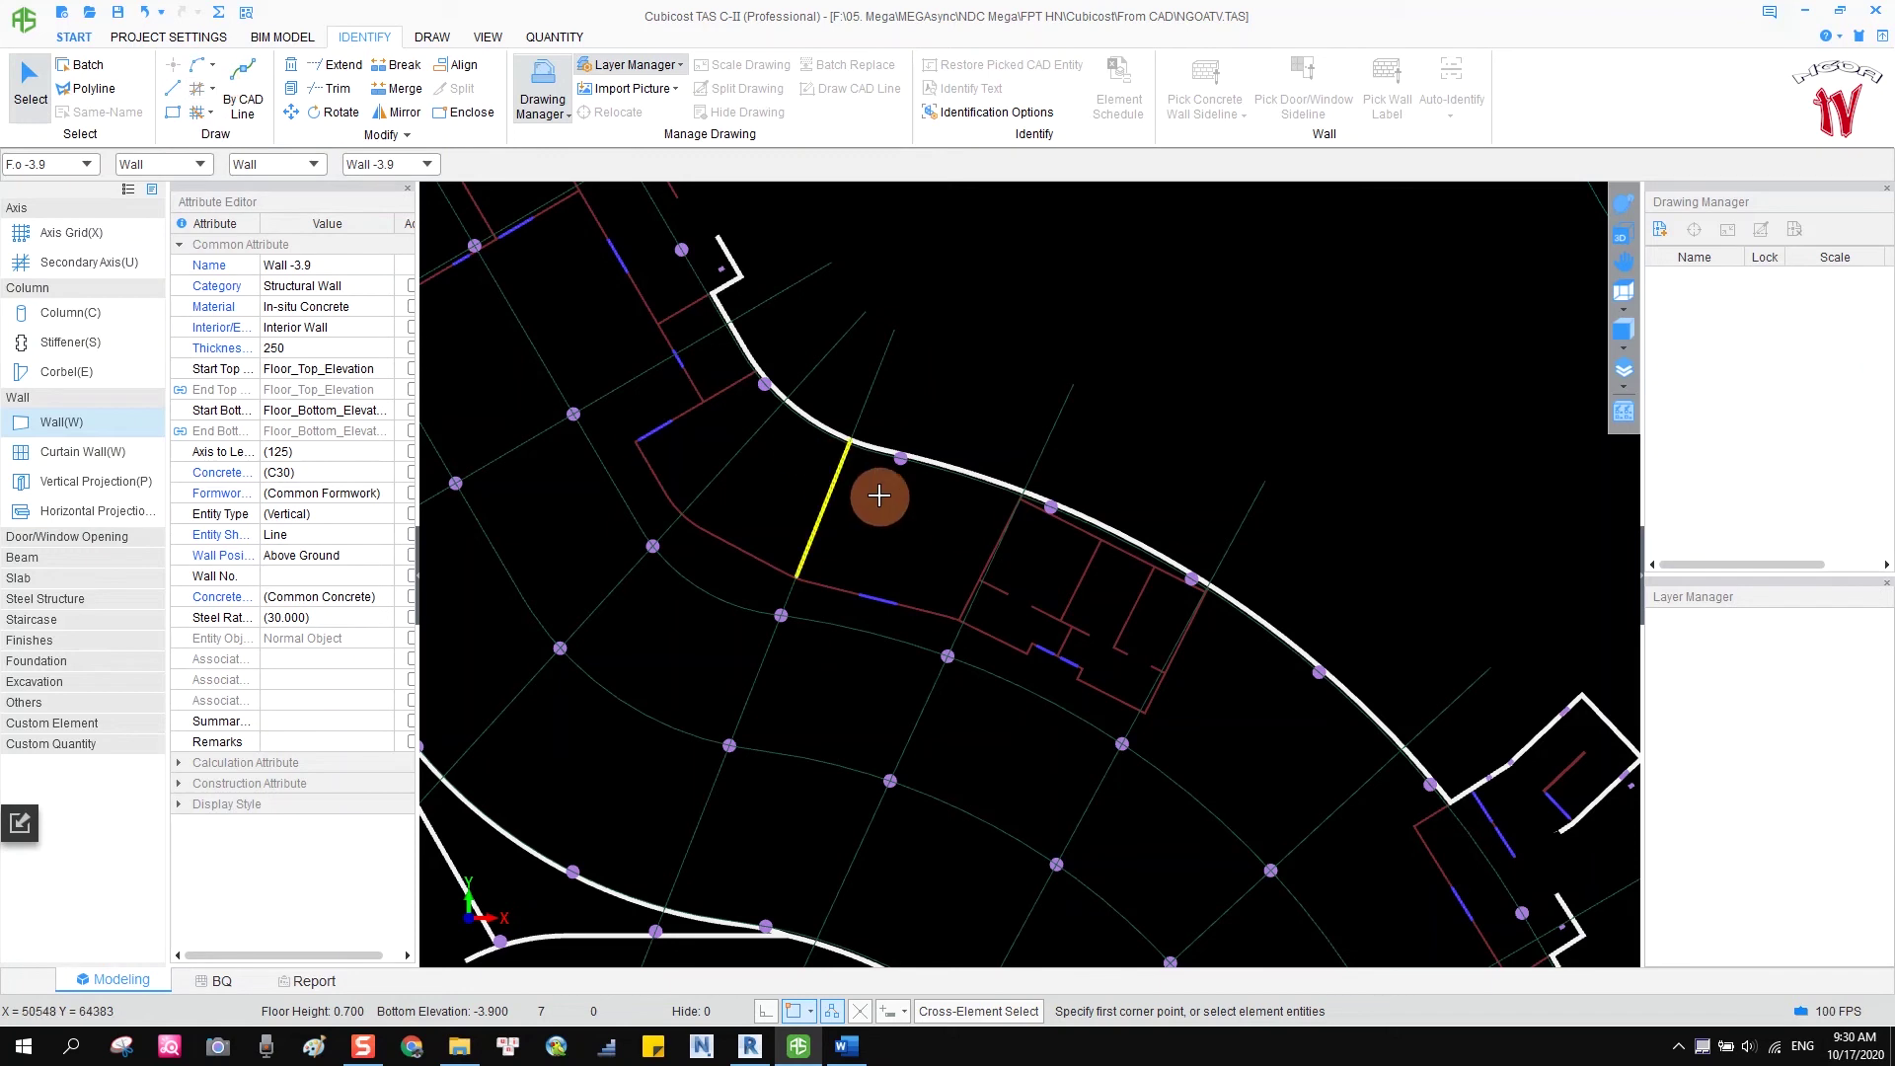
left_click(244, 105)
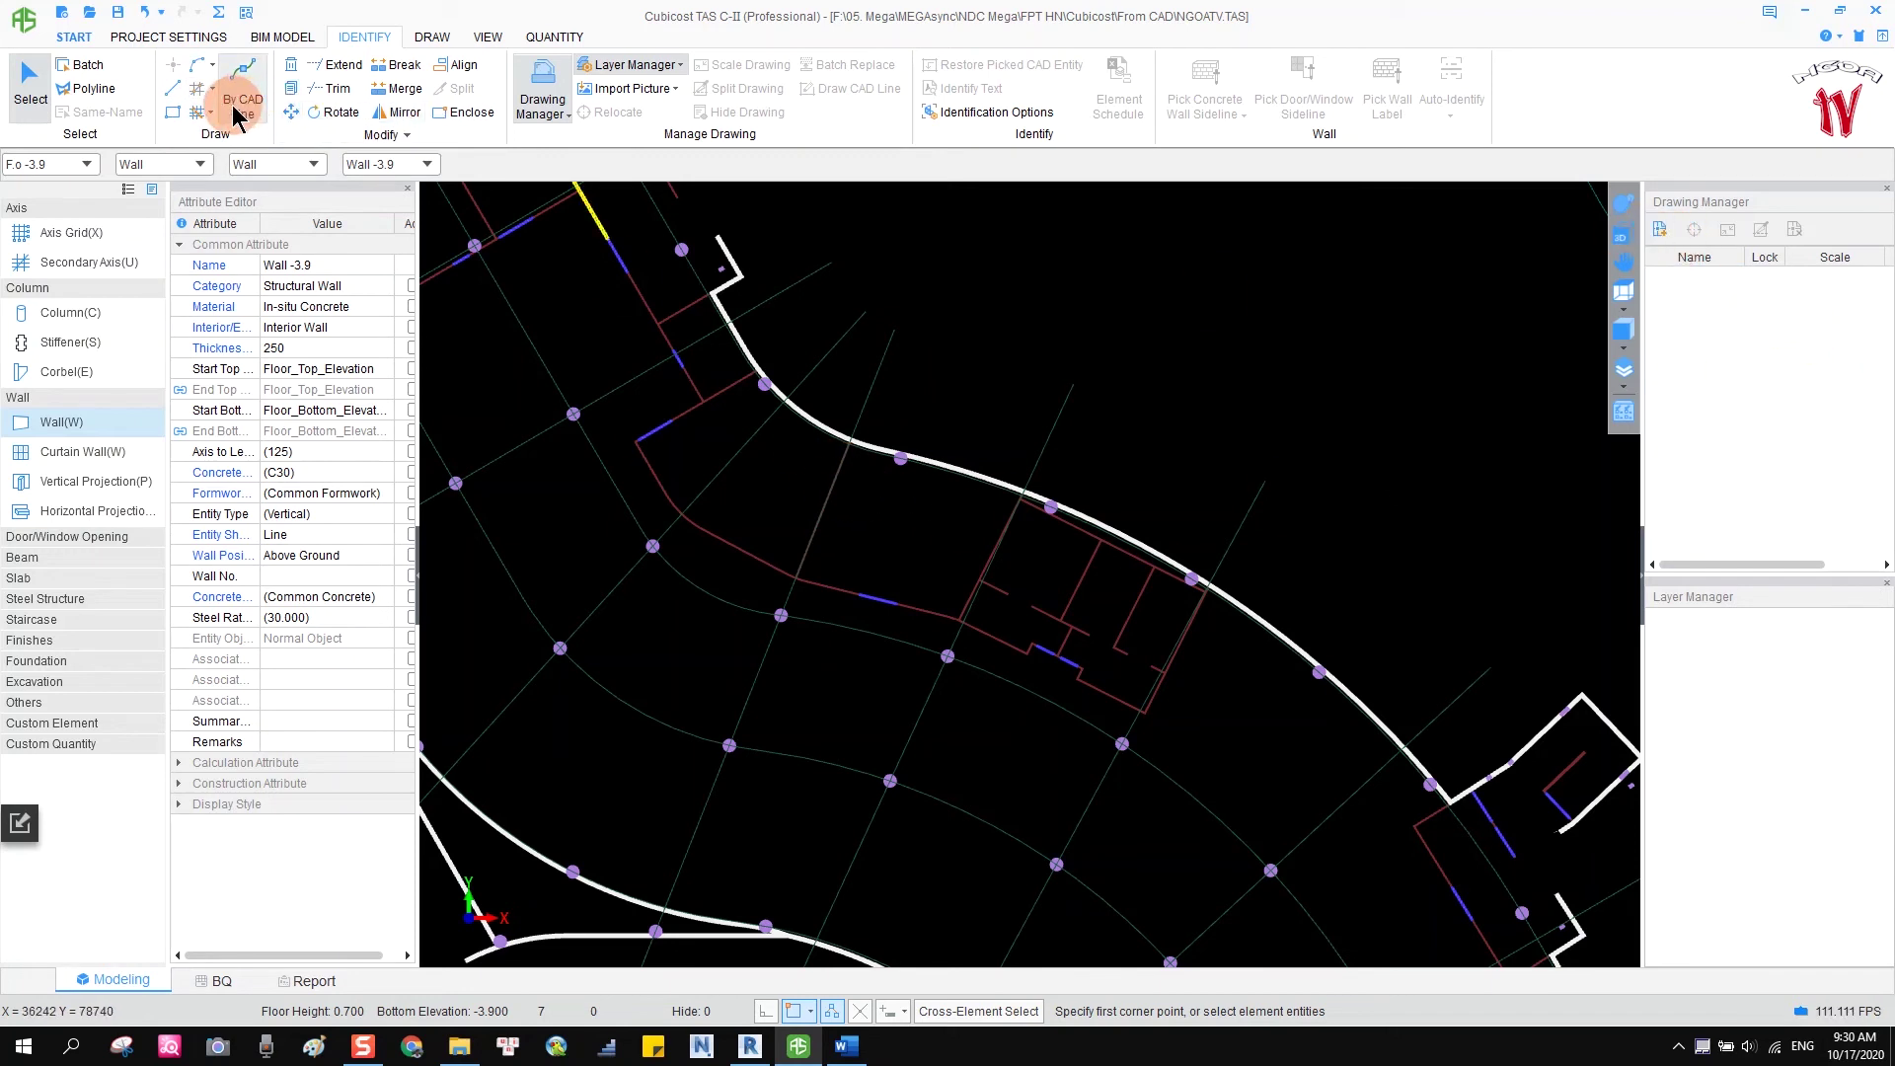
Add the drawing file T2.dwg from the Architectural folder to floor F.o -3.9.
left_click(1649, 296)
left_click(1659, 229)
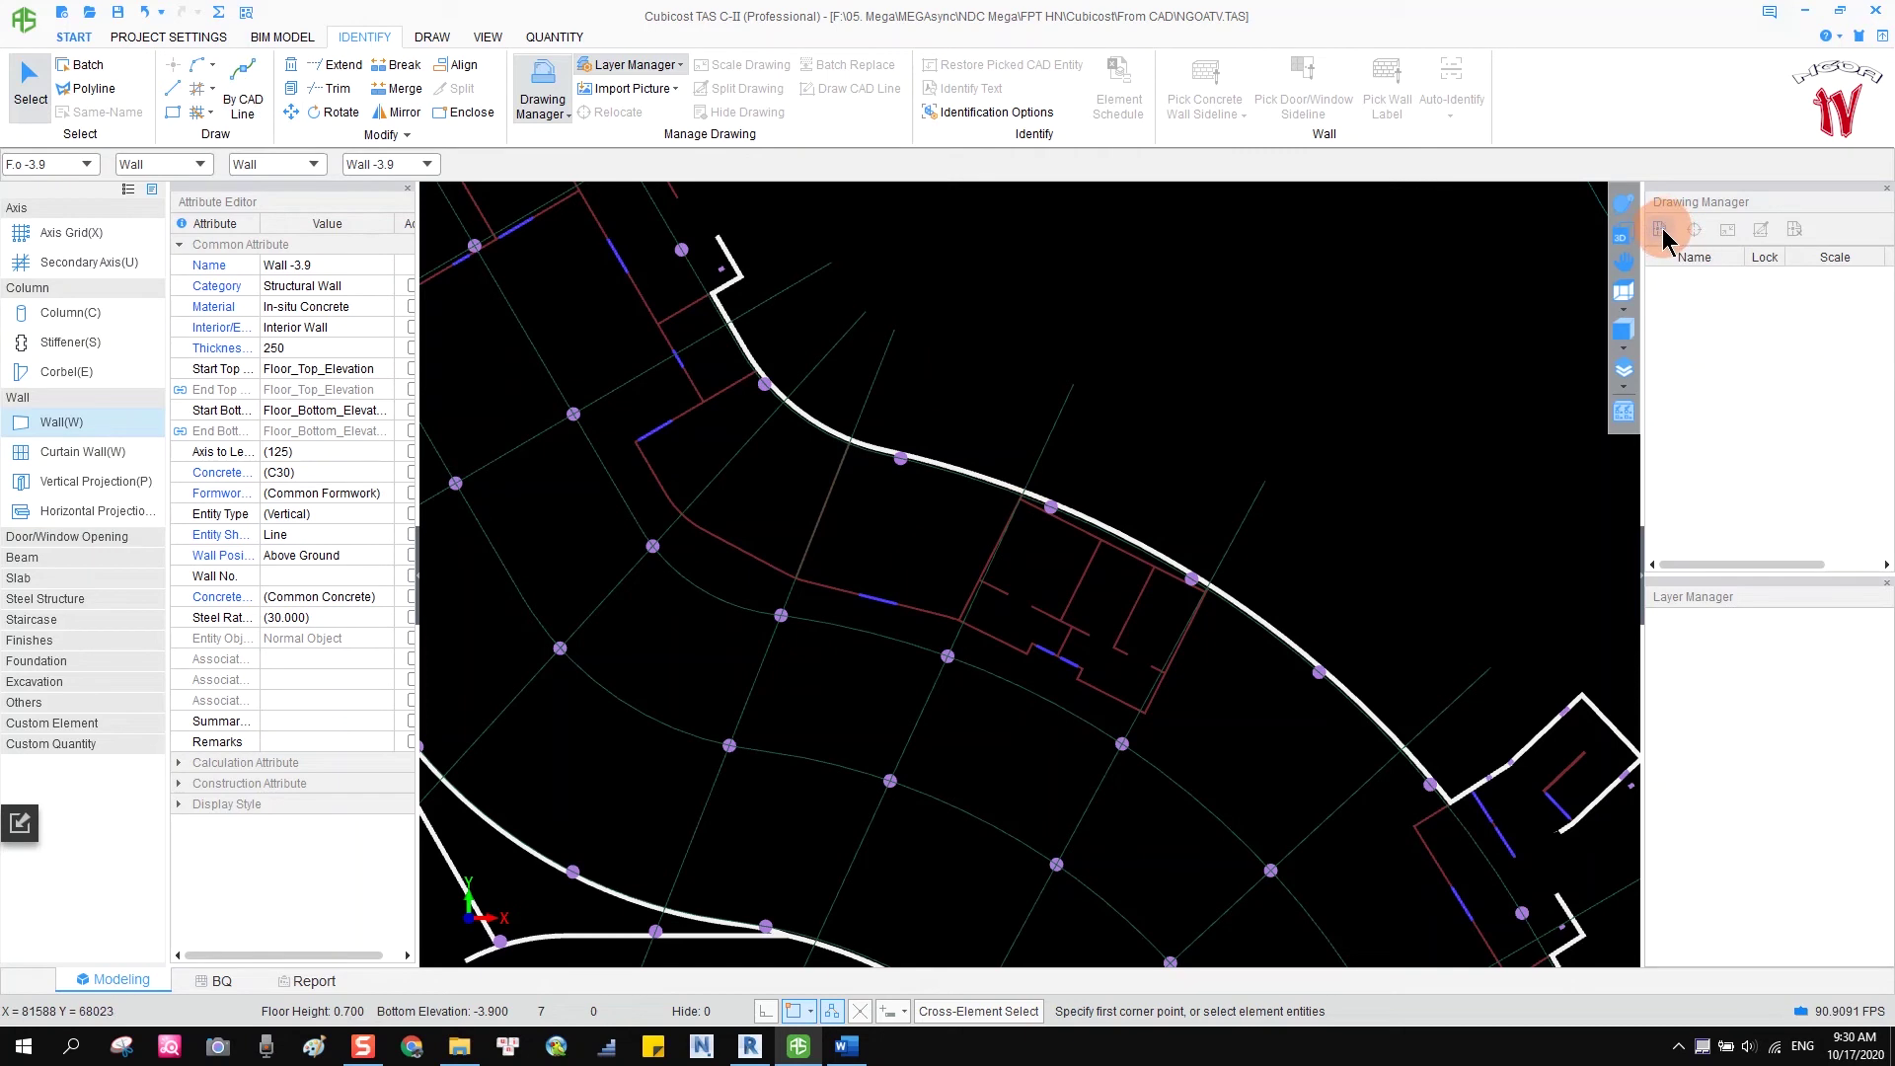
left_click(1662, 232)
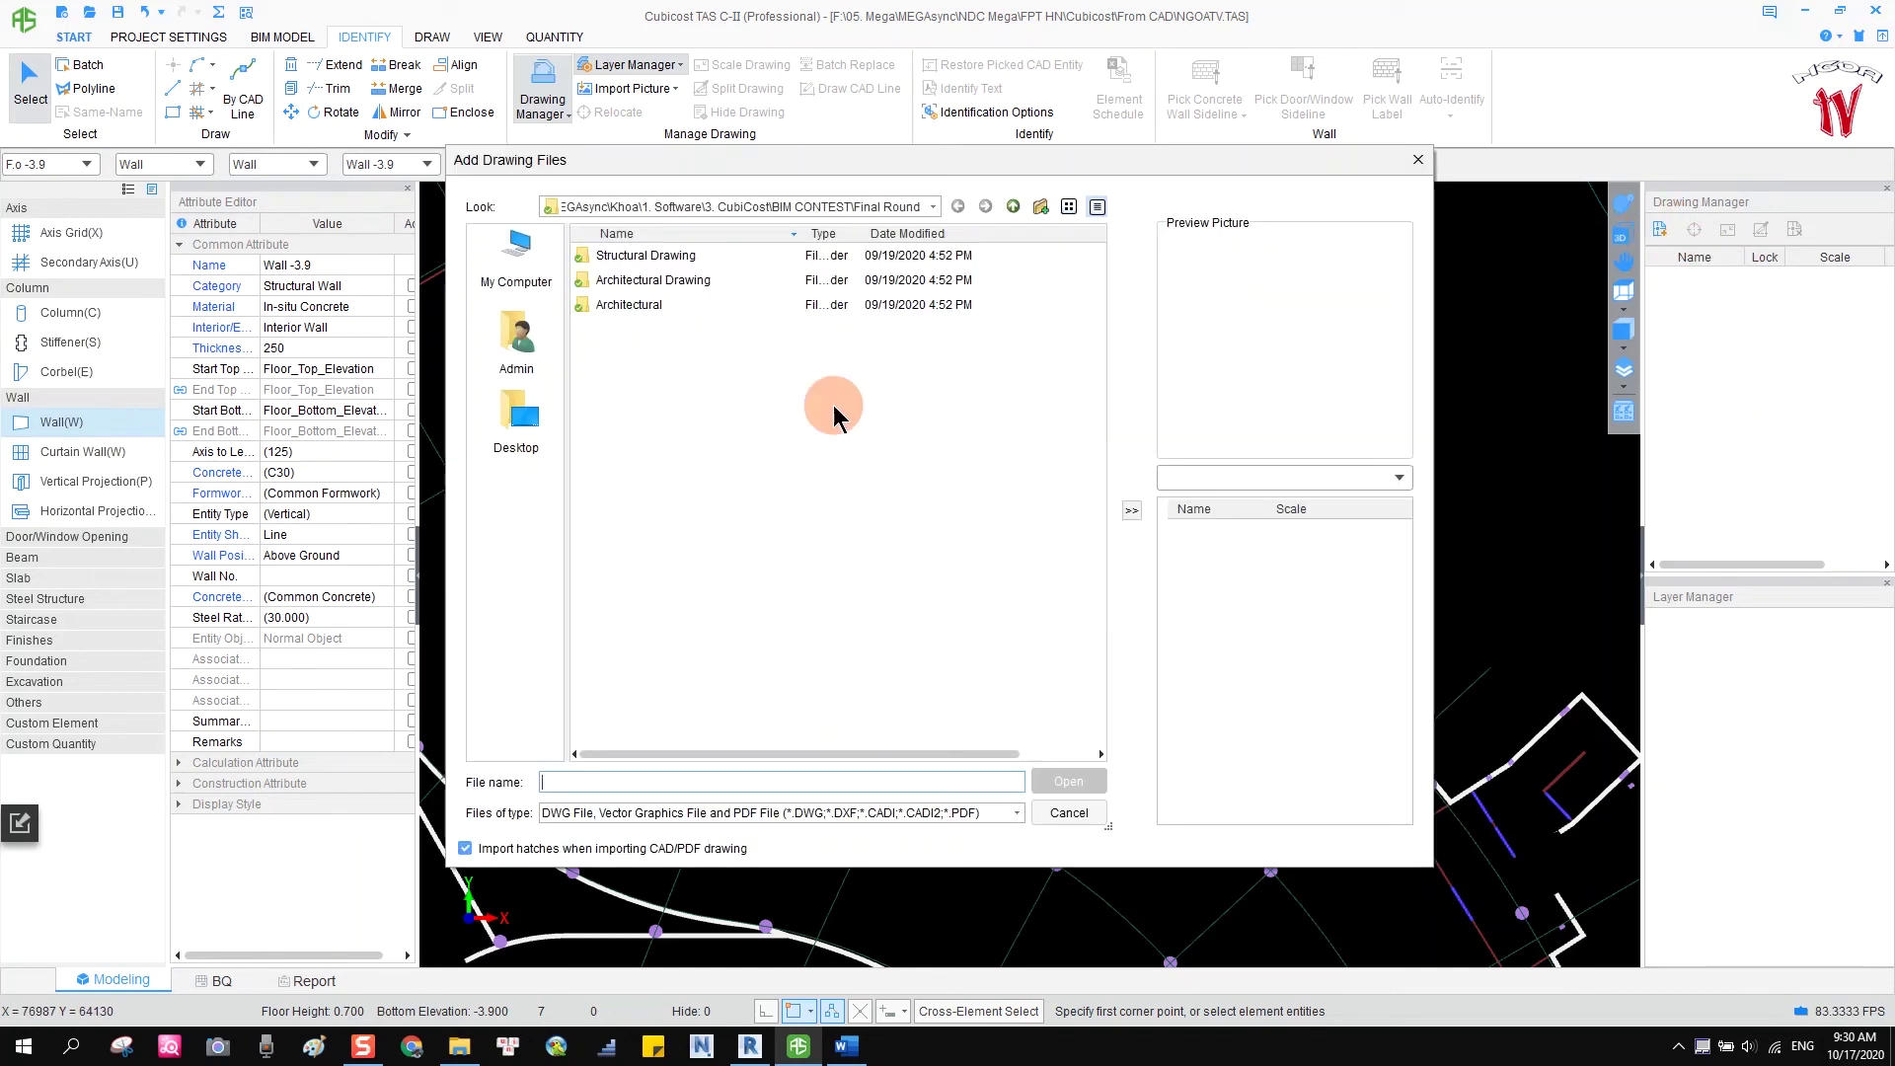
double_click(691, 304)
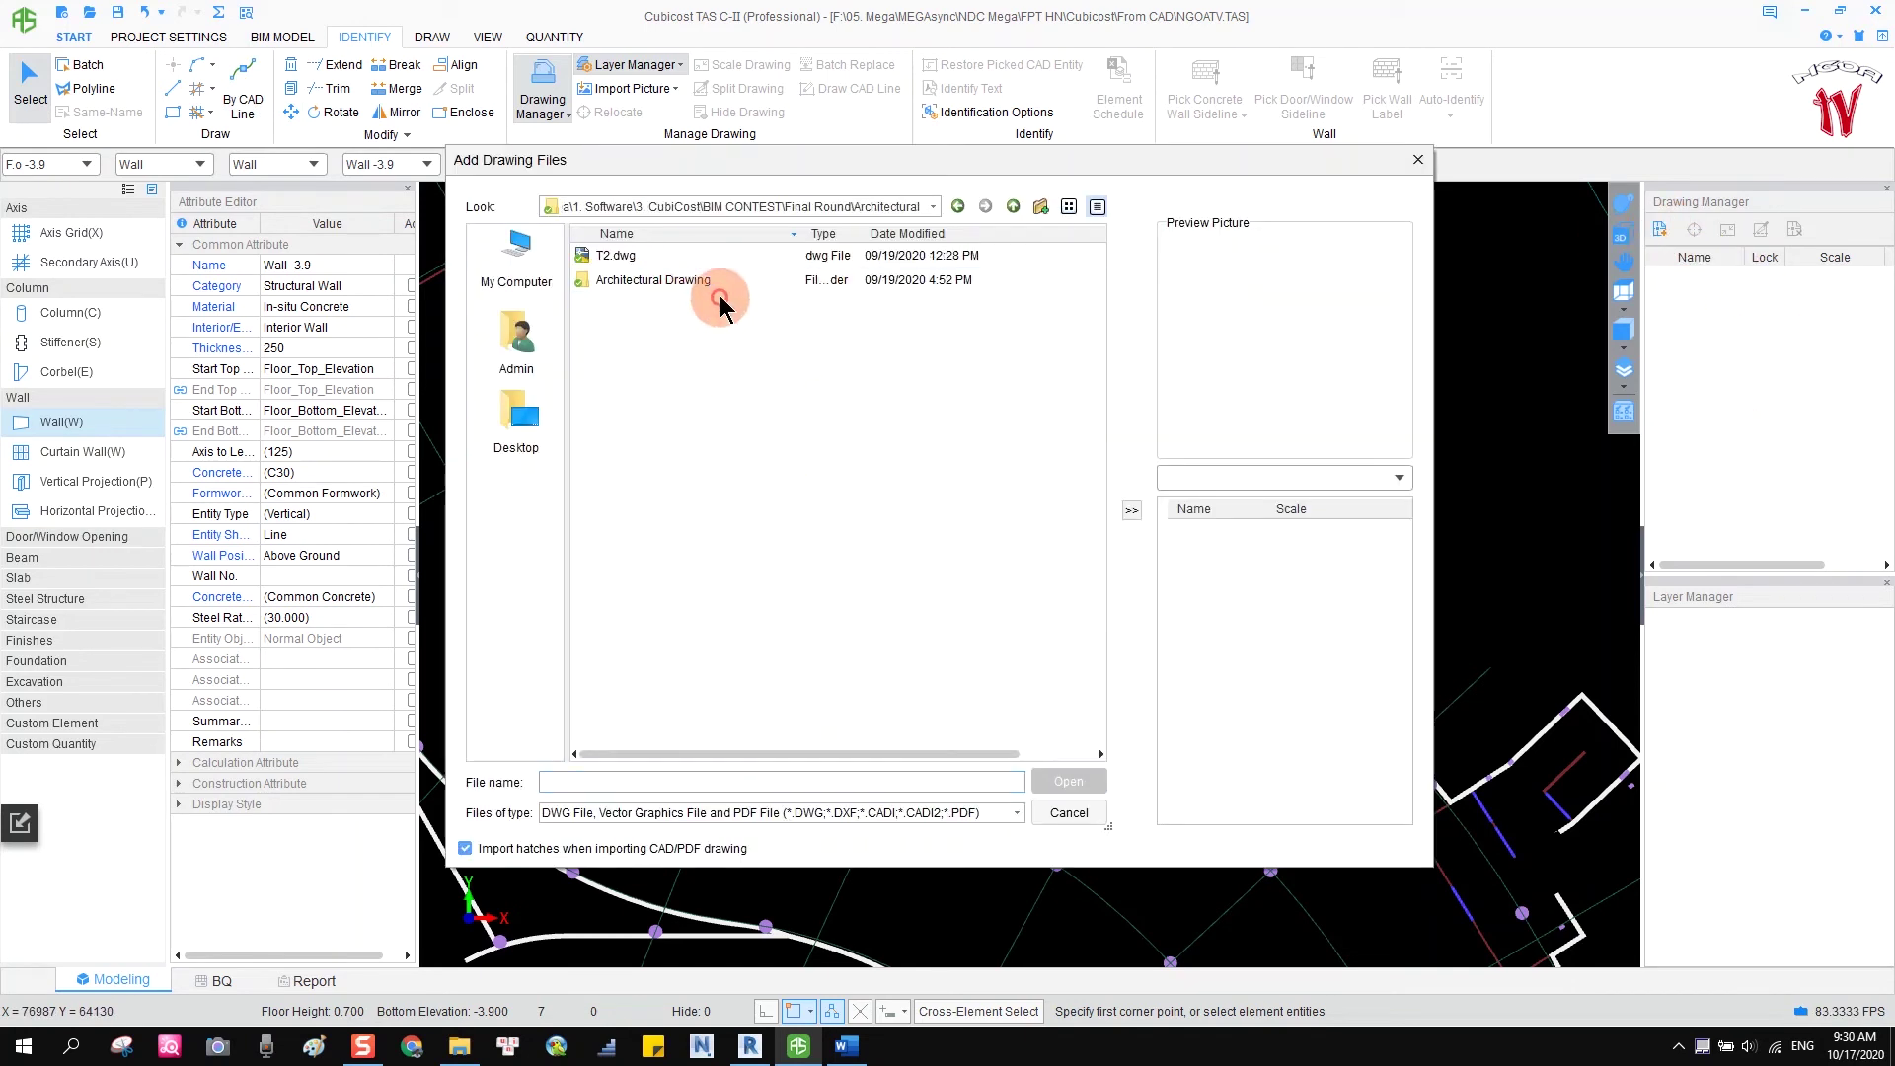
left_click(622, 256)
left_click(1068, 780)
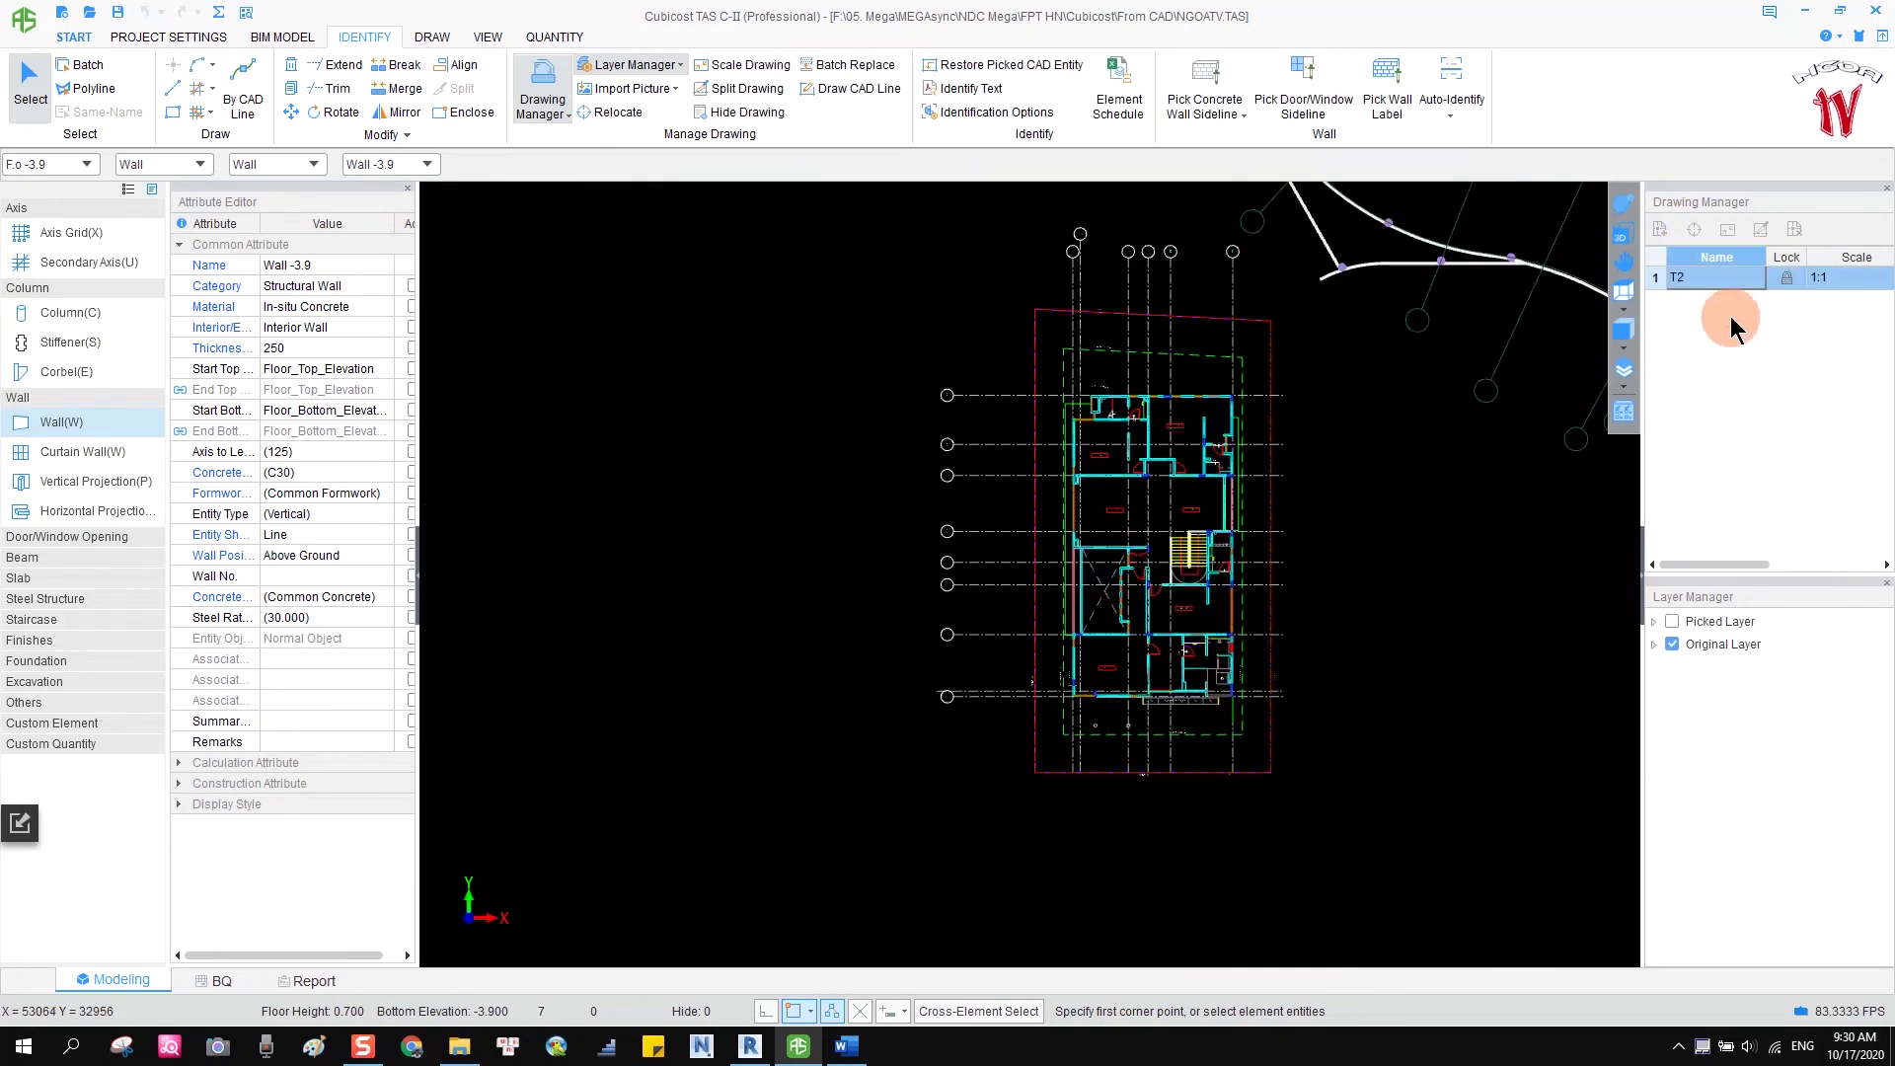
scroll(1303, 576, "up", 3)
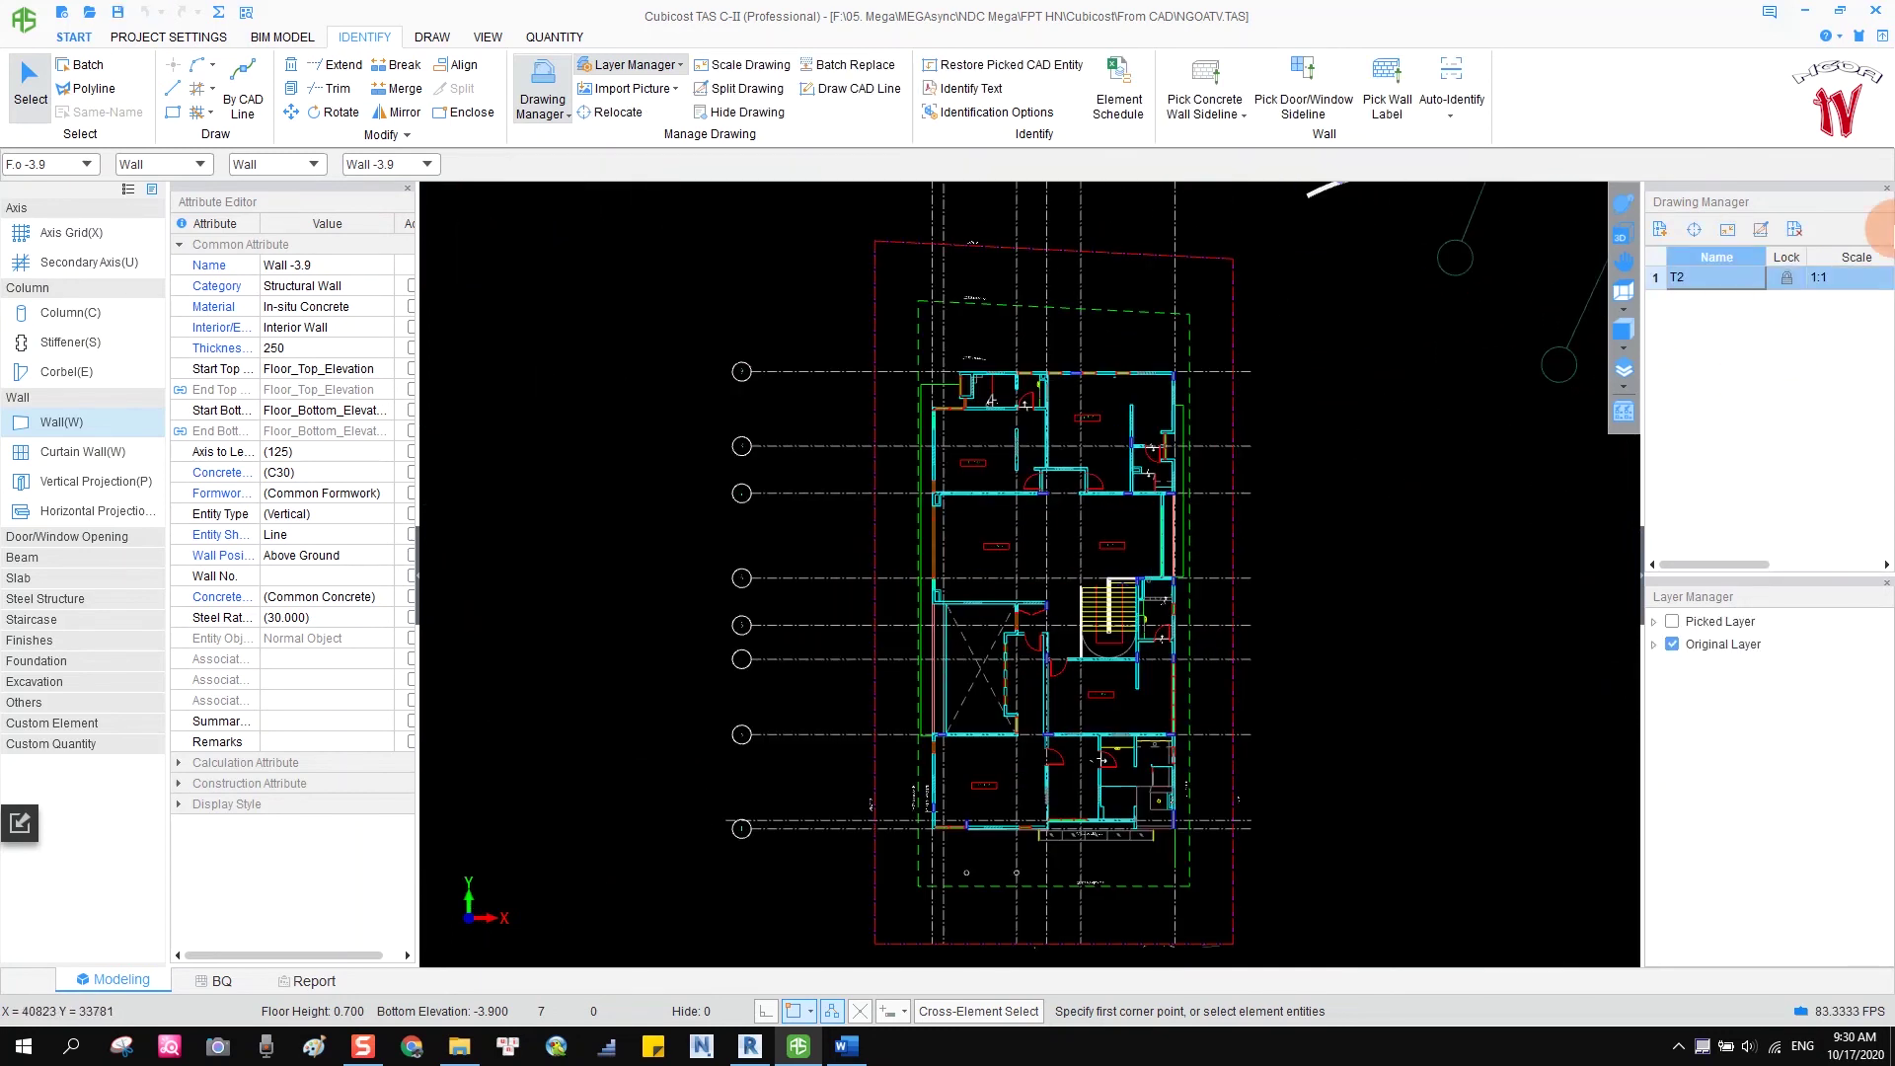
scroll(992, 478, "up", 1)
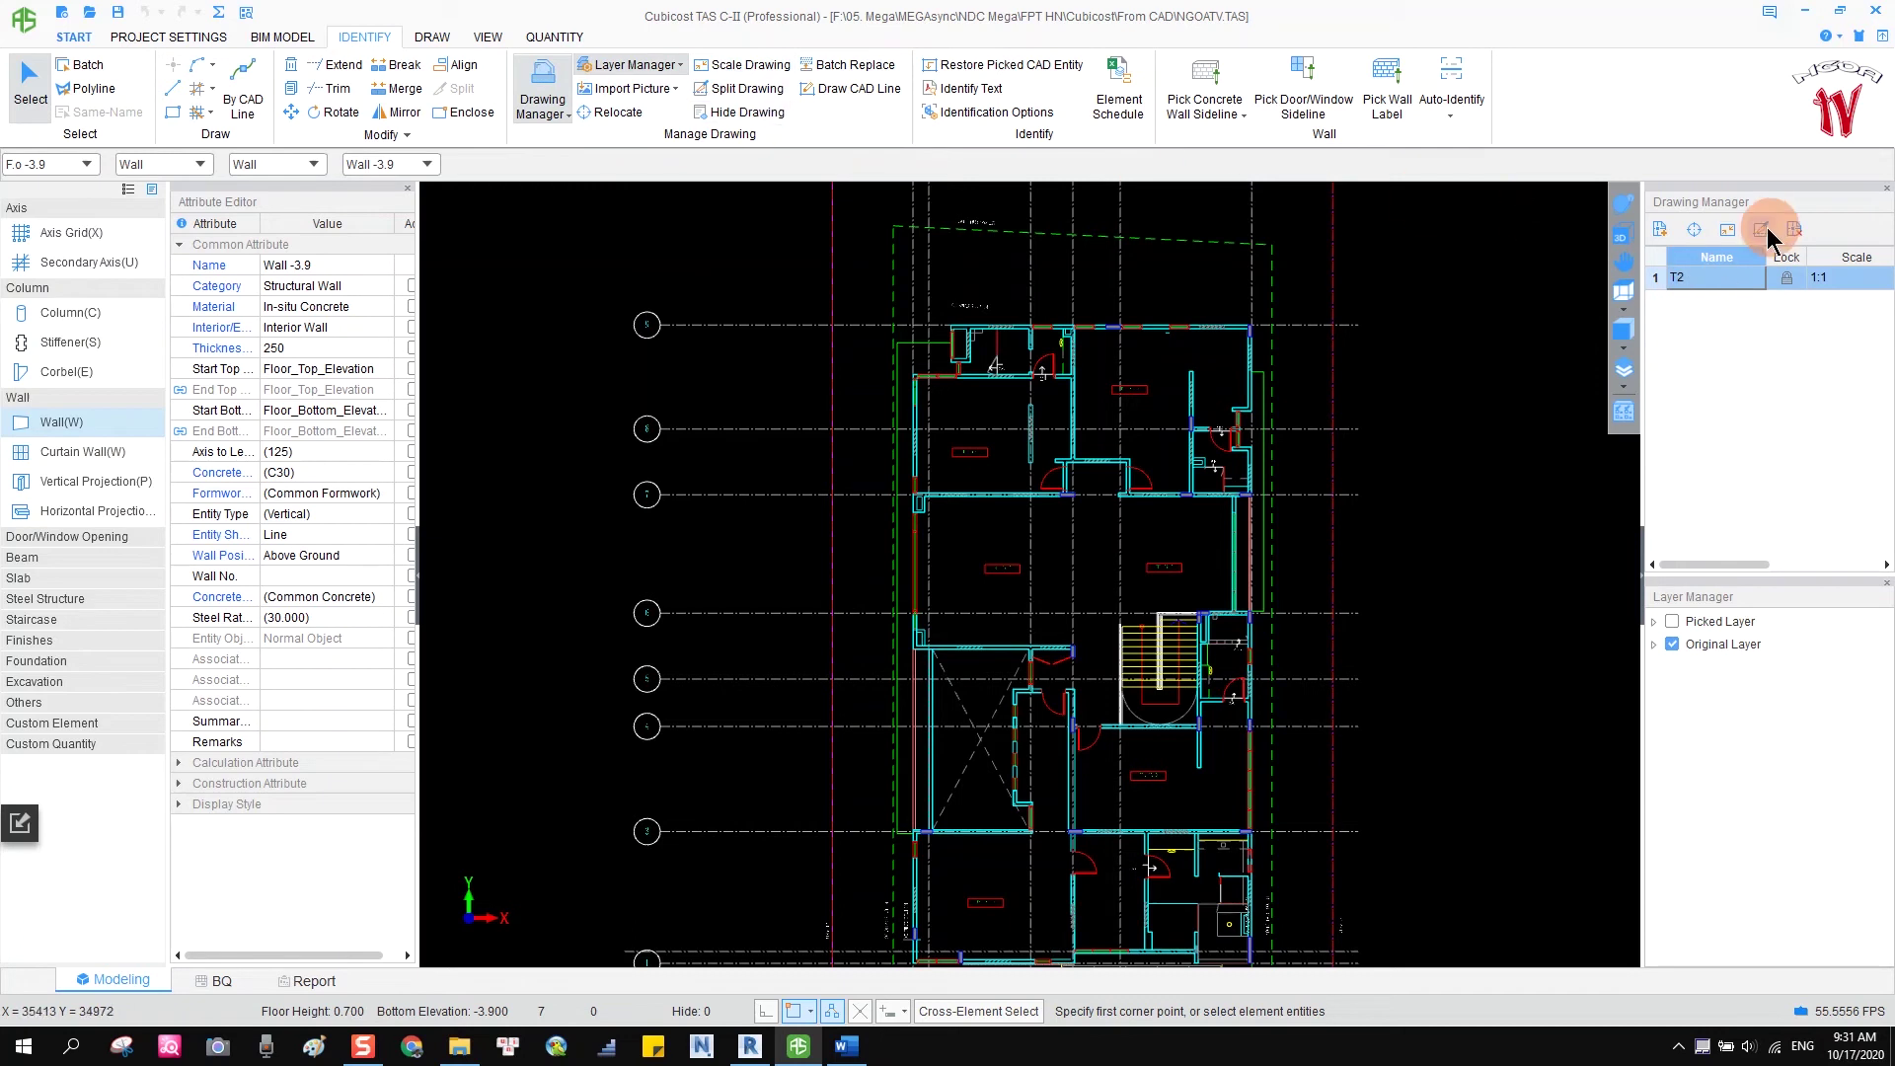
Look over the relocate and scale drawing tools, and read through the Identification Options without changing any setting.
left_click(1693, 230)
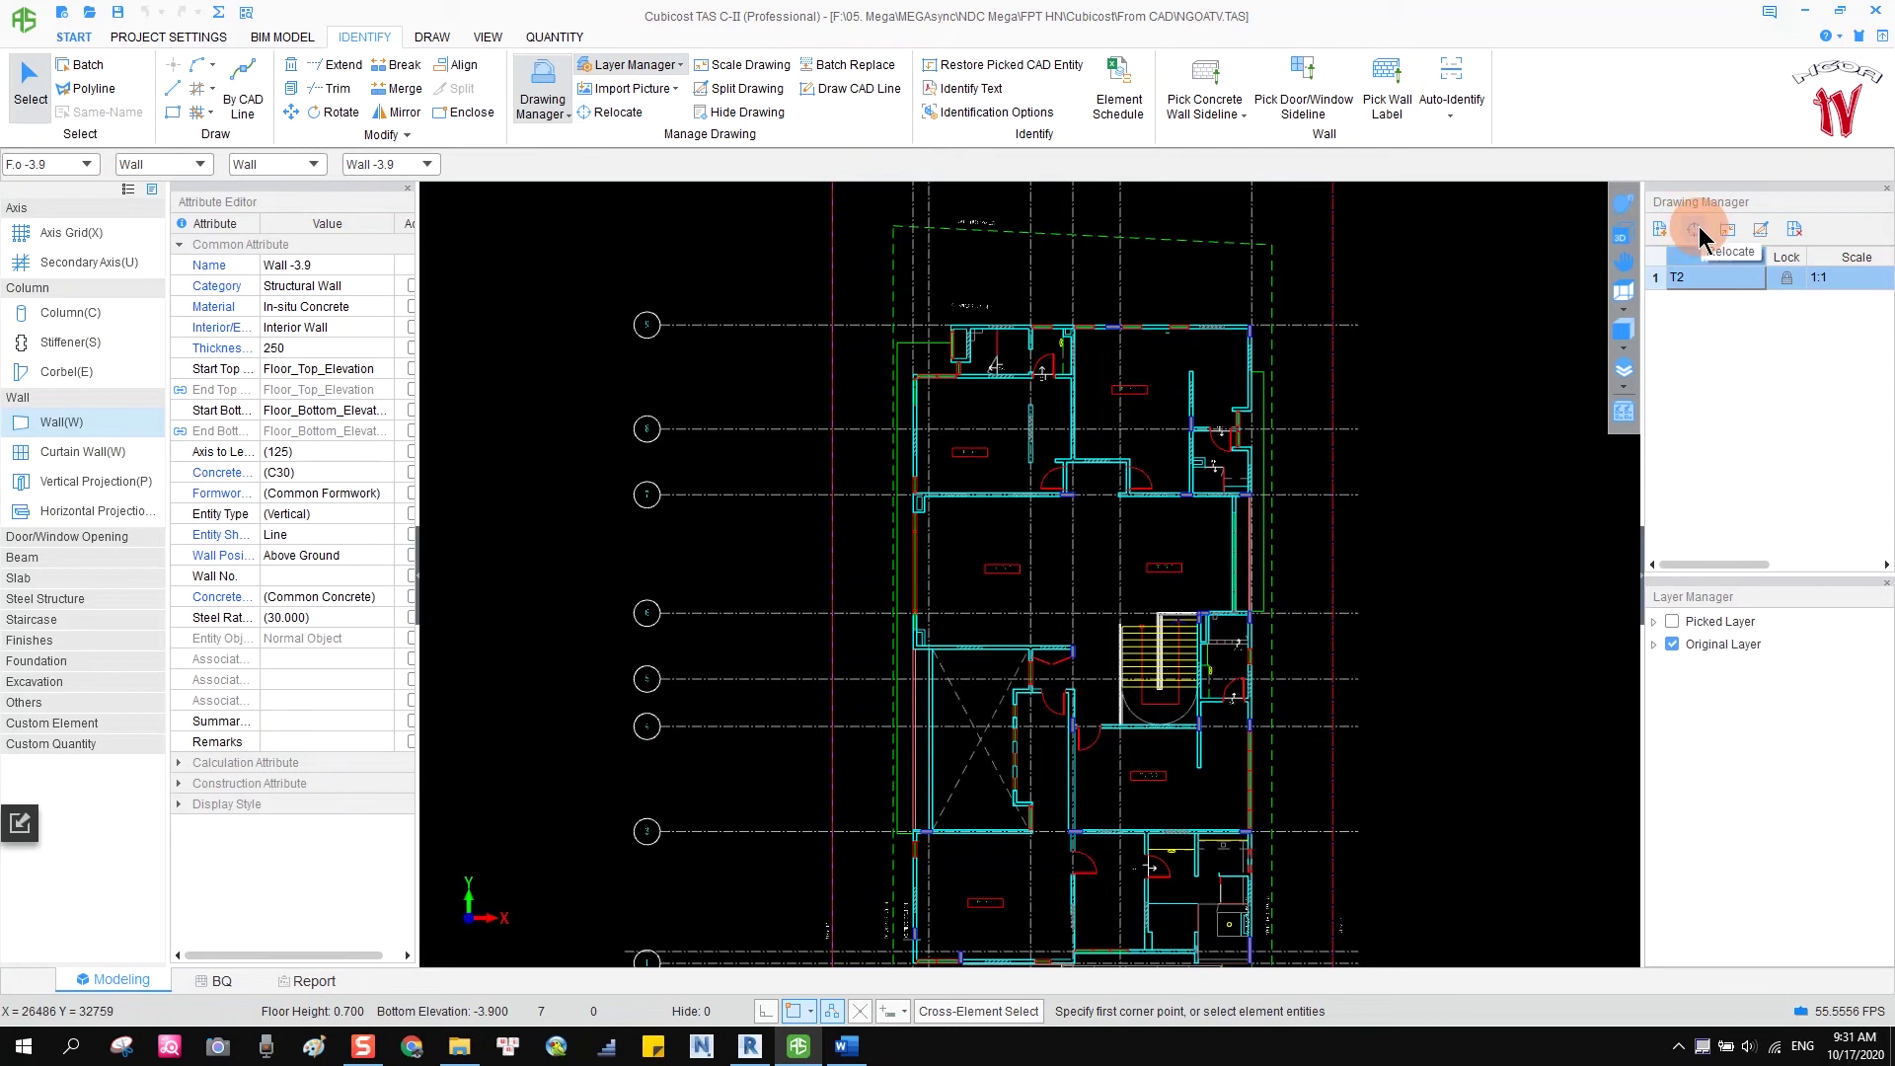
left_click(752, 65)
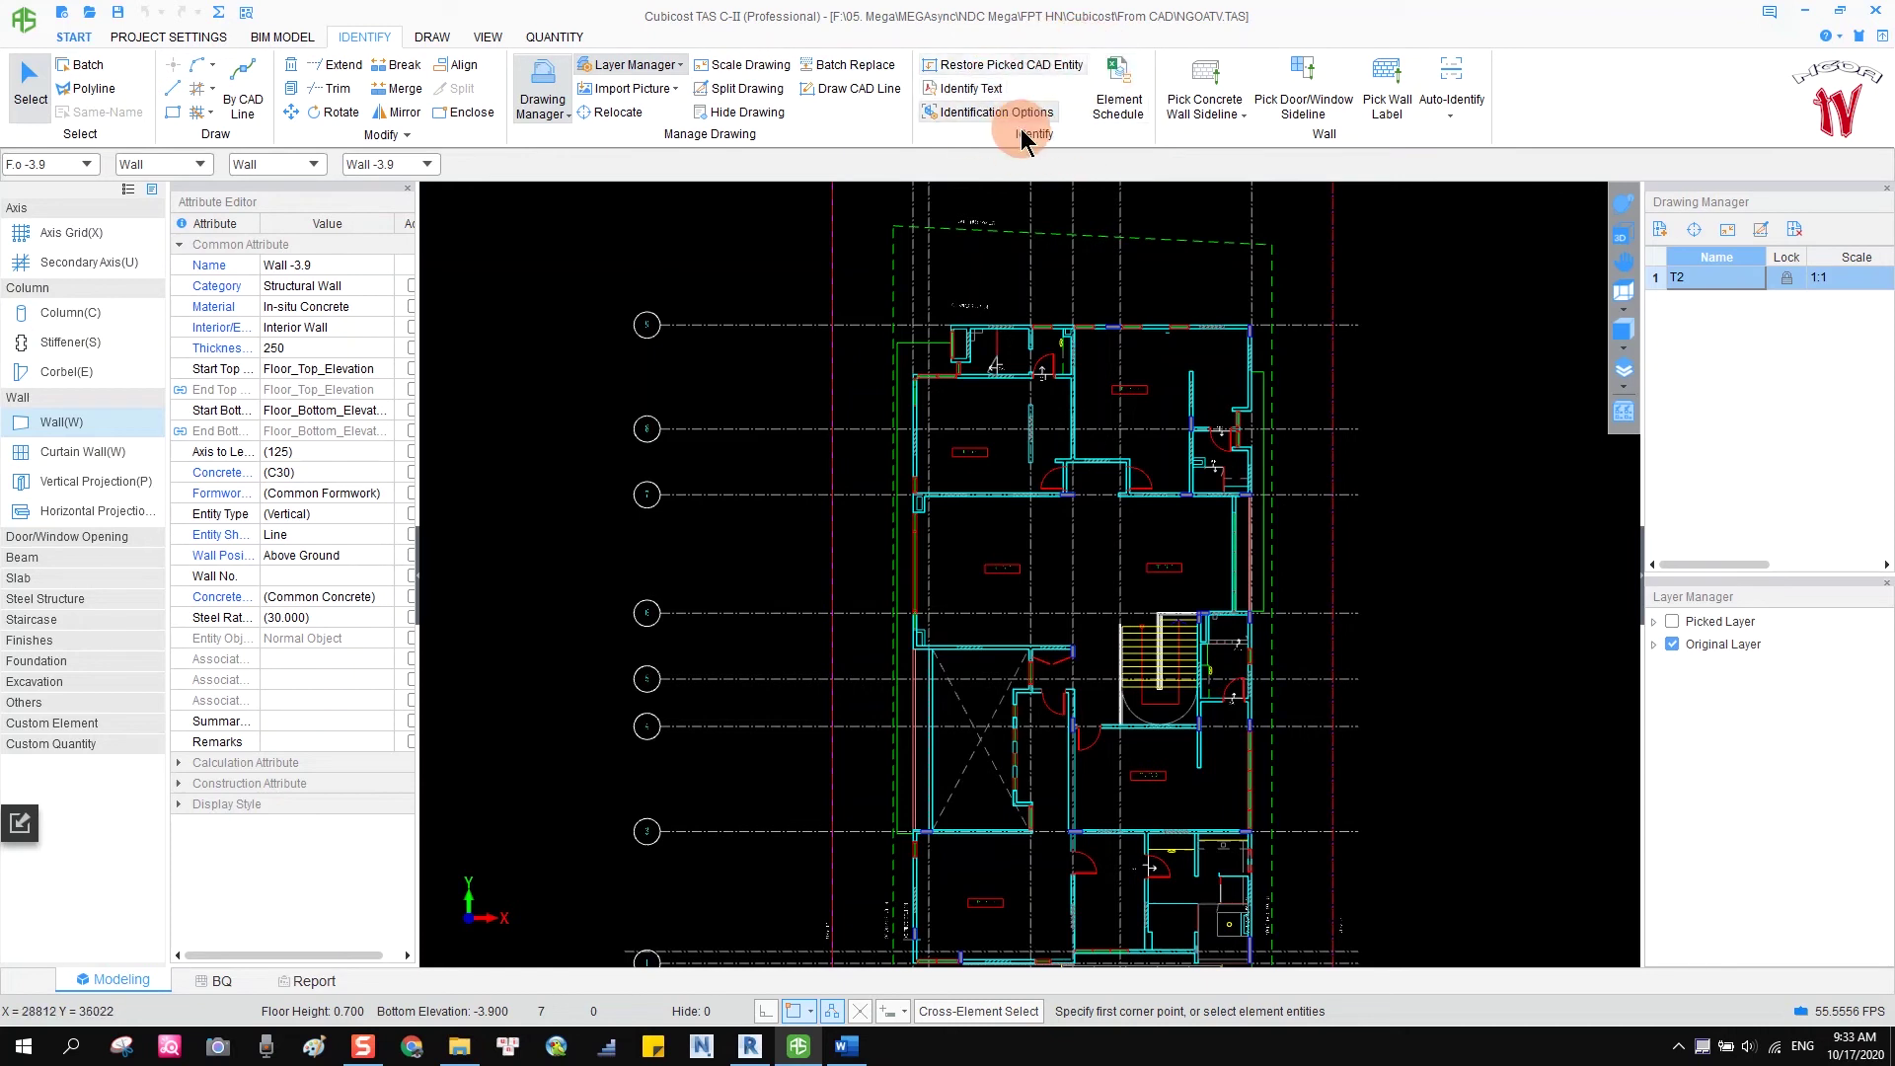
left_click(967, 112)
scroll(1115, 464, "down", 5)
scroll(1140, 498, "up", 5)
scroll(1036, 409, "down", 10)
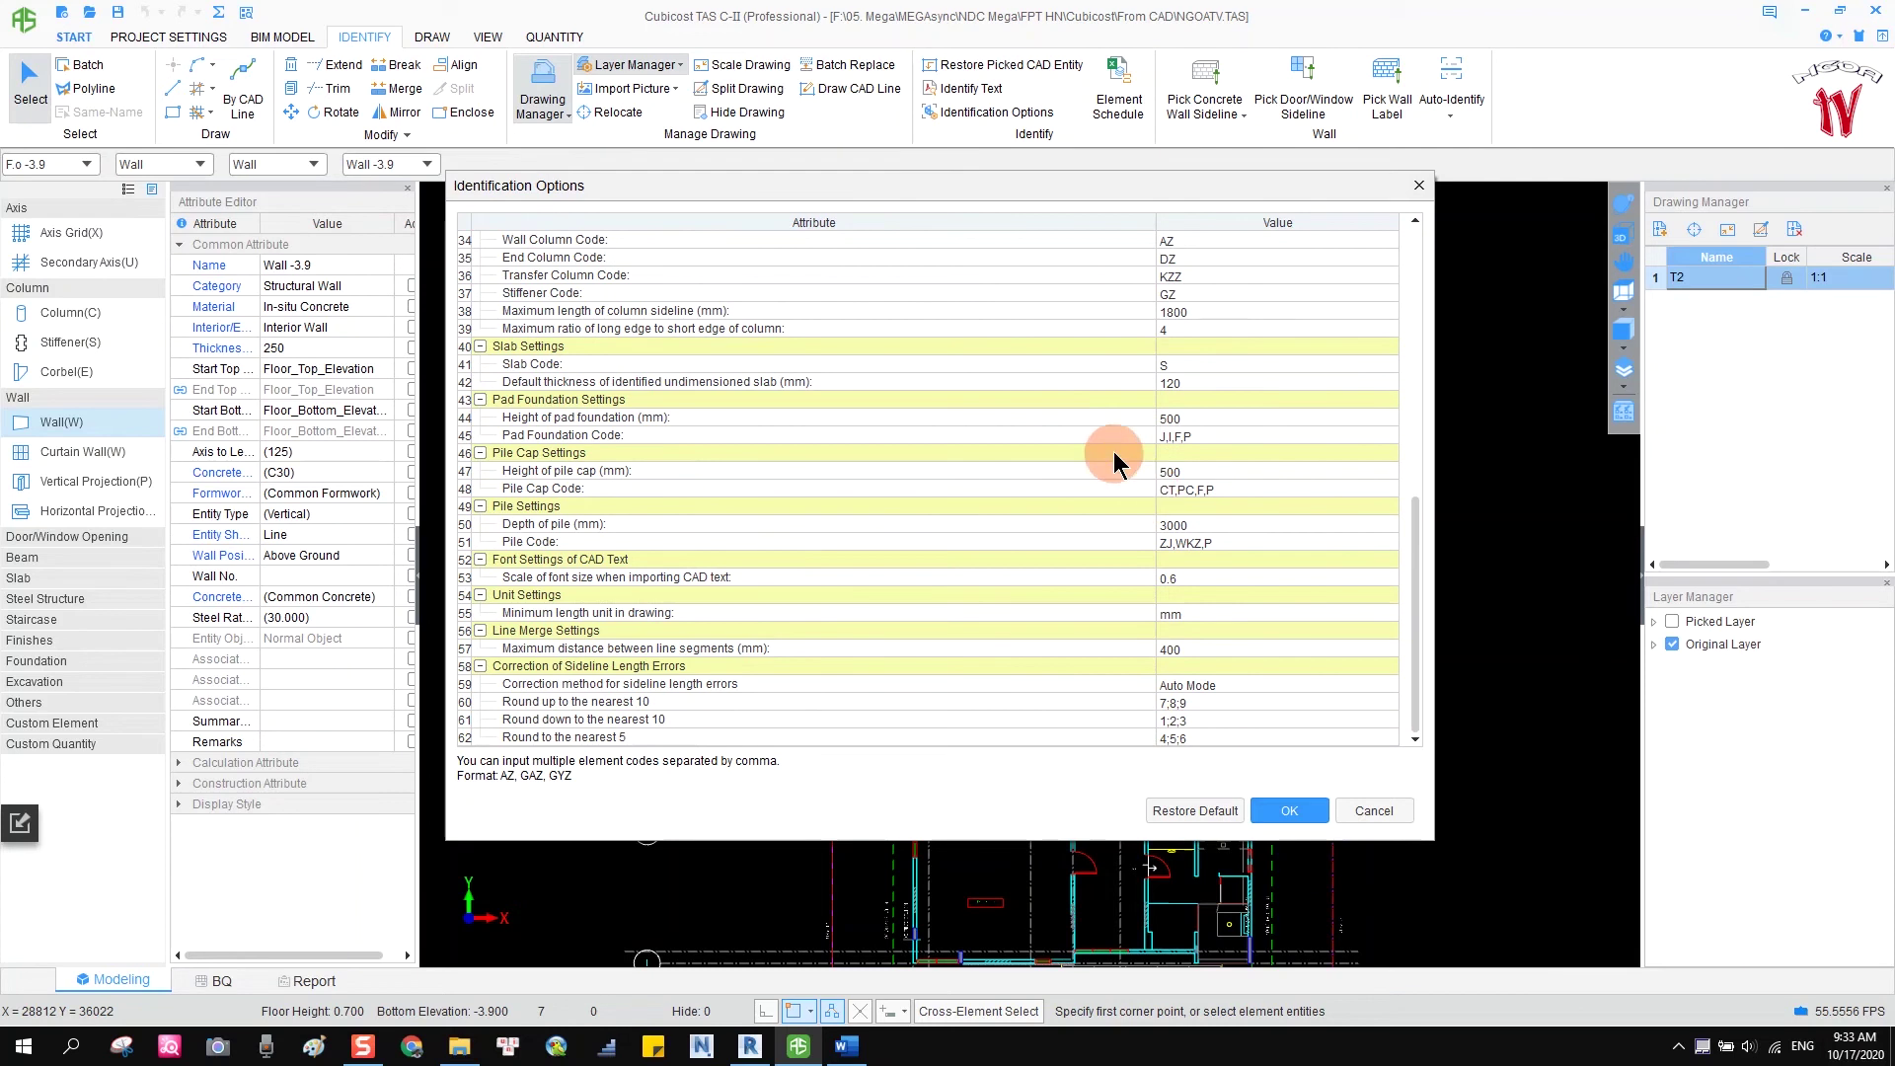
scroll(1085, 454, "up", 10)
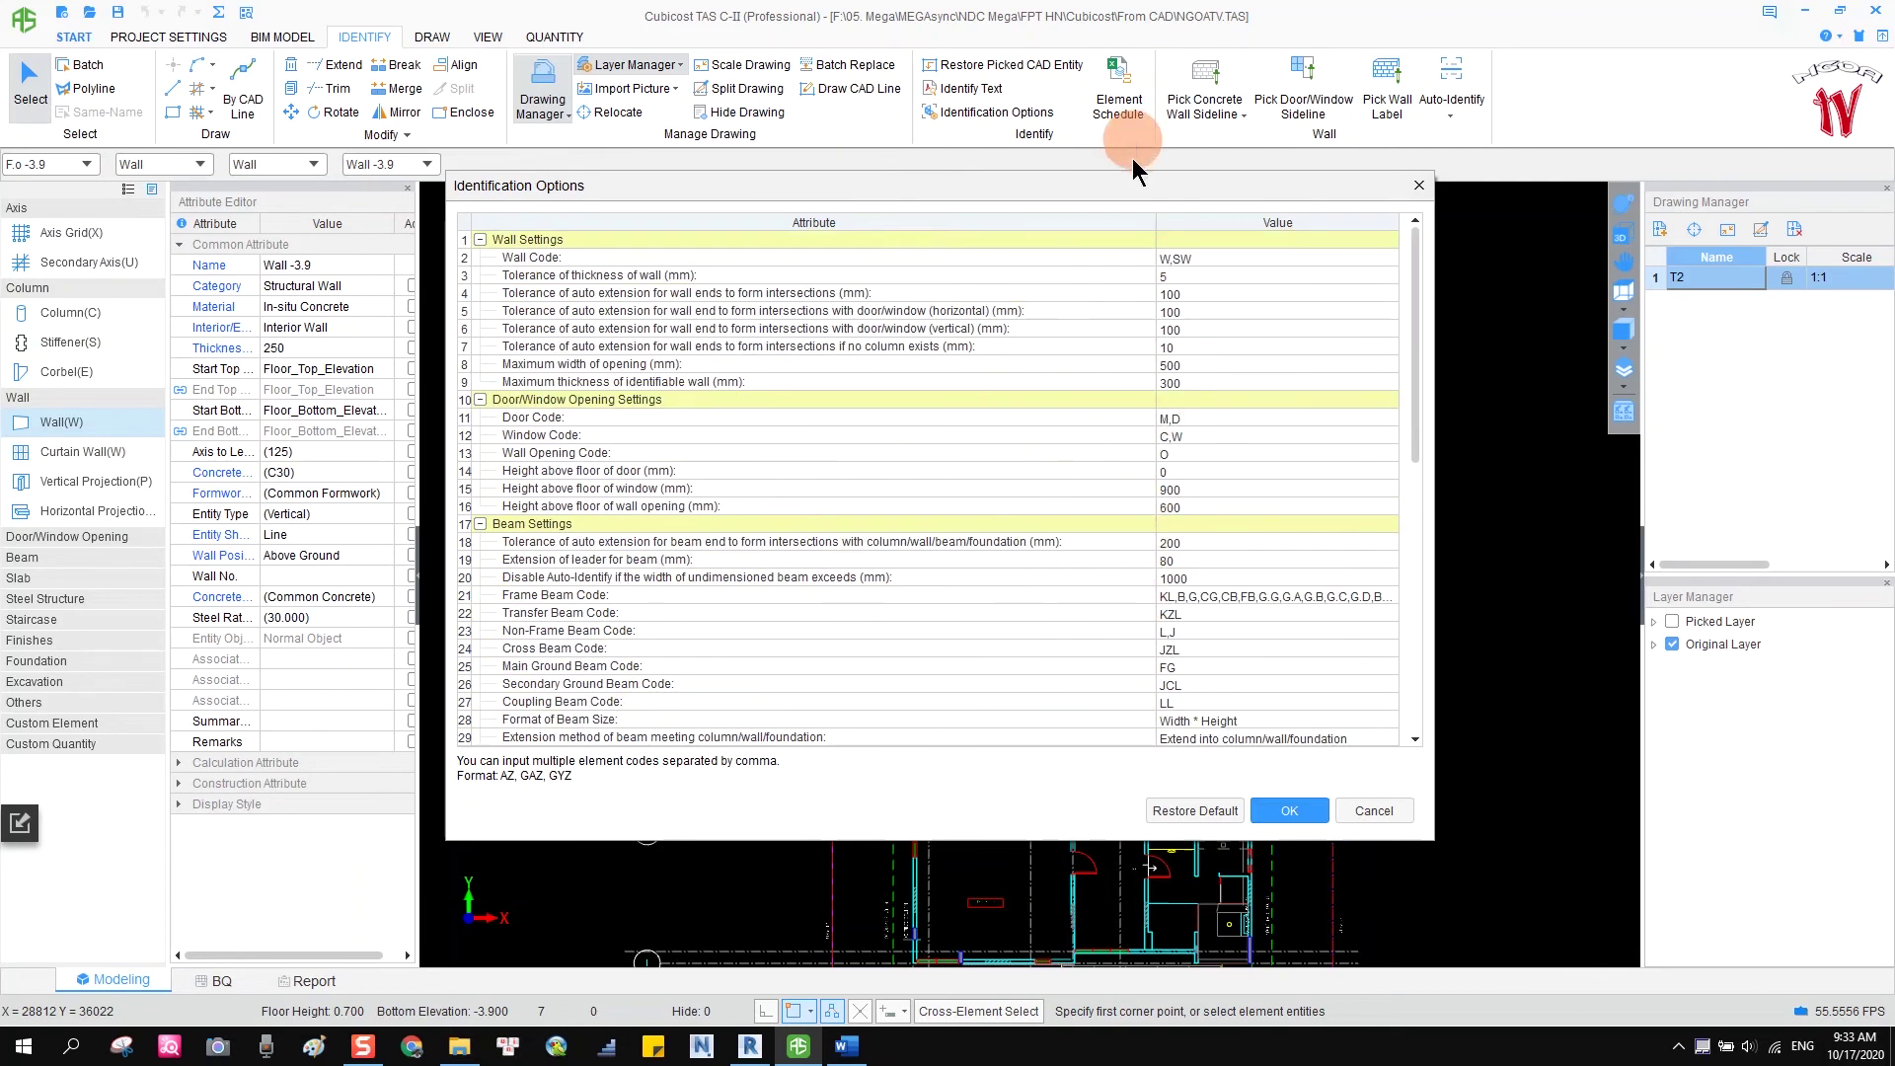
left_click(1393, 809)
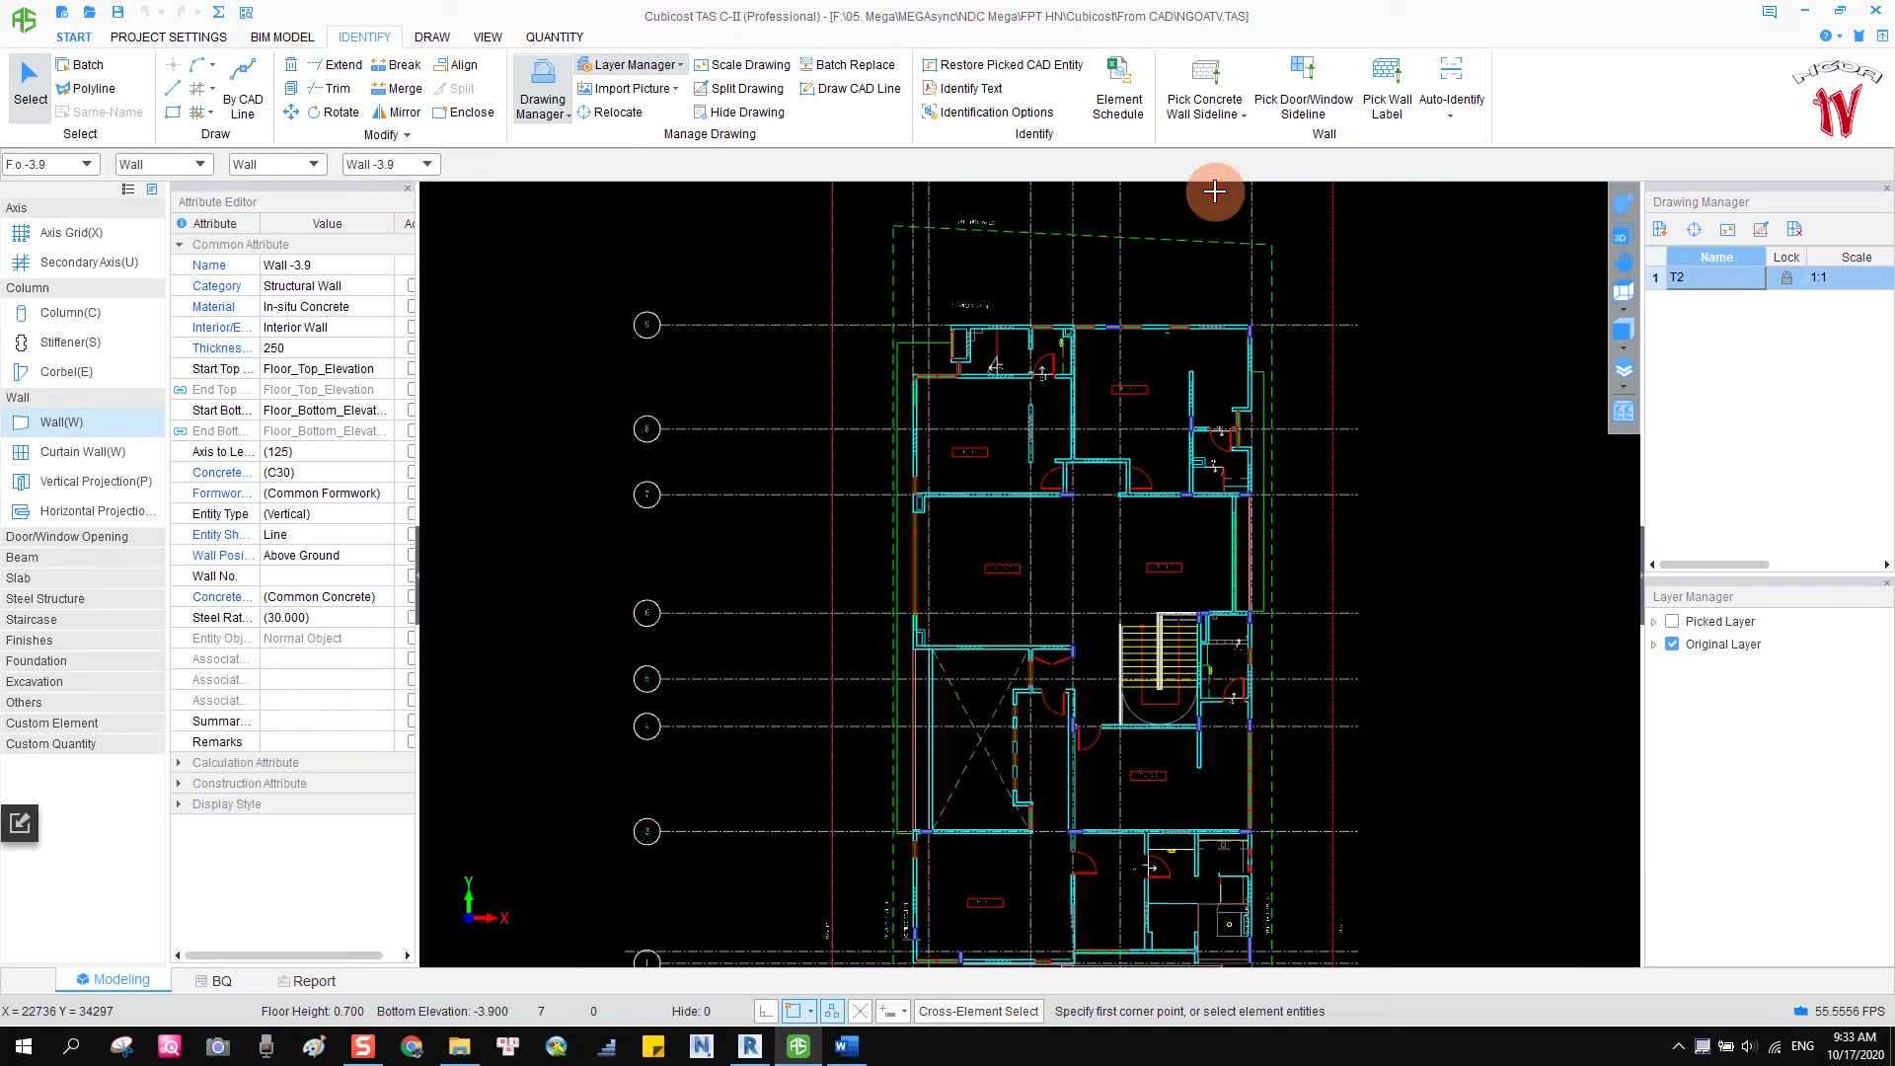
Try the Element Schedule identification on the upper part of the T2 drawing.
left_click(1115, 109)
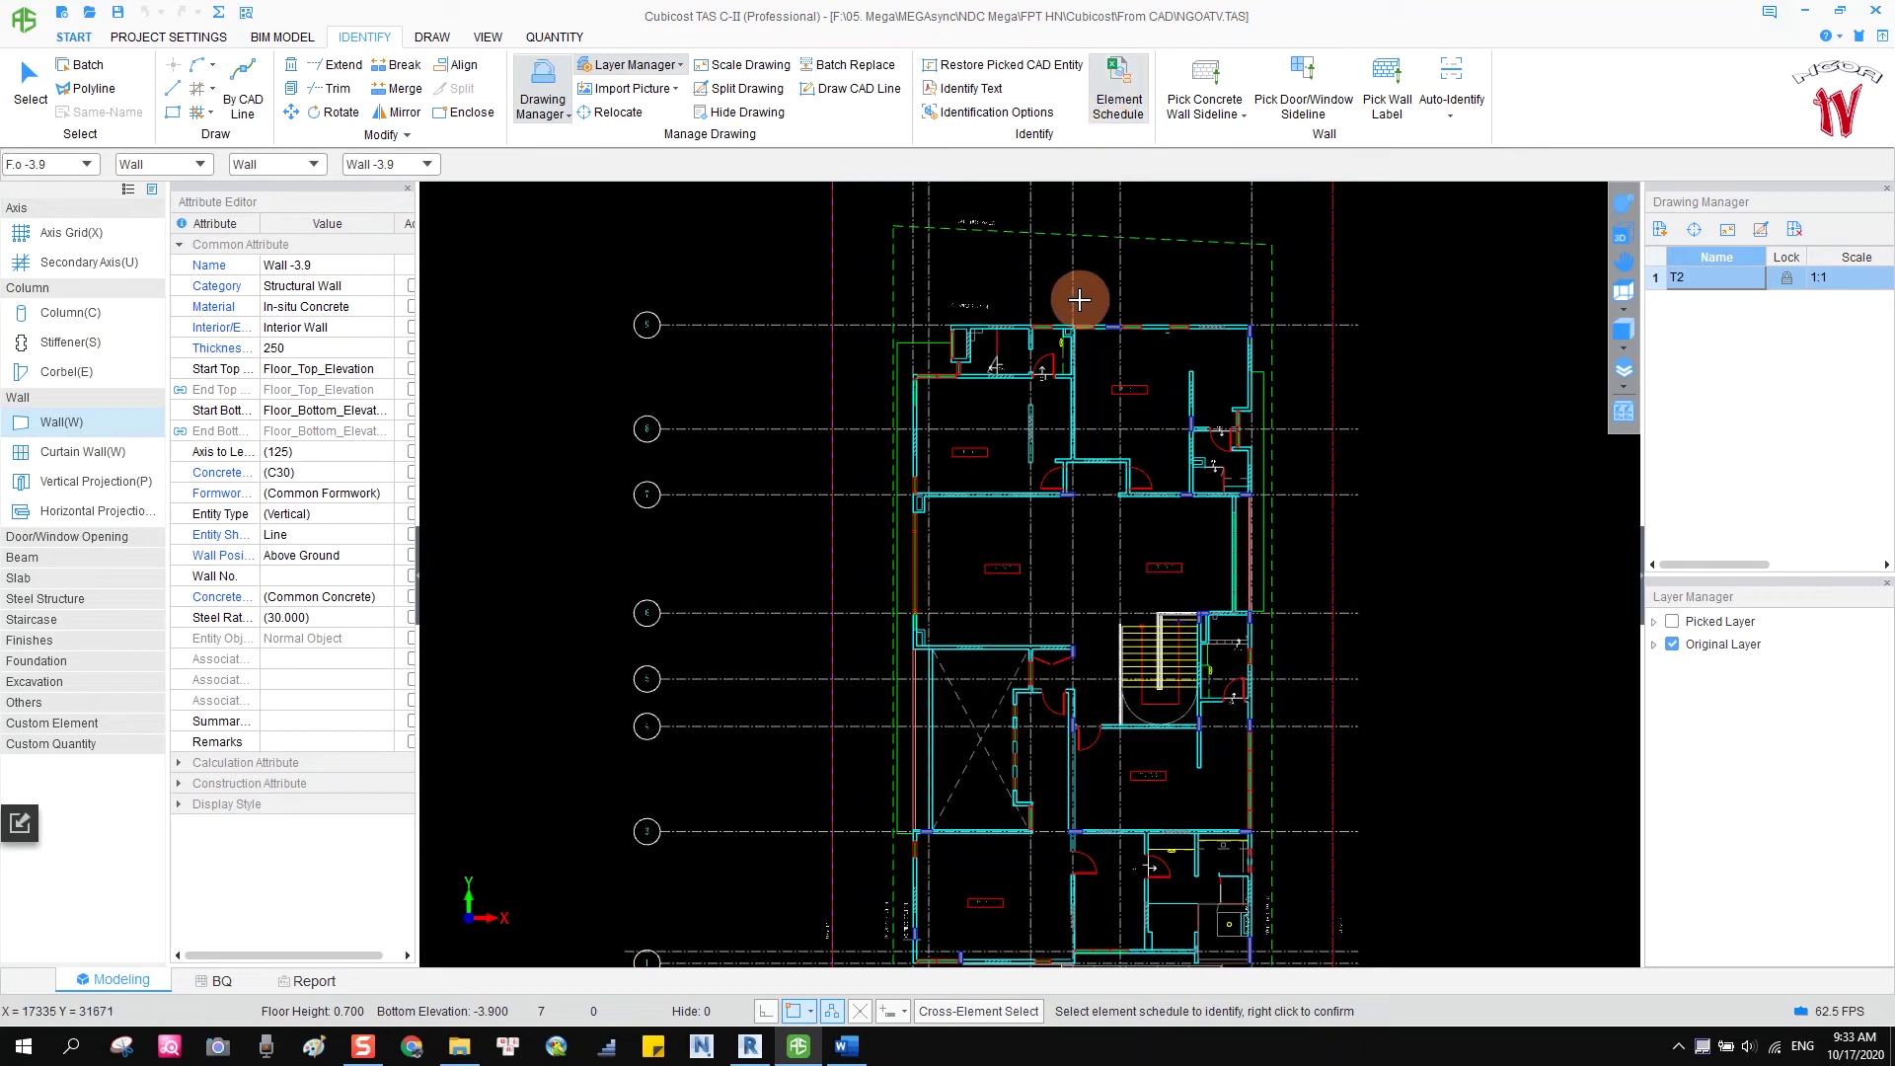
scroll(1115, 343, "up", 2)
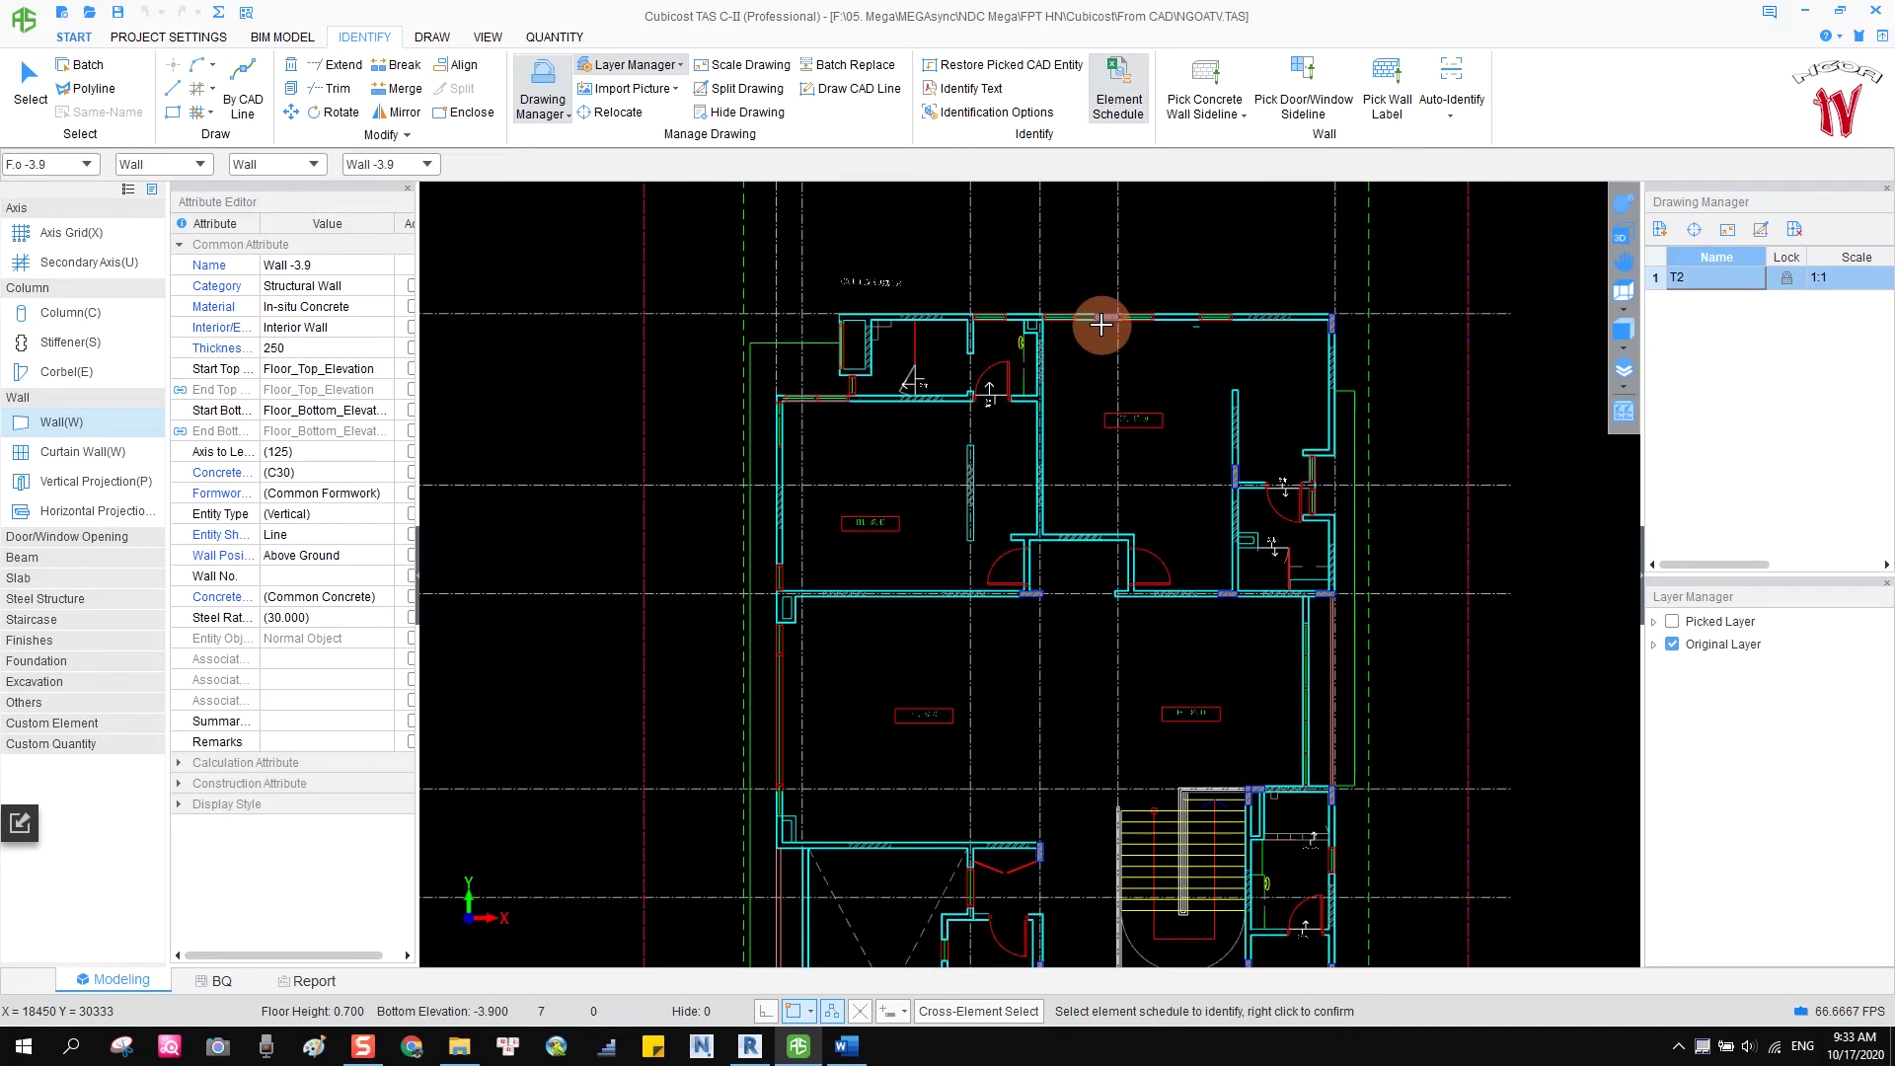
left_click(1101, 323)
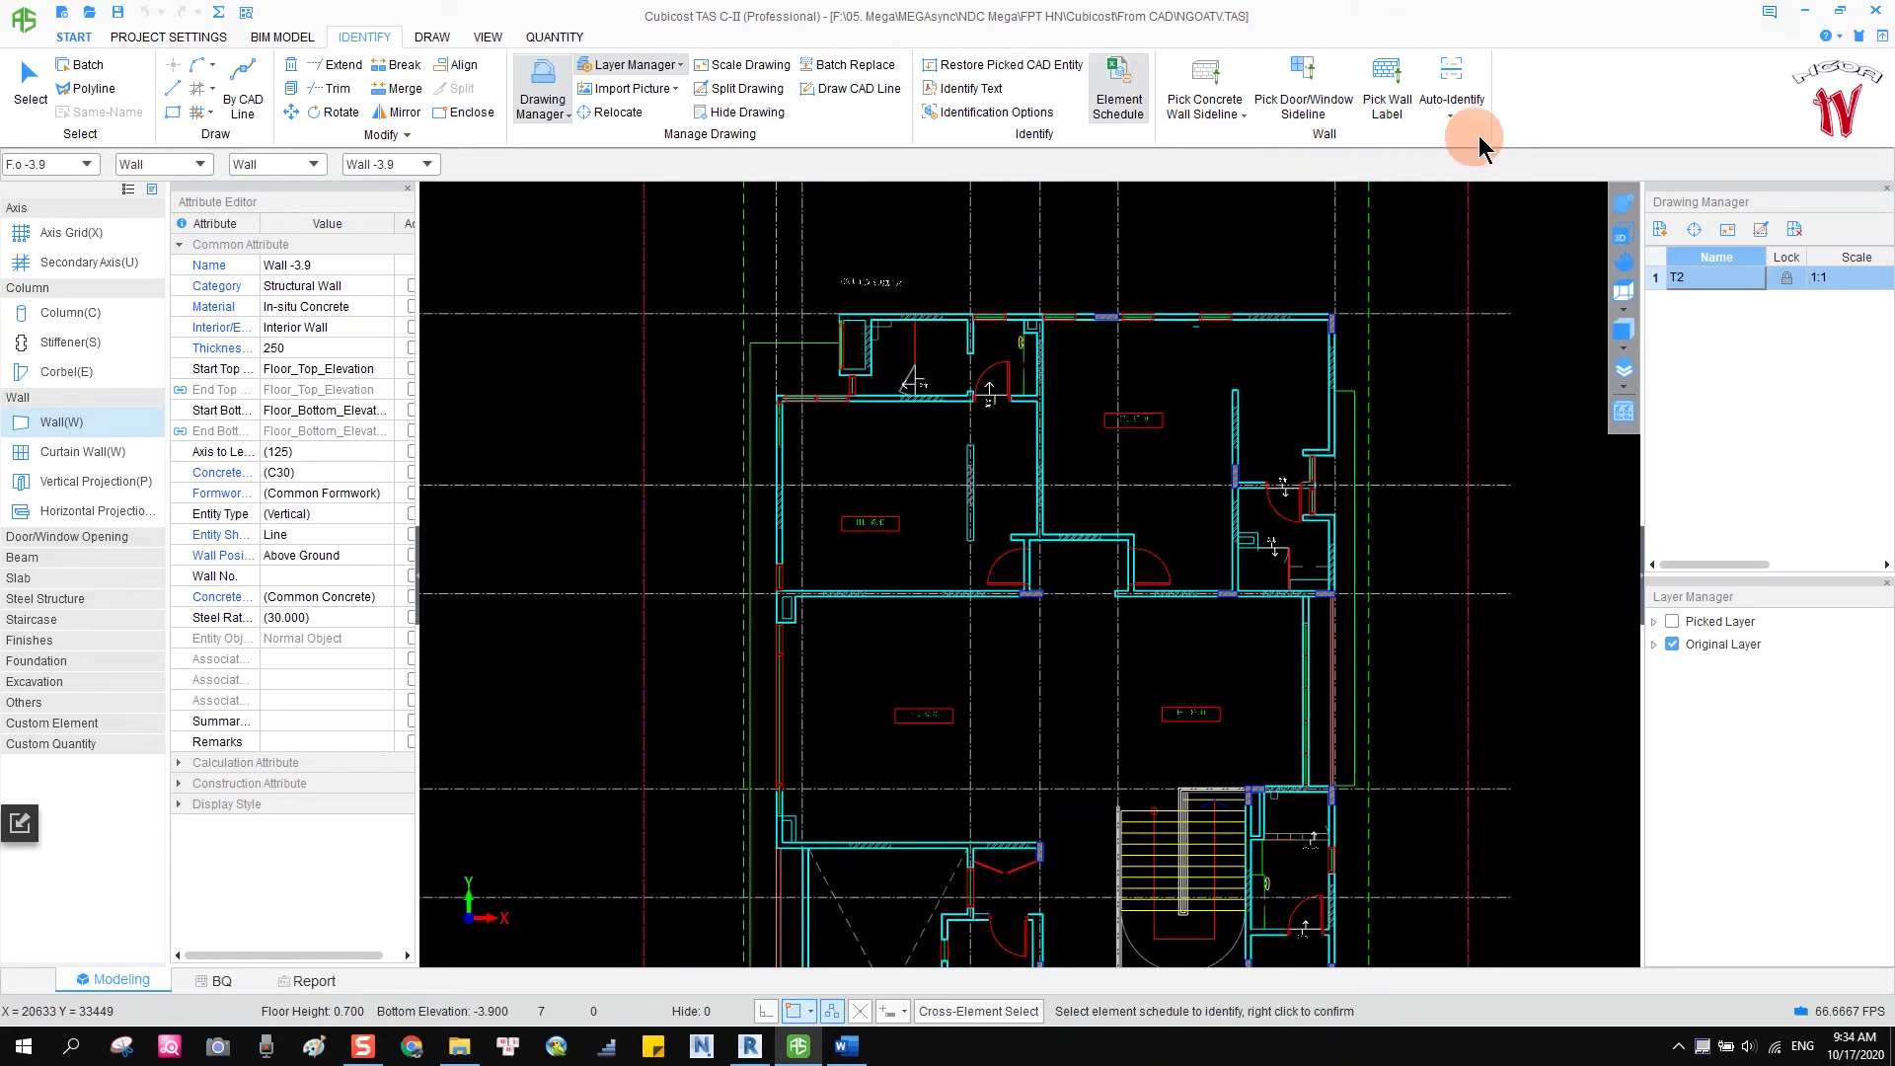
Compare the identification tools for Column, Wall and Beam, making Beam the current element type.
left_click(67, 311)
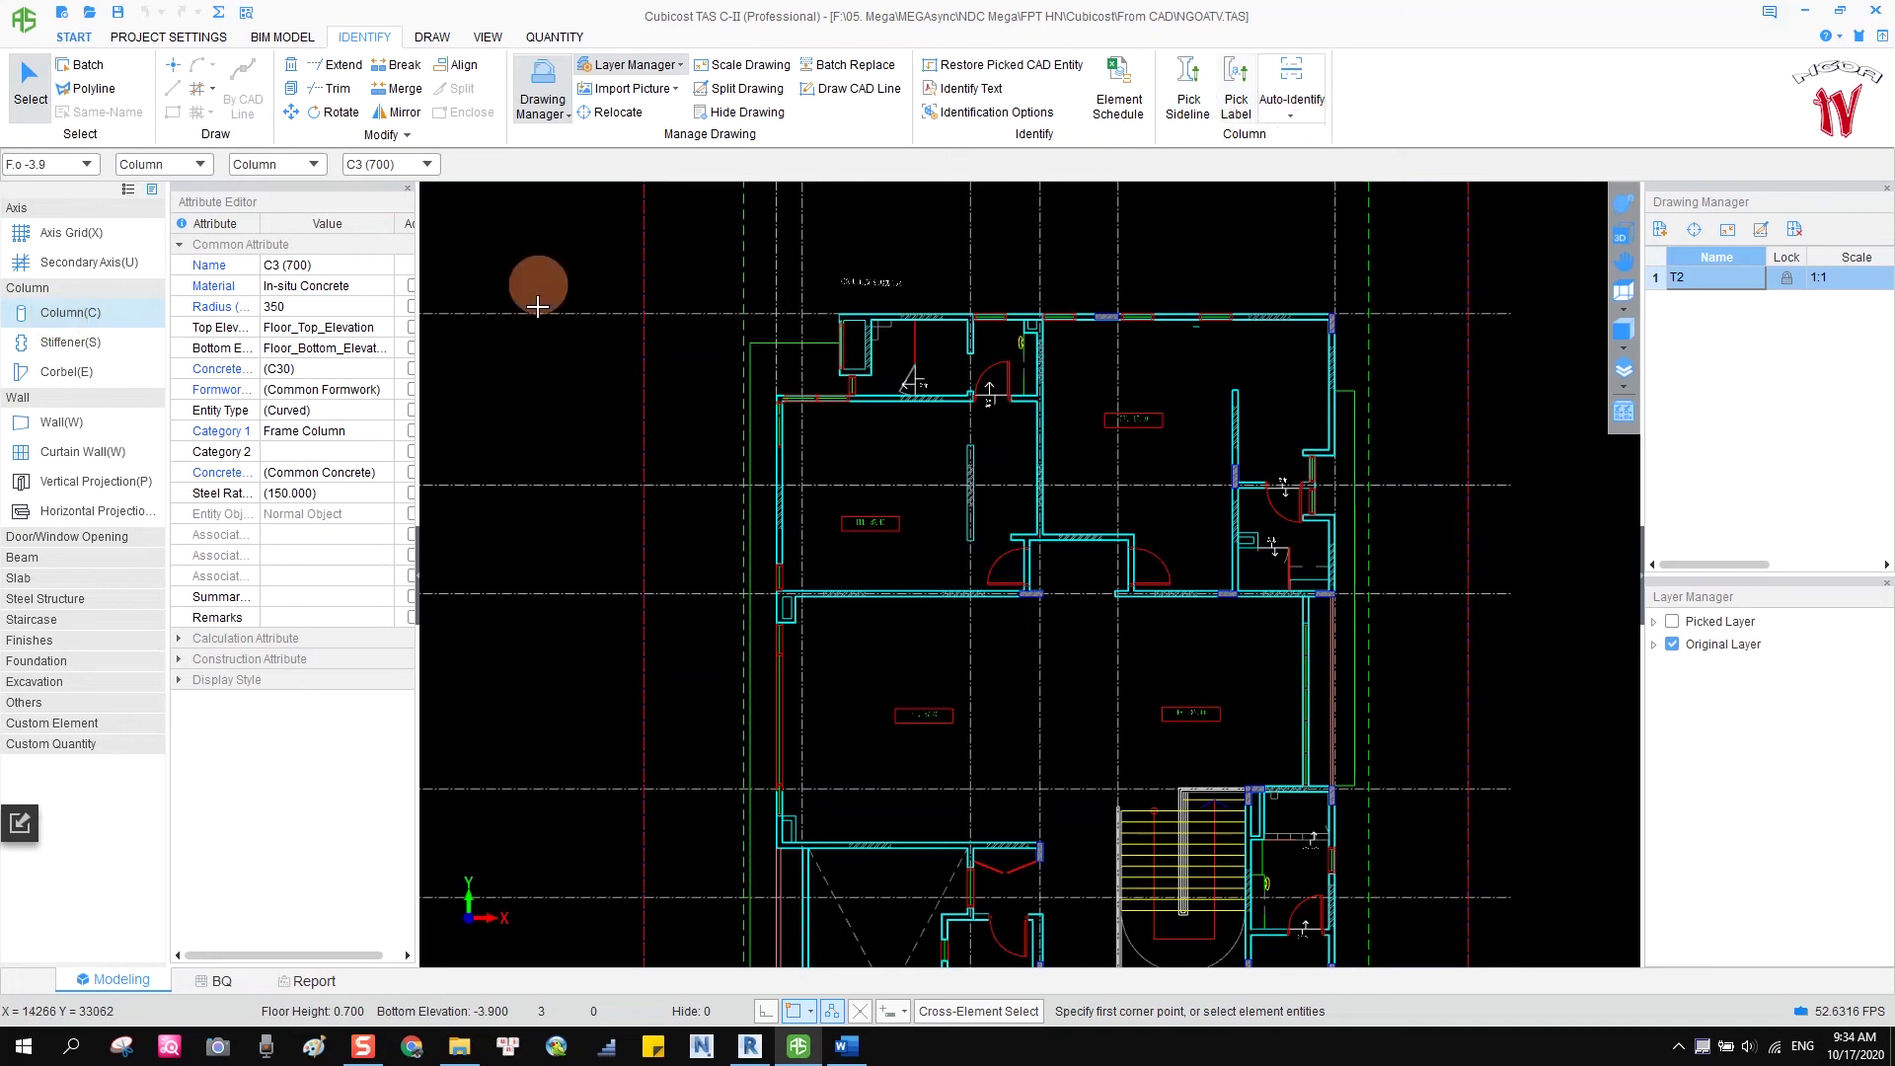
key("w")
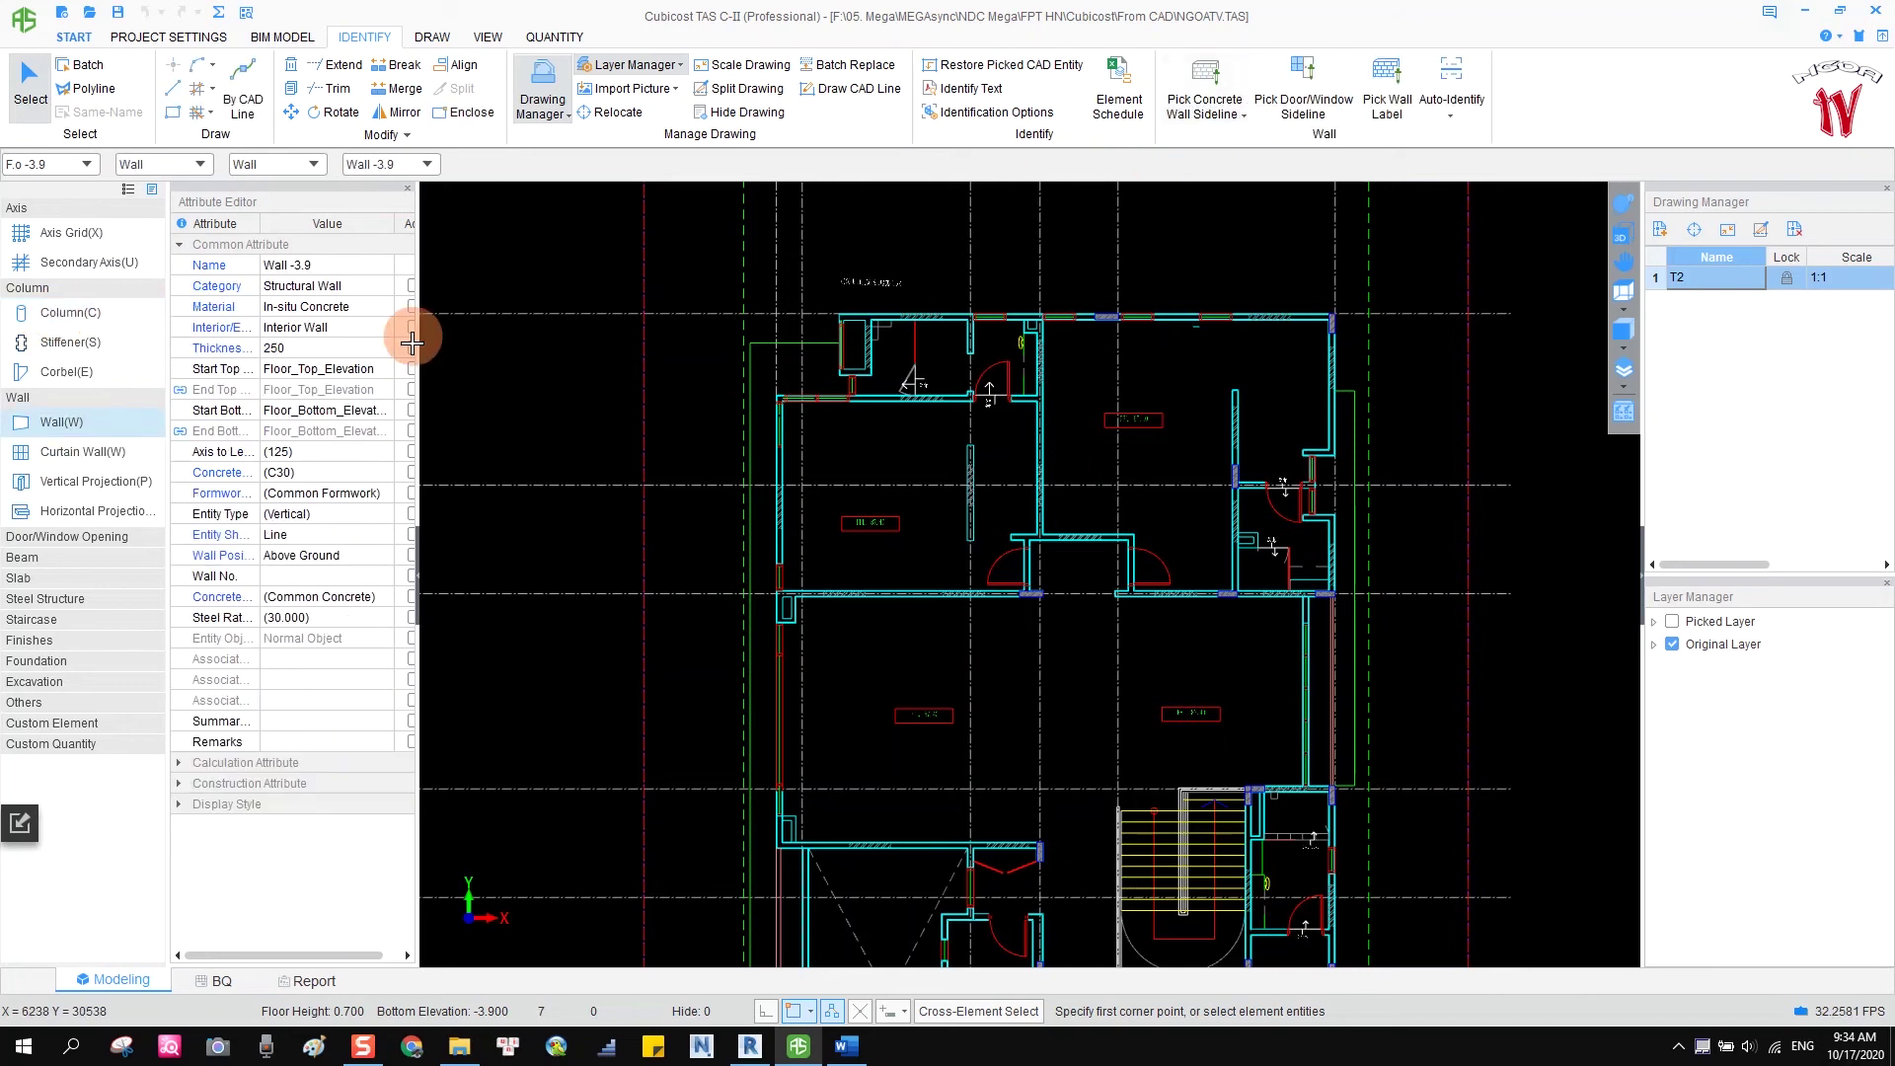
left_click(43, 556)
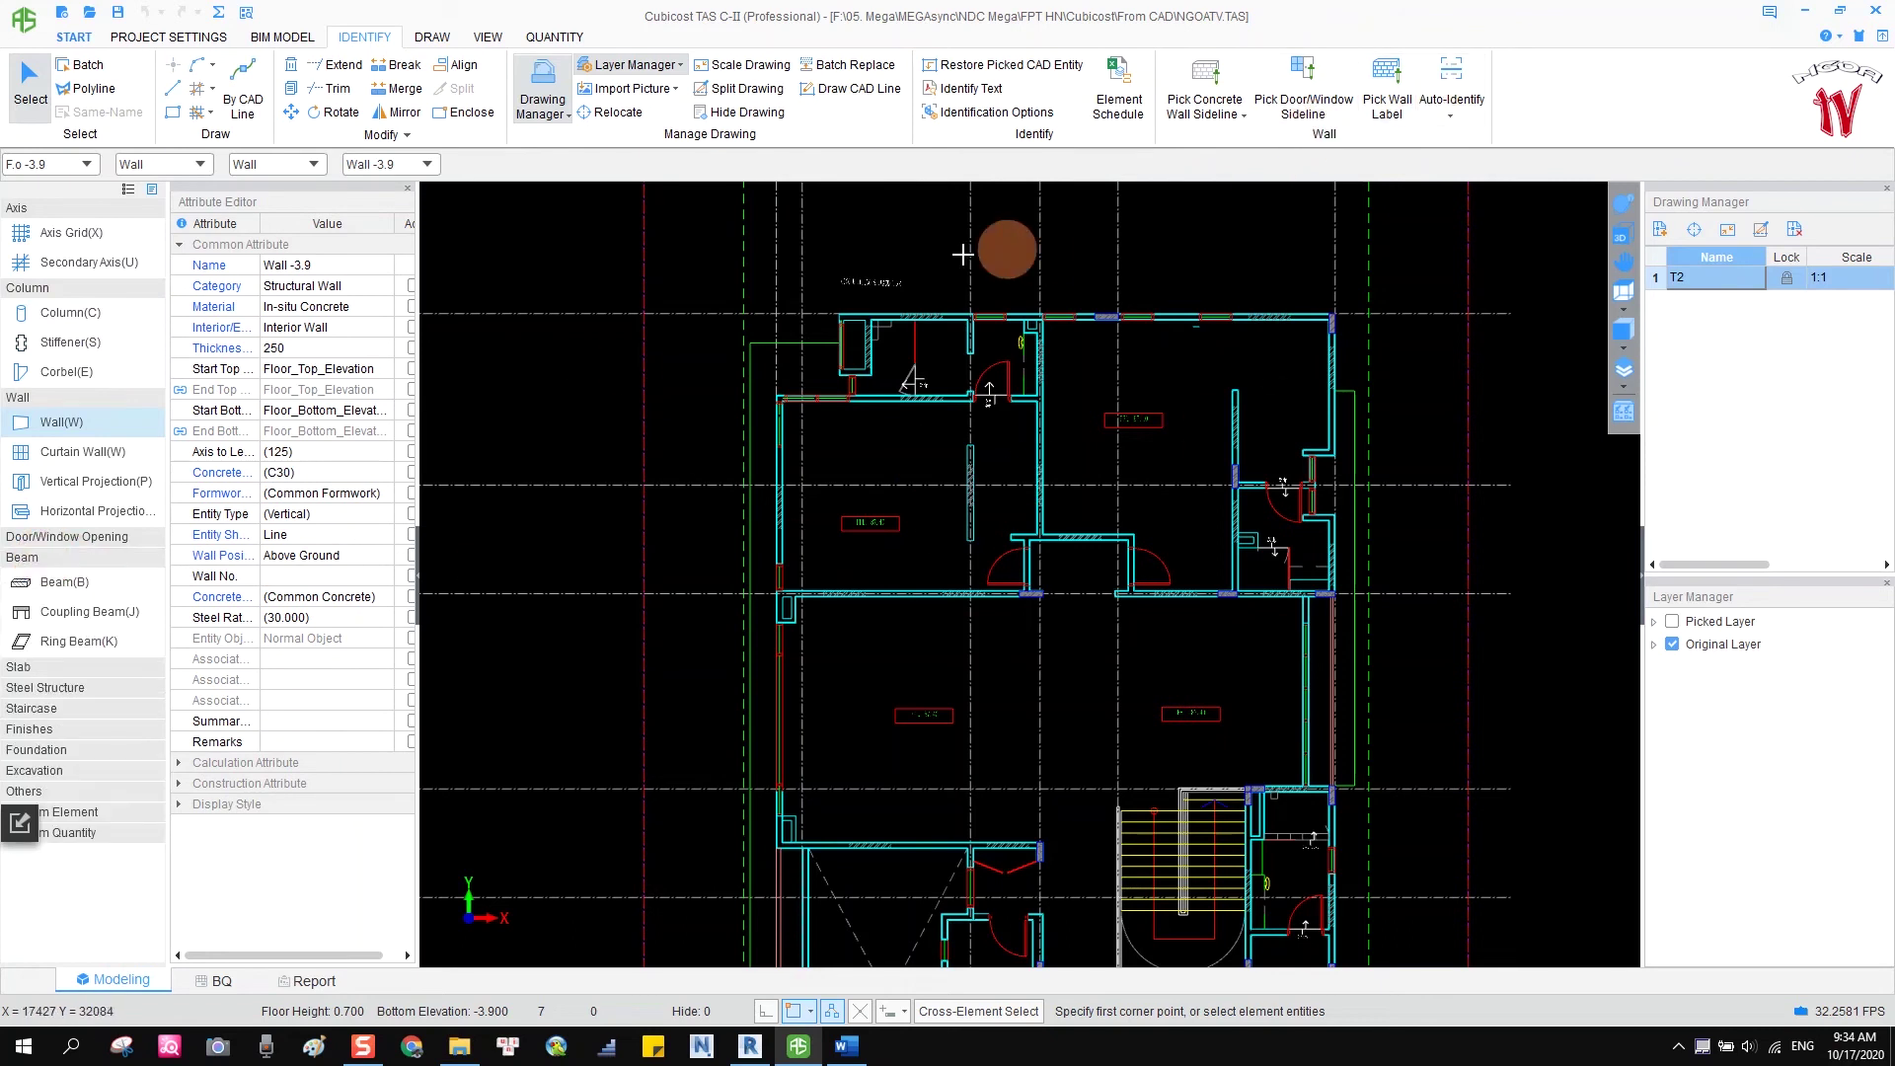
left_click(59, 581)
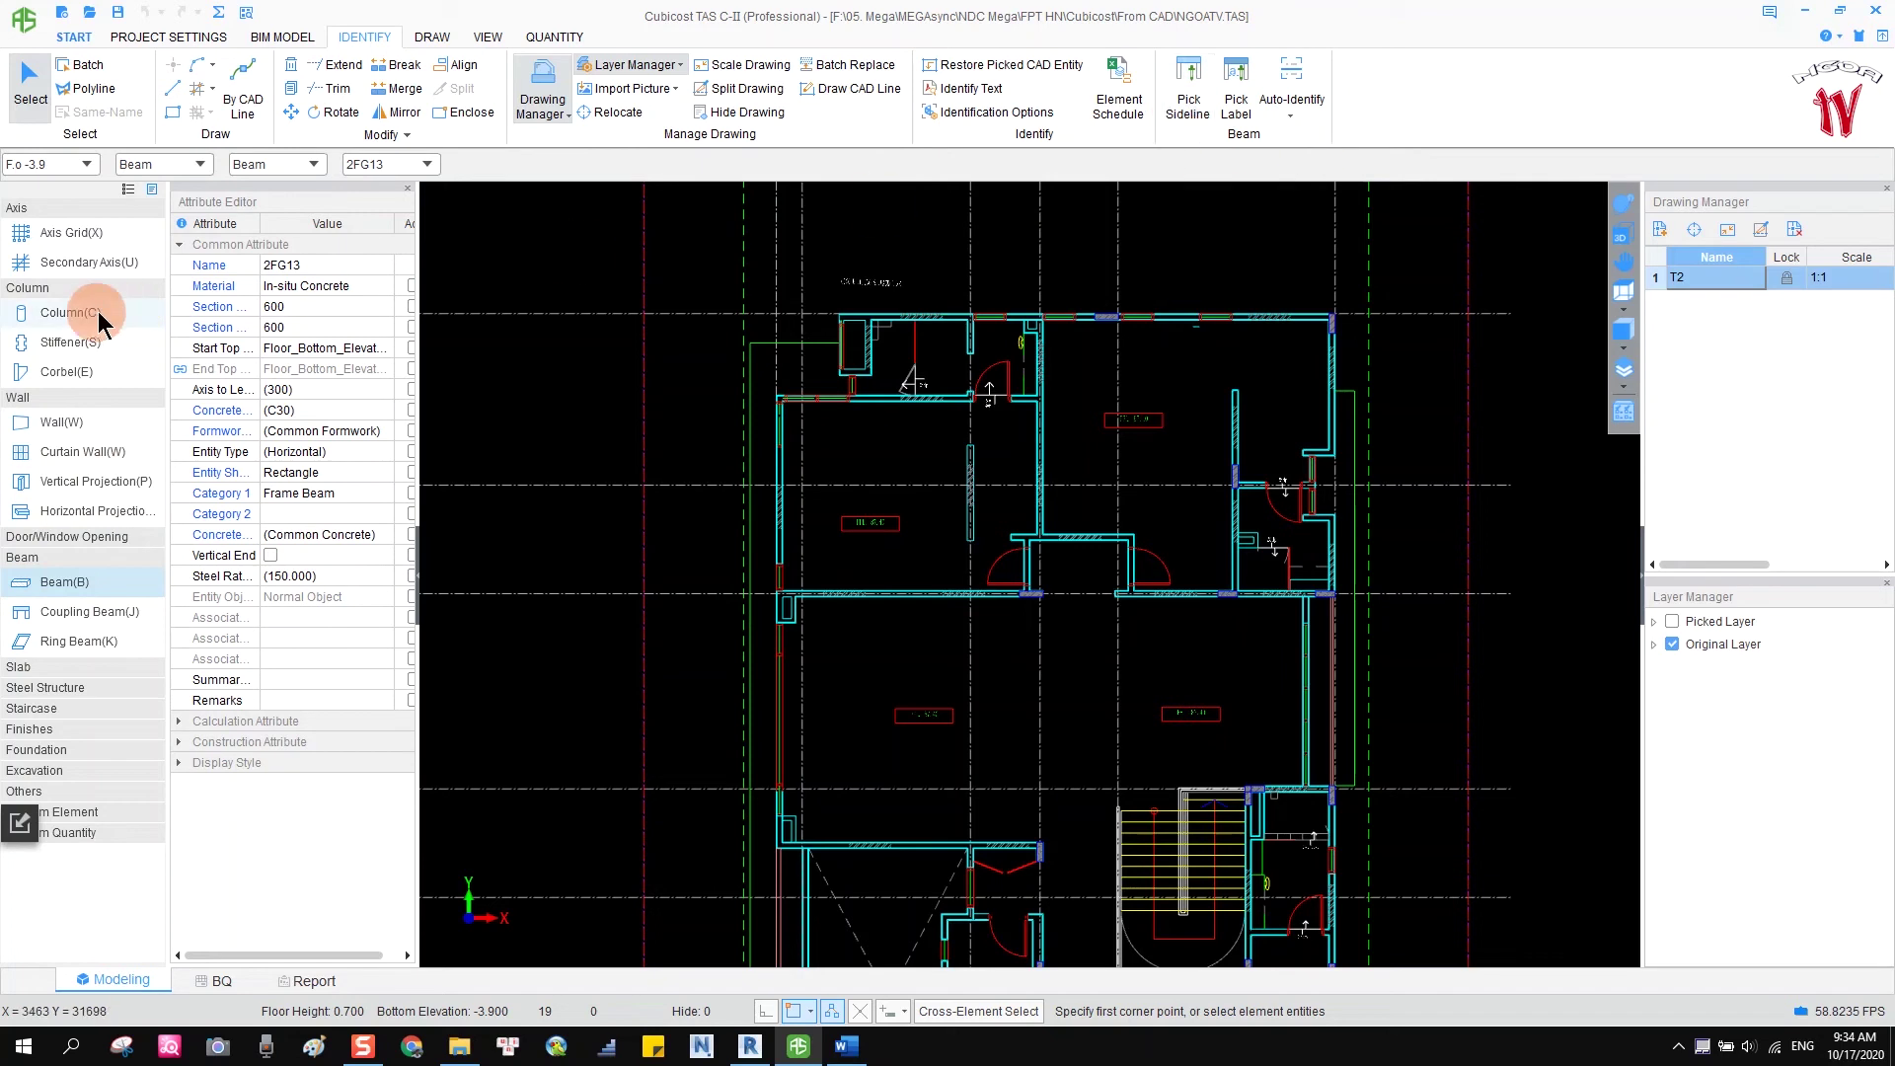
Switch to the drawing tools and compare those offered for Beam, Column and Wall, making Wall the current element type.
left_click(430, 36)
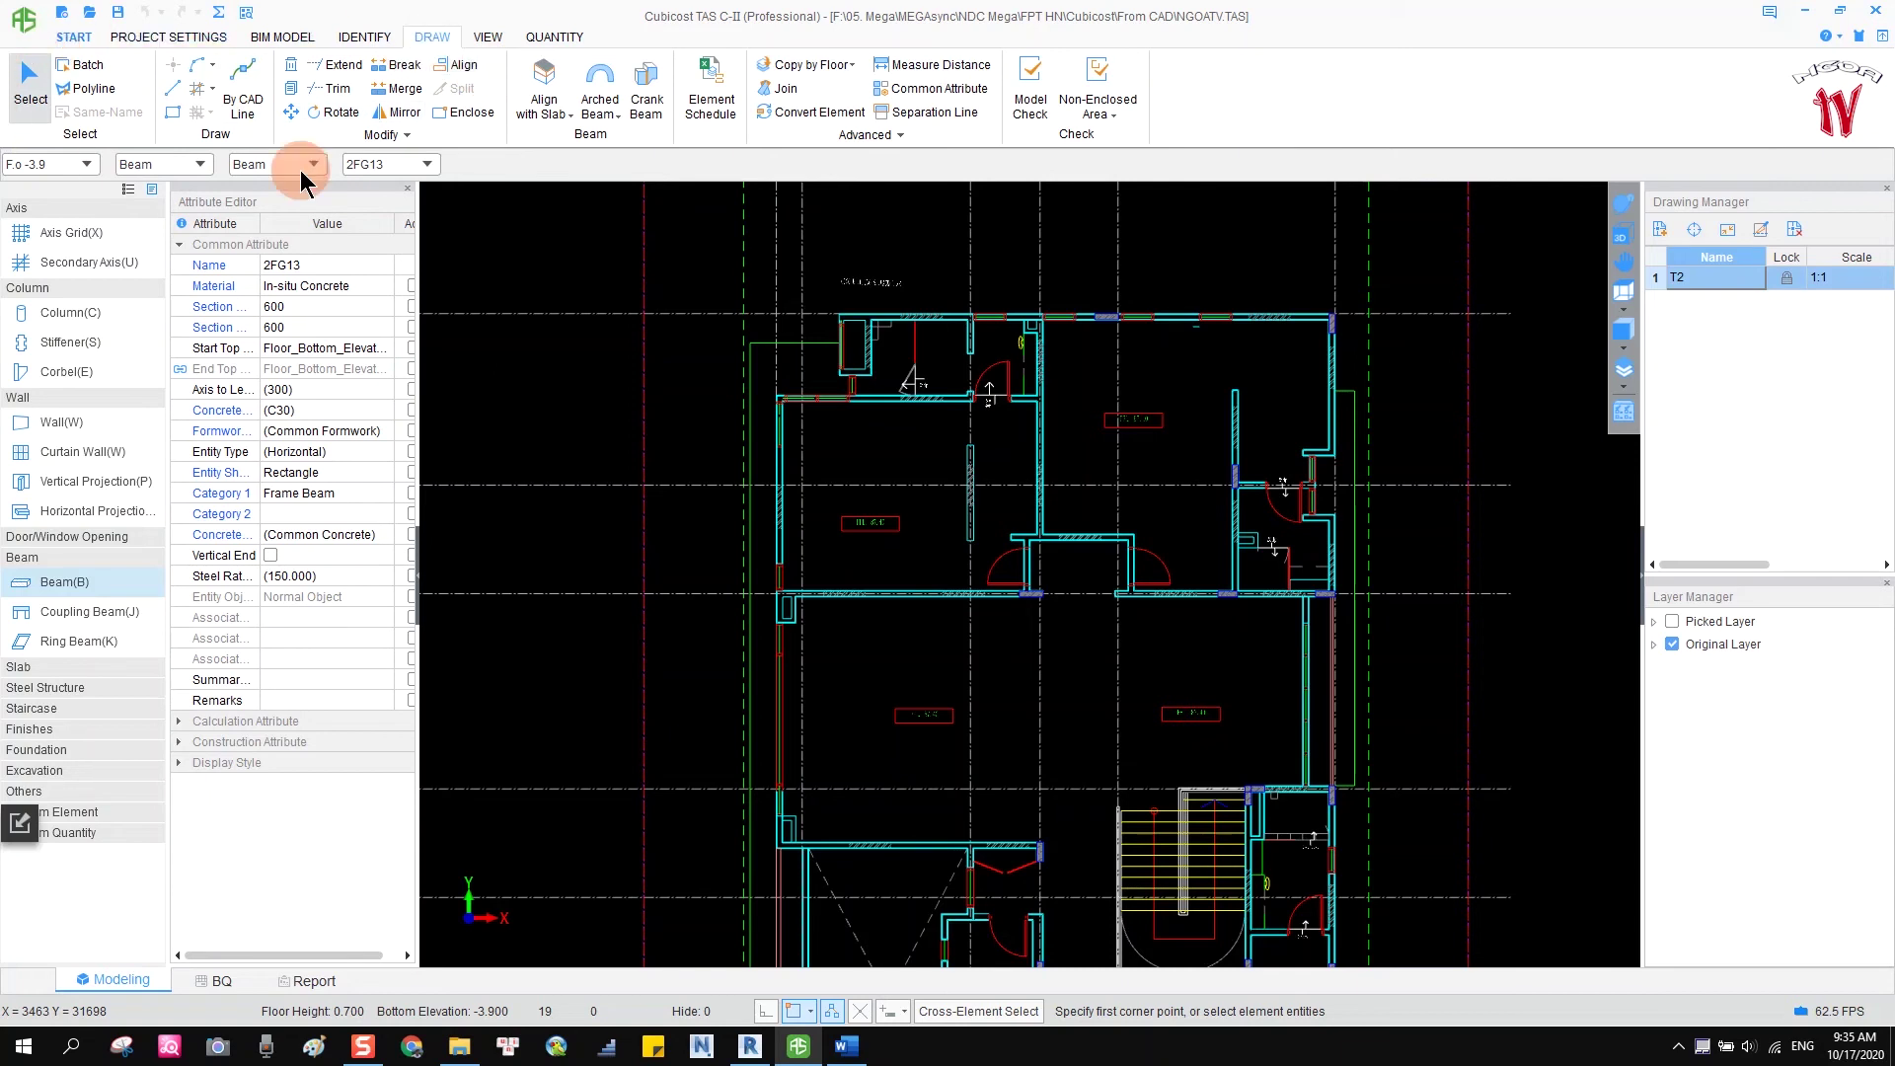
left_click(397, 37)
left_click(415, 36)
left_click(371, 36)
left_click(414, 36)
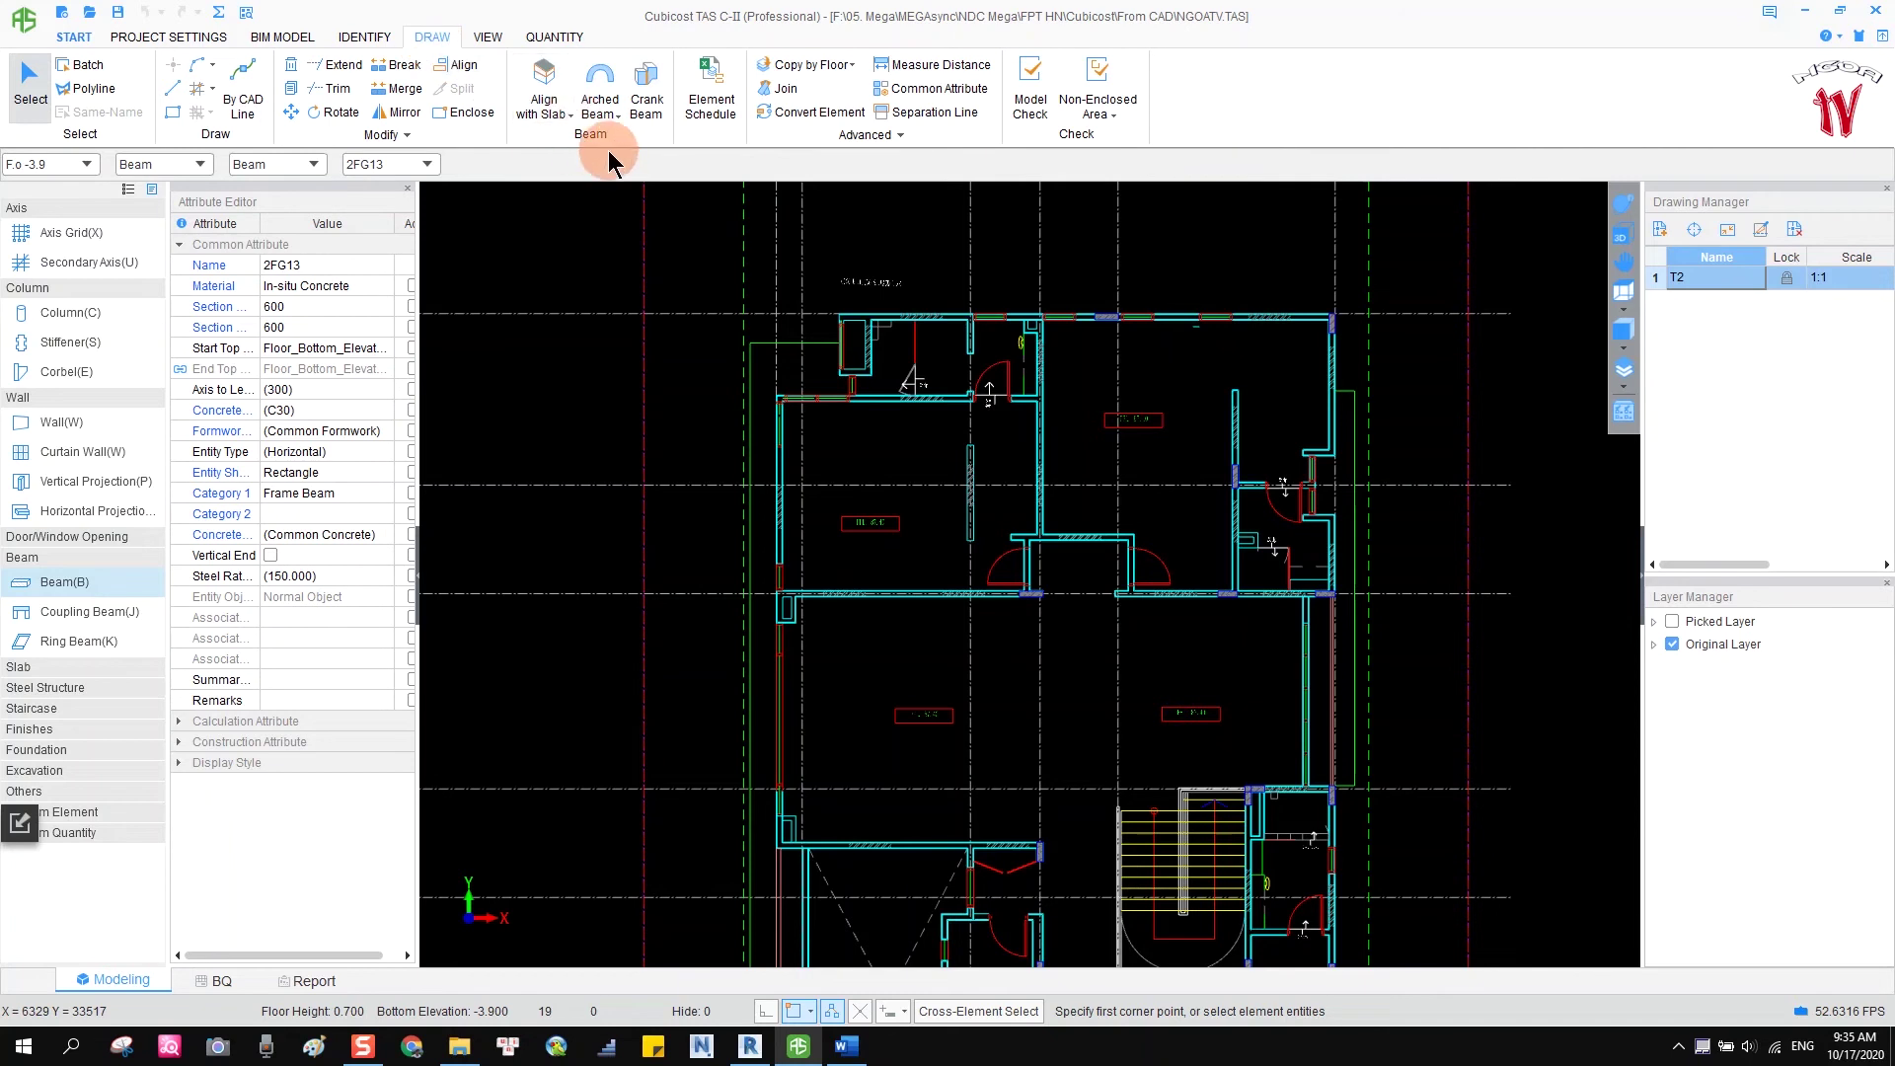
left_click(74, 312)
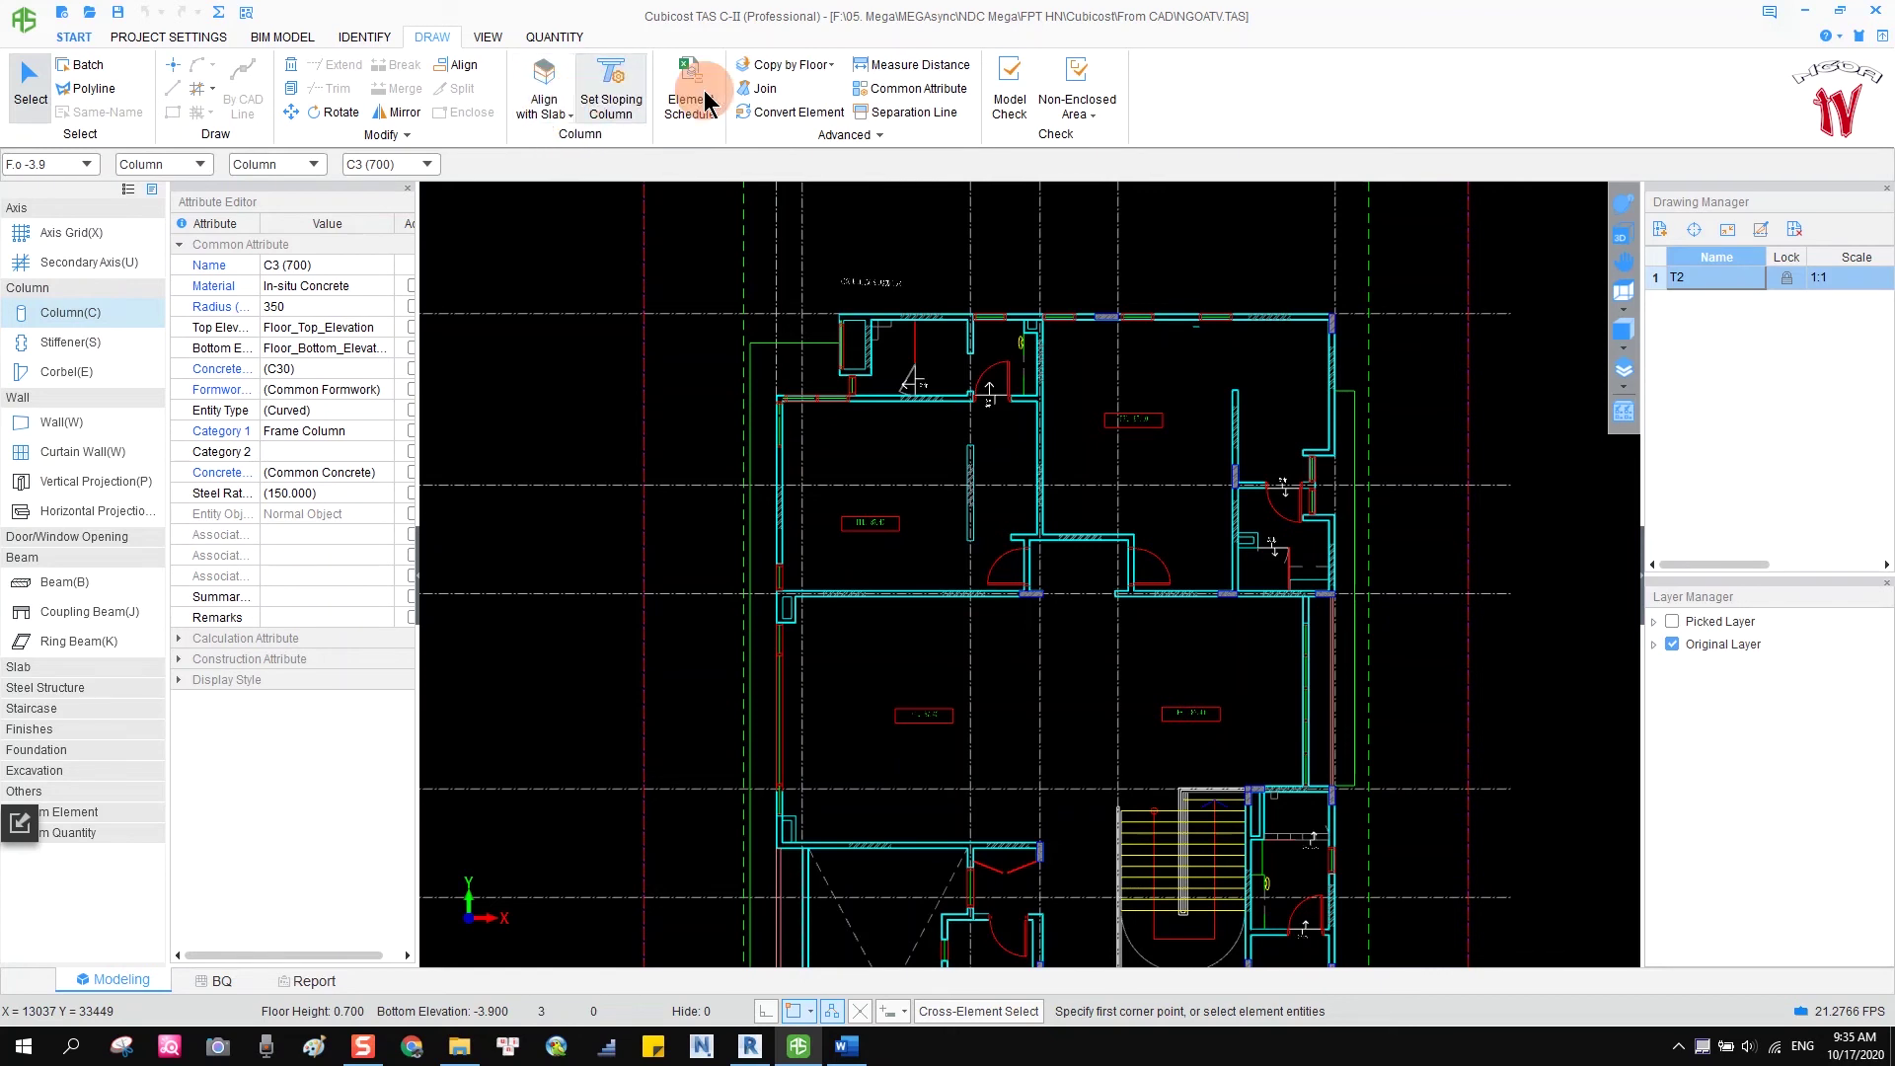
left_click(88, 426)
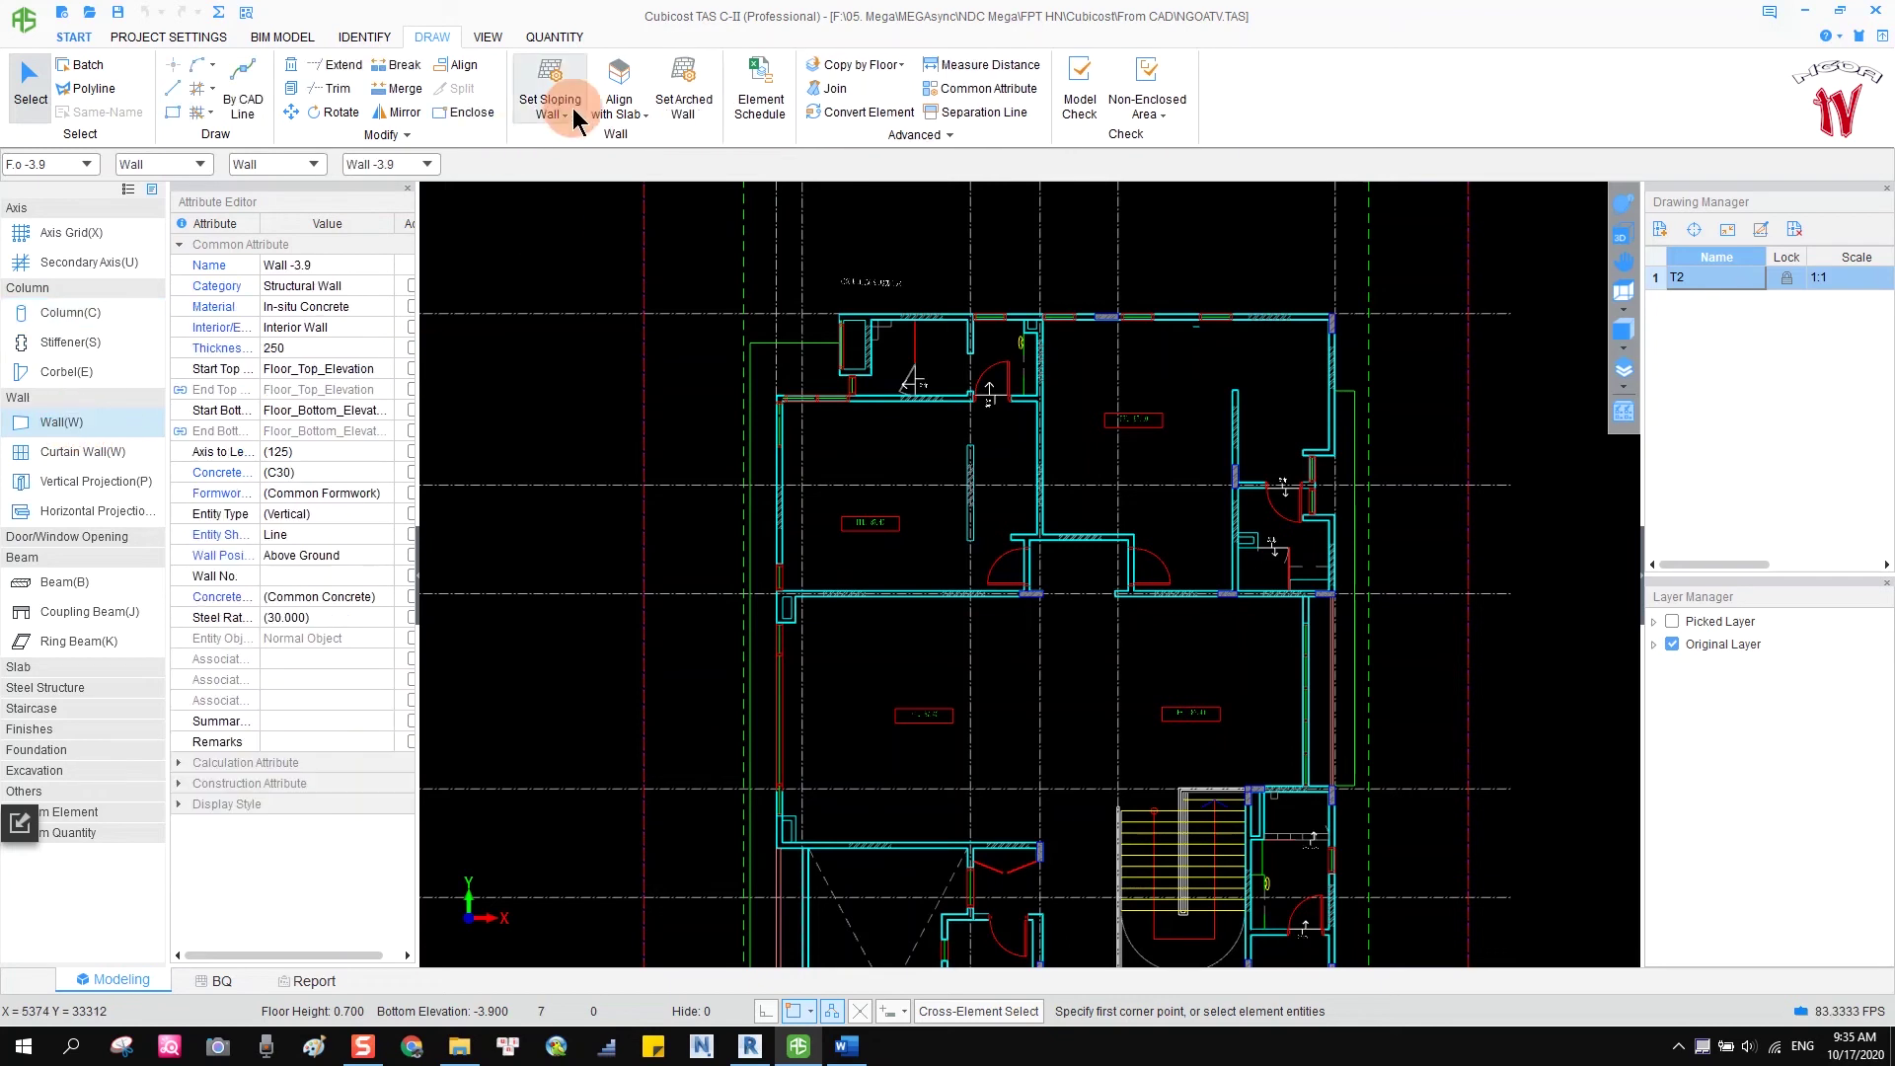
Look over the Copy by Floor options, and measure the inner vertical edge of the small shaft in the upper part of the T2 drawing.
left_click(897, 65)
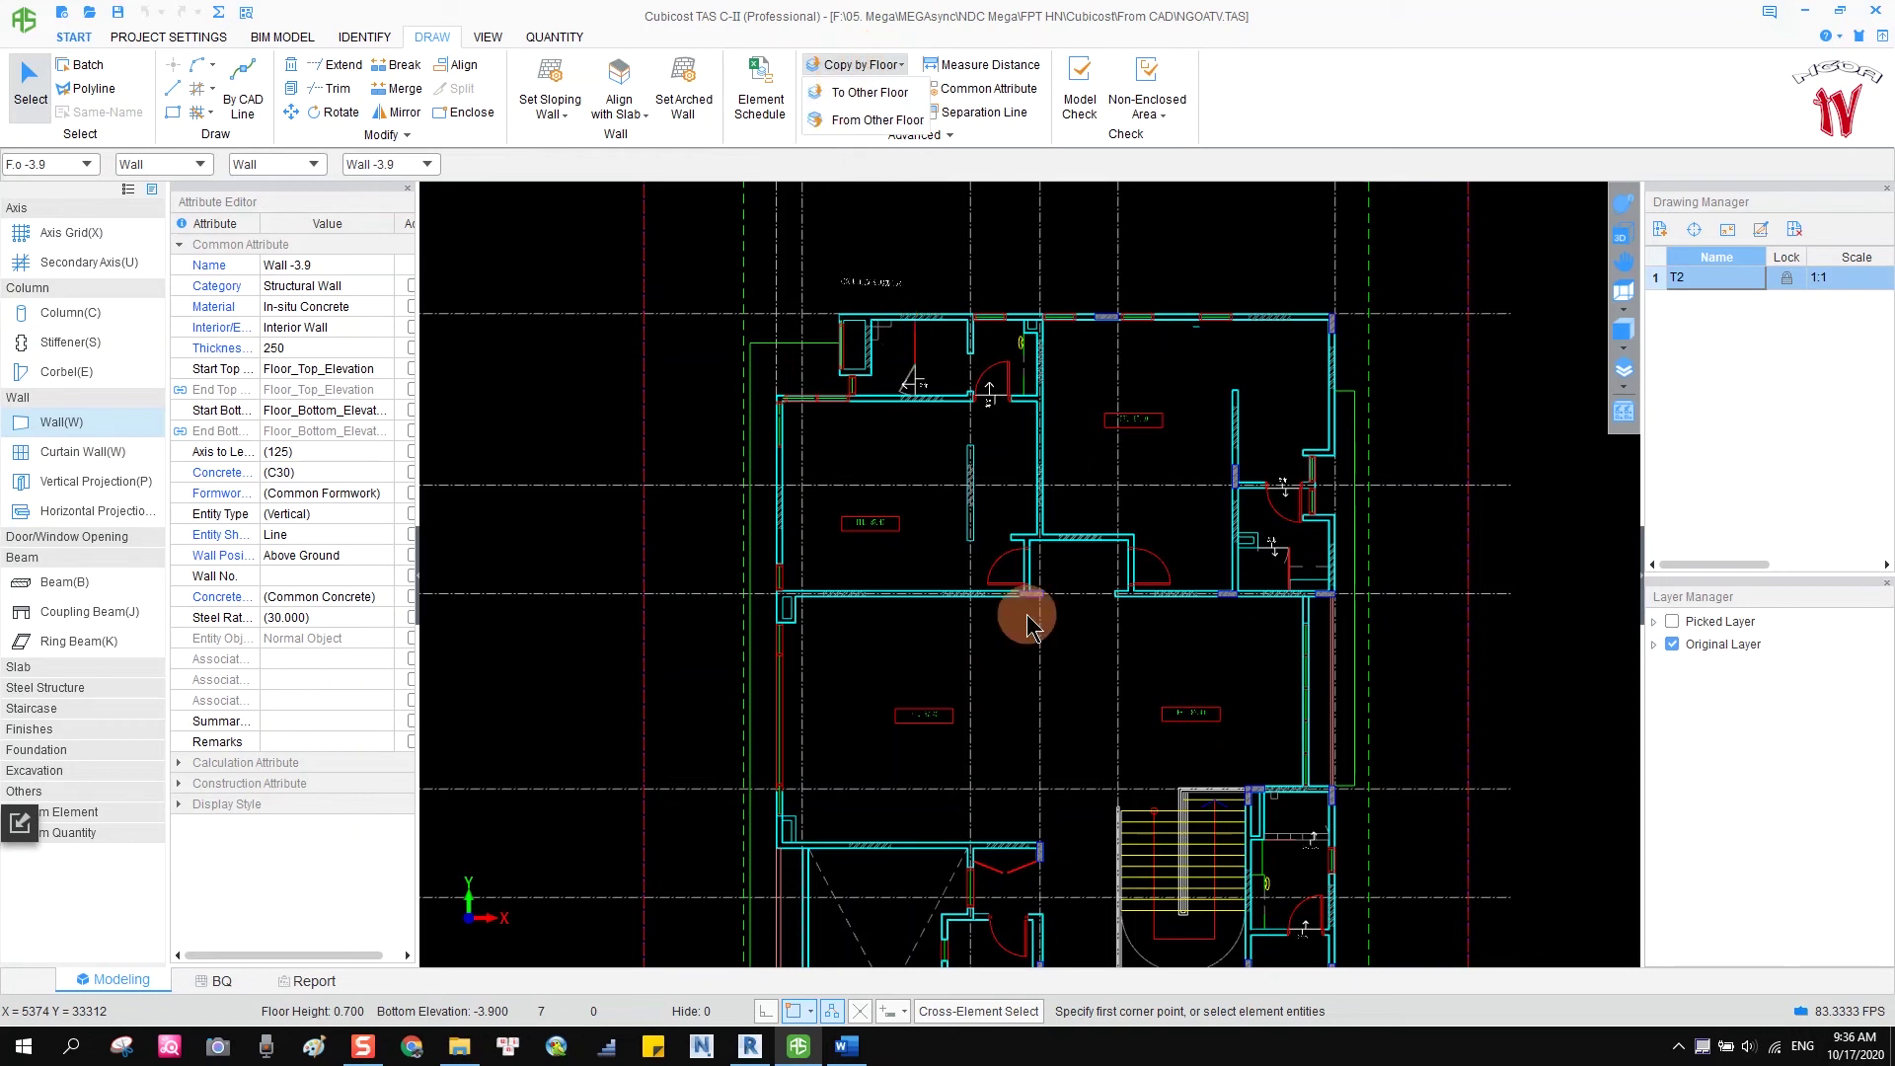
left_click(879, 96)
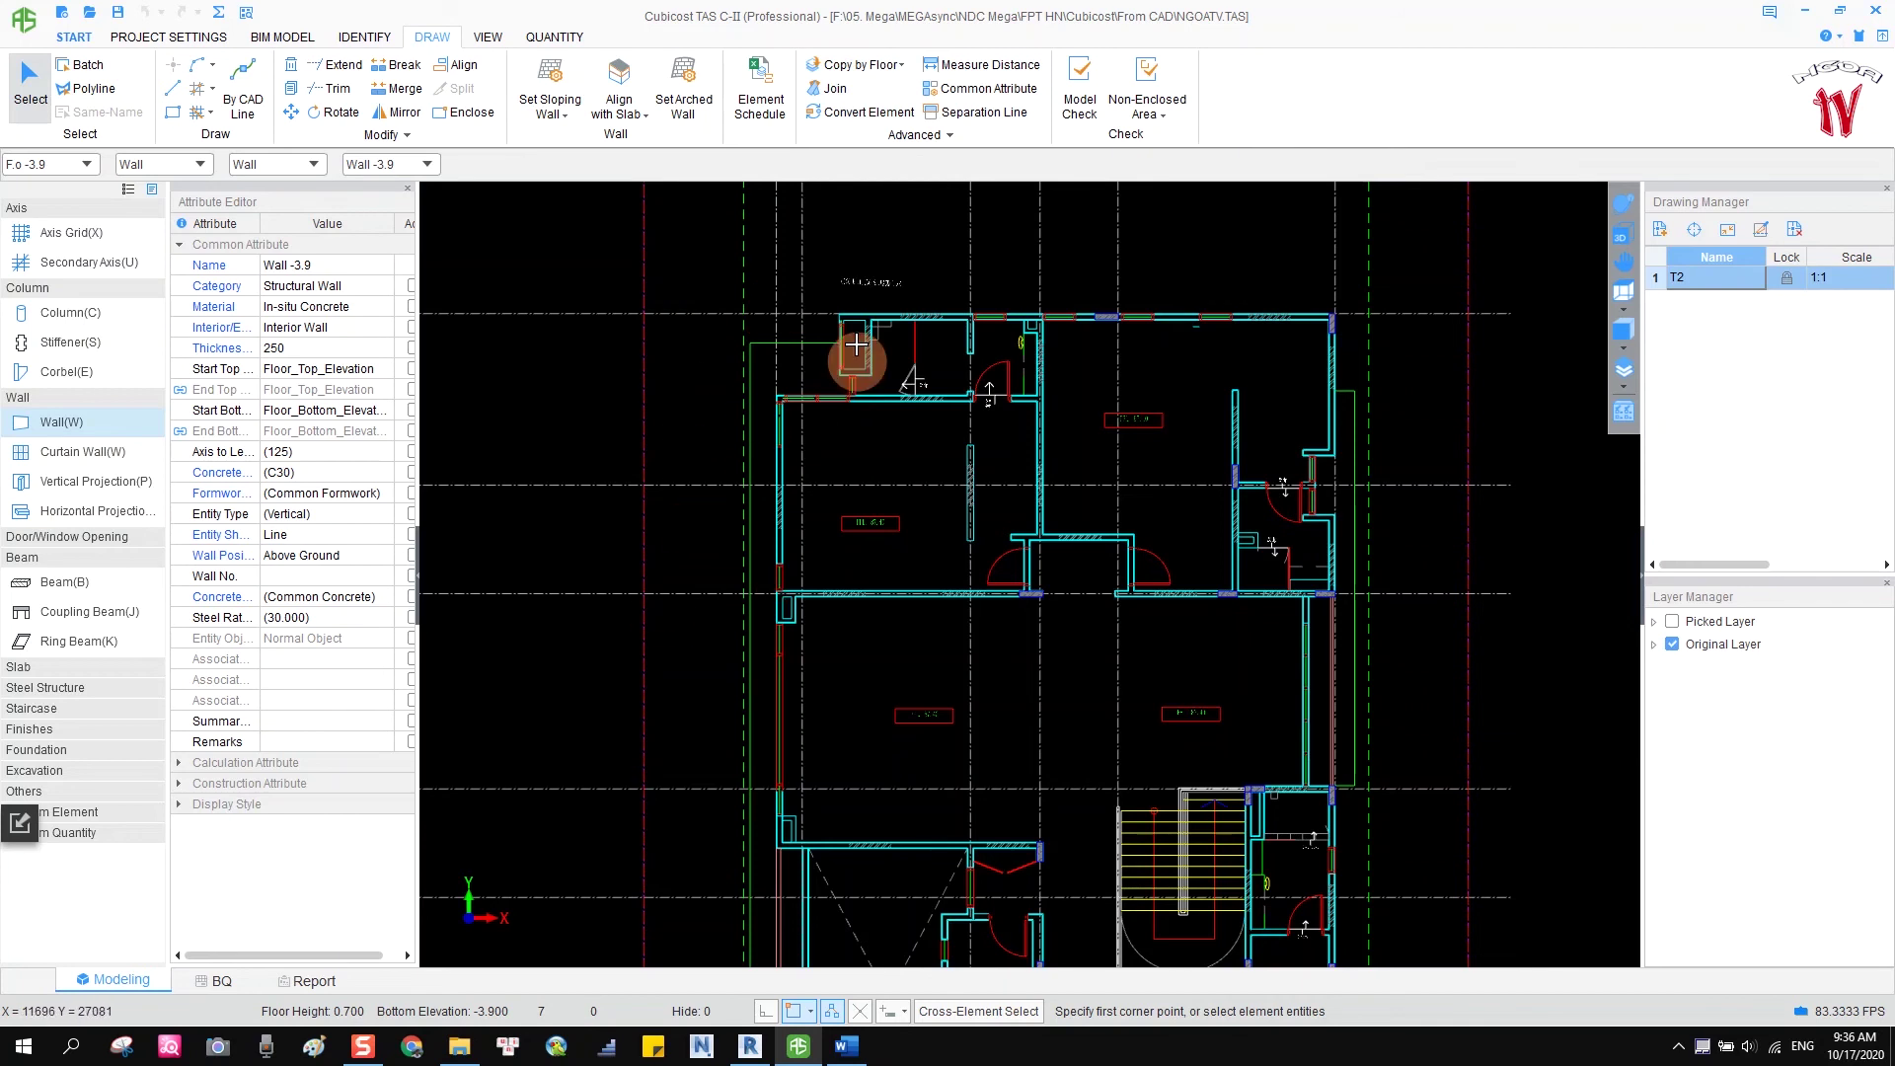
left_click(980, 67)
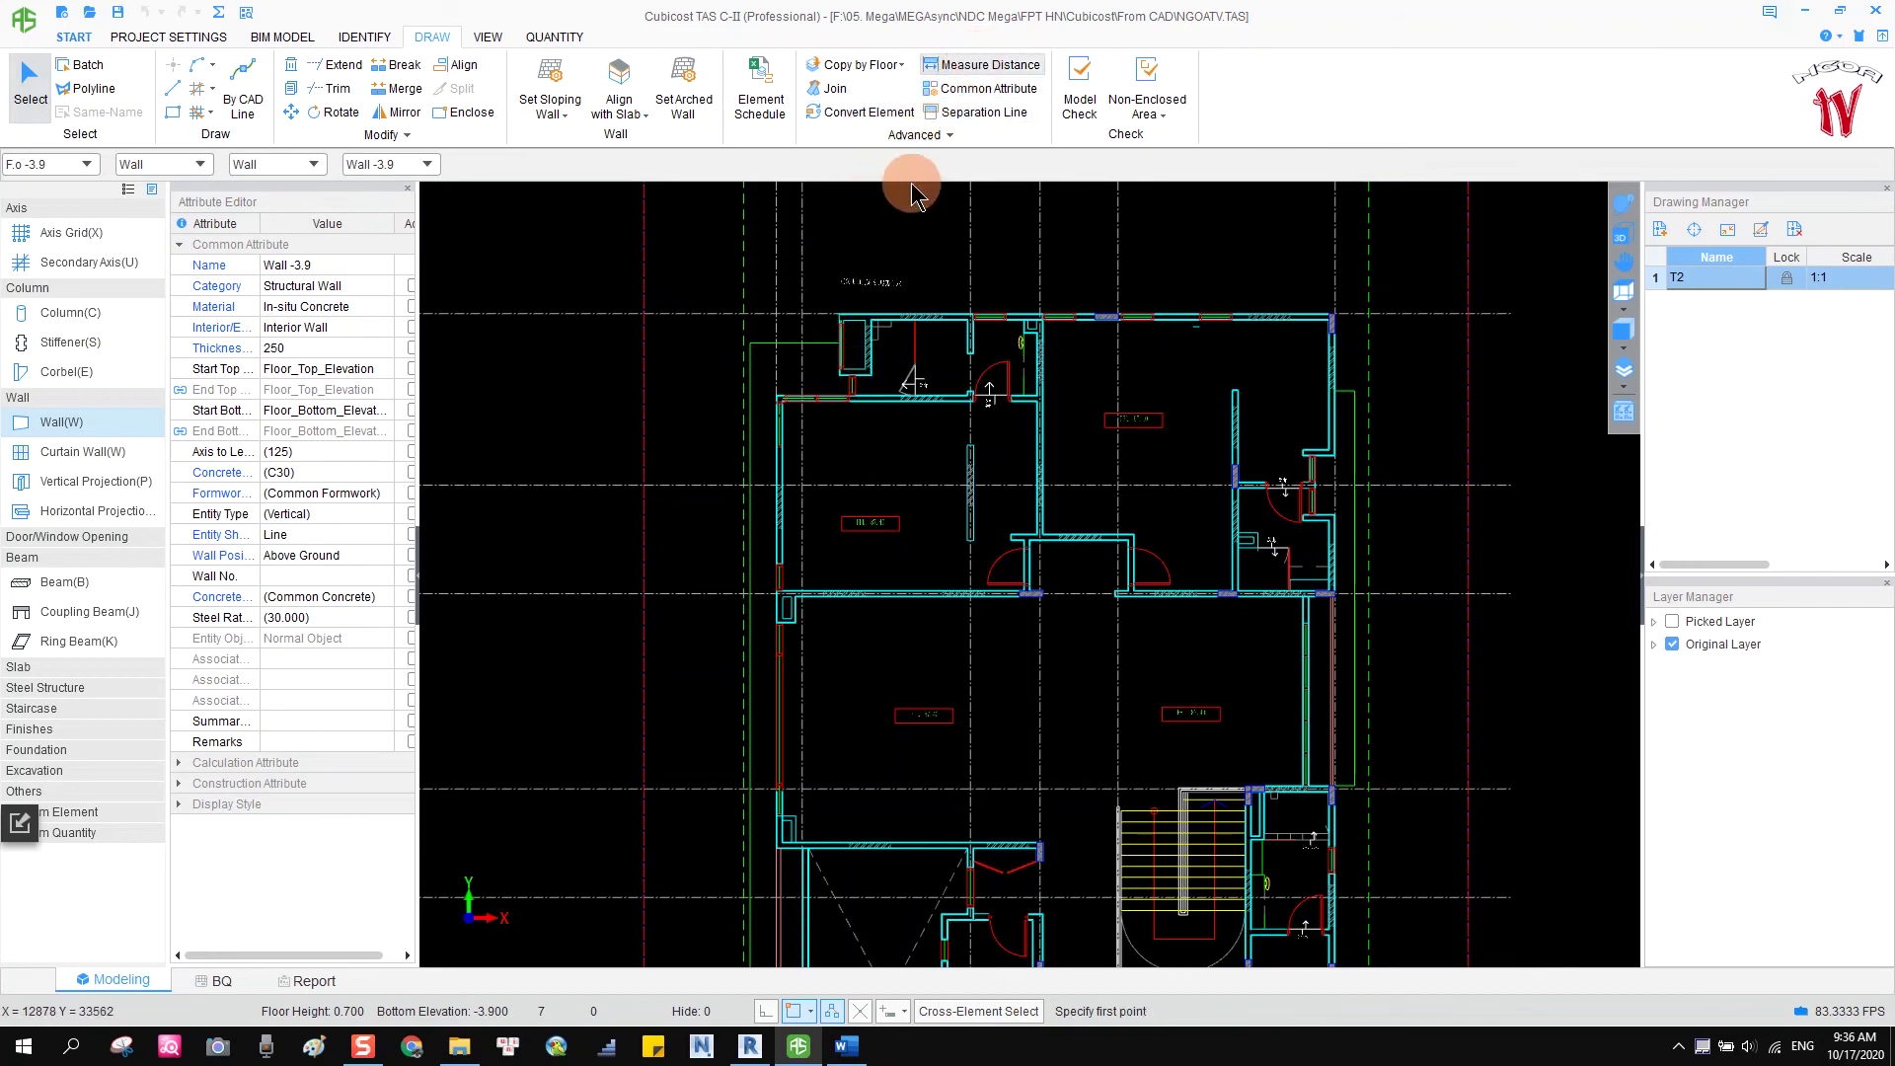
scroll(898, 291, "up", 5)
left_click(767, 373)
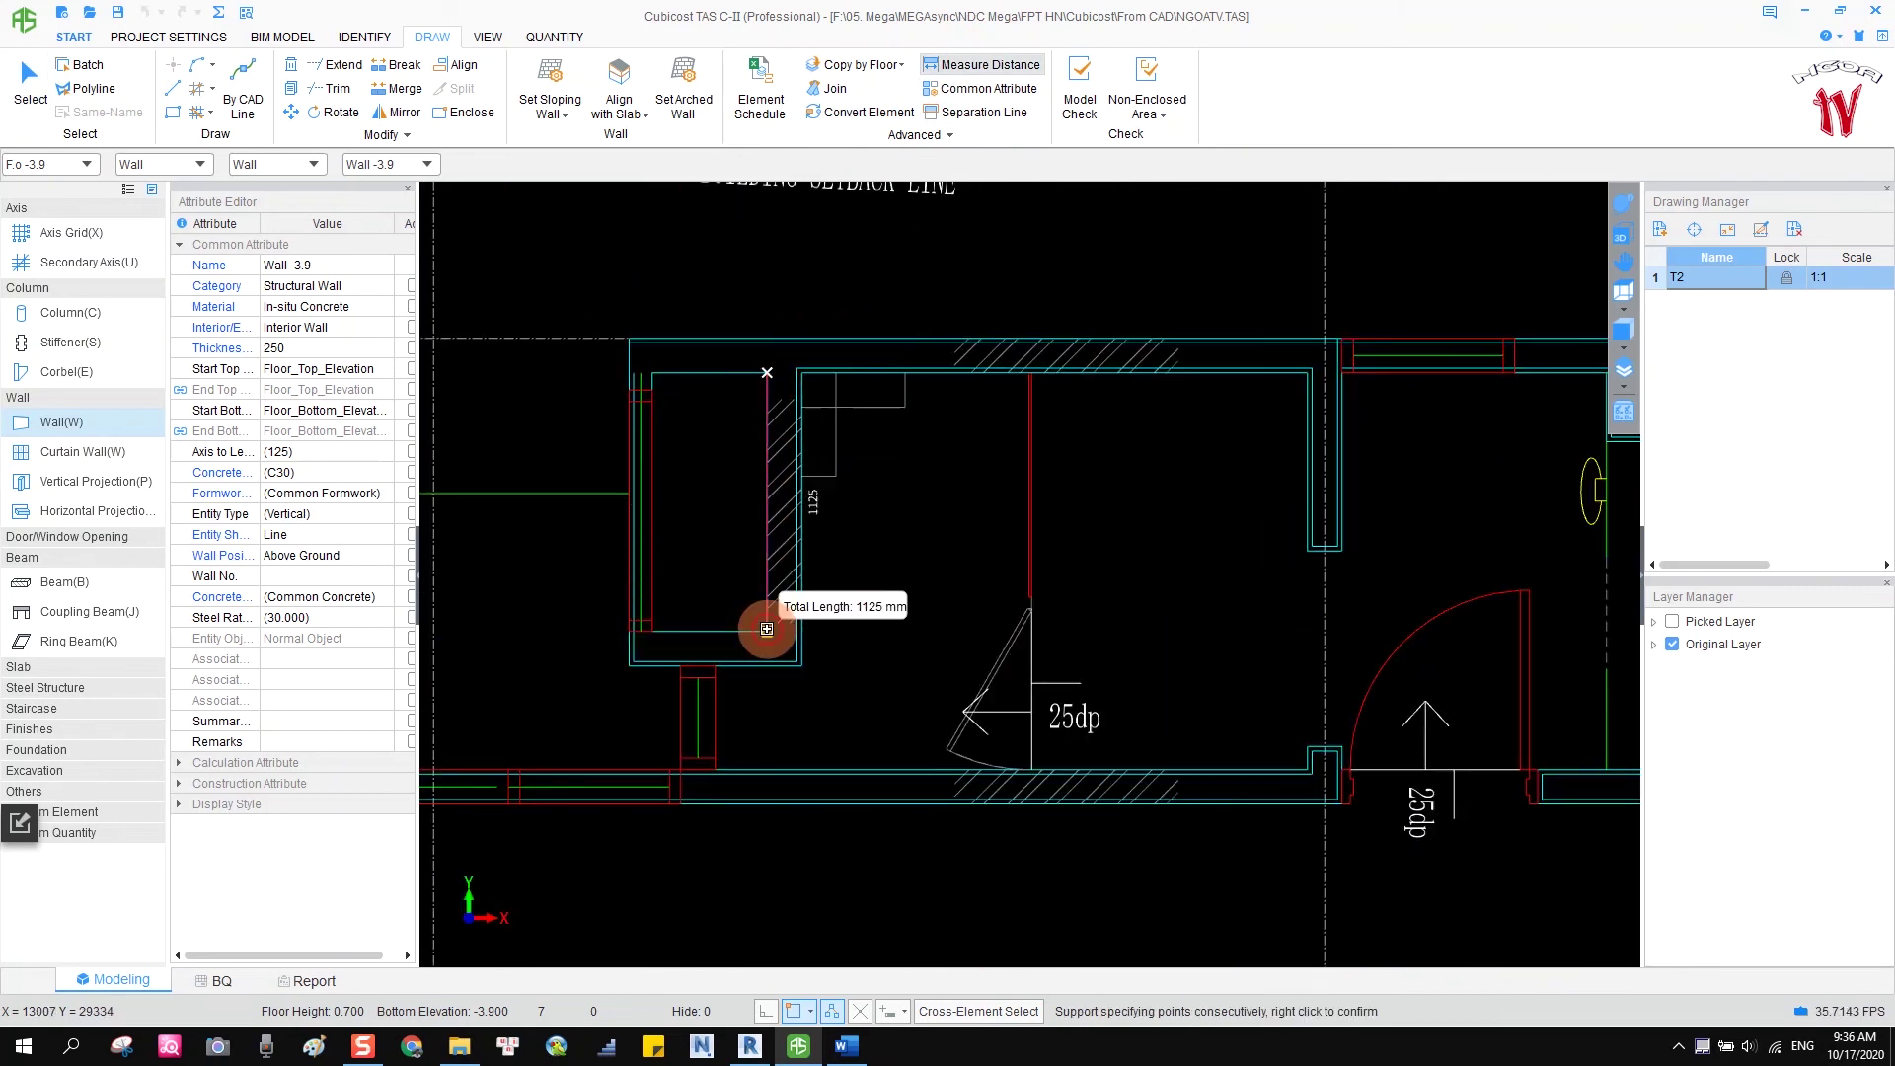
left_click(767, 629)
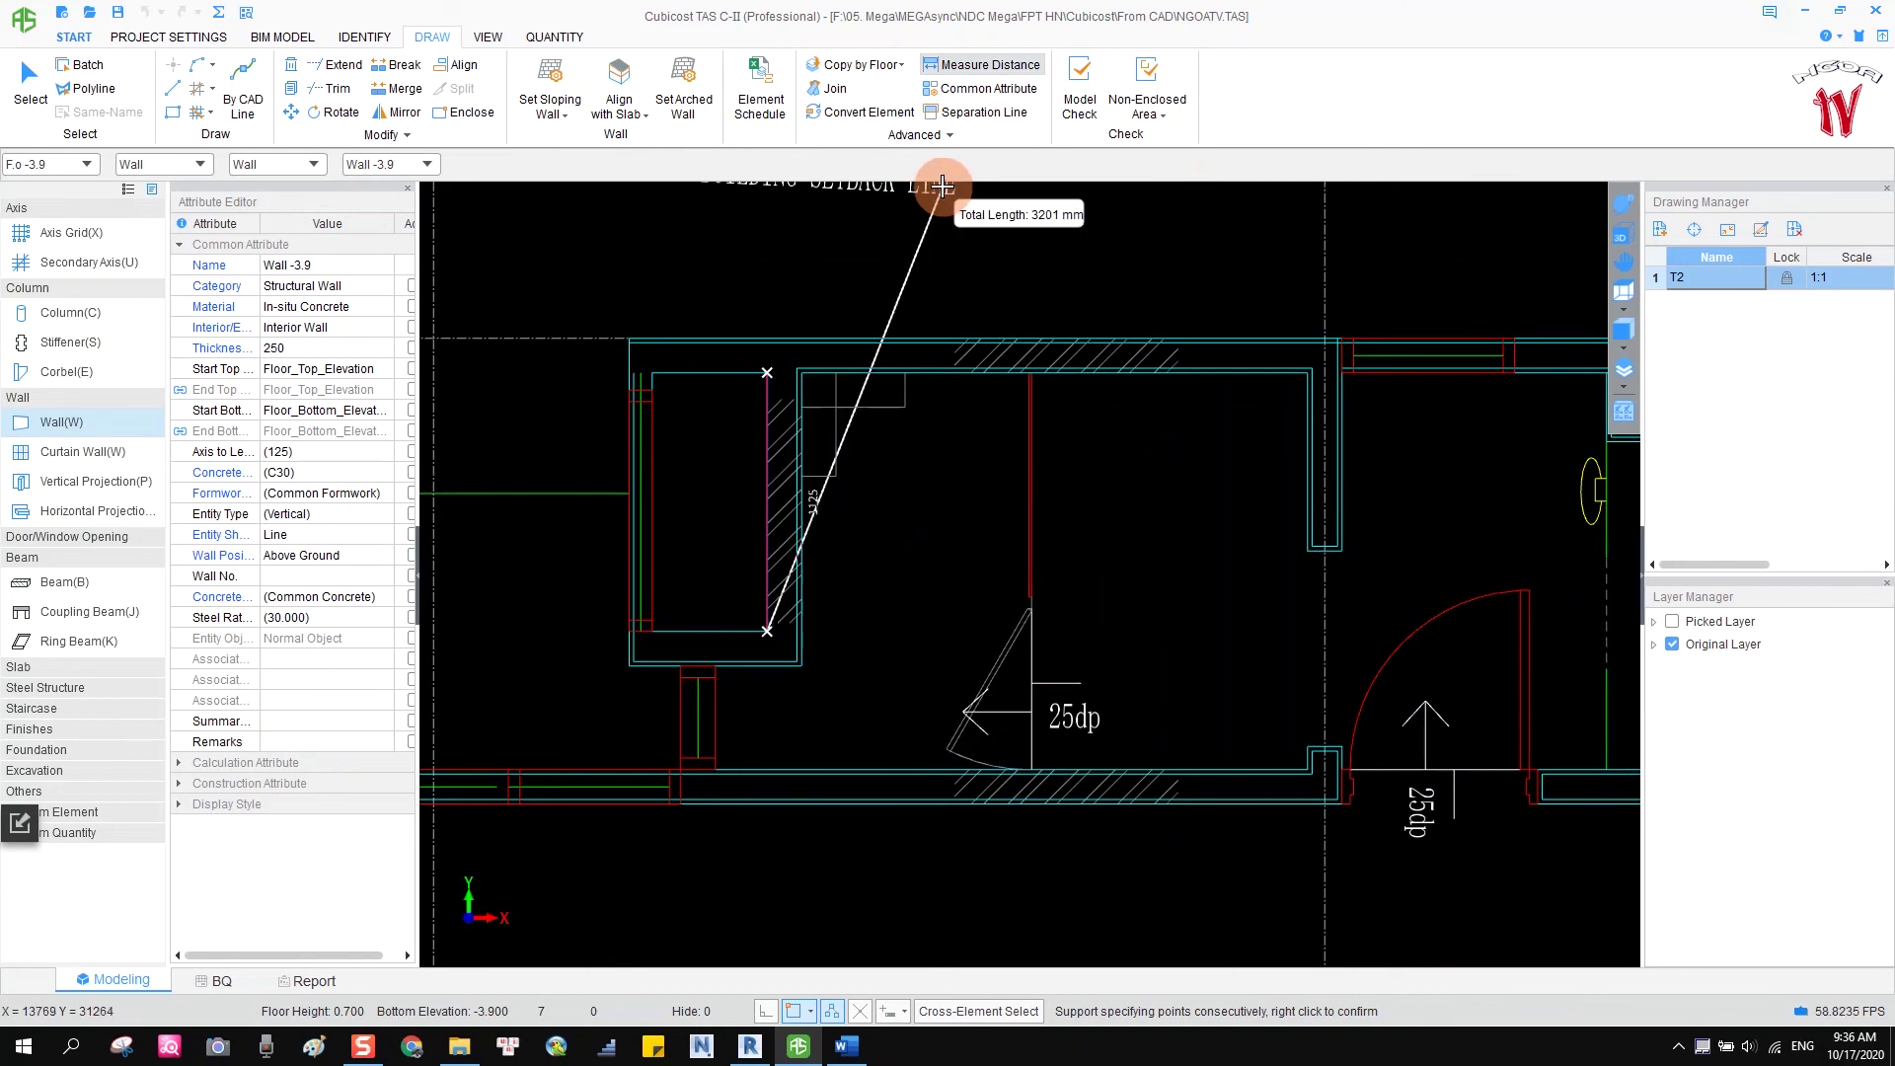
key("Escape")
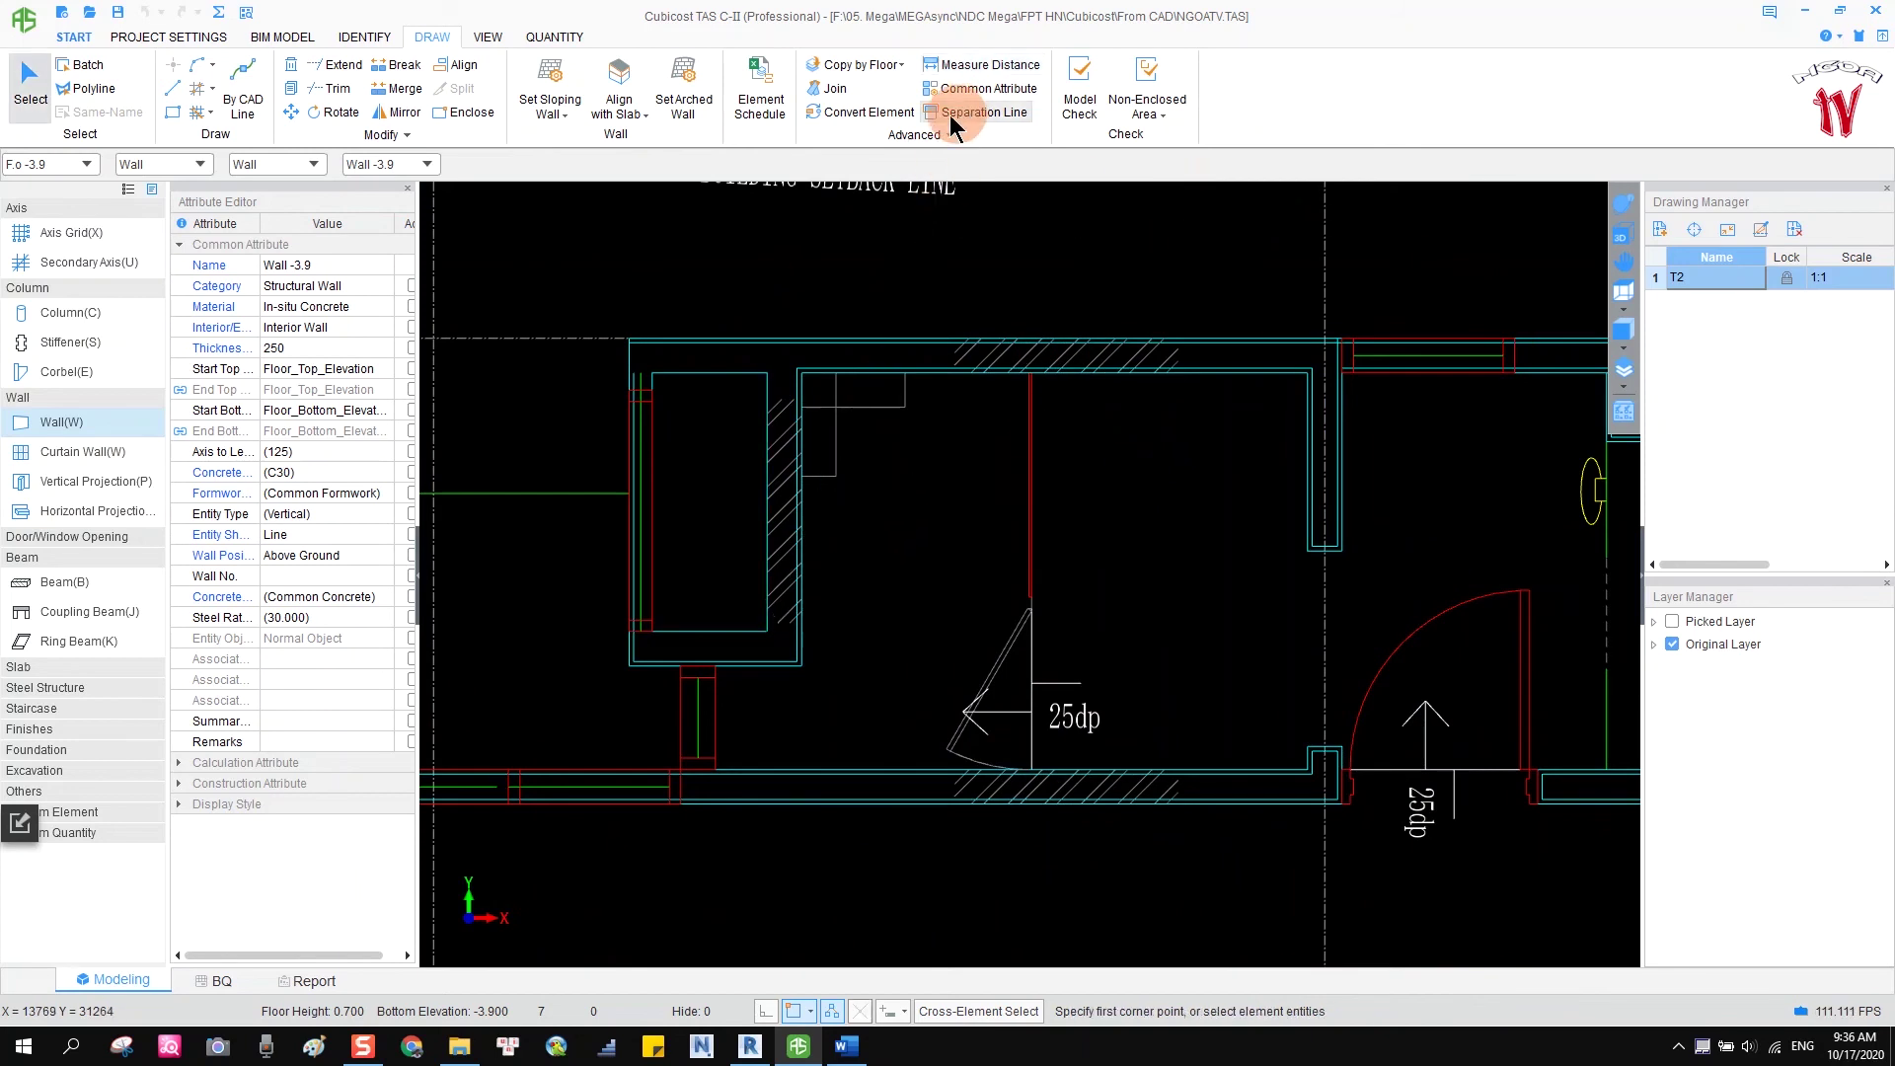
Make Beam the current element type and switch the model to the 1st Floor.
left_click(873, 115)
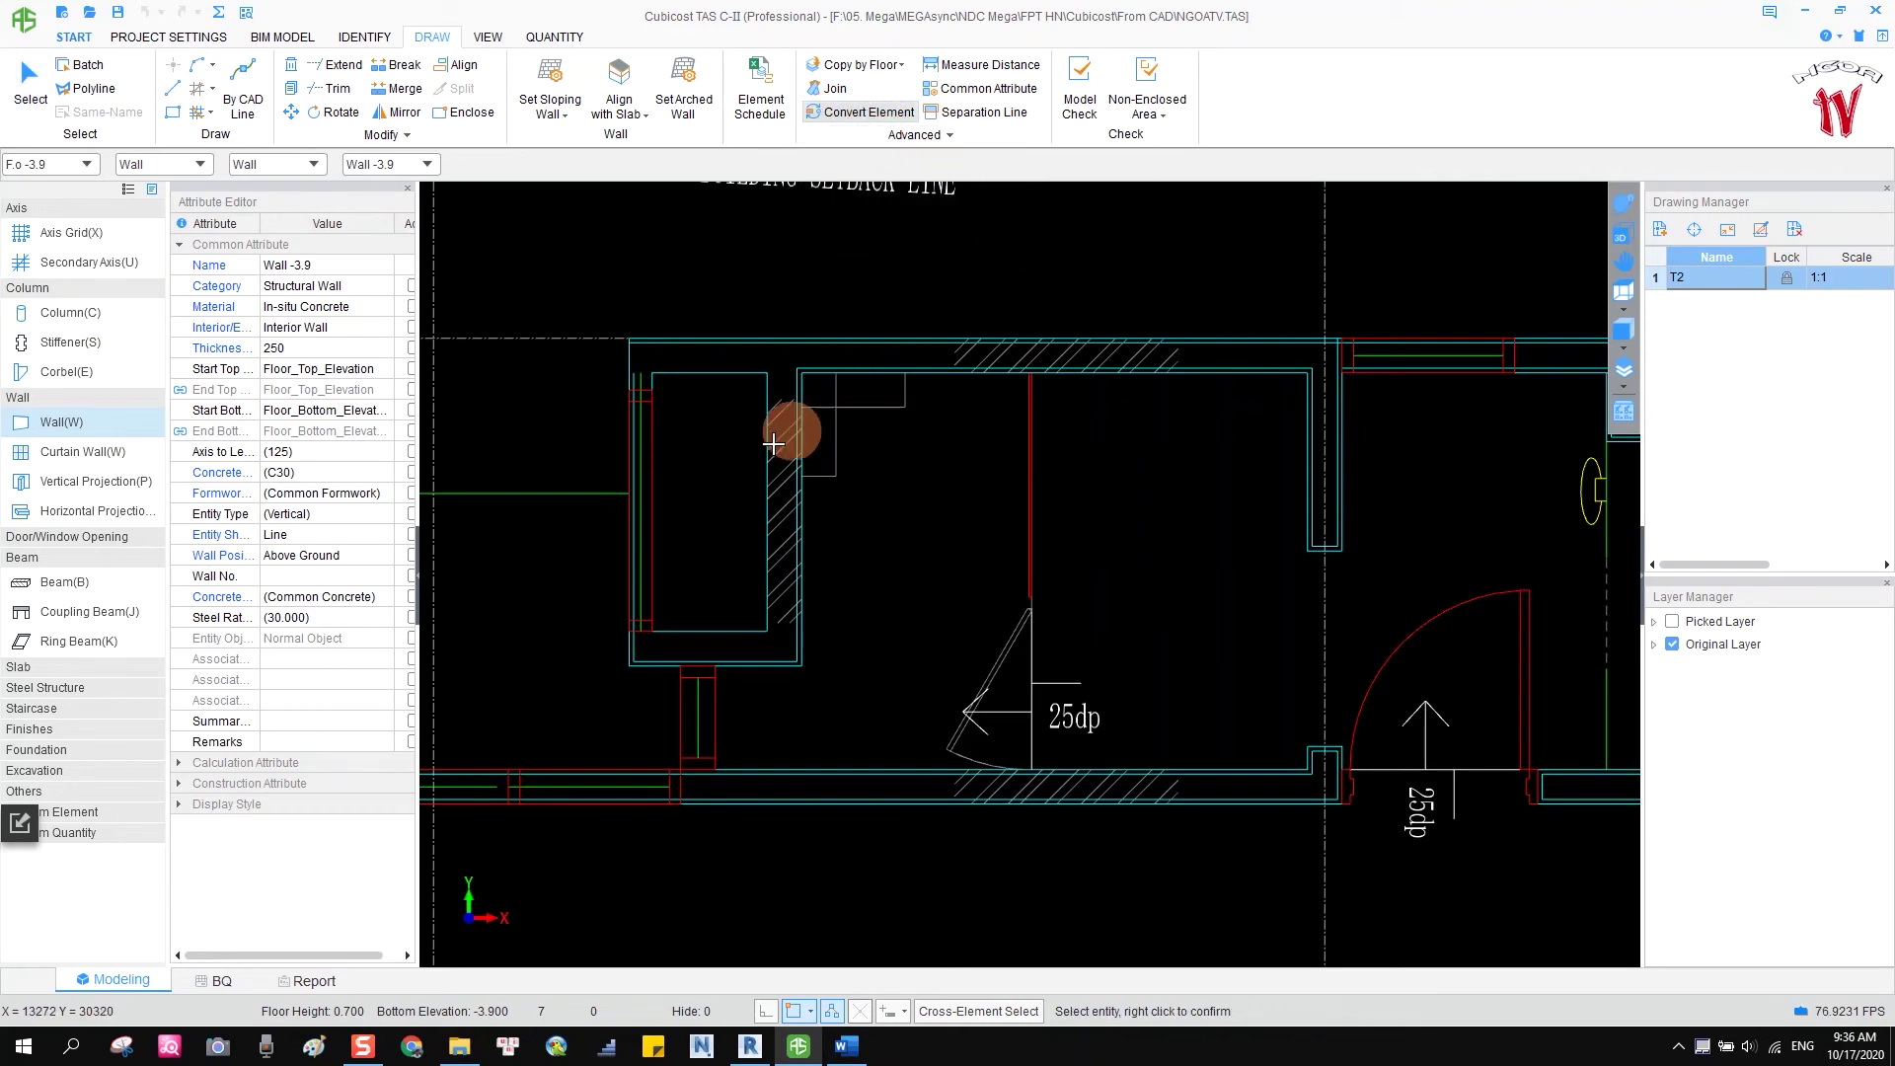
scroll(625, 533, "down", 5)
scroll(621, 526, "down", 3)
key("b")
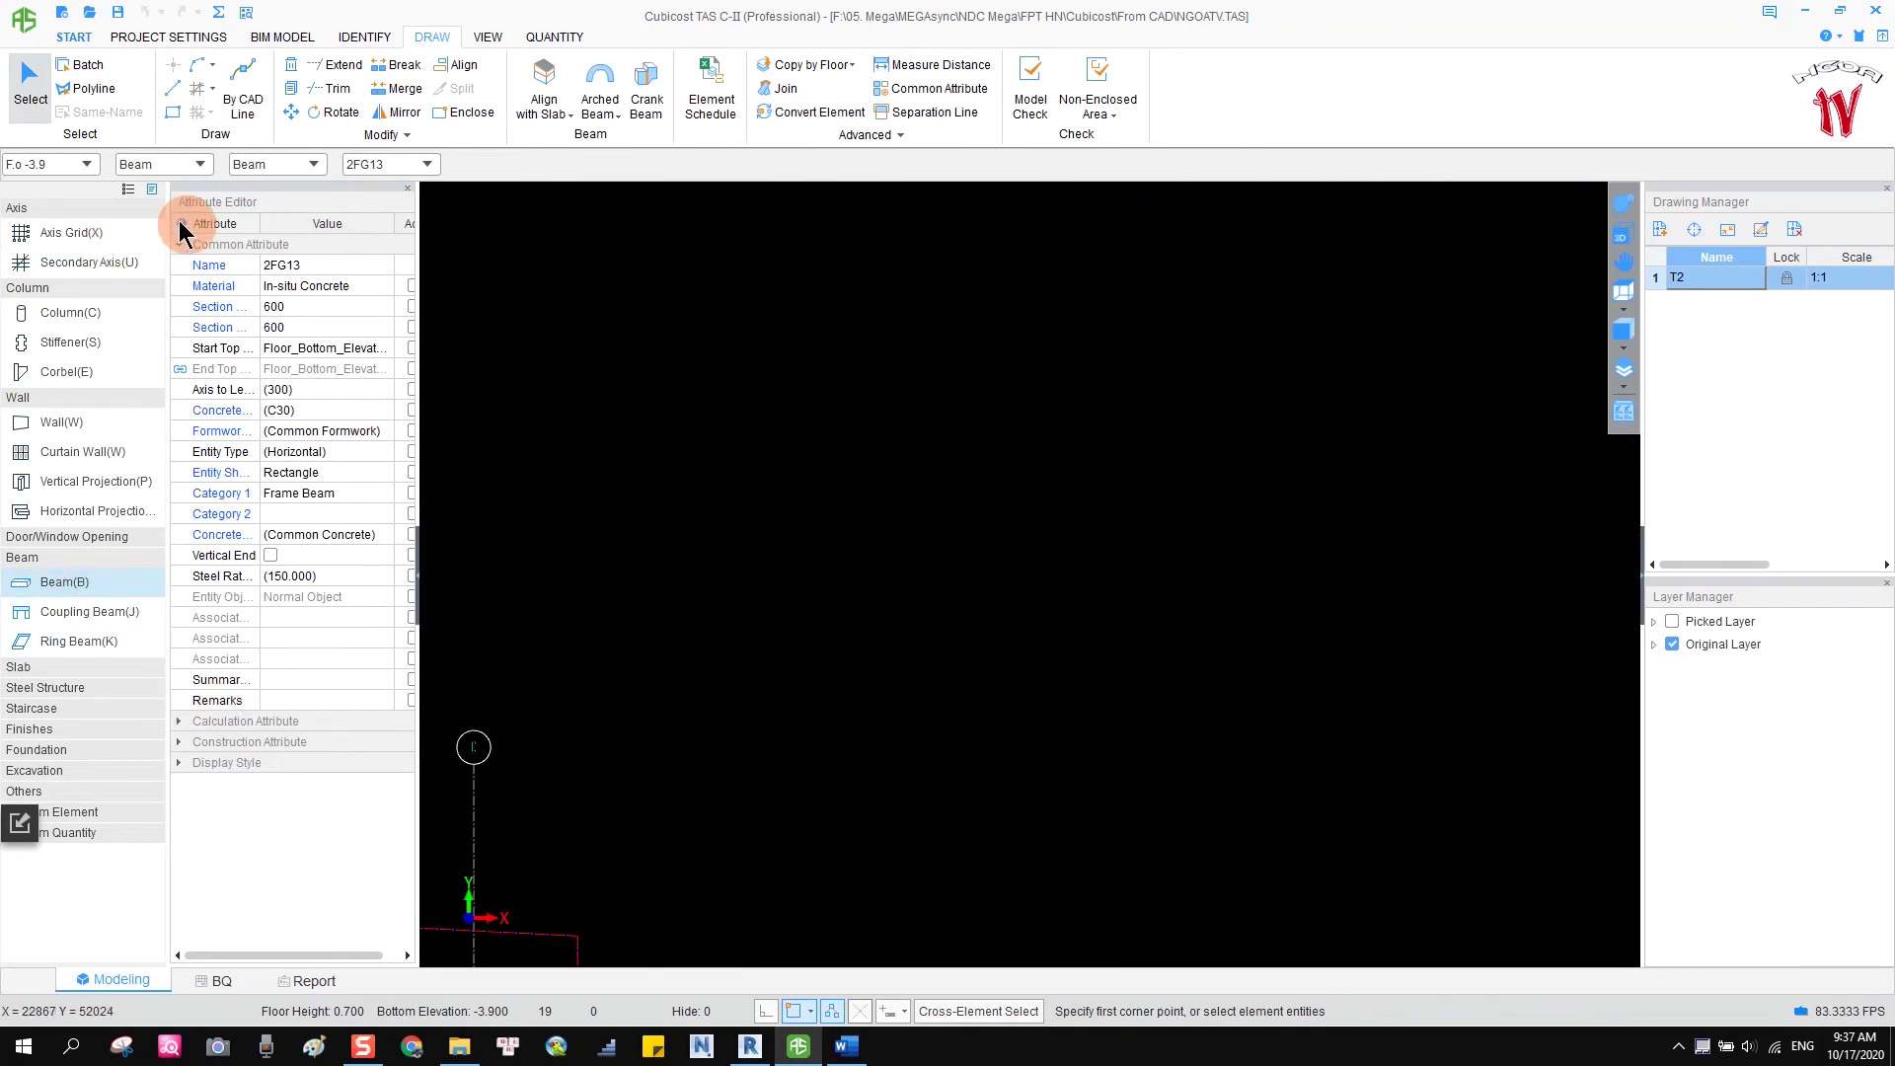
left_click(86, 160)
left_click(39, 300)
scroll(803, 642, "down", 4)
scroll(788, 372, "up", 3)
scroll(788, 372, "up", 2)
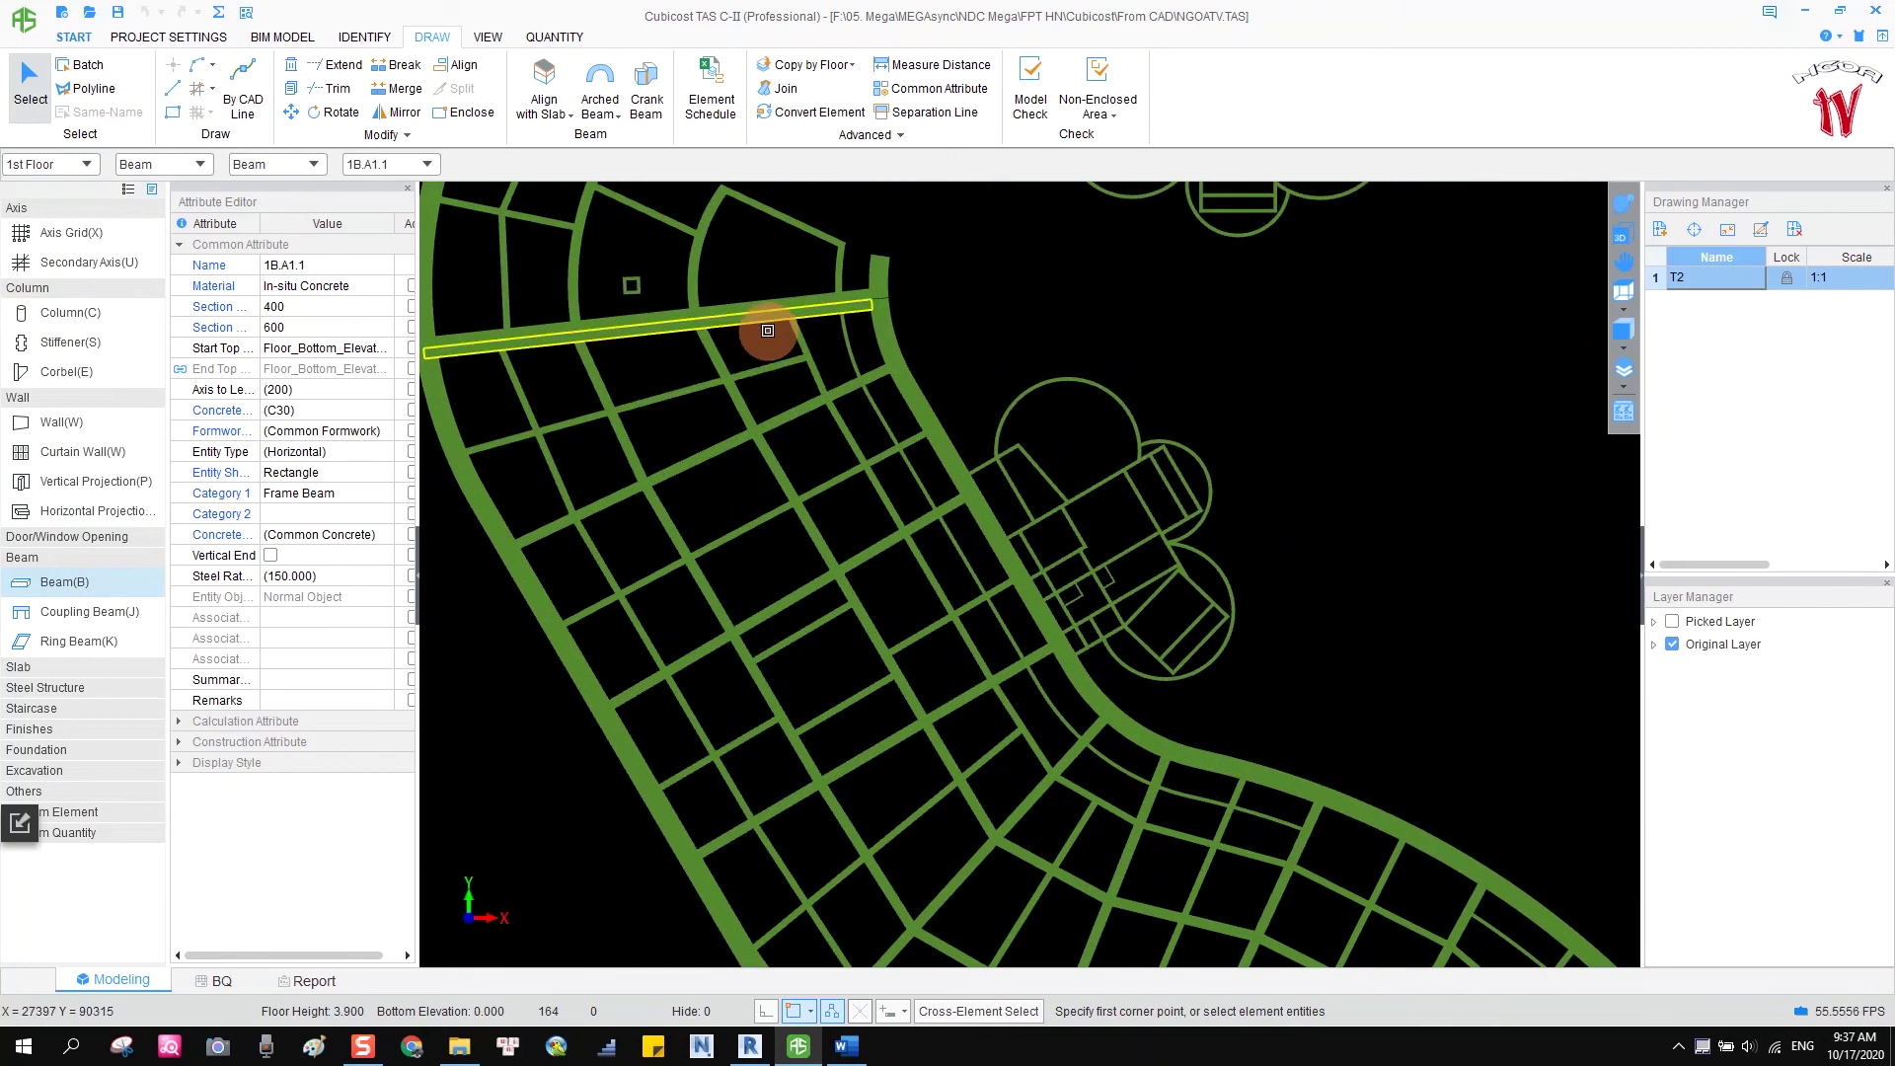
Review the conversion types offered by Convert Element for two adjacent cross beams, picking Ground Beam, and leave without converting them.
left_click(777, 364)
left_click(787, 404)
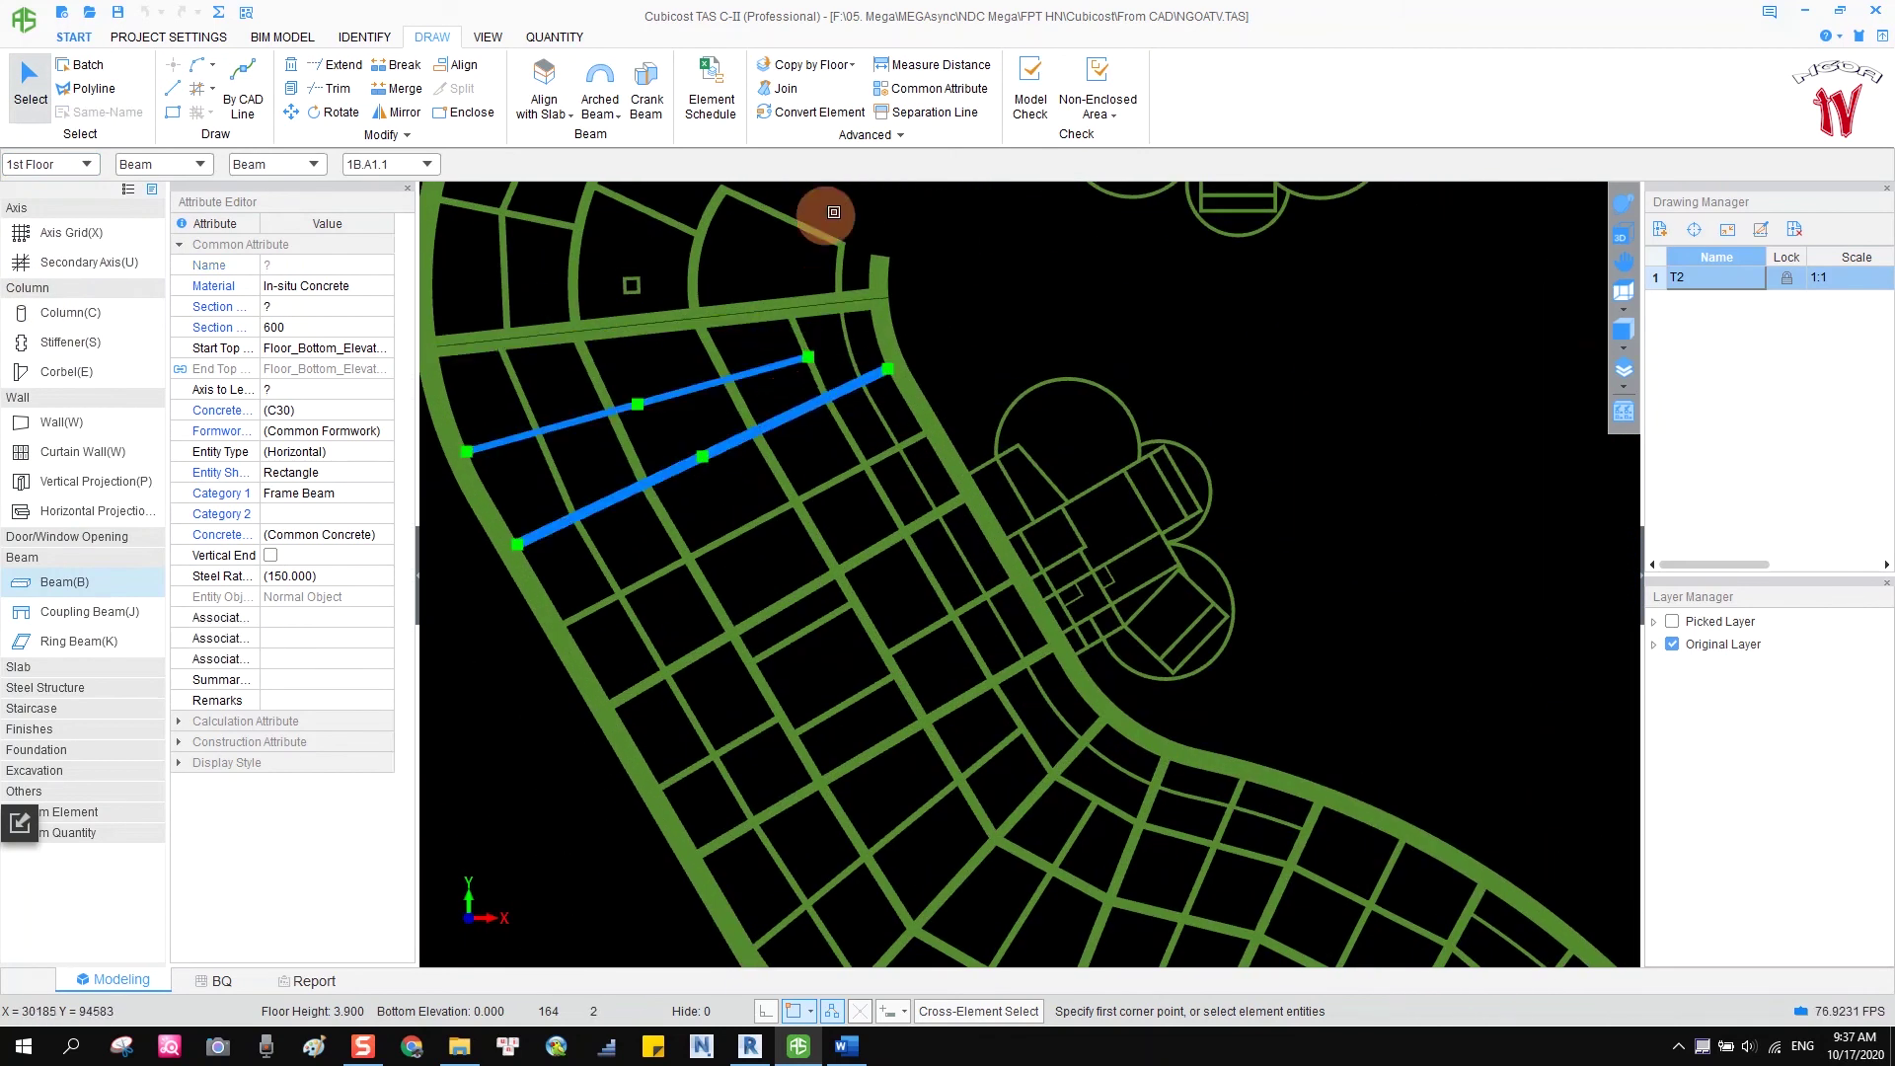
left_click(809, 111)
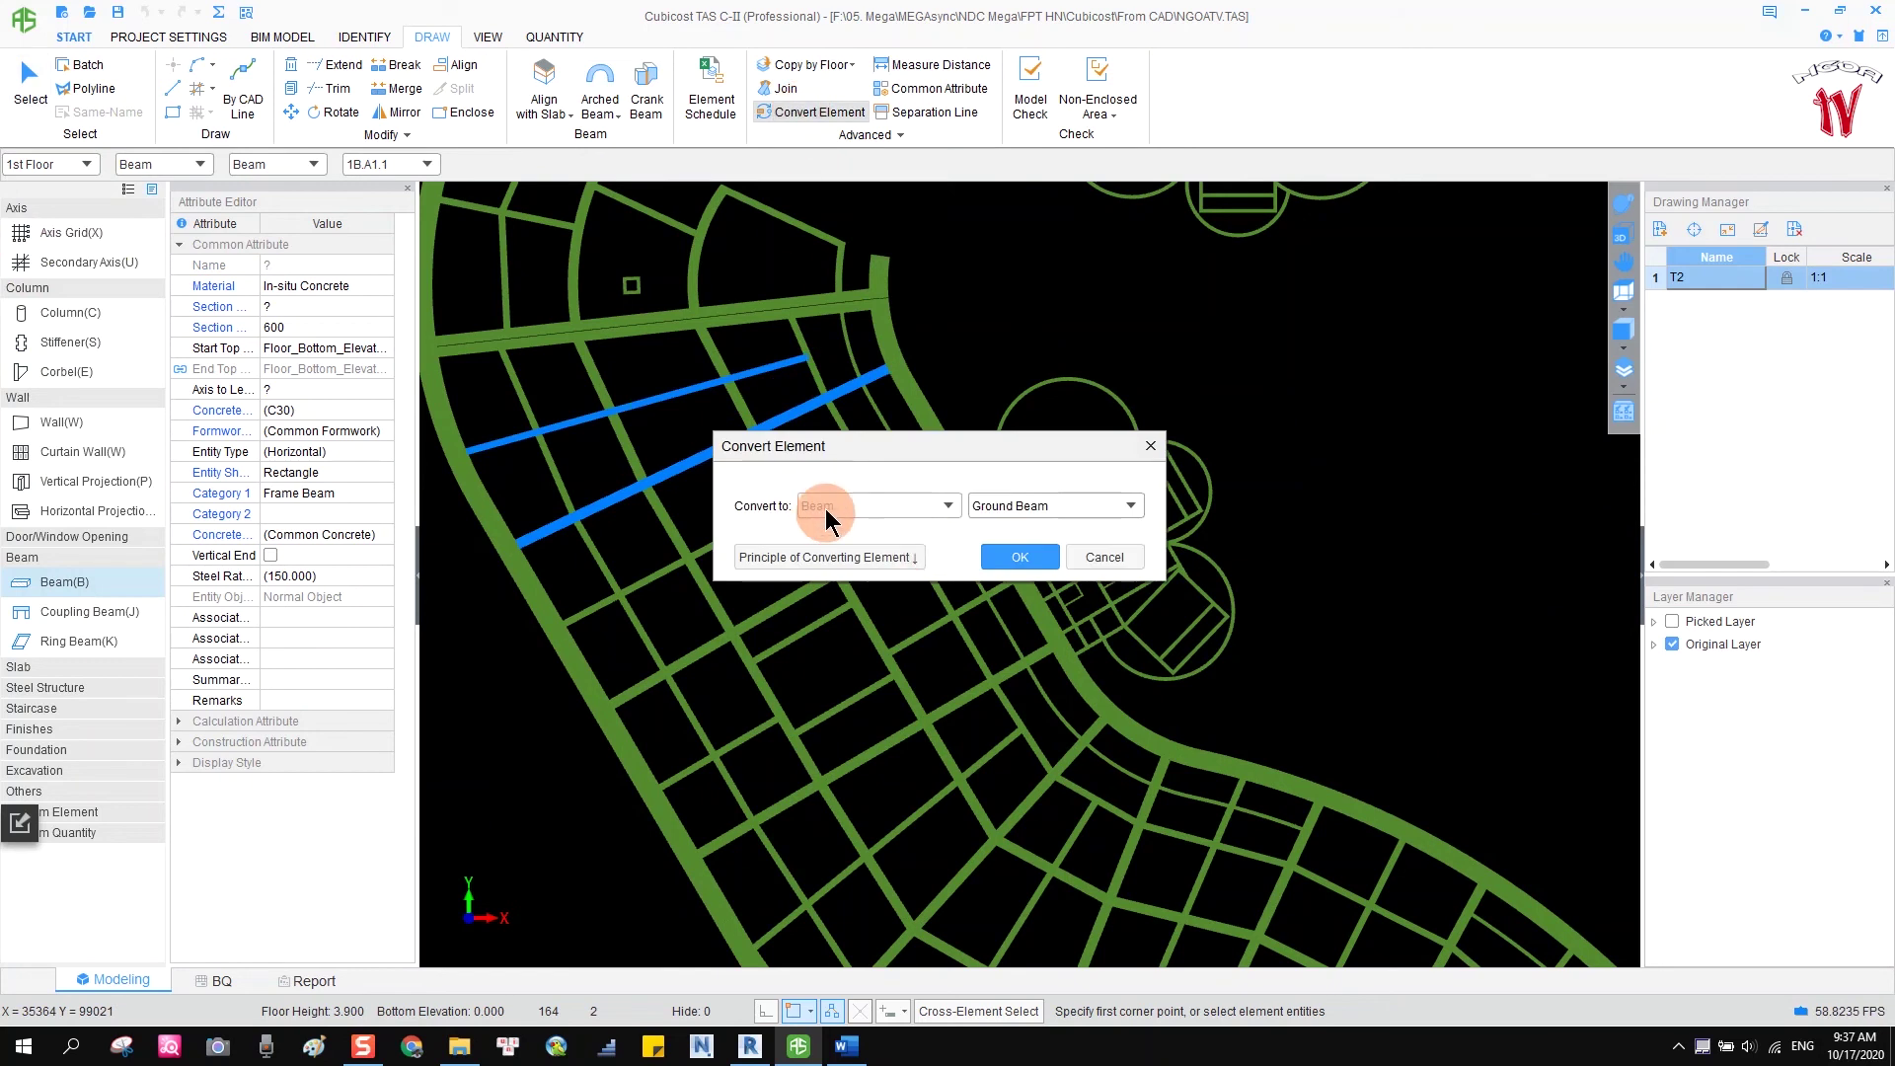
left_click(1113, 509)
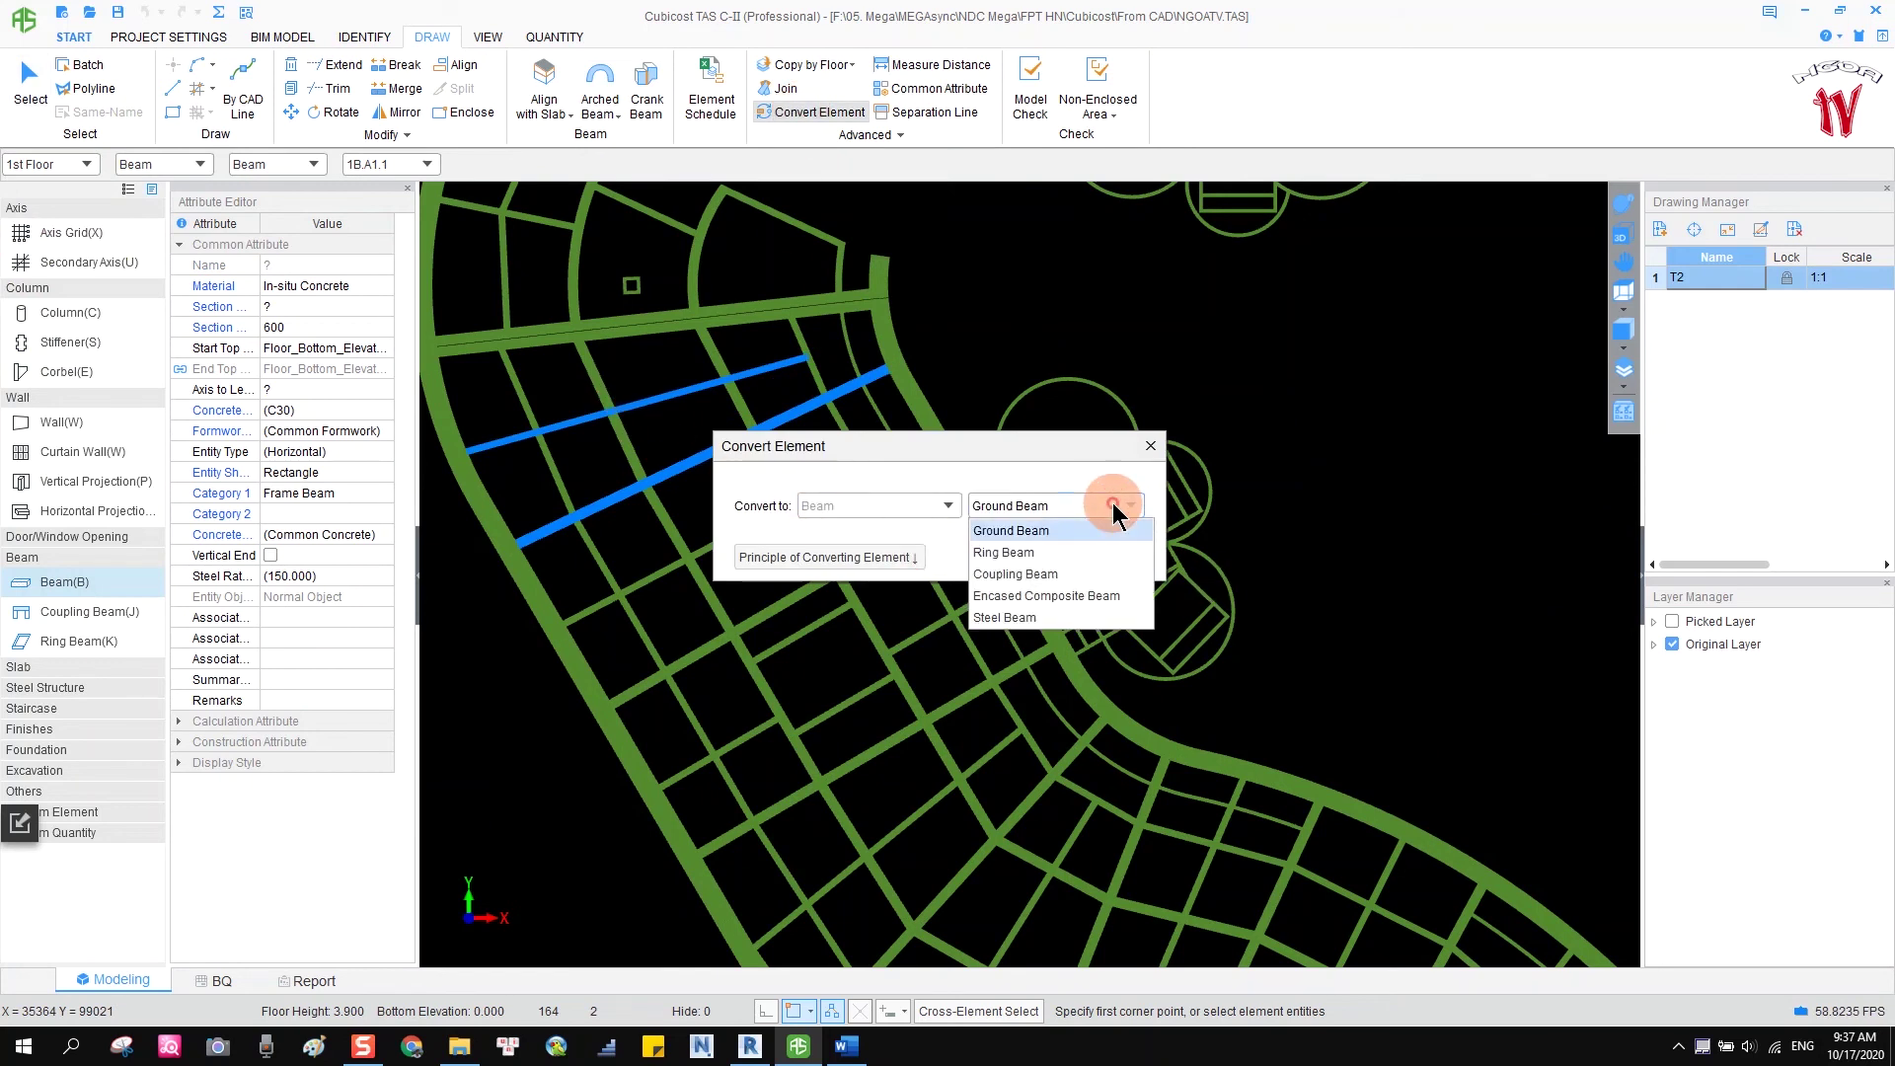
left_click(1044, 533)
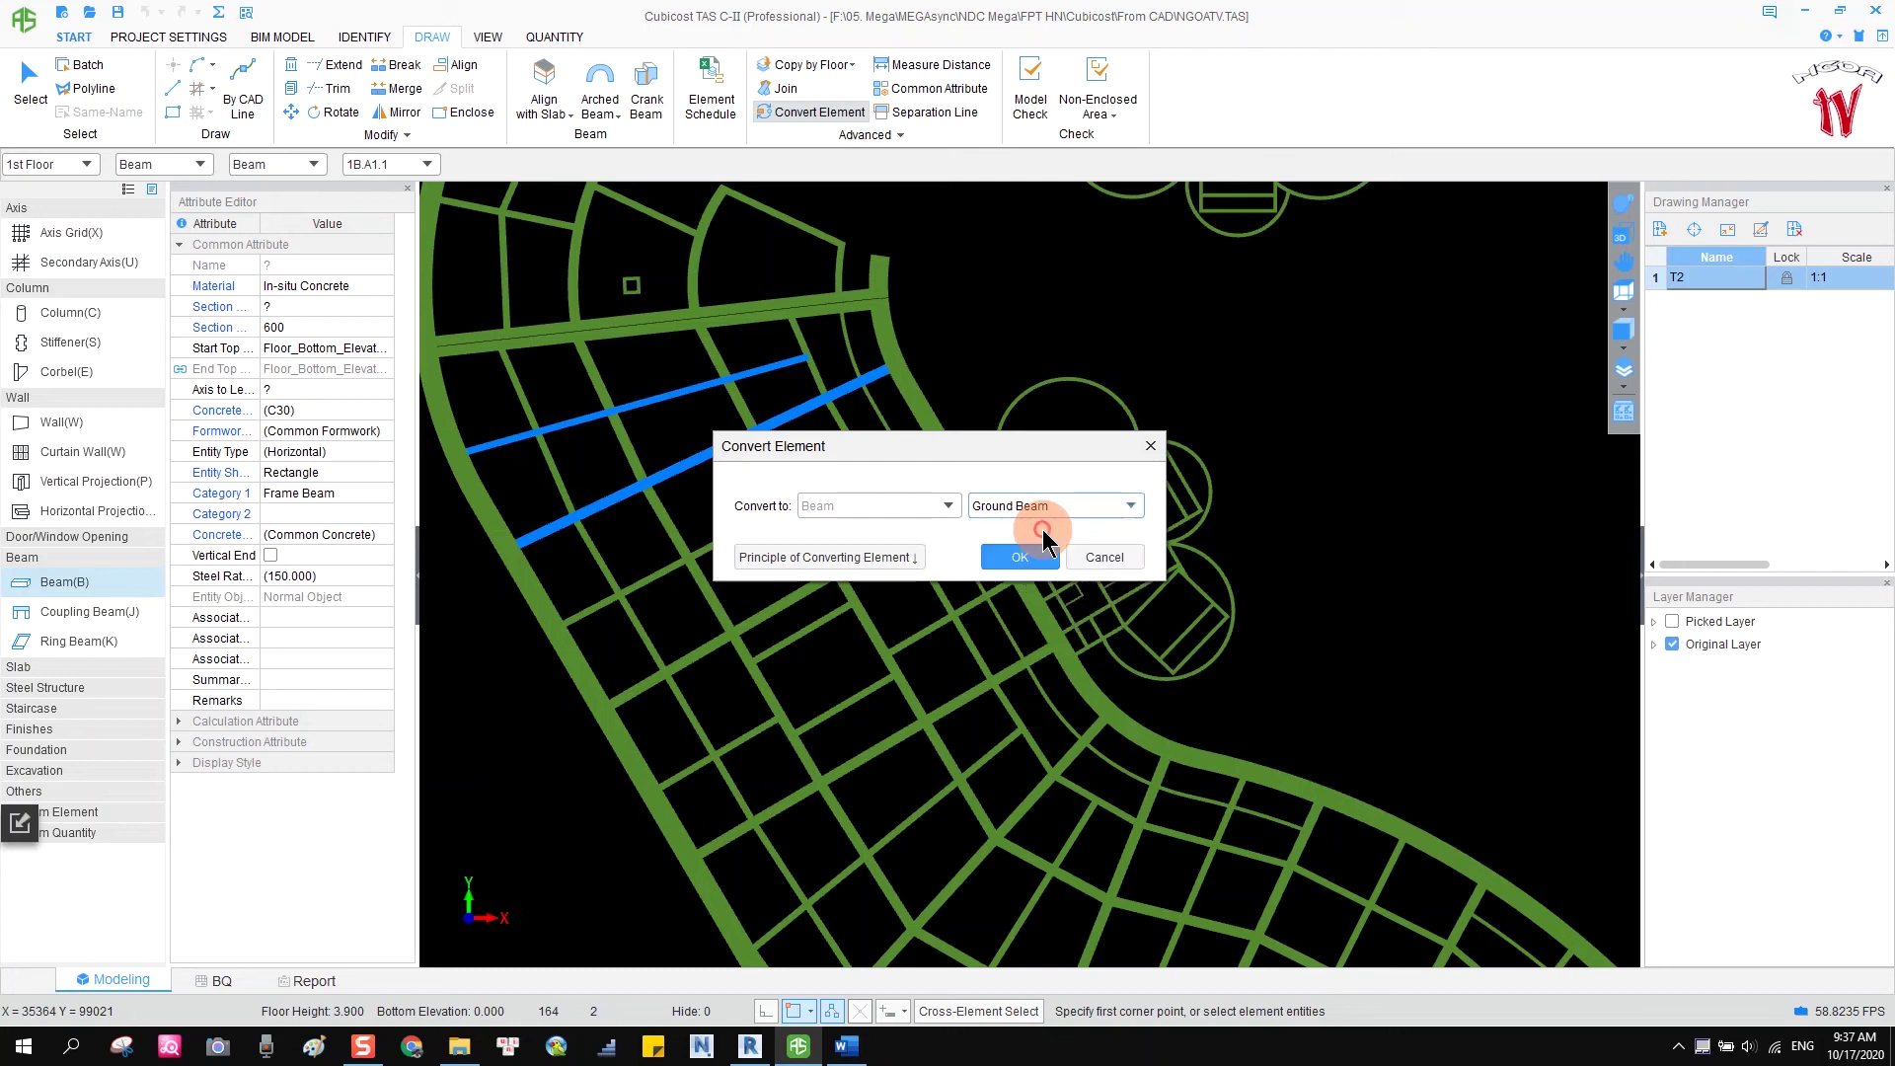
left_click(1151, 445)
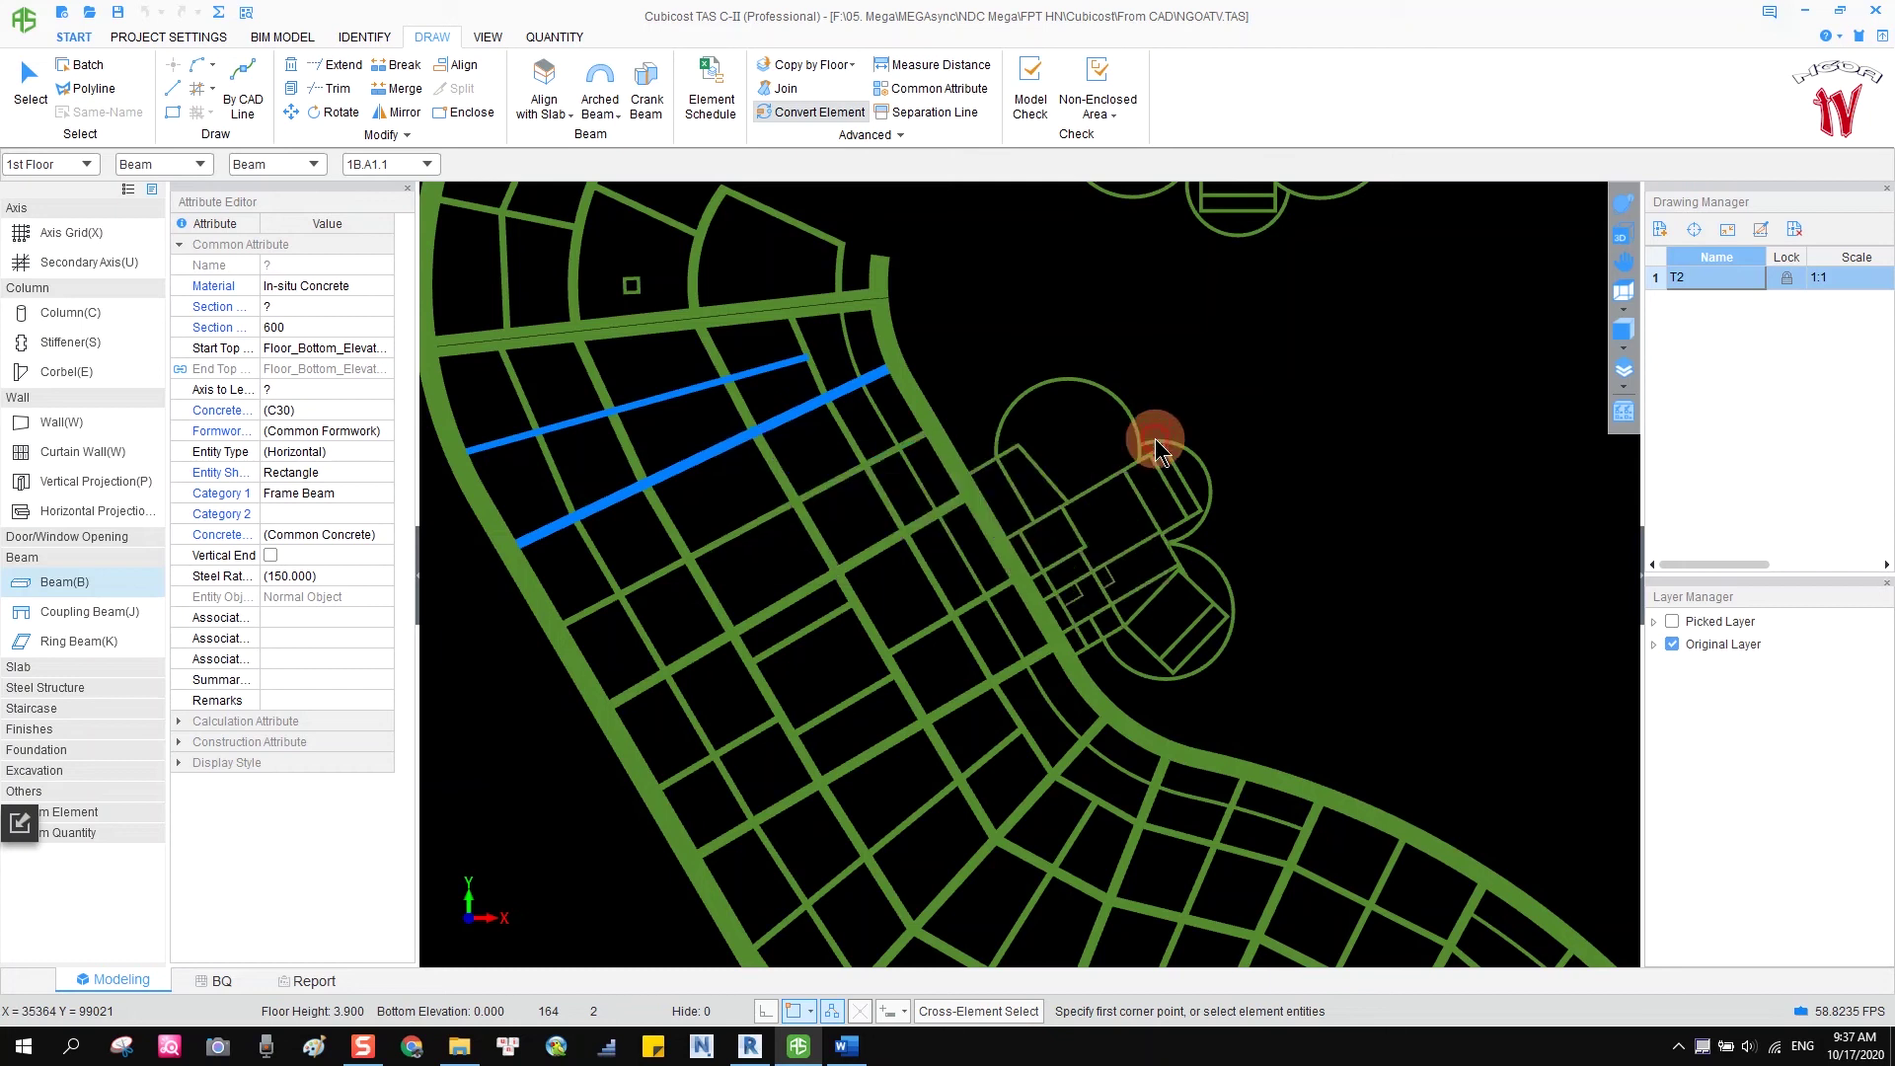
Show the direction arrows of the 1st Floor beams, and select the thick edge beam and a cross beam meeting it.
left_click(891, 132)
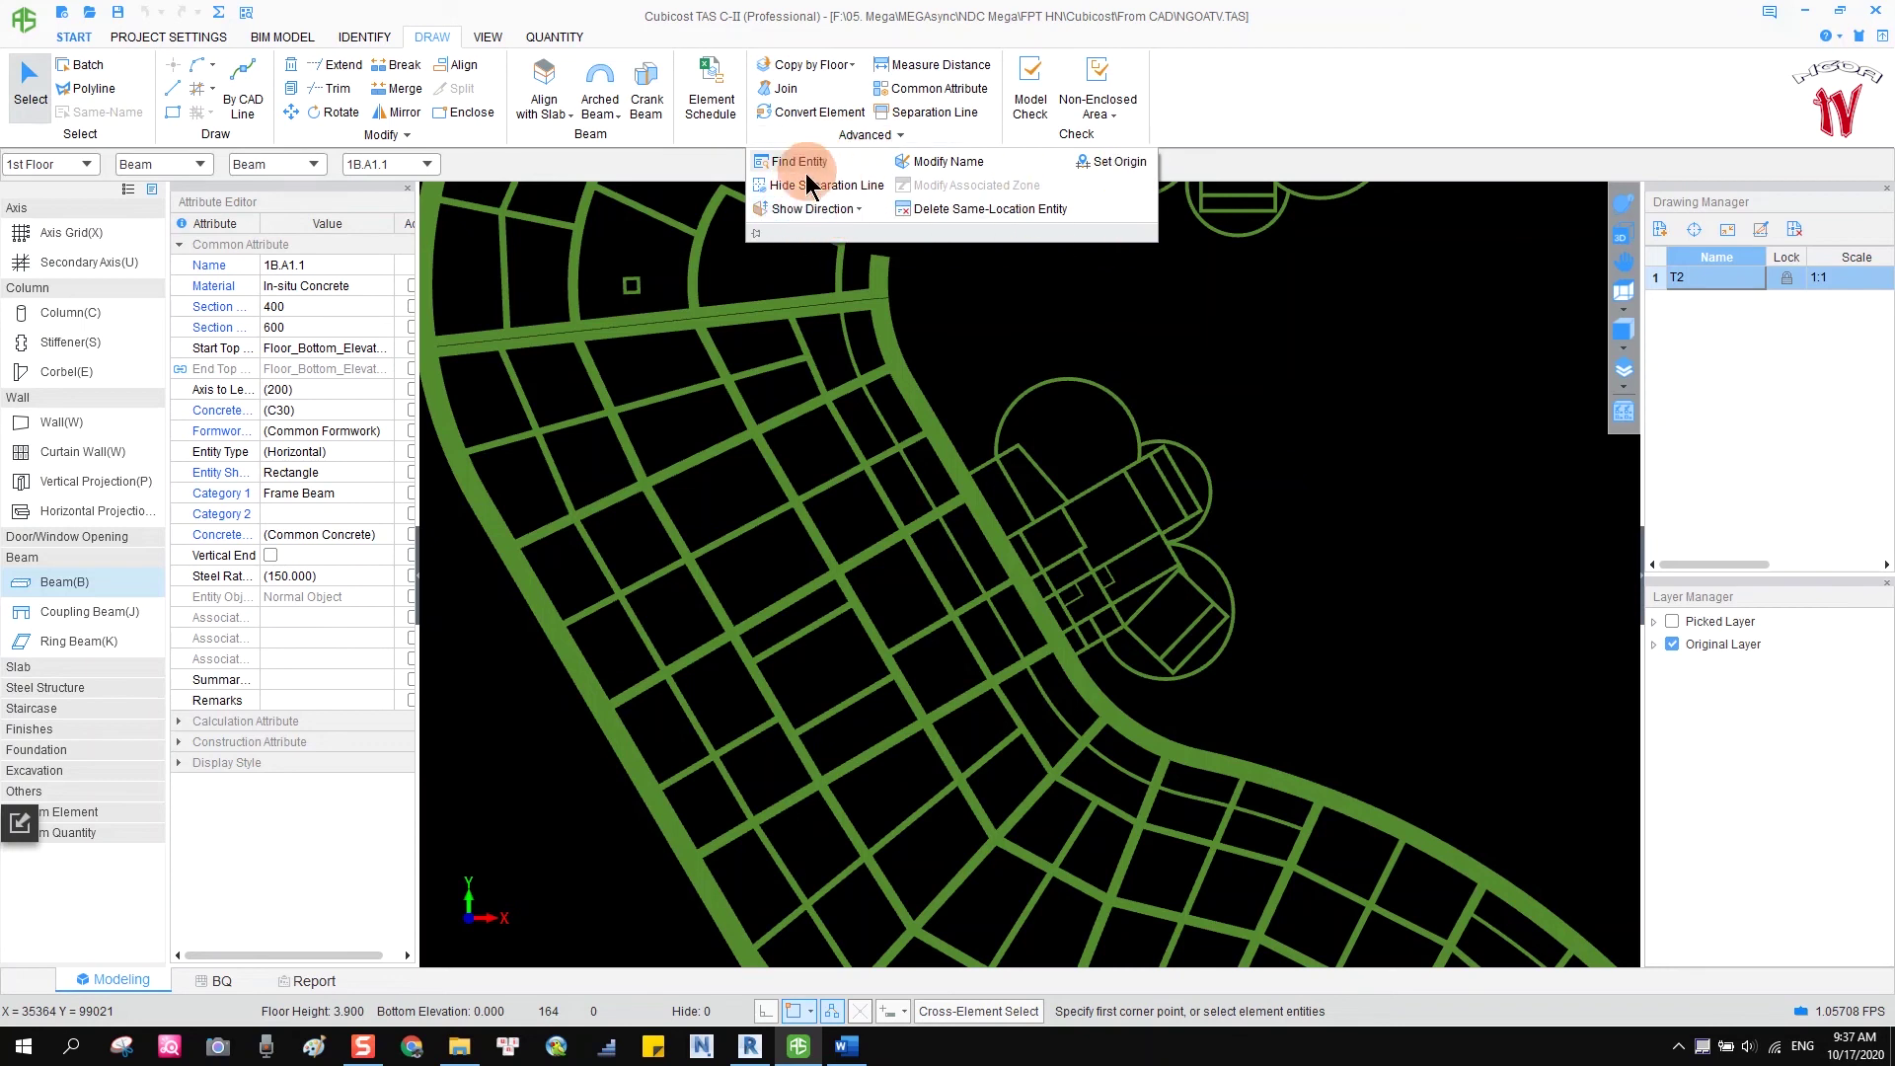
left_click(834, 209)
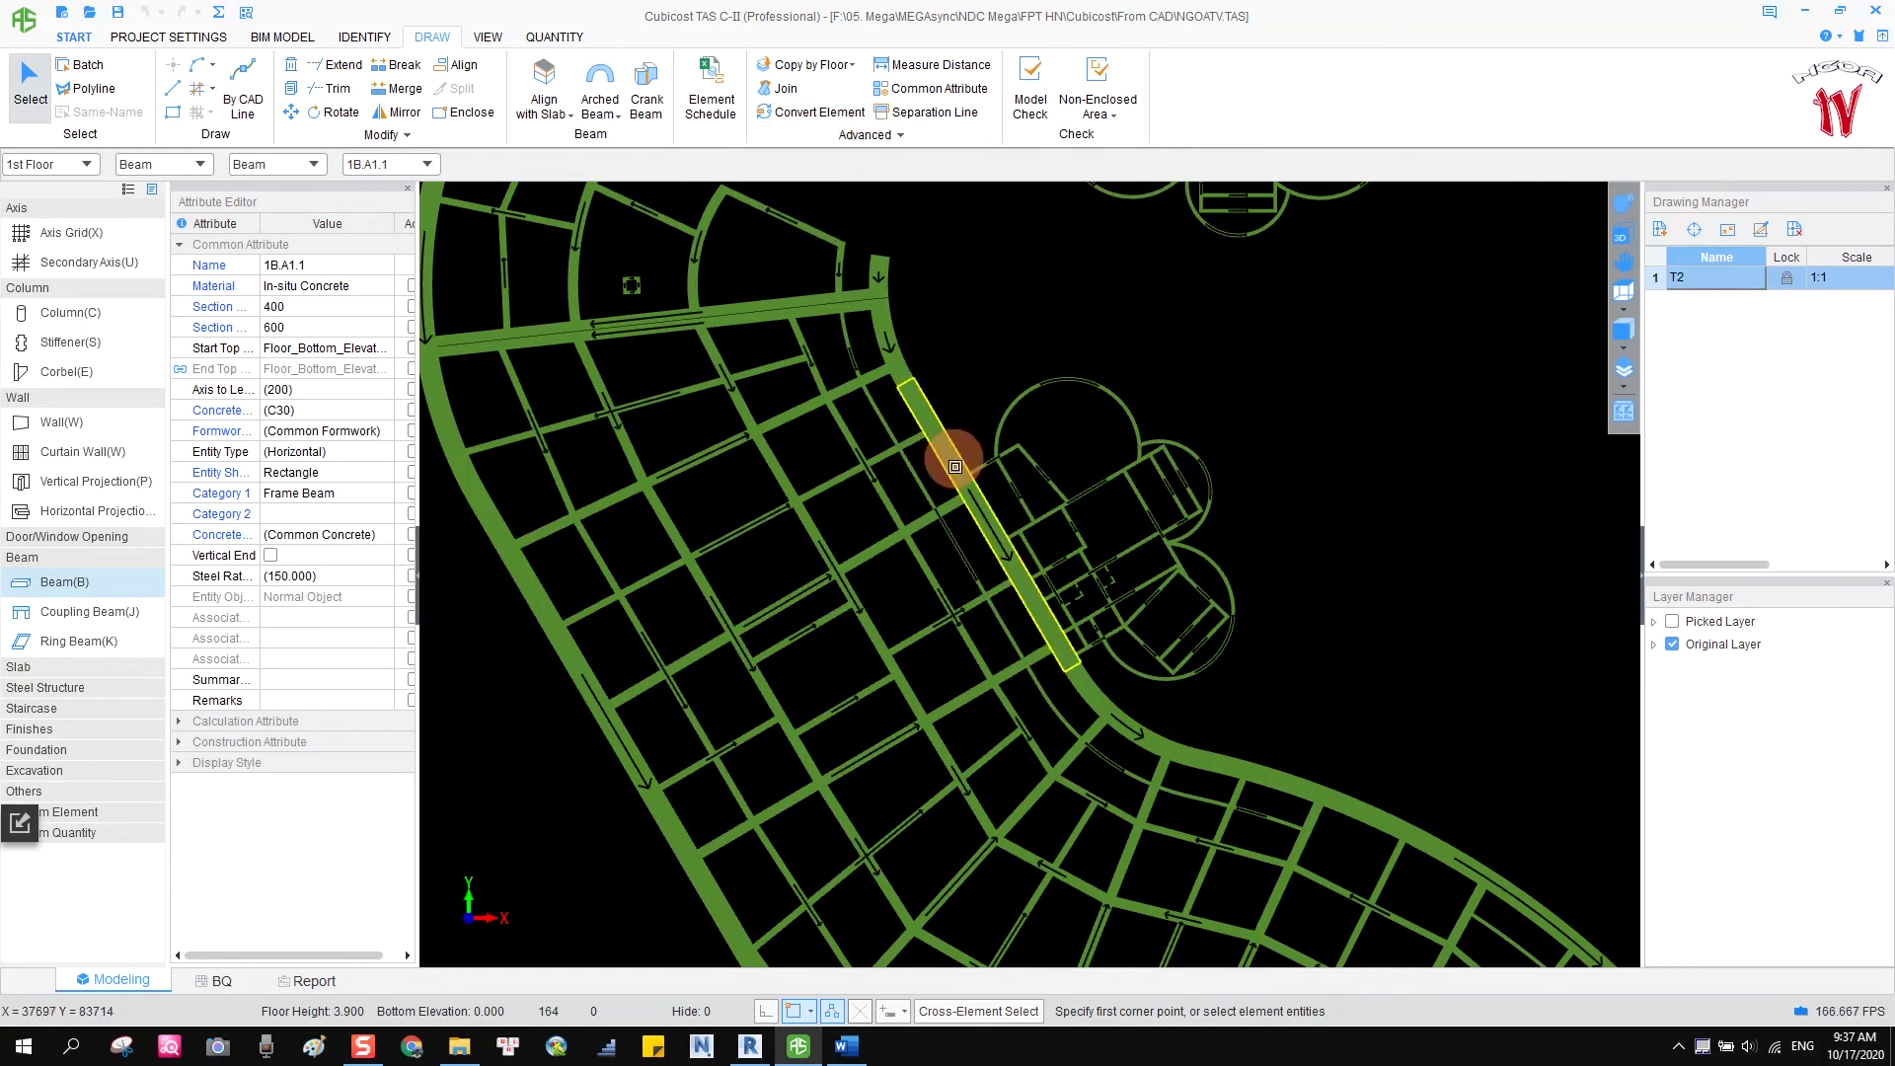
scroll(1001, 570, "up", 3)
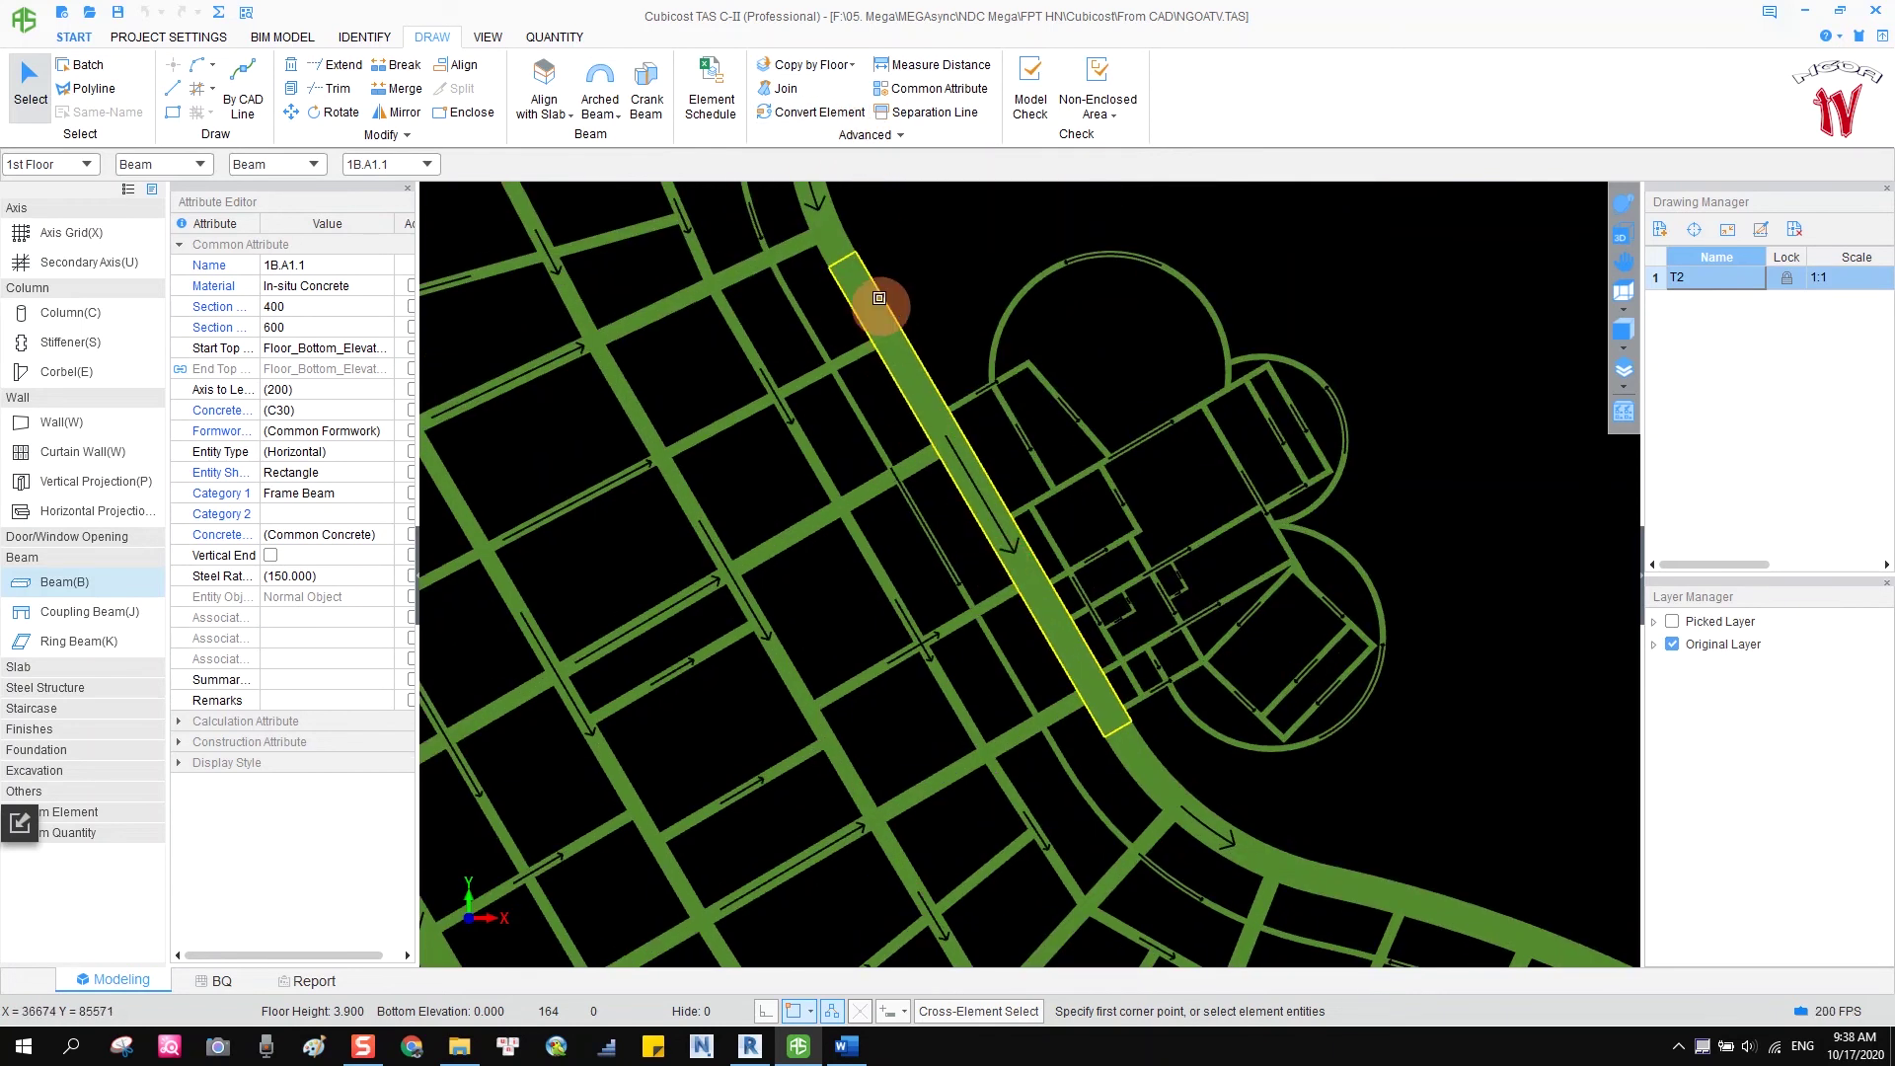
left_click(899, 341)
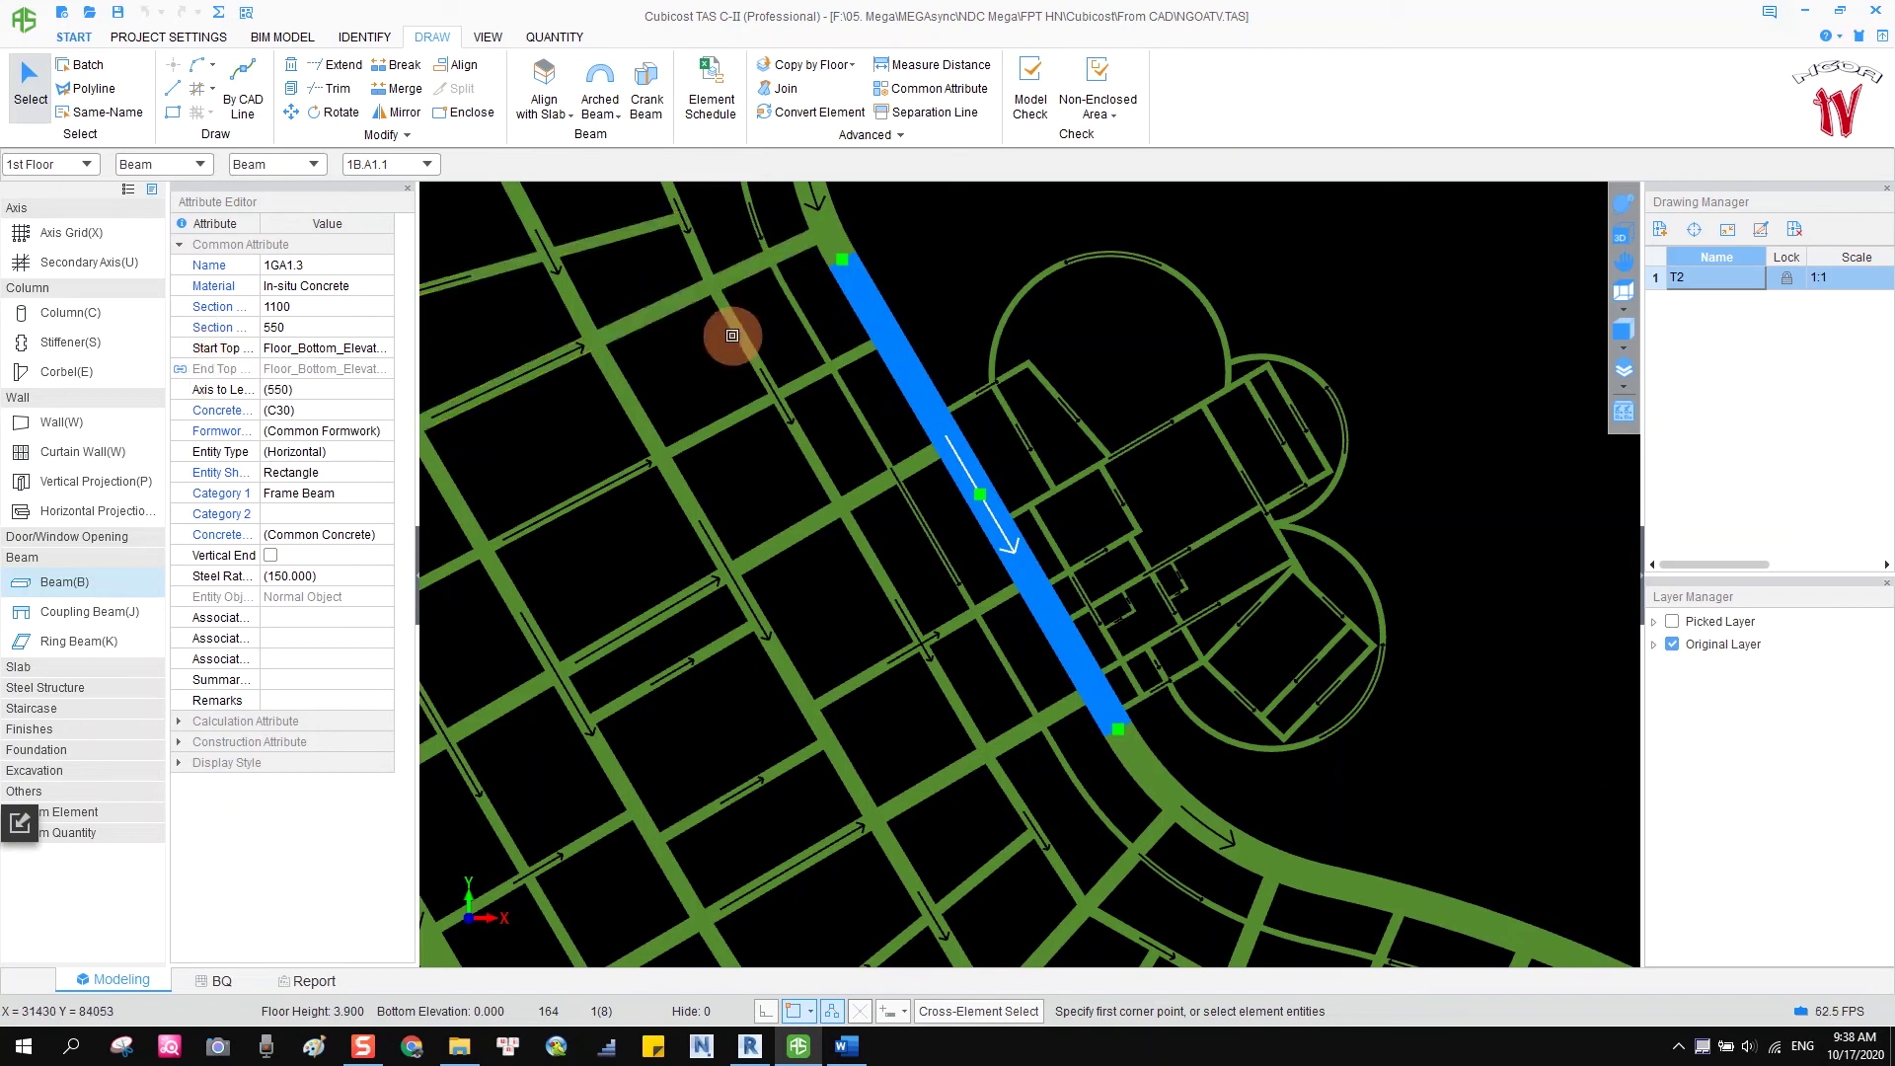
left_click(668, 589)
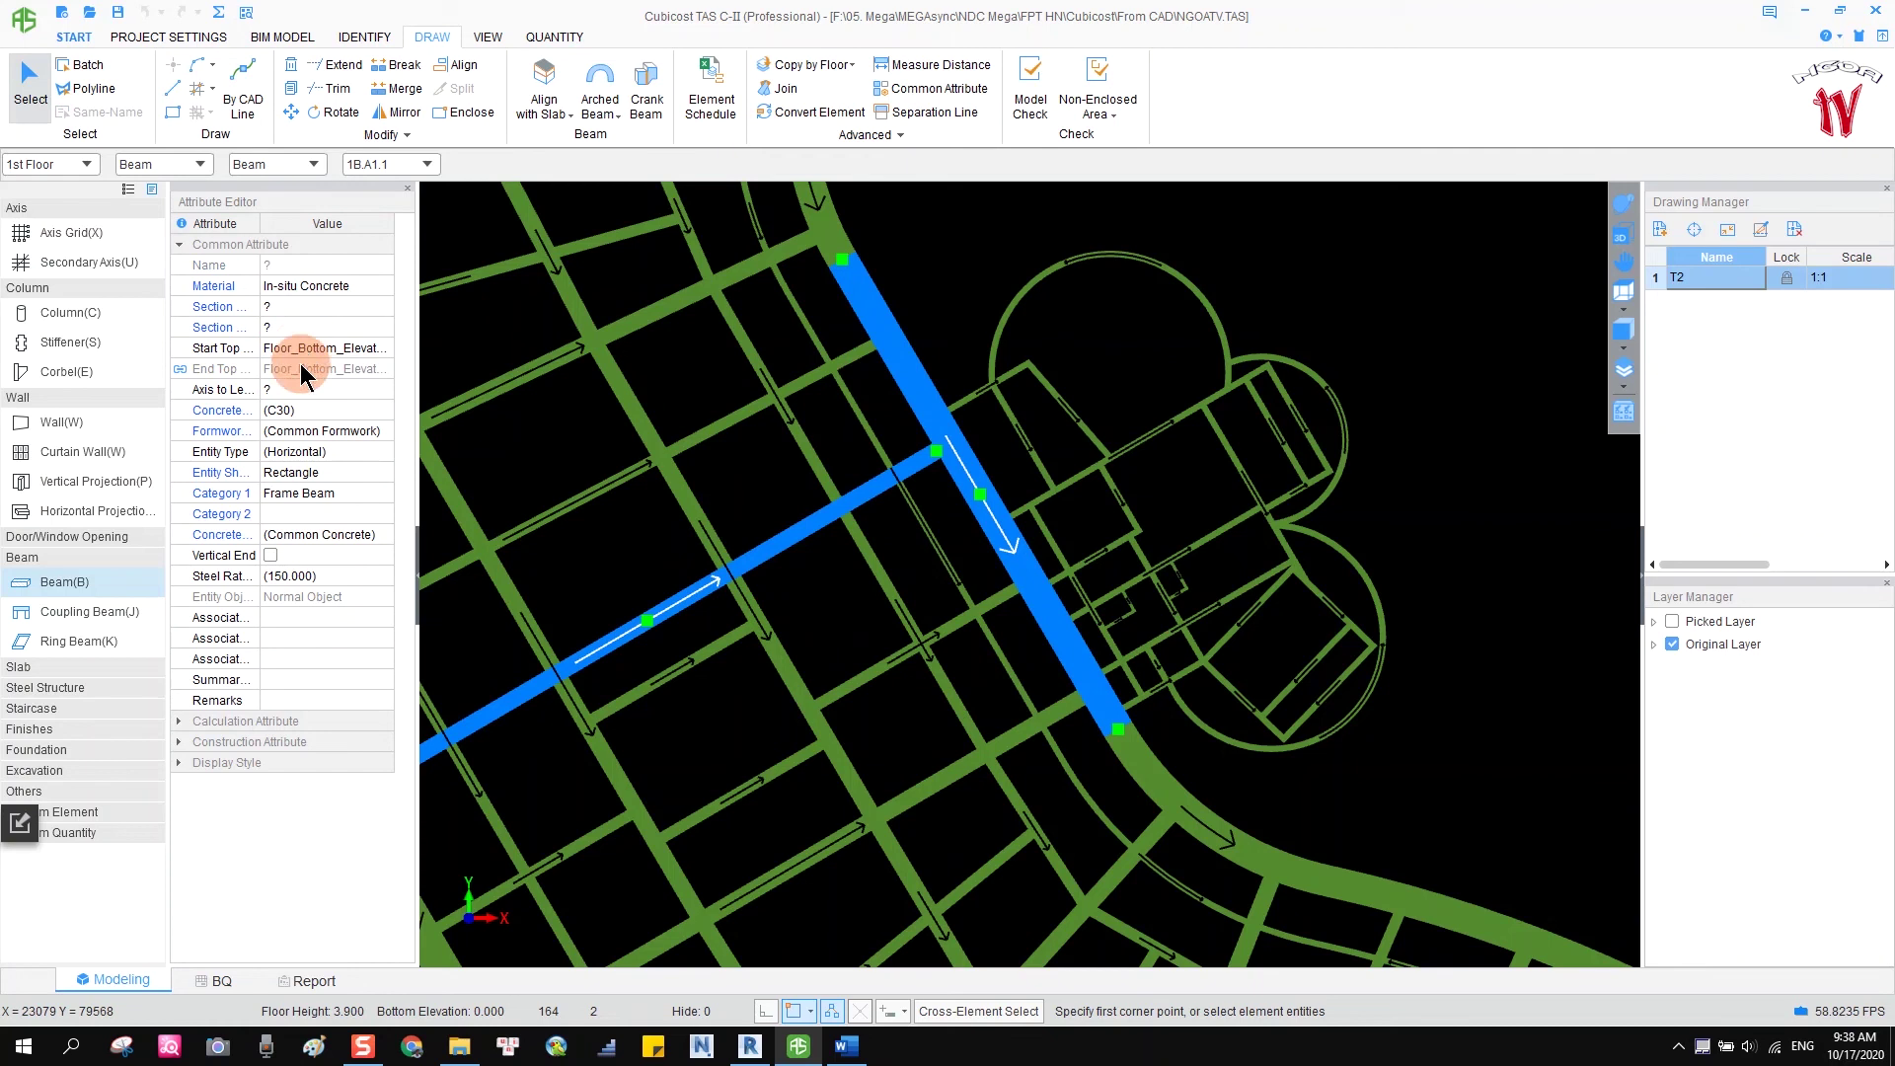
Look over the Find Entity search for beams and the remaining advanced drawing tools, without running a search.
left_click(898, 135)
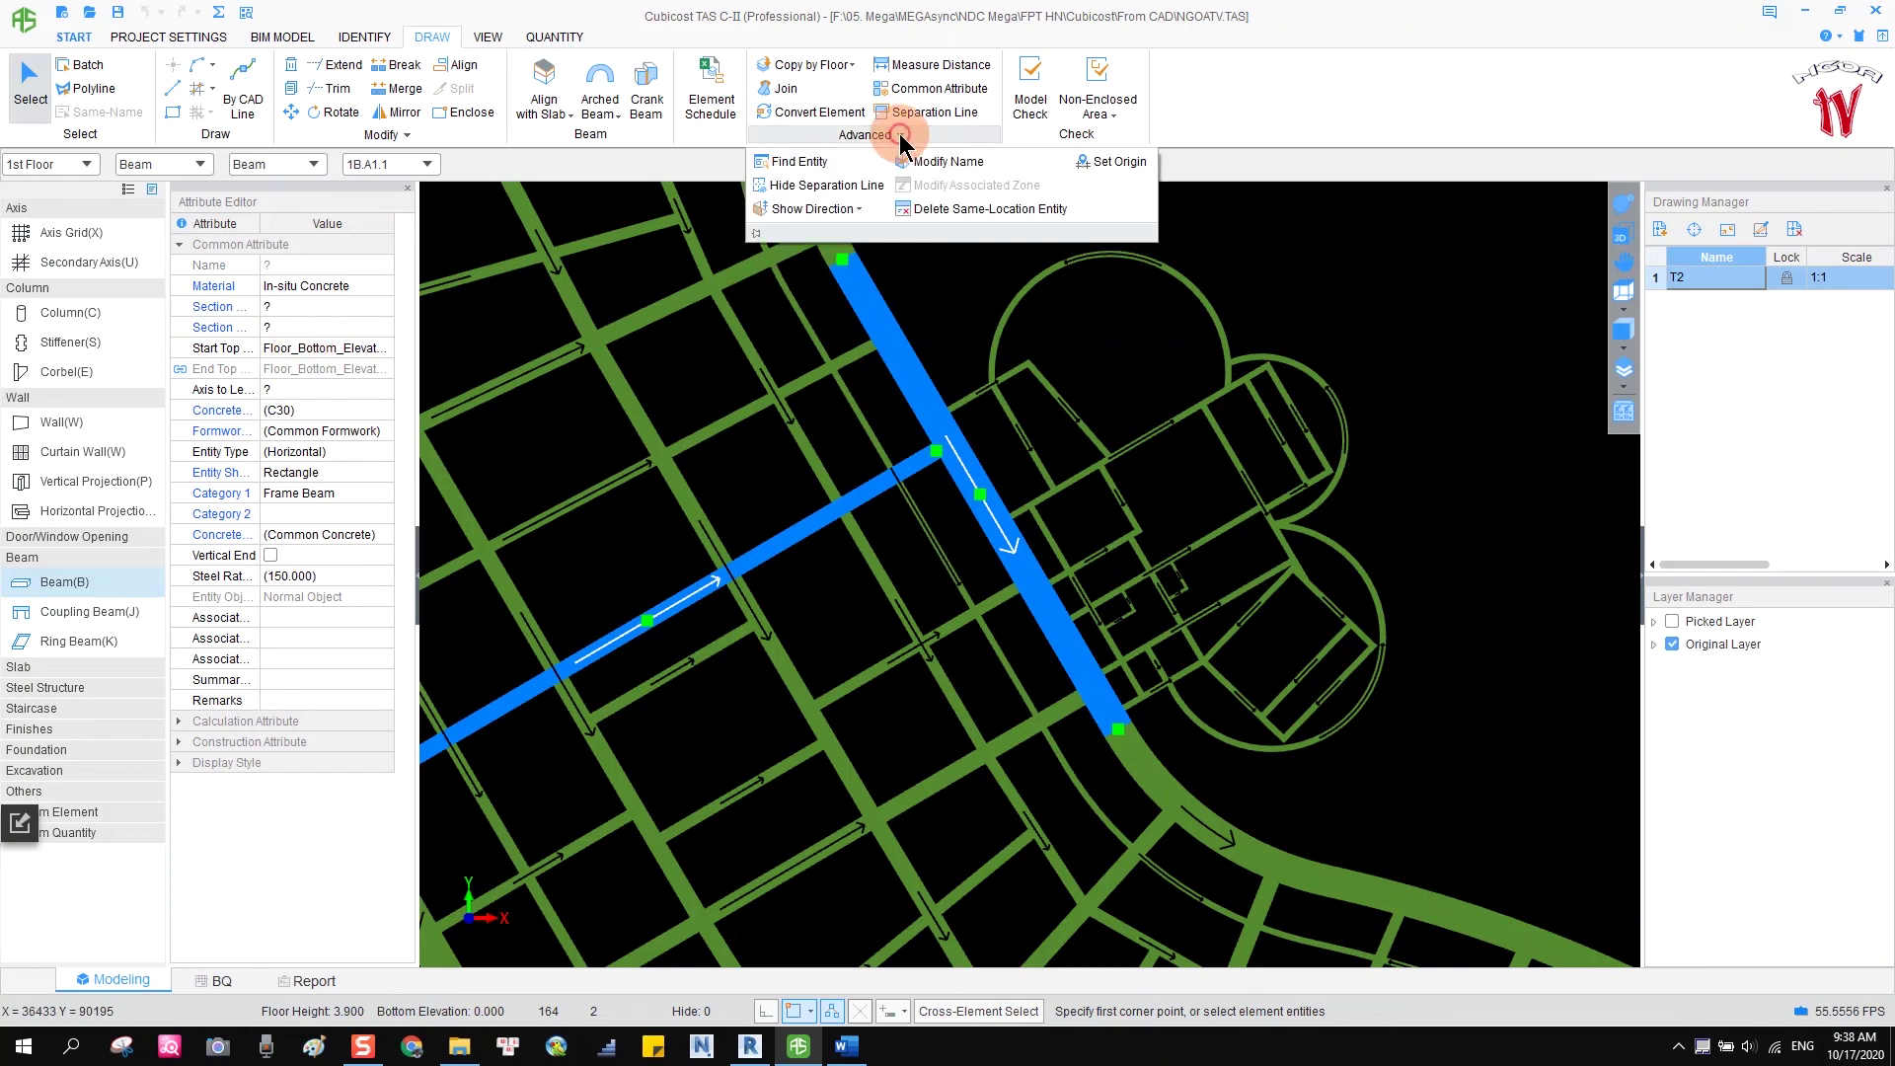
left_click(807, 166)
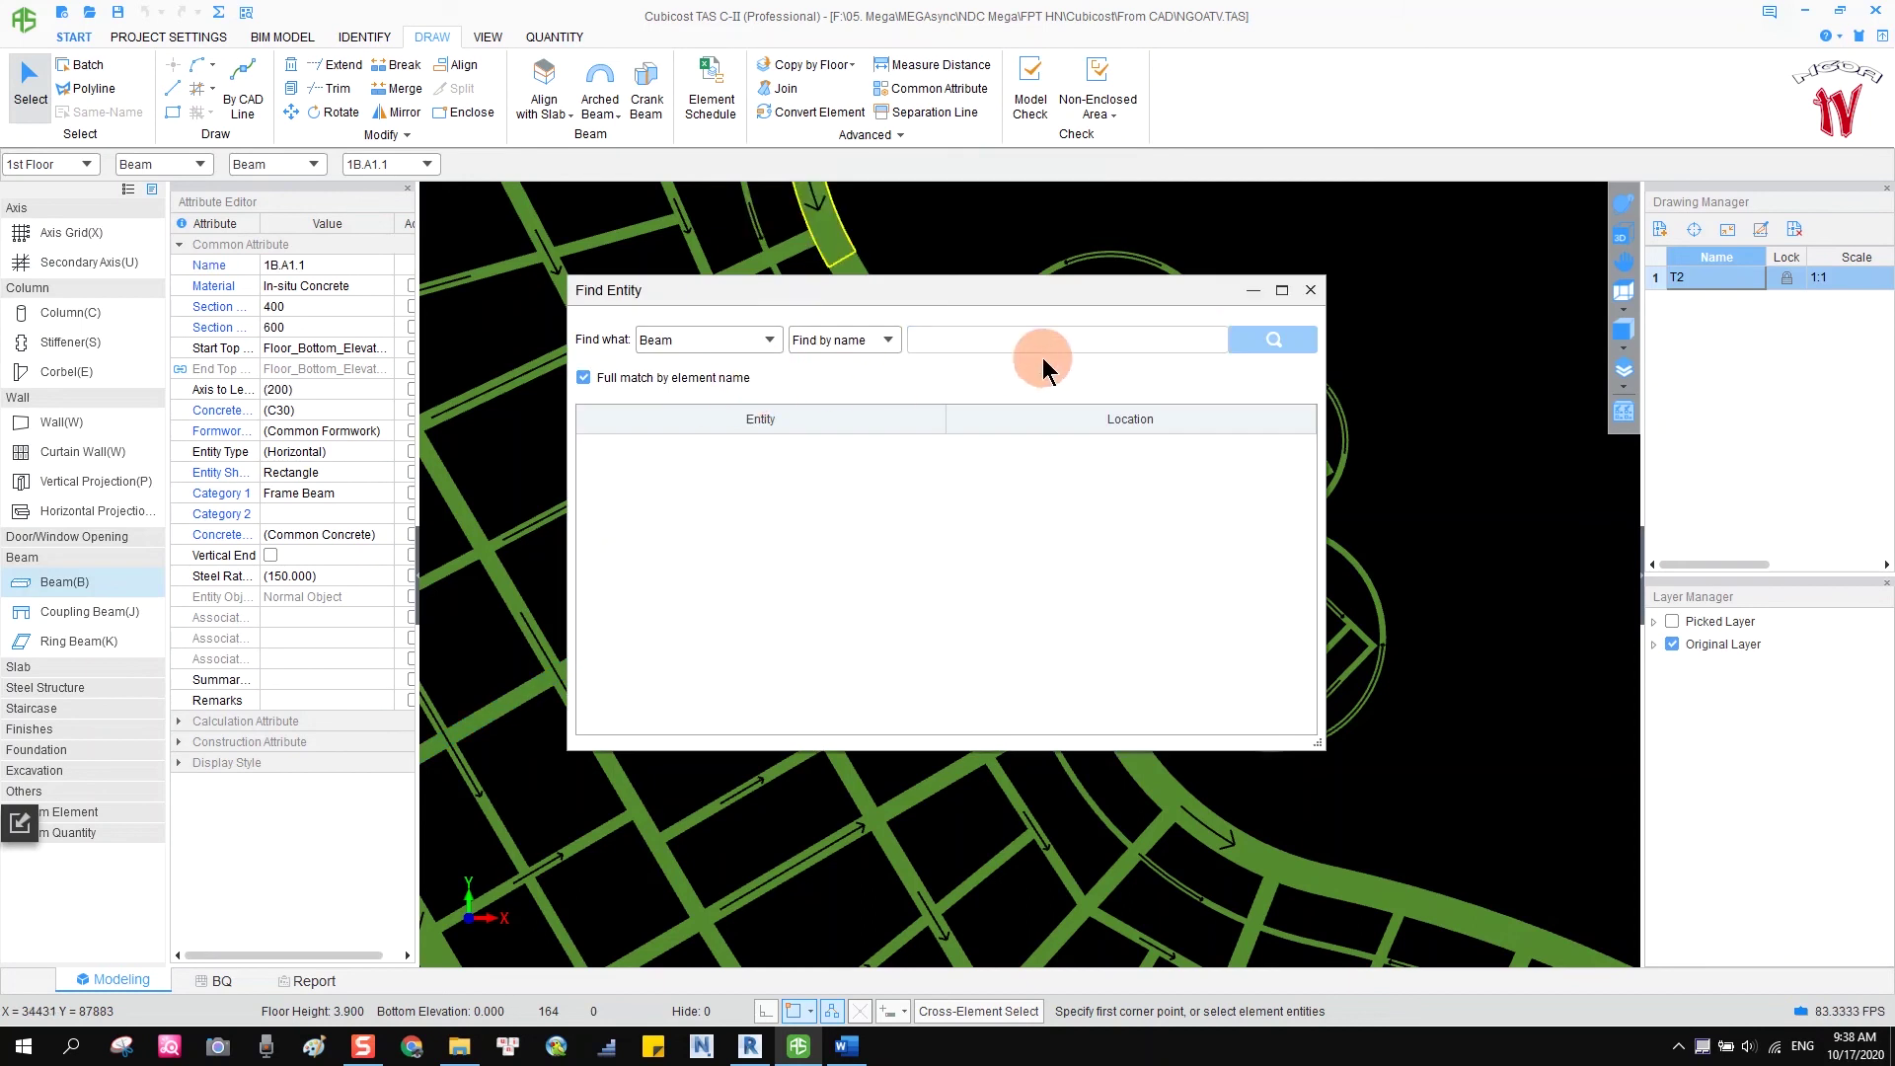
left_click(1310, 289)
scroll(775, 572, "down", 5)
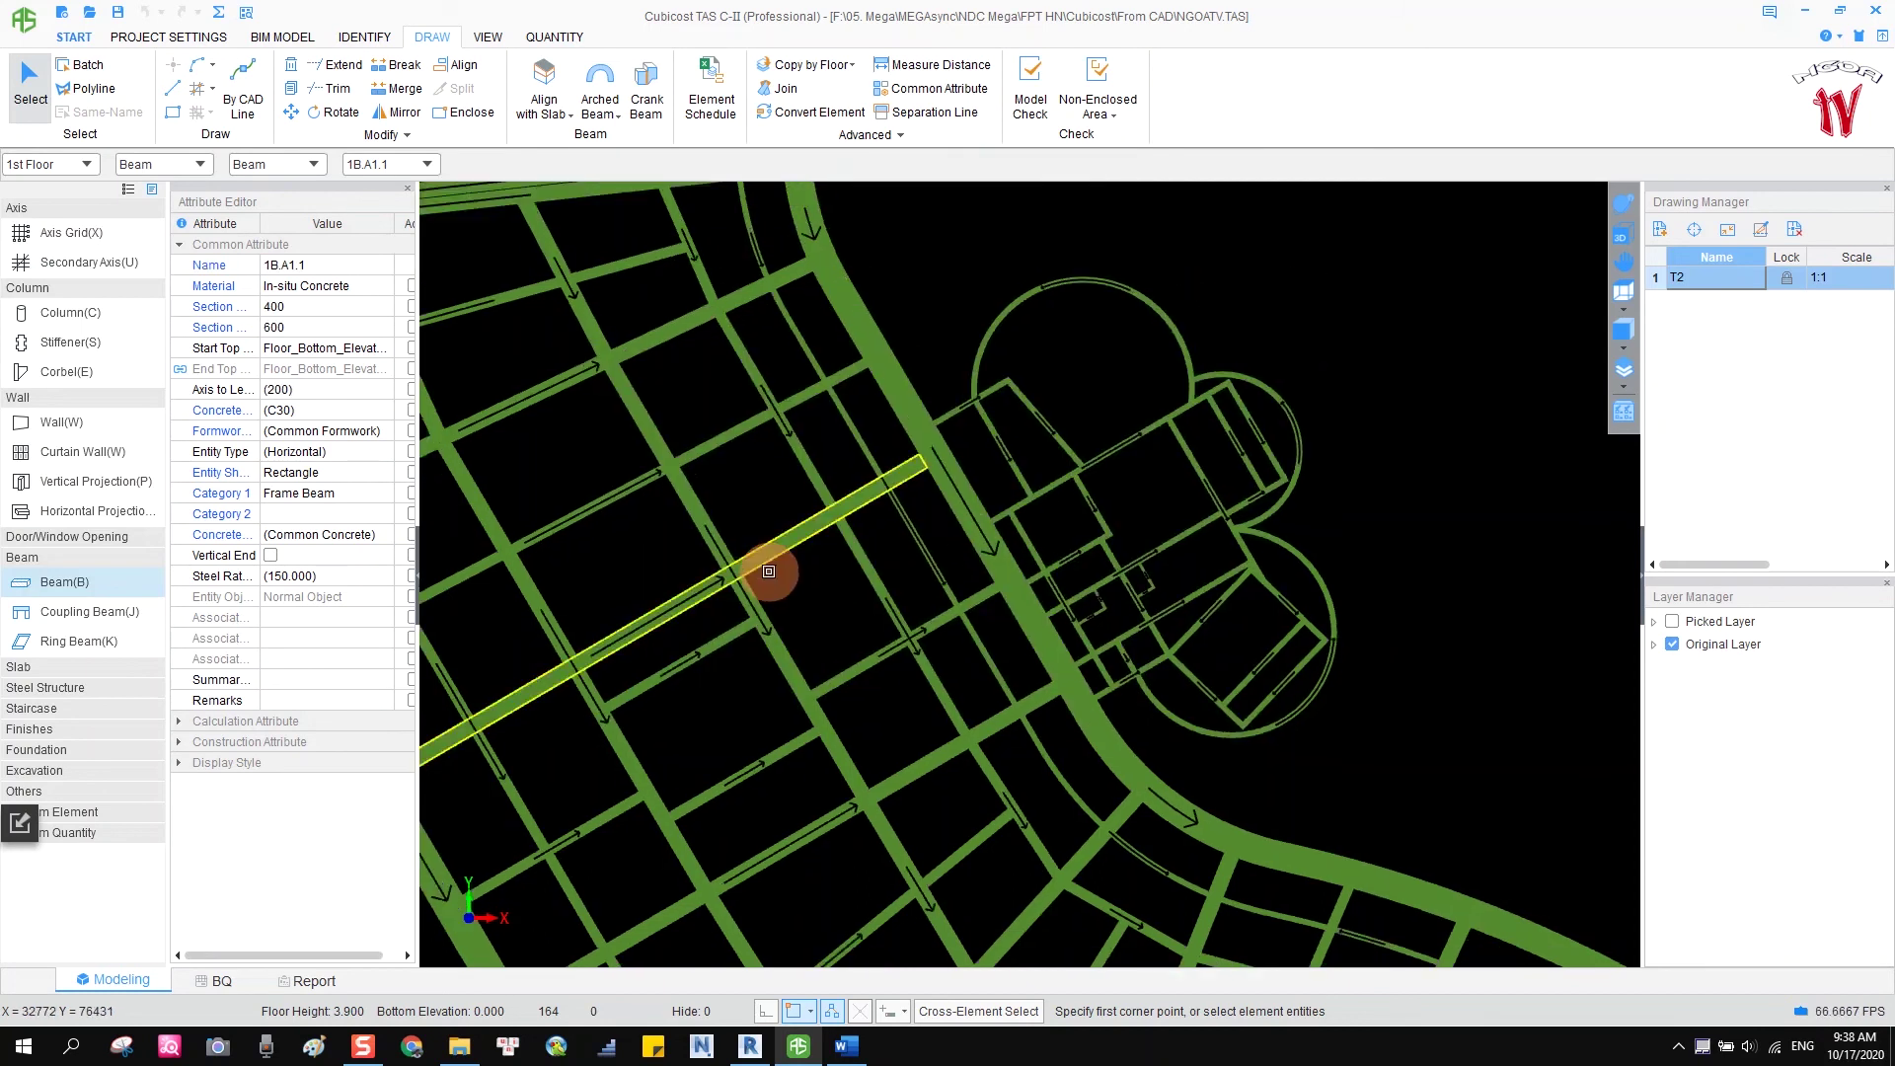
left_click(867, 132)
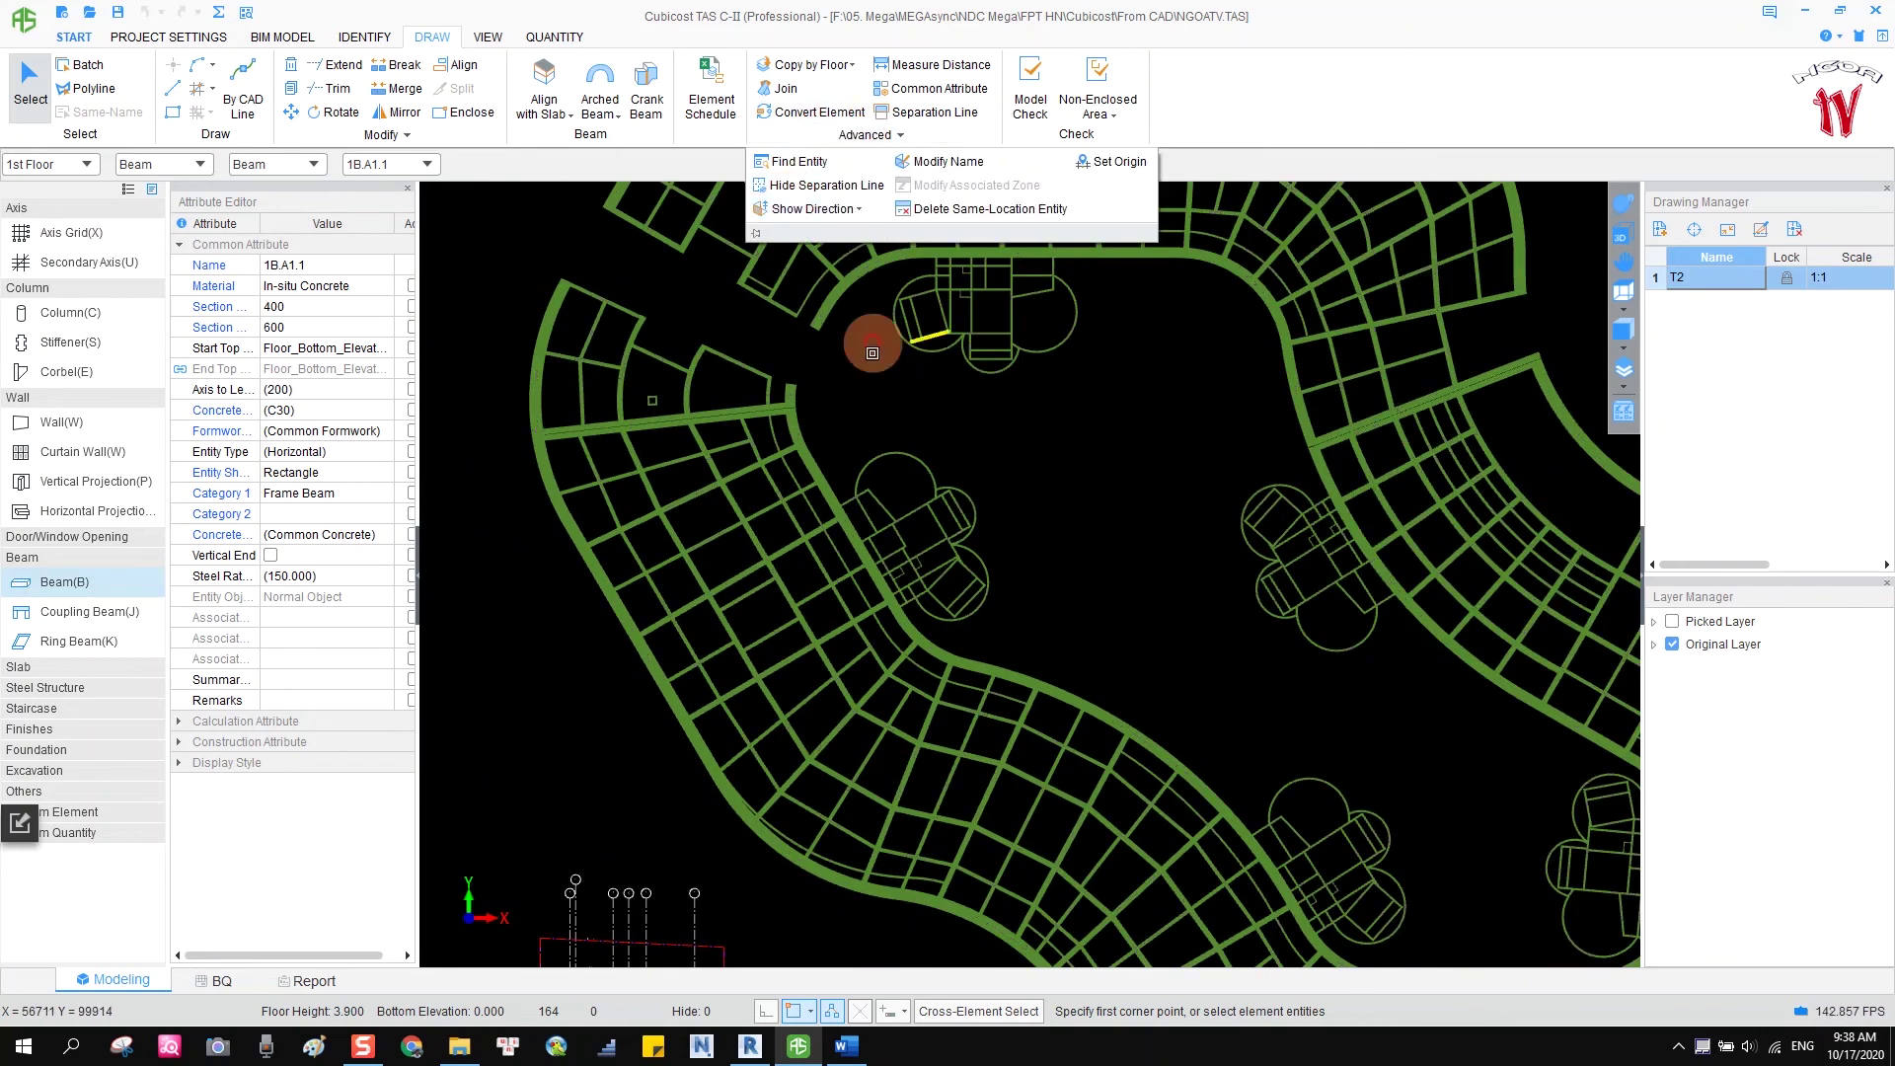
Run Model Check on the model and dismiss its result.
scroll(981, 317, "down", 3)
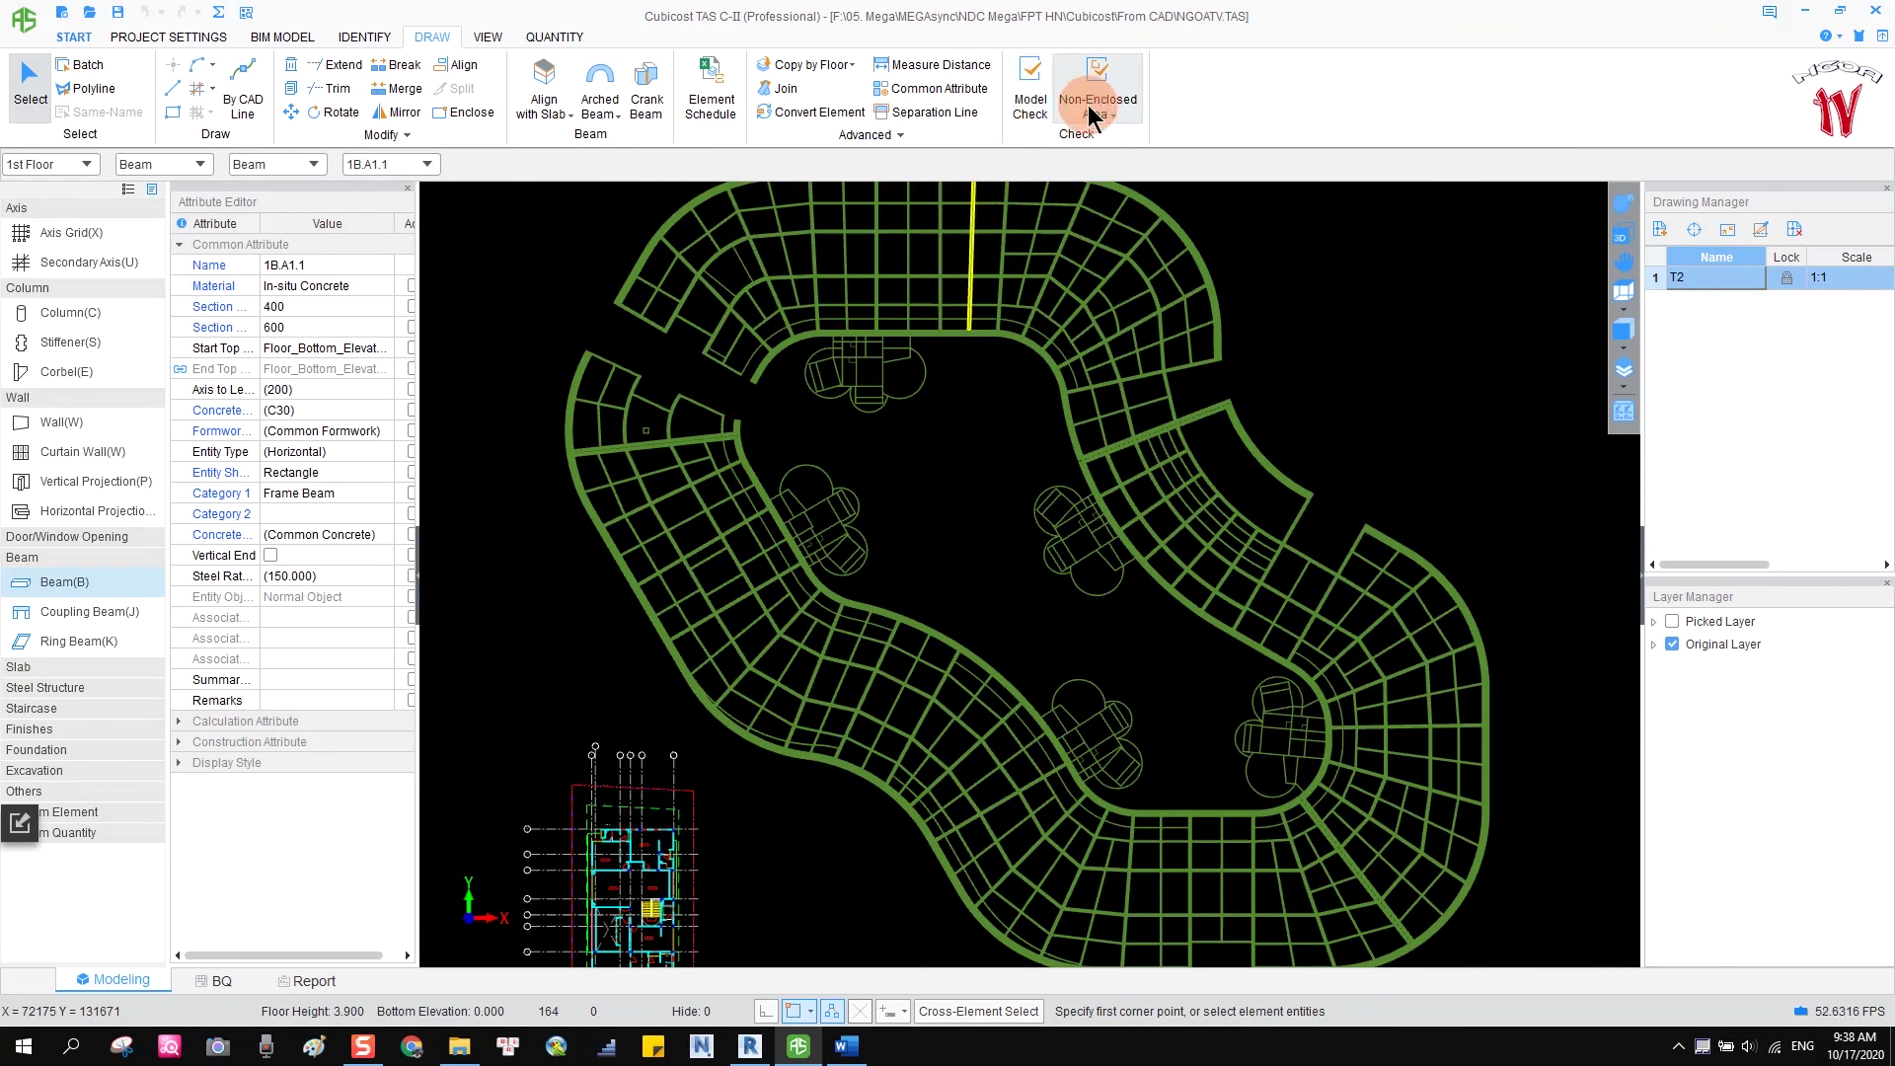
left_click(1032, 99)
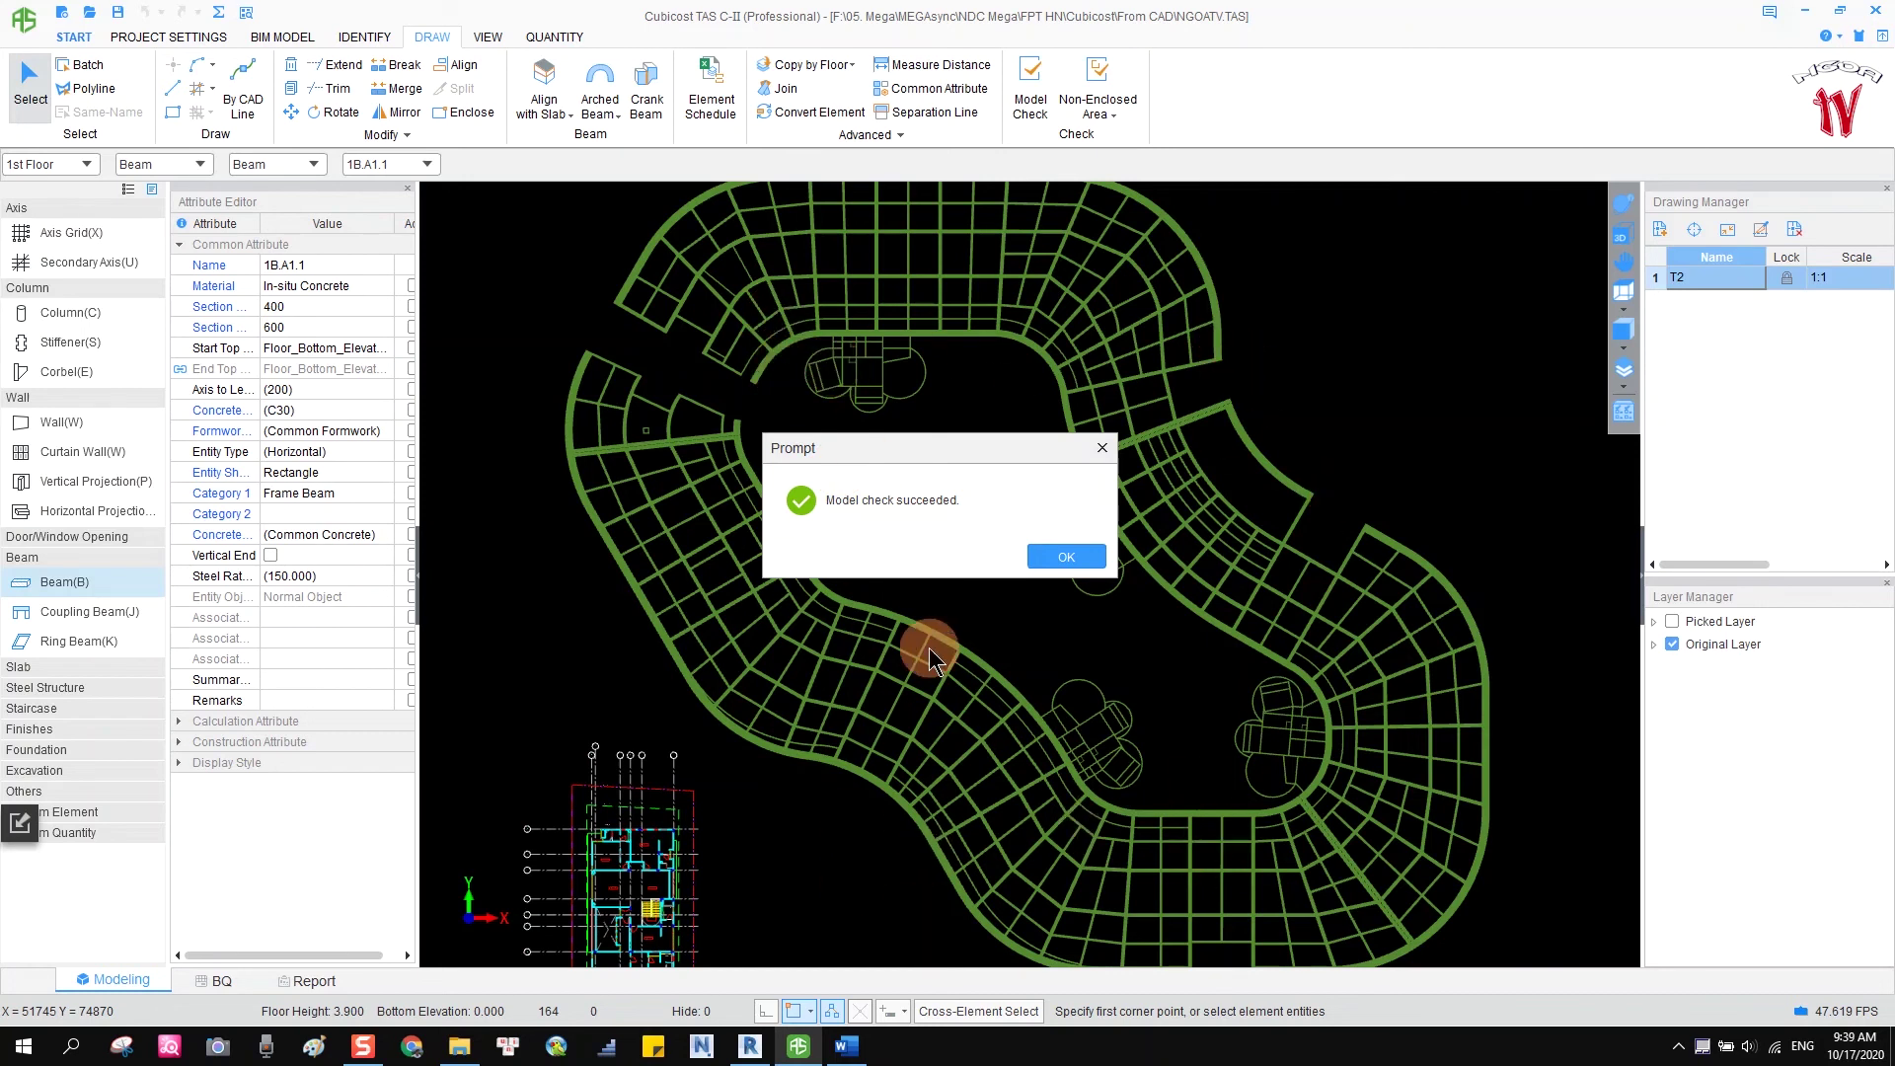
left_click(1065, 559)
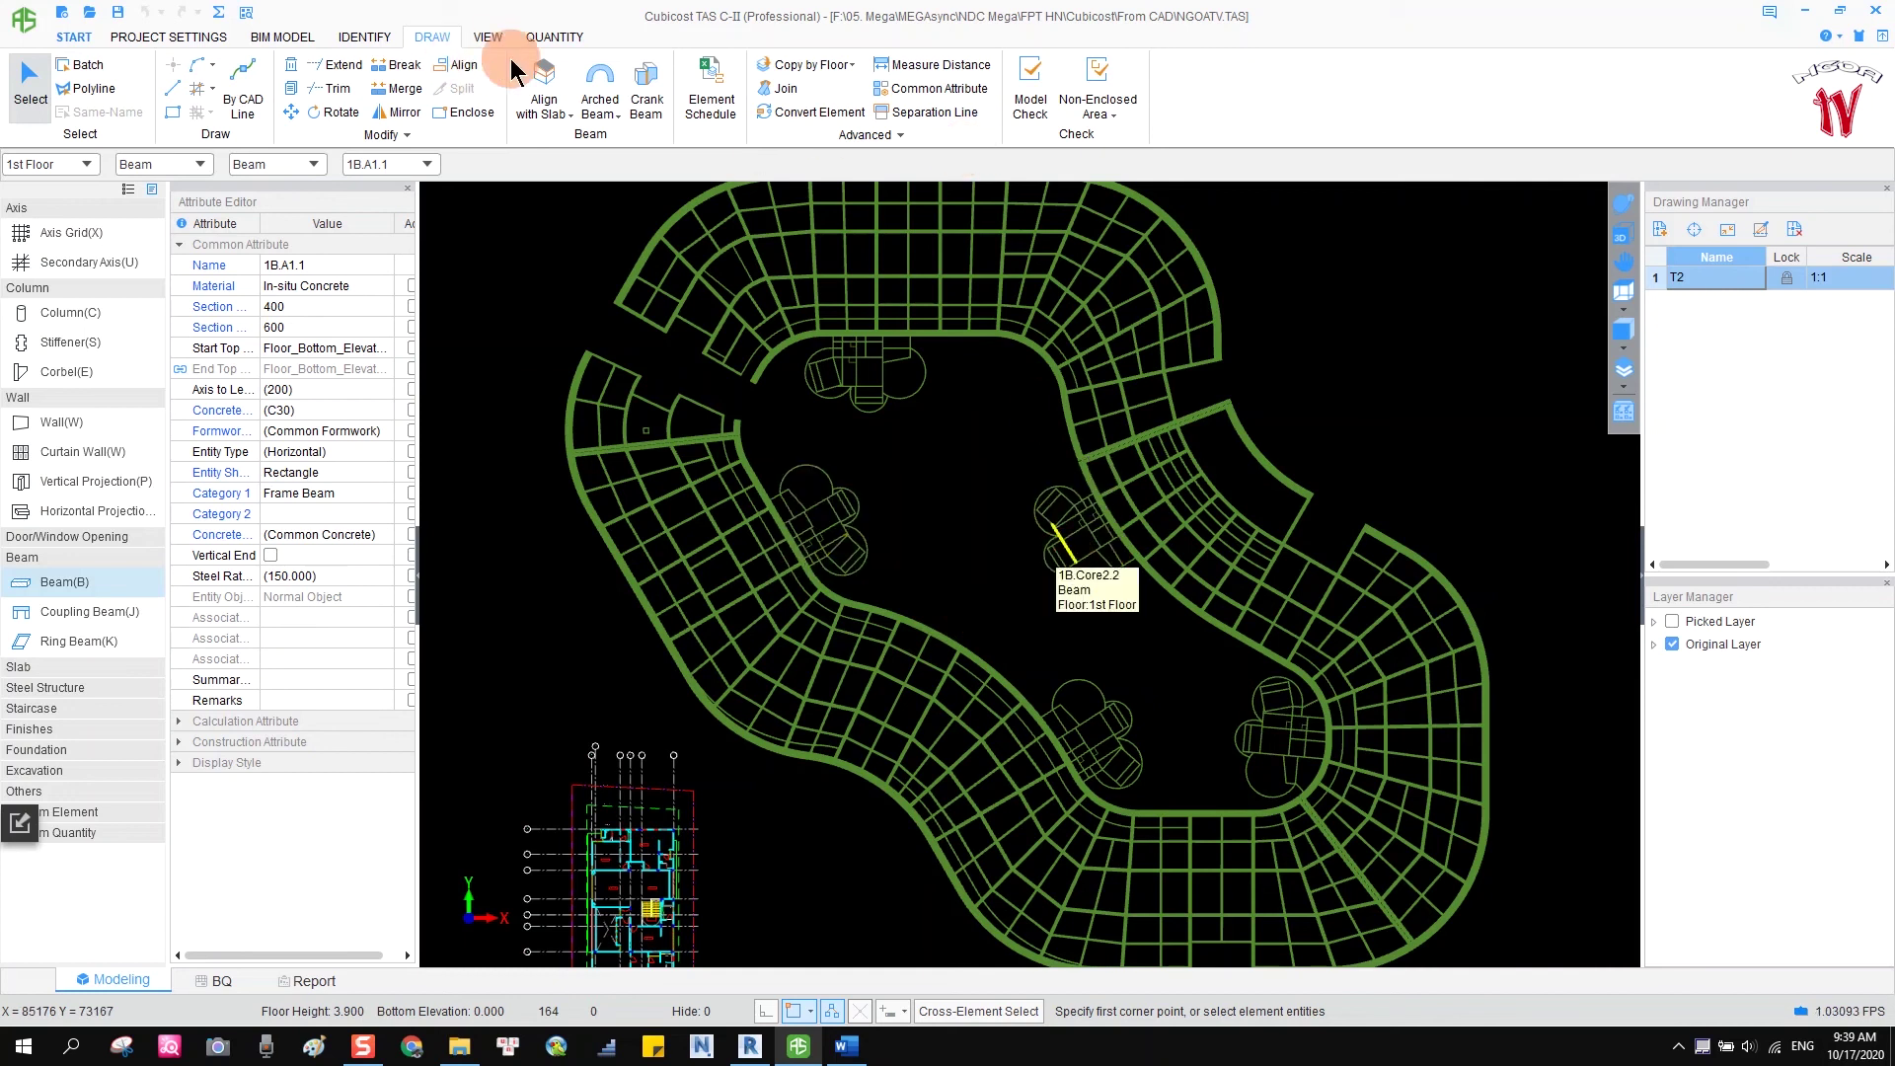
Look over the viewing and entity display tools, and the quantity measurement and calculation tools.
left_click(493, 34)
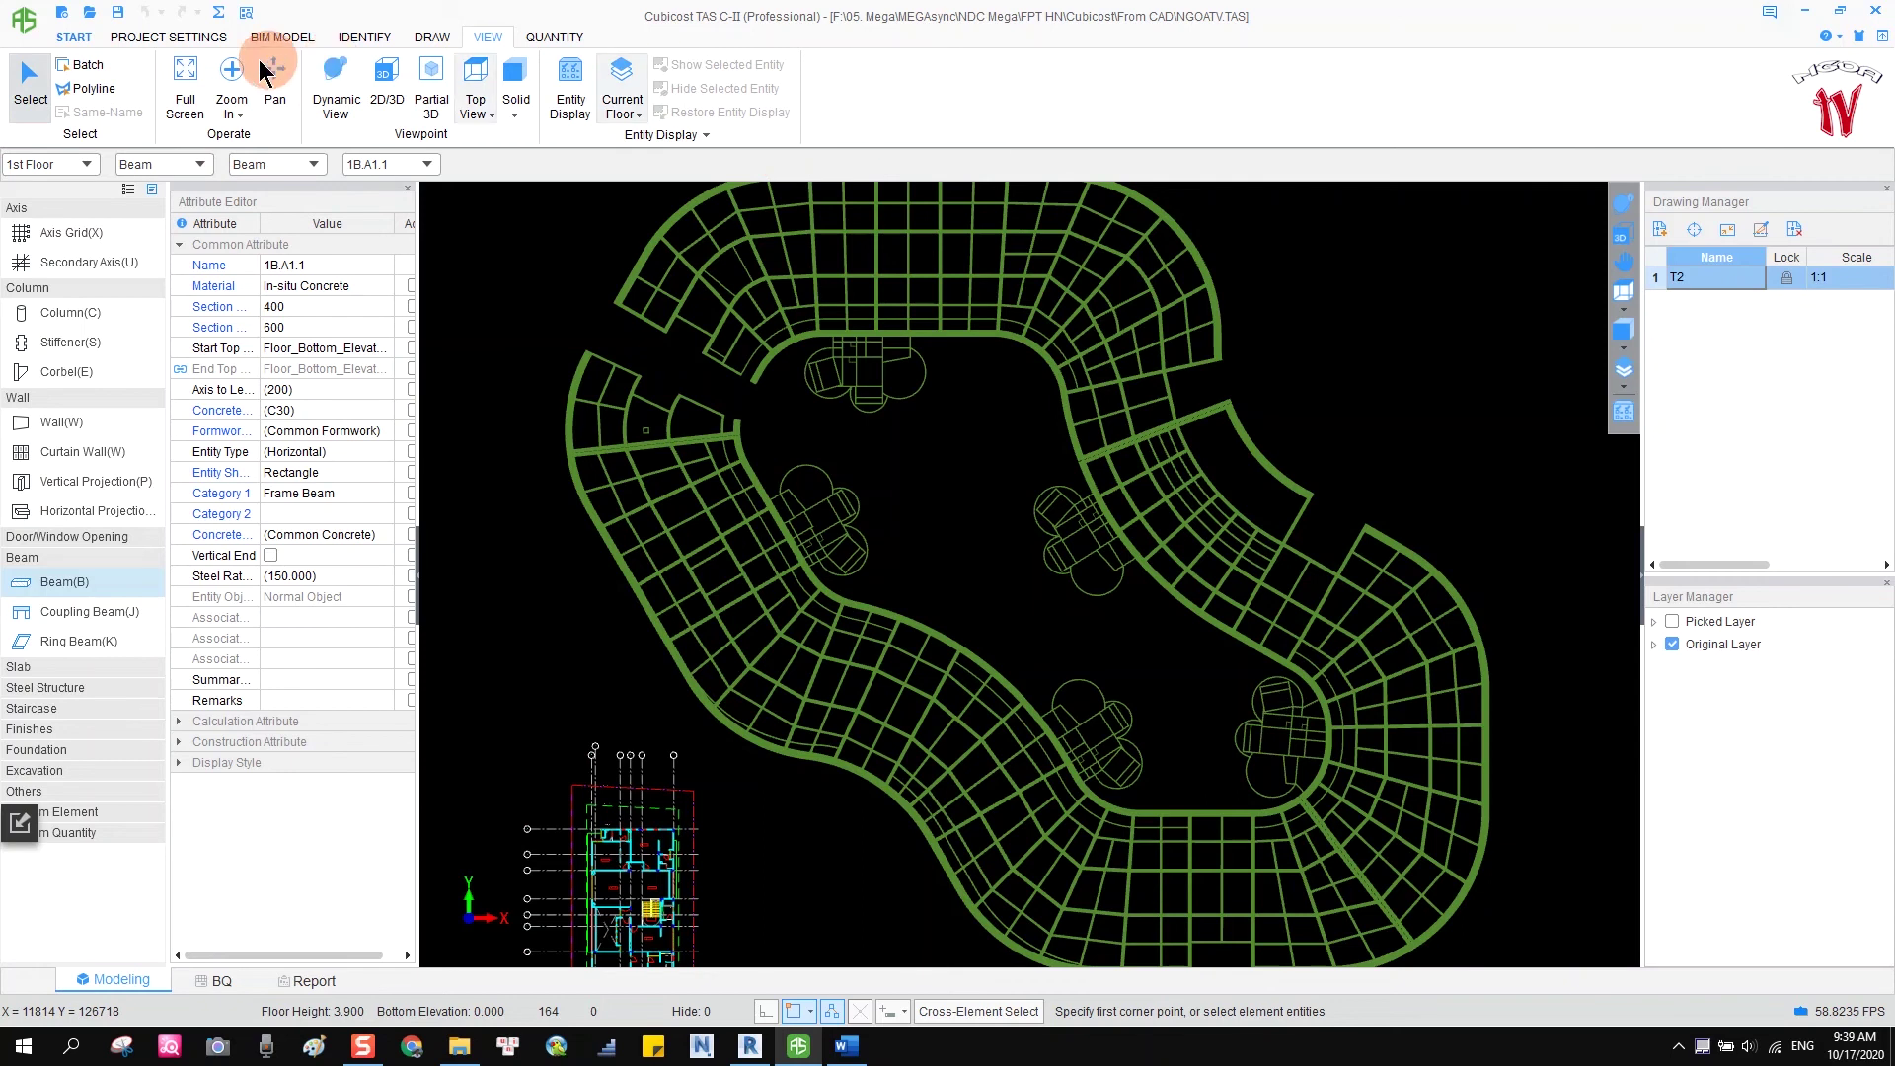
left_click(552, 38)
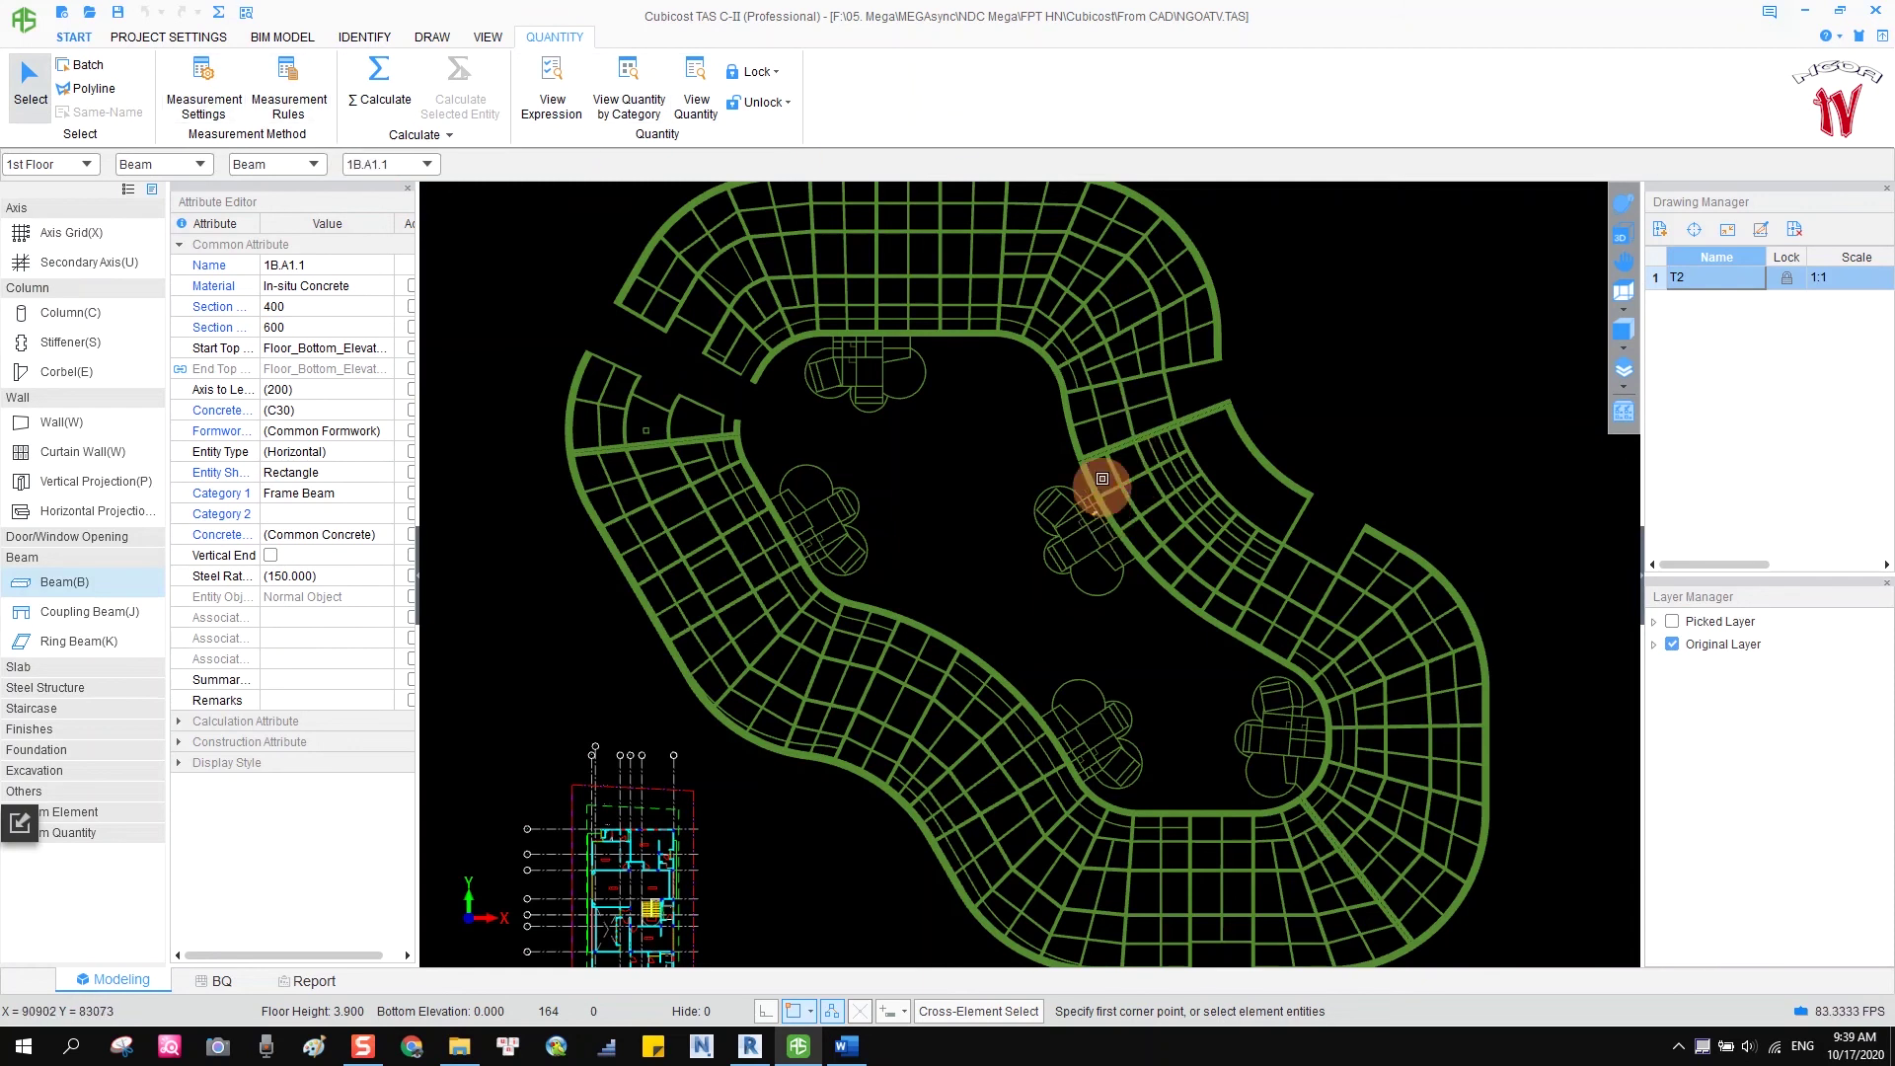
scroll(1108, 414, "up", 1)
scroll(727, 326, "up", 1)
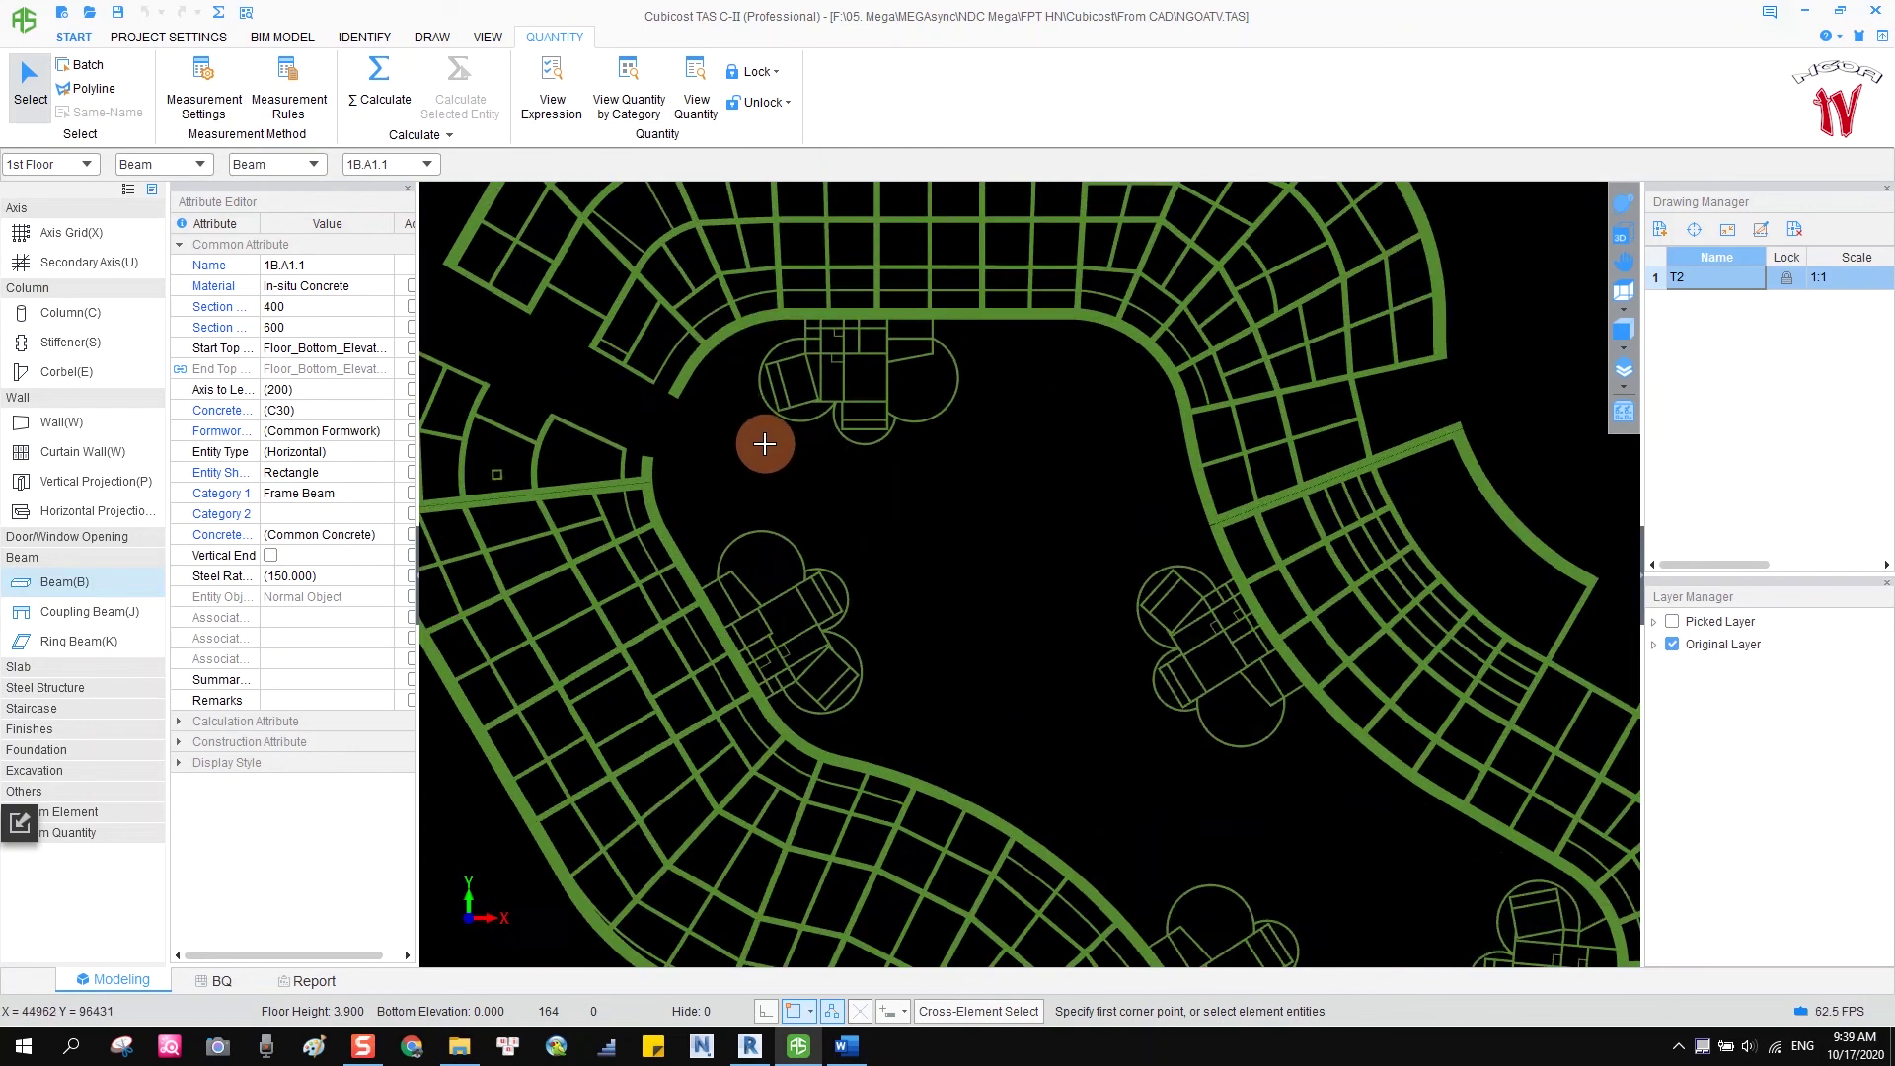
scroll(753, 425, "down", 2)
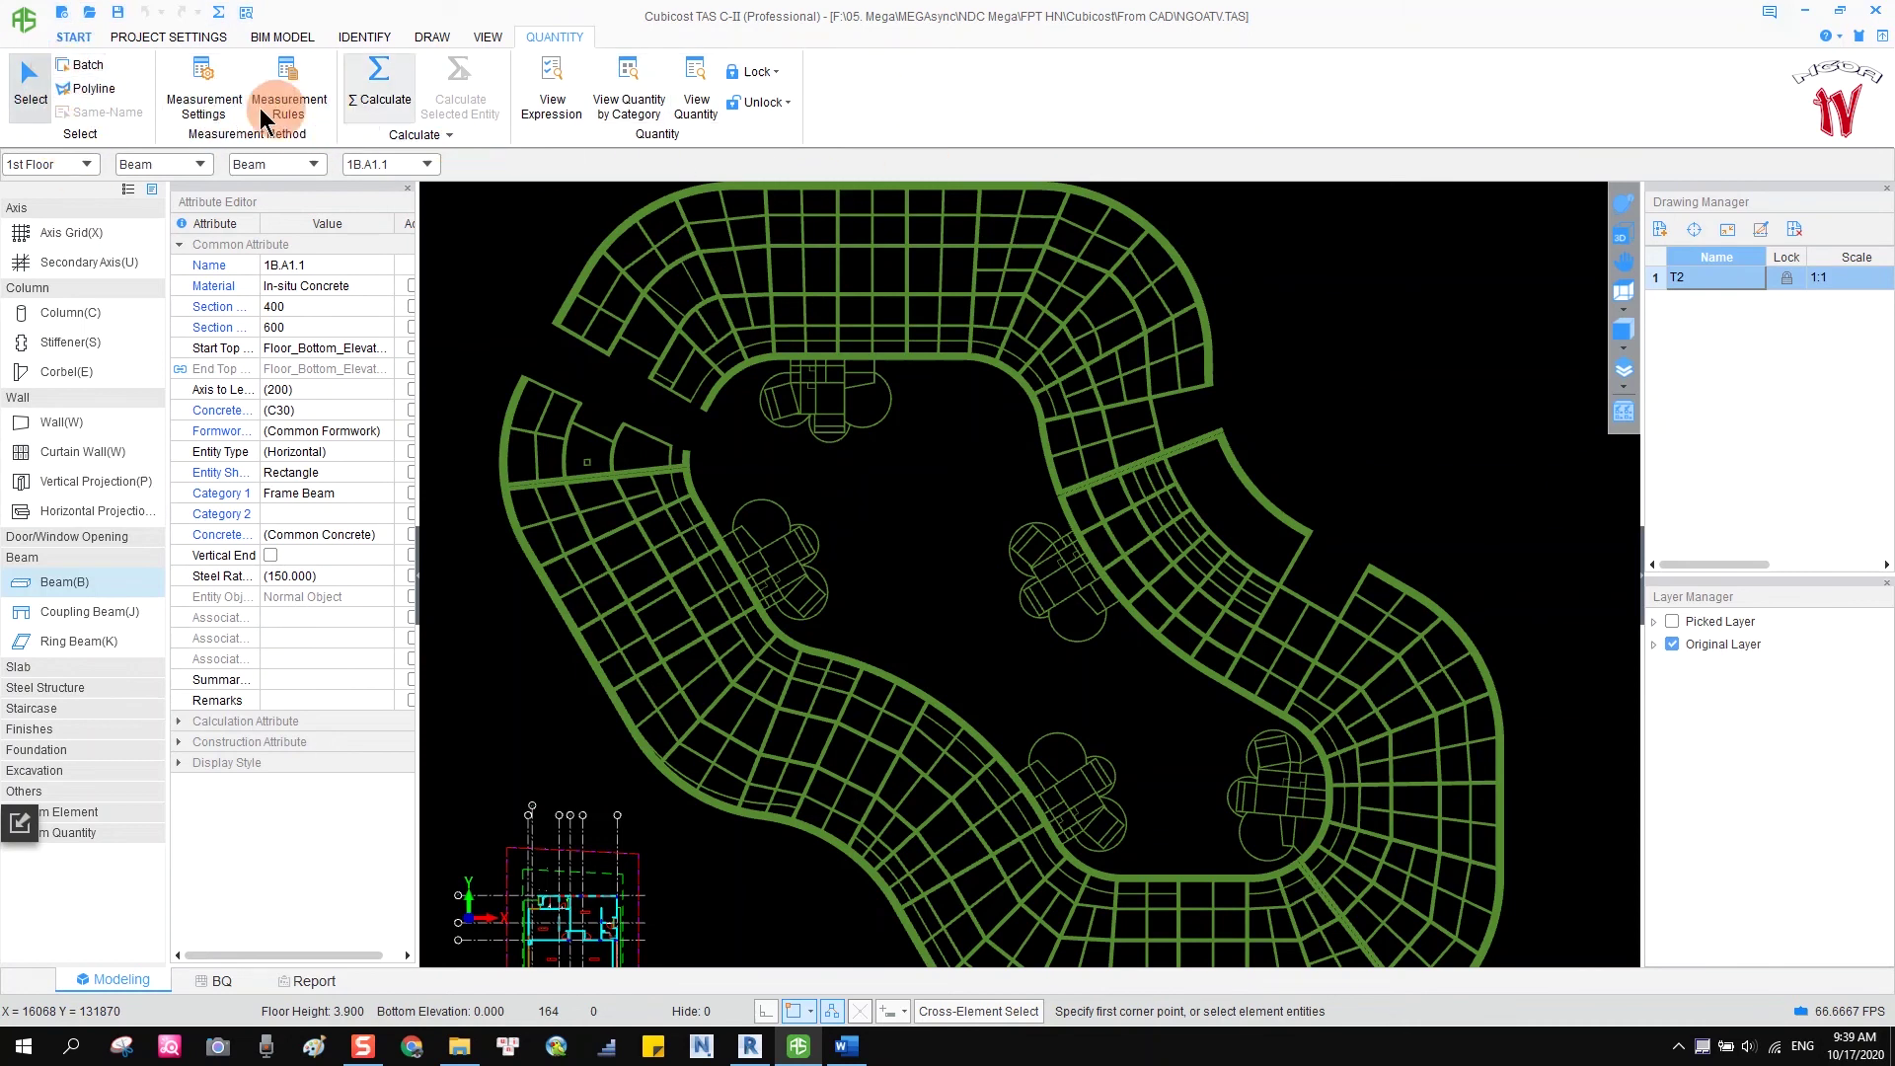
Read through the Measurement Settings for Excavation, Foundation and Column without changing any option, declining to save the project.
left_click(209, 114)
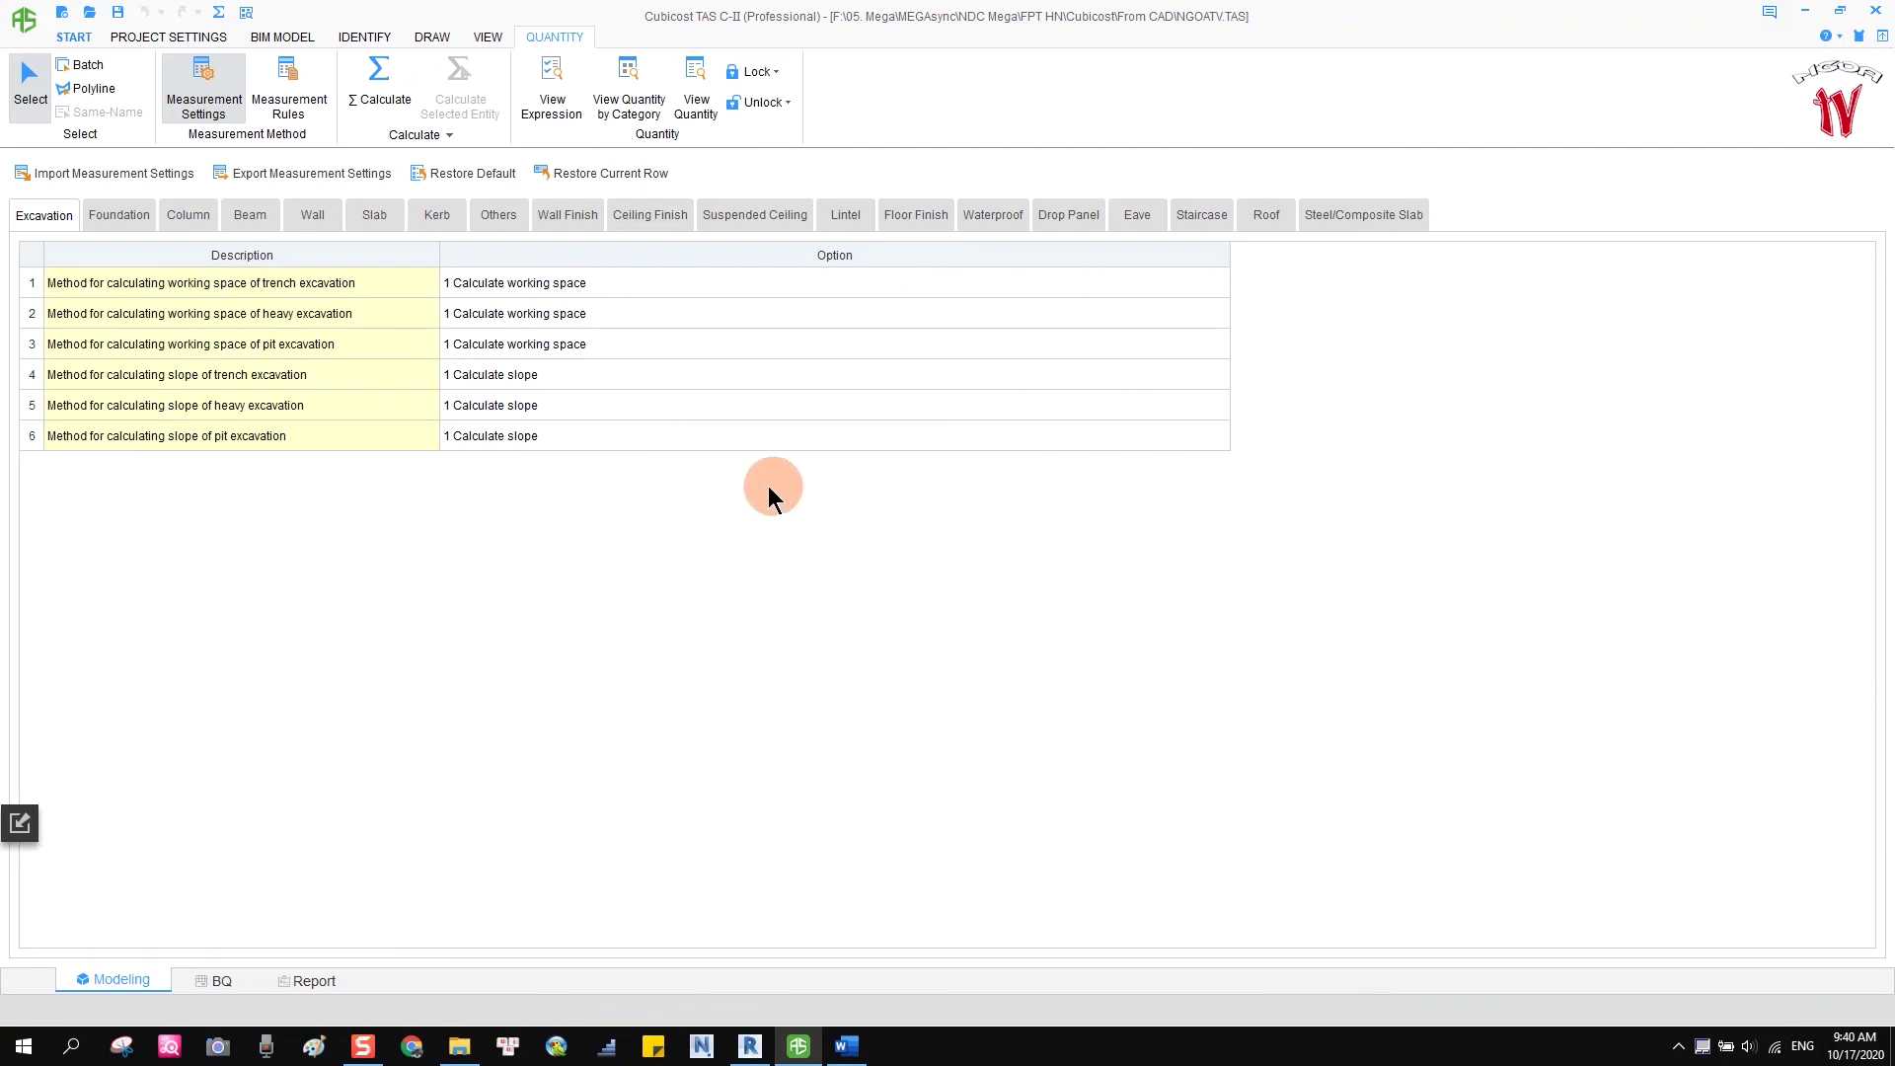
left_click(115, 217)
left_click(192, 215)
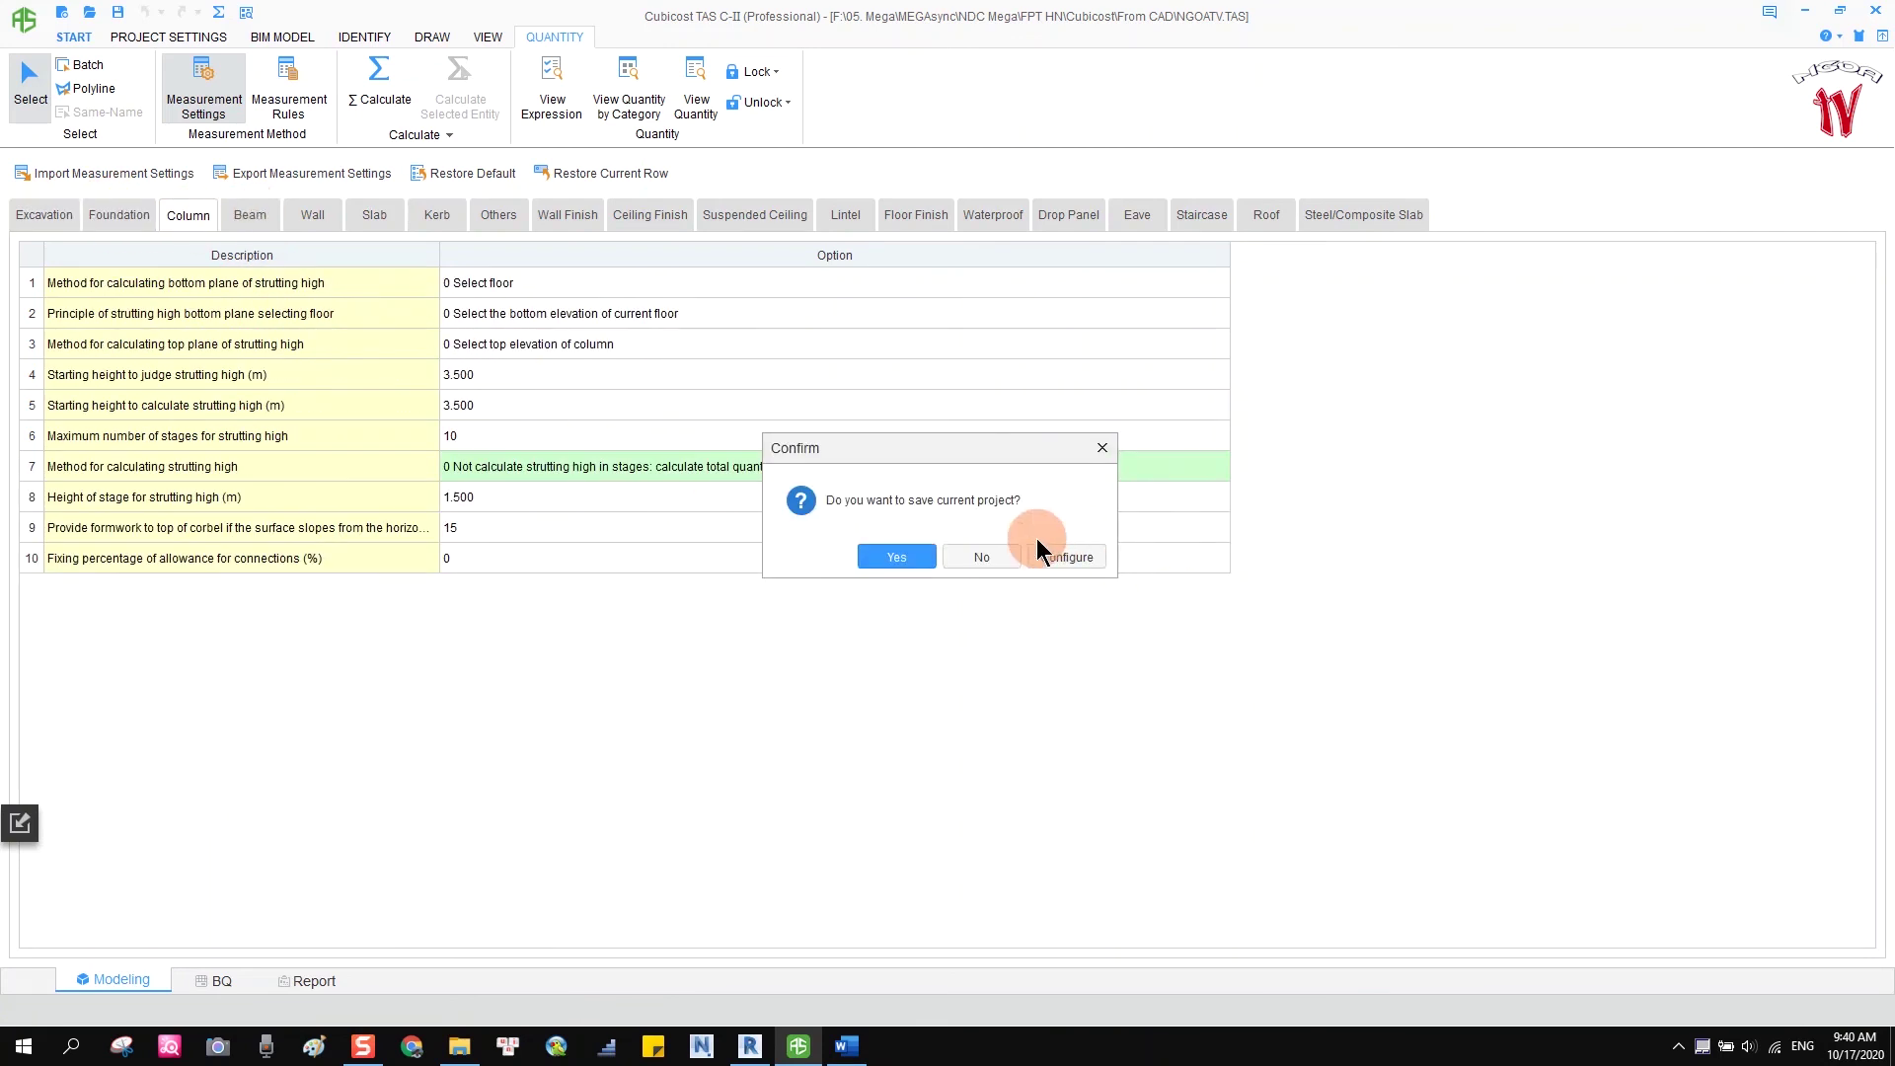
left_click(982, 555)
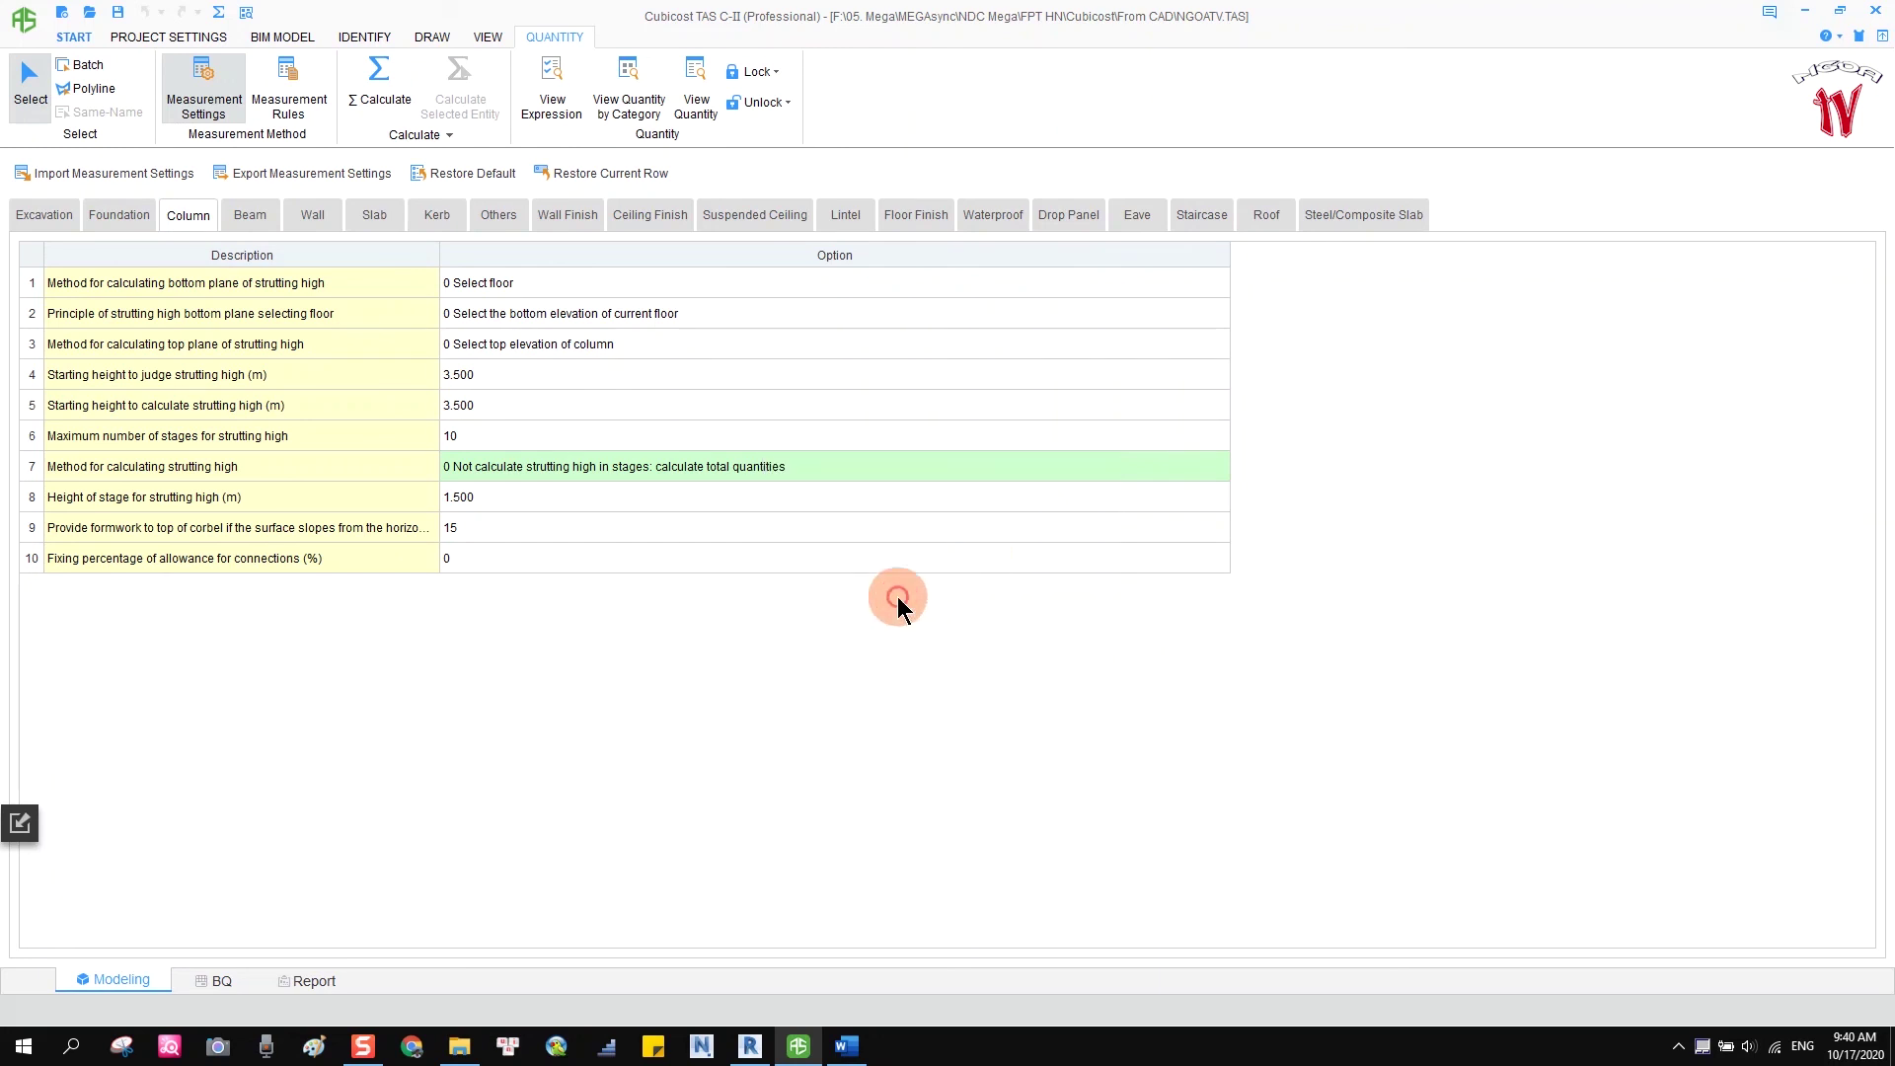
left_click(210, 121)
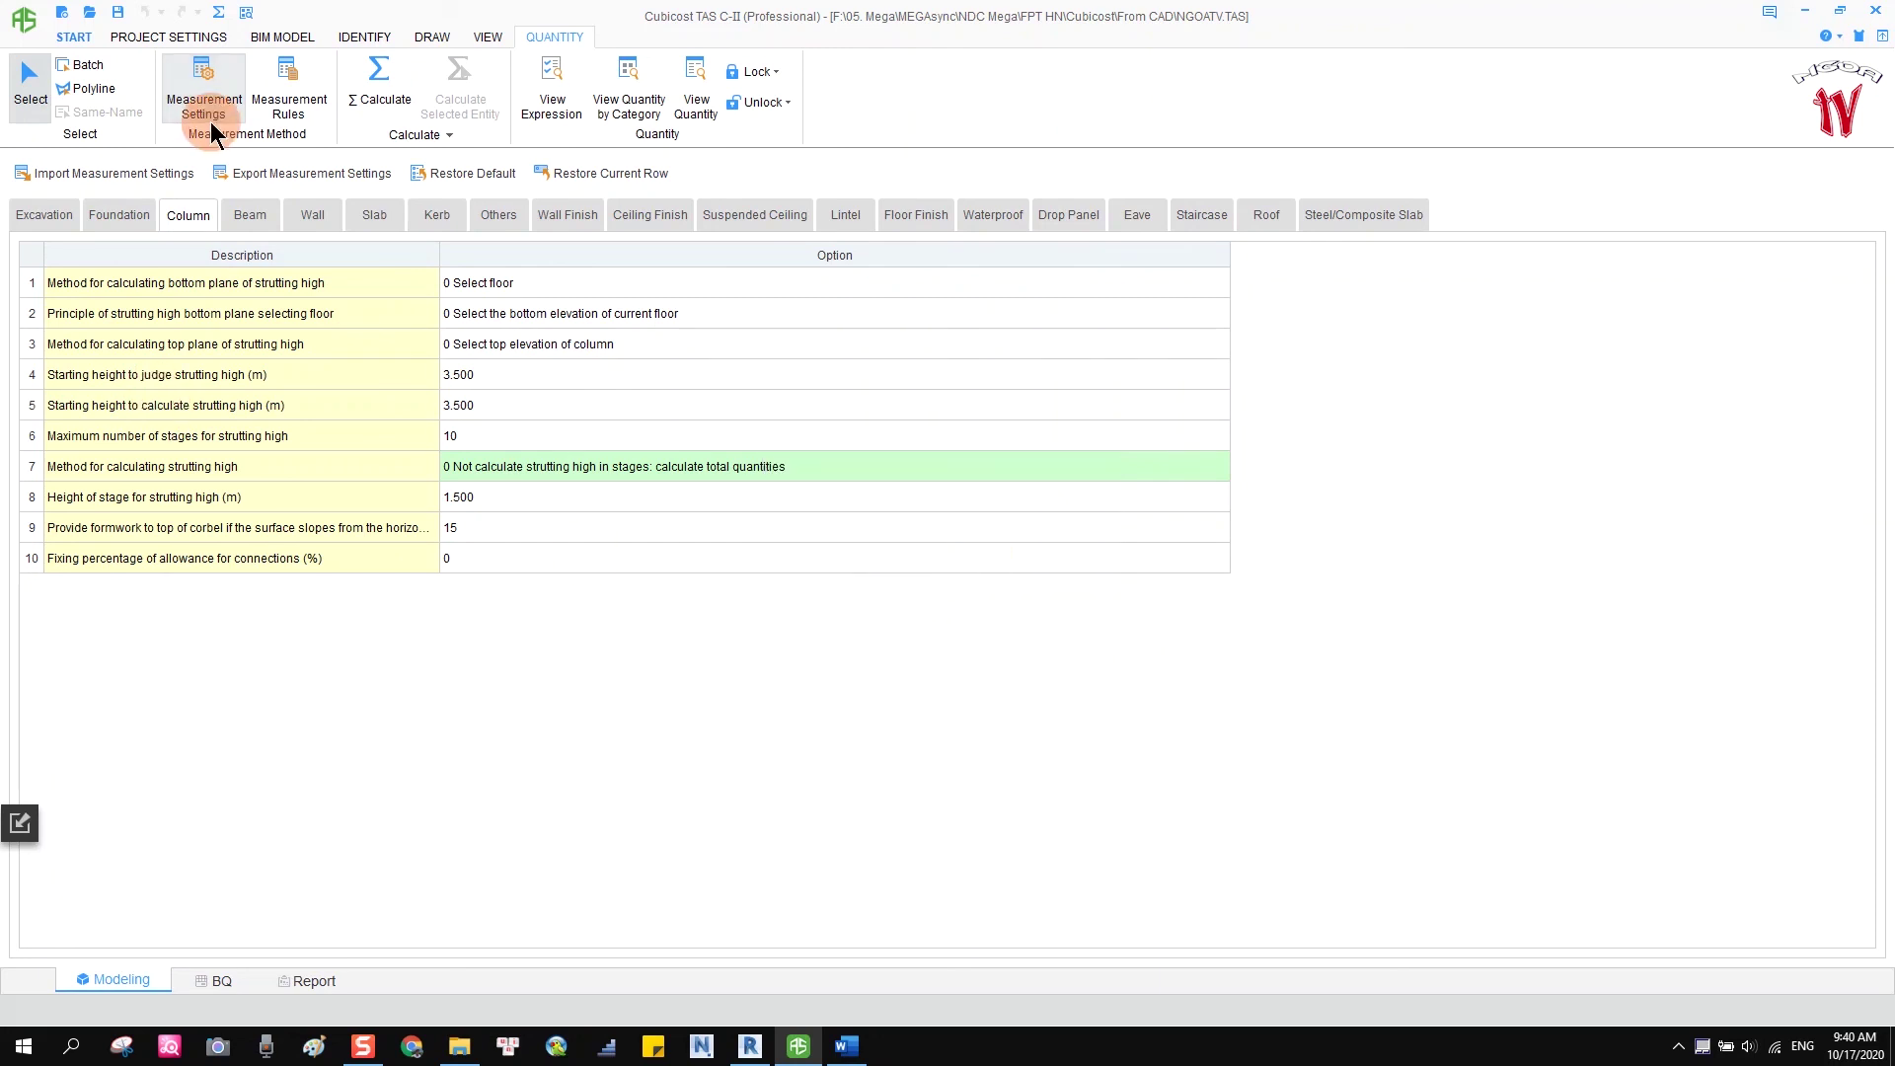
left_click(40, 213)
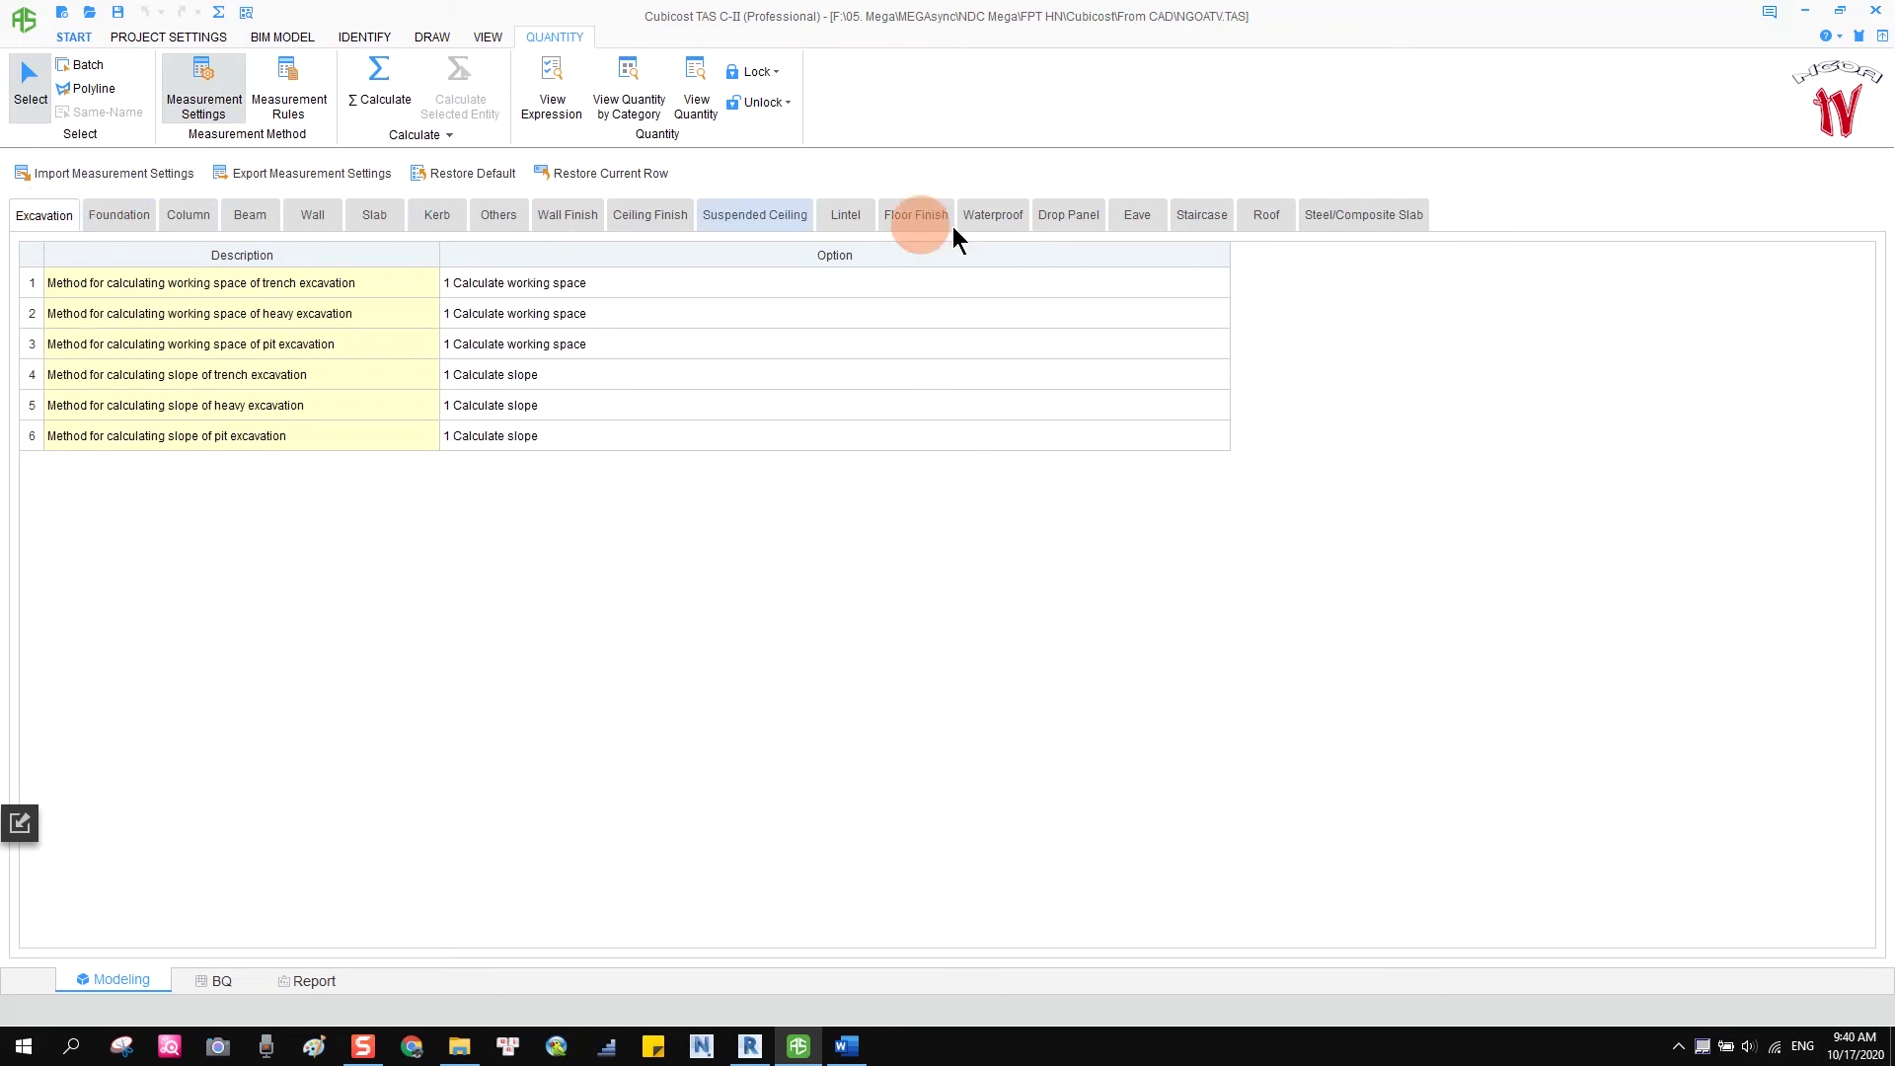
Examine the Foundation and Column measurement settings, particularly the column method for calculating strutting high and the height of stage.
left_click(117, 211)
left_click(185, 211)
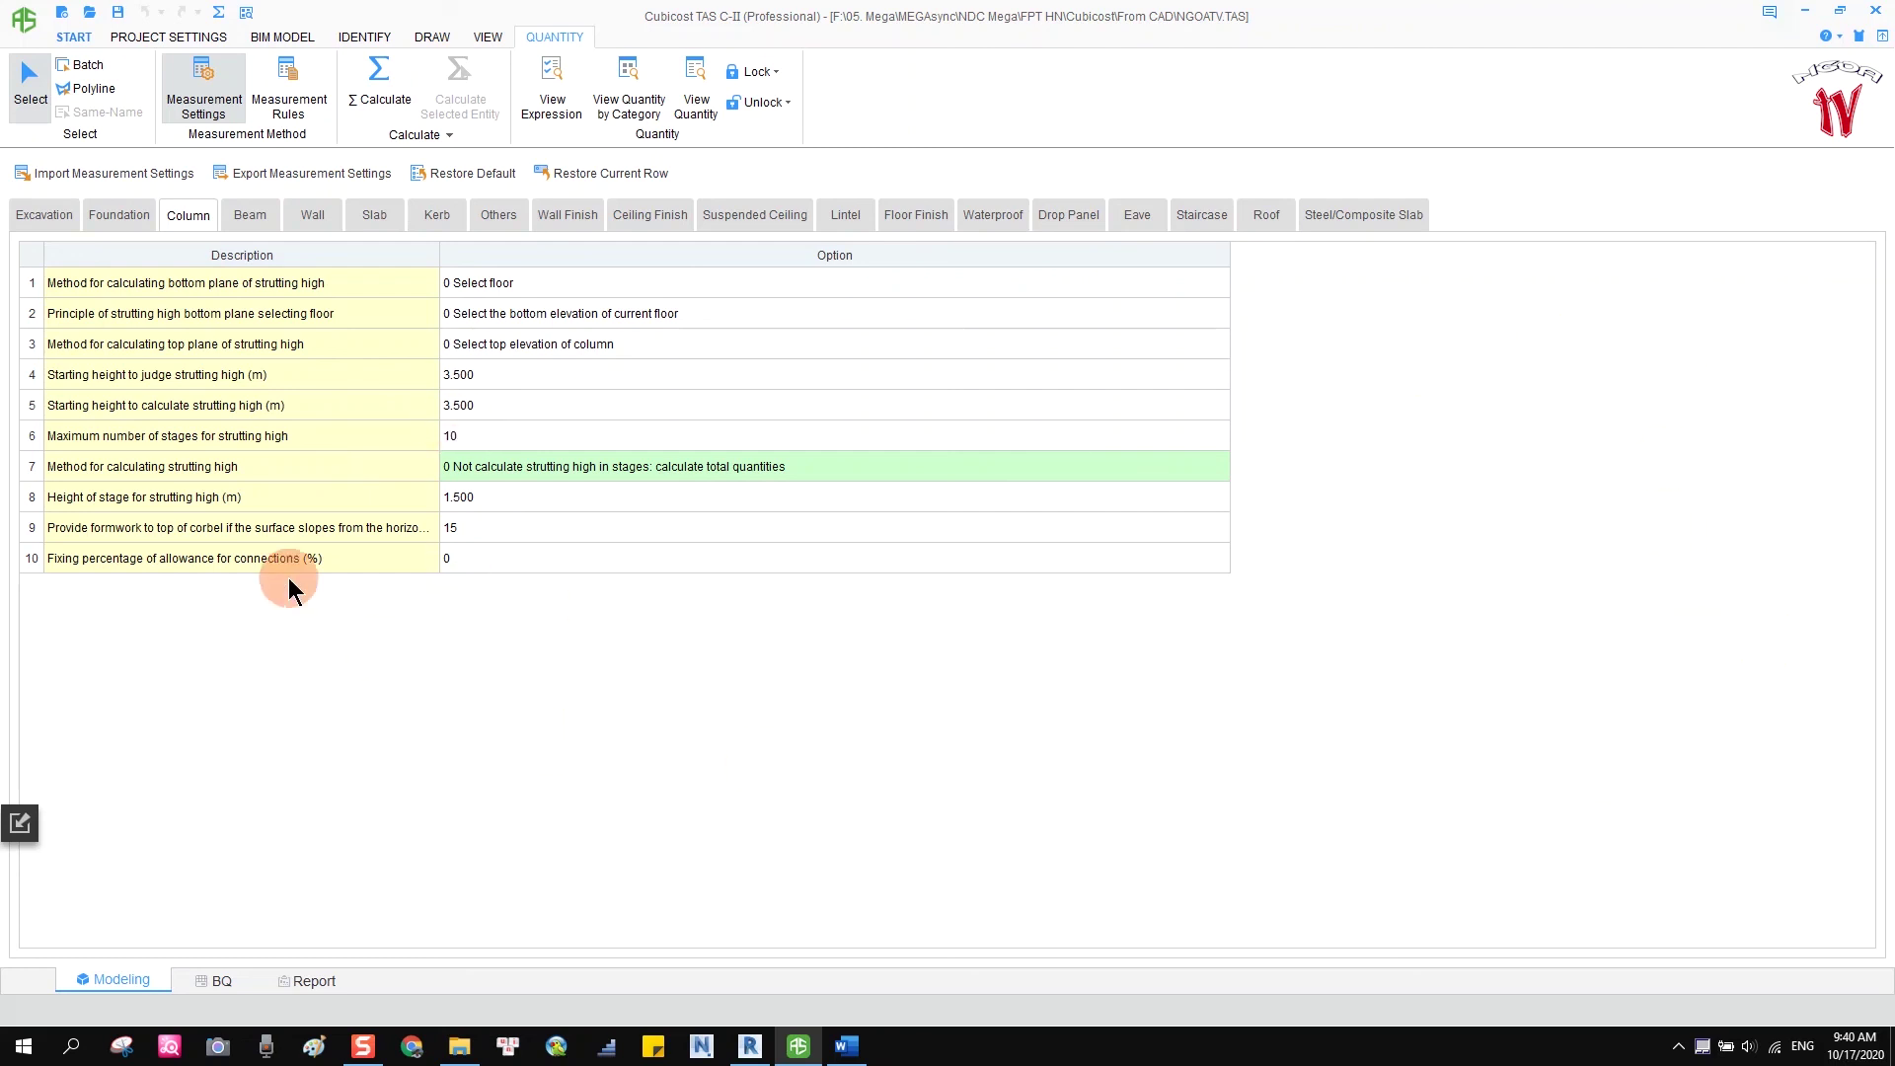
left_click(270, 466)
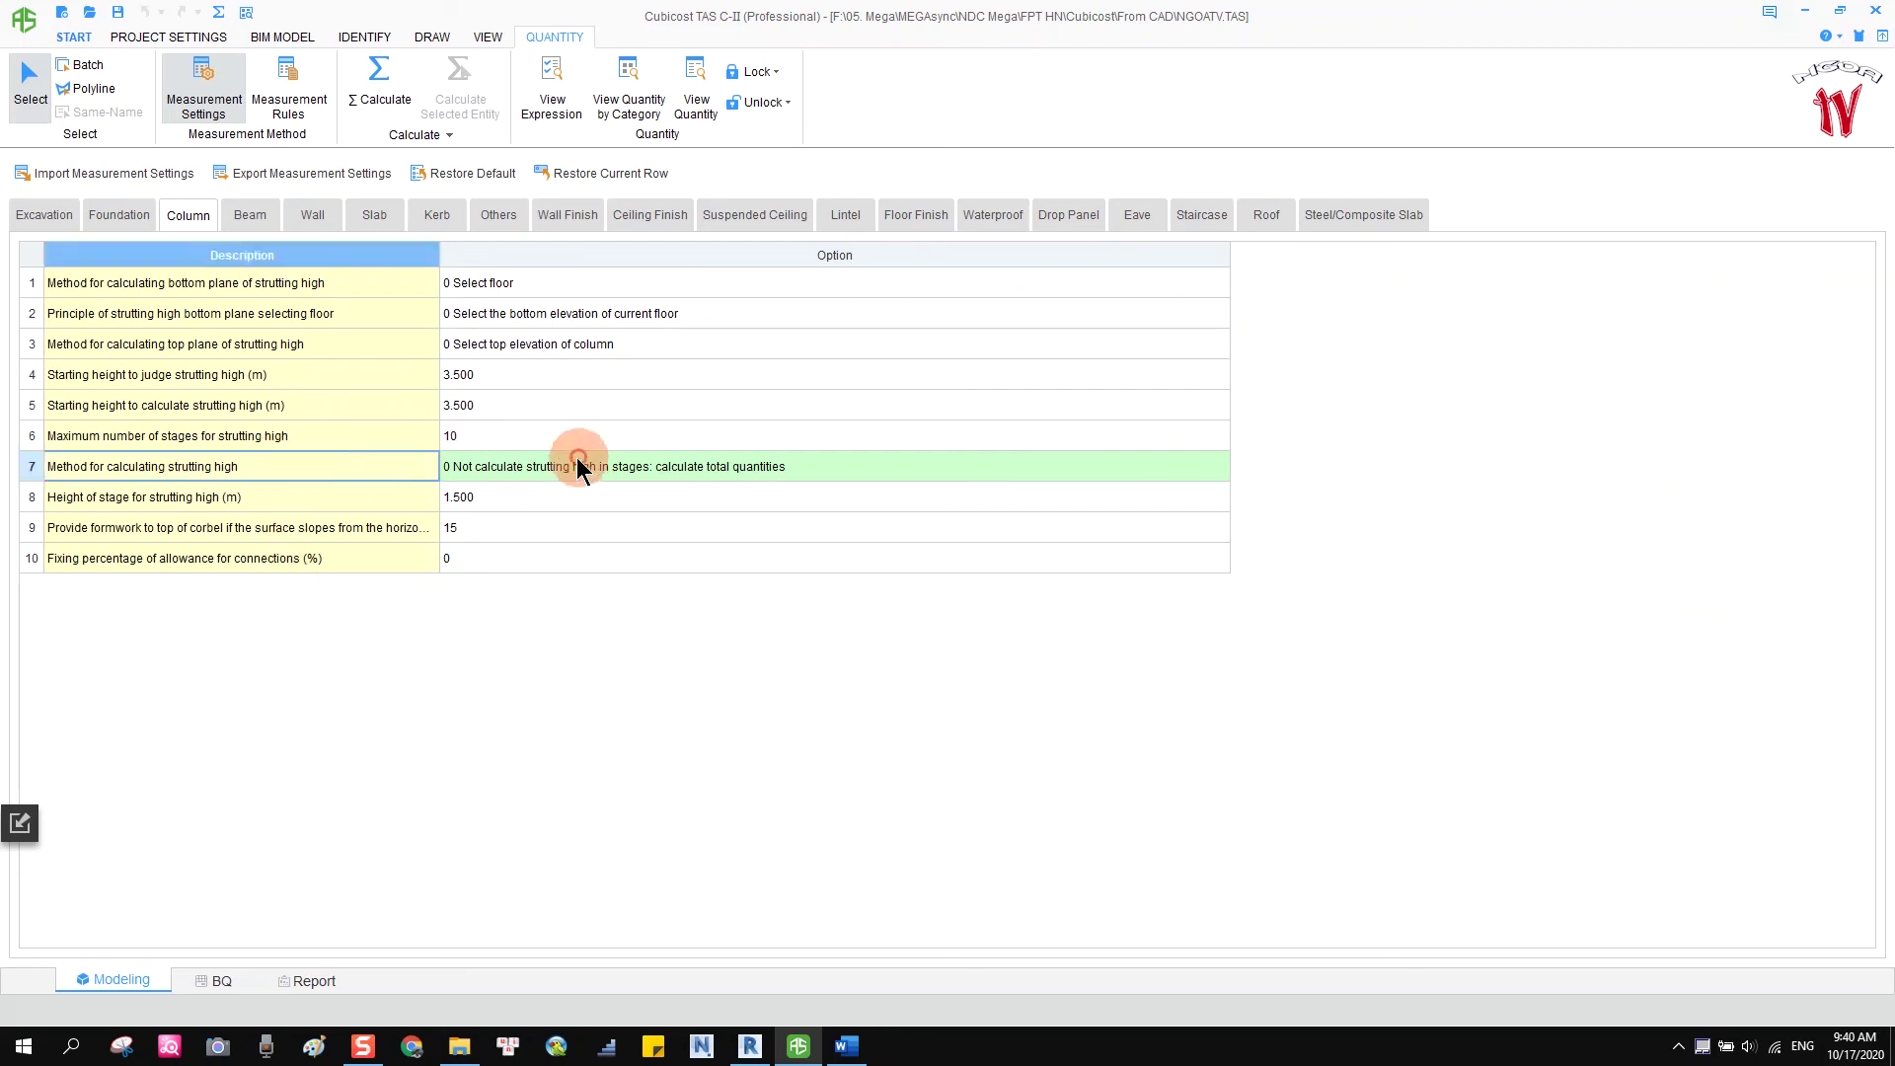
left_click(504, 468)
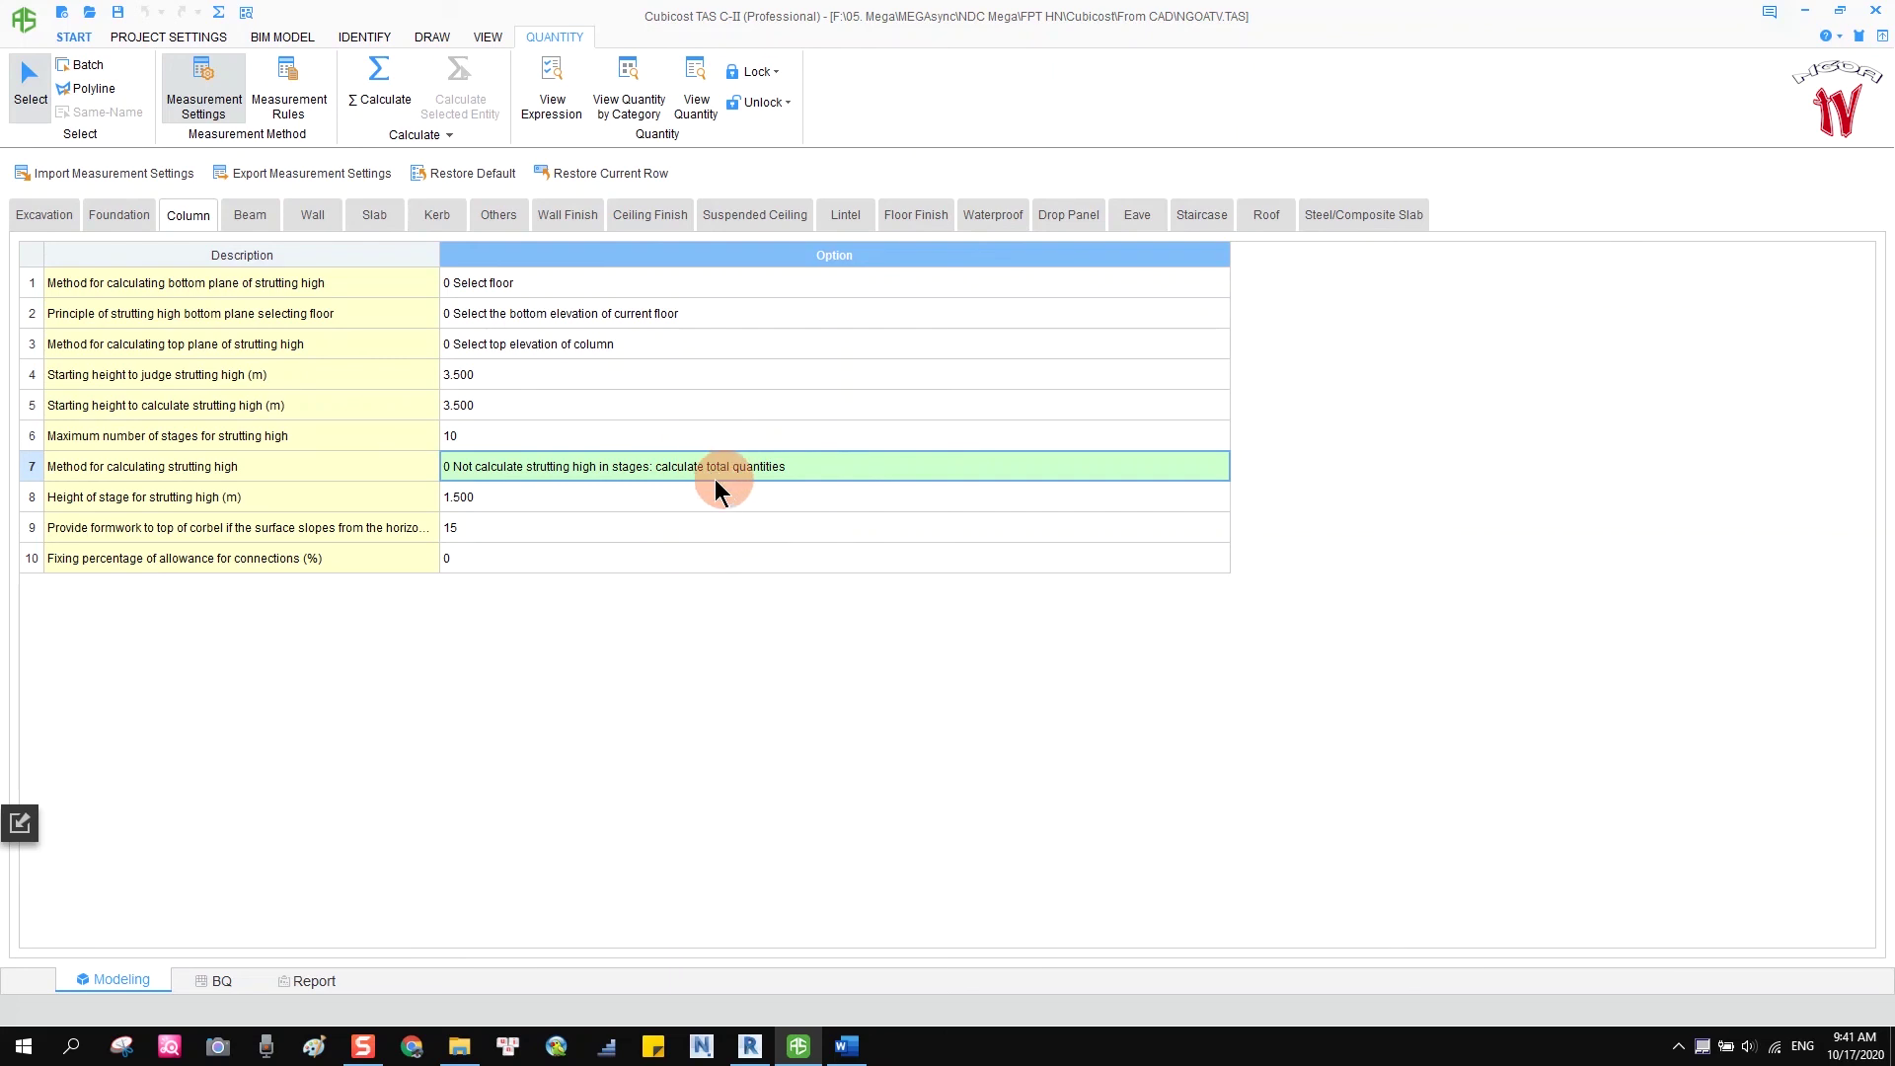
left_click(507, 465)
left_click(213, 495)
left_click(217, 530)
left_click(512, 499)
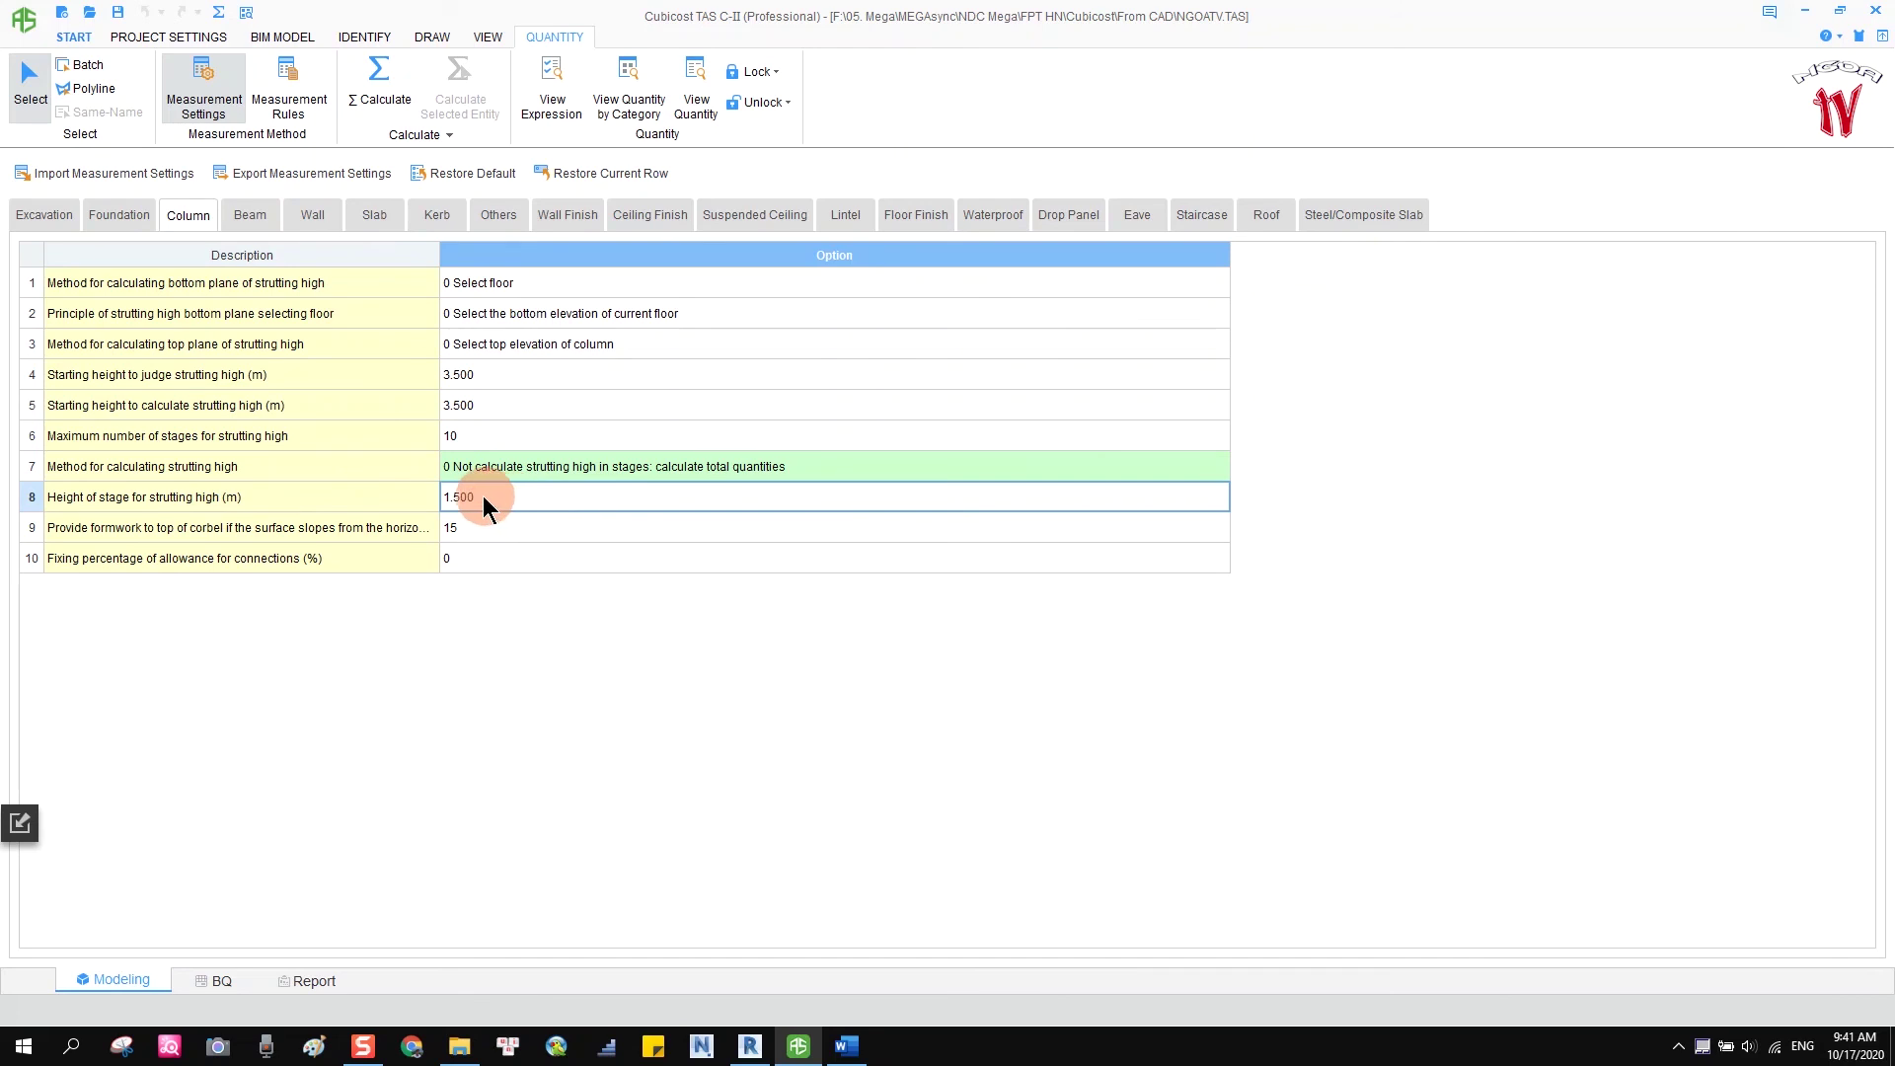
left_click(75, 495)
left_click(720, 467)
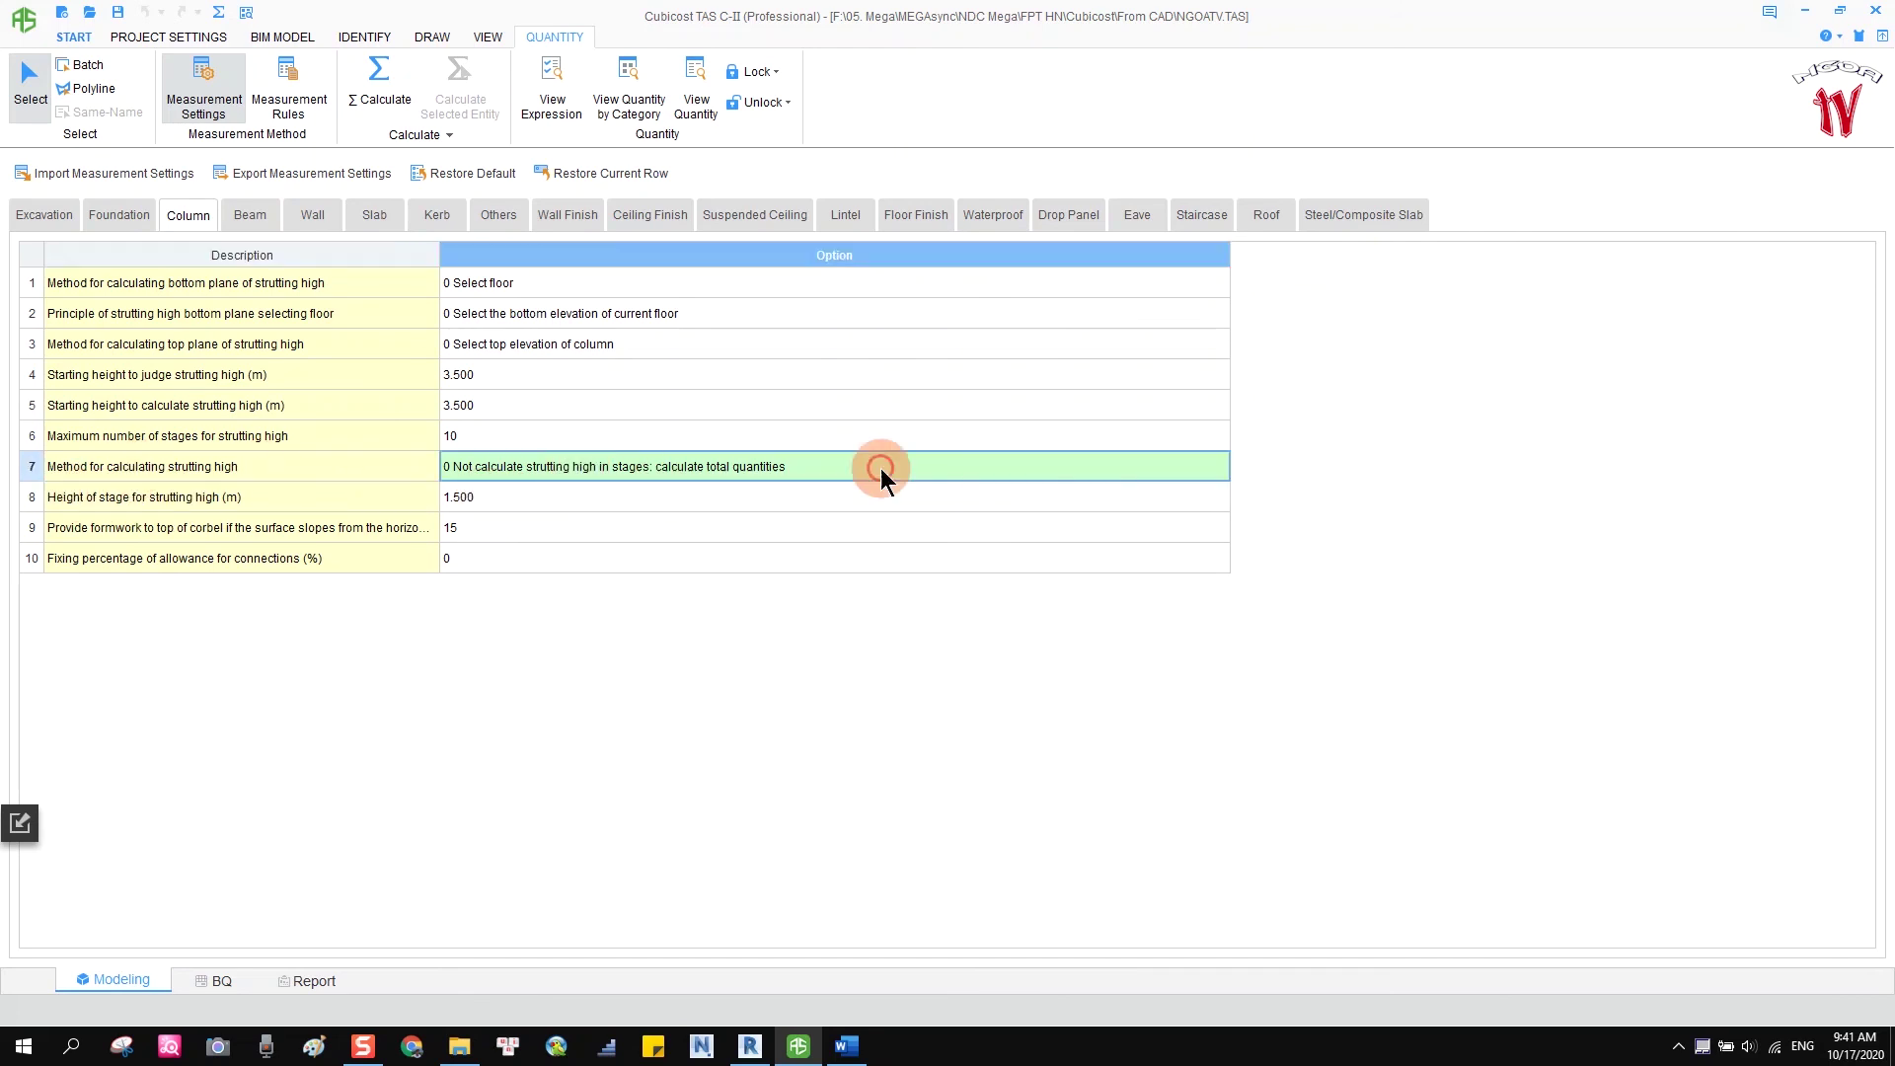
Set the column method for calculating strutting high to option 1, calculating quantities of each stage separately, and check the stage height setting.
left_click(1206, 462)
left_click(1218, 466)
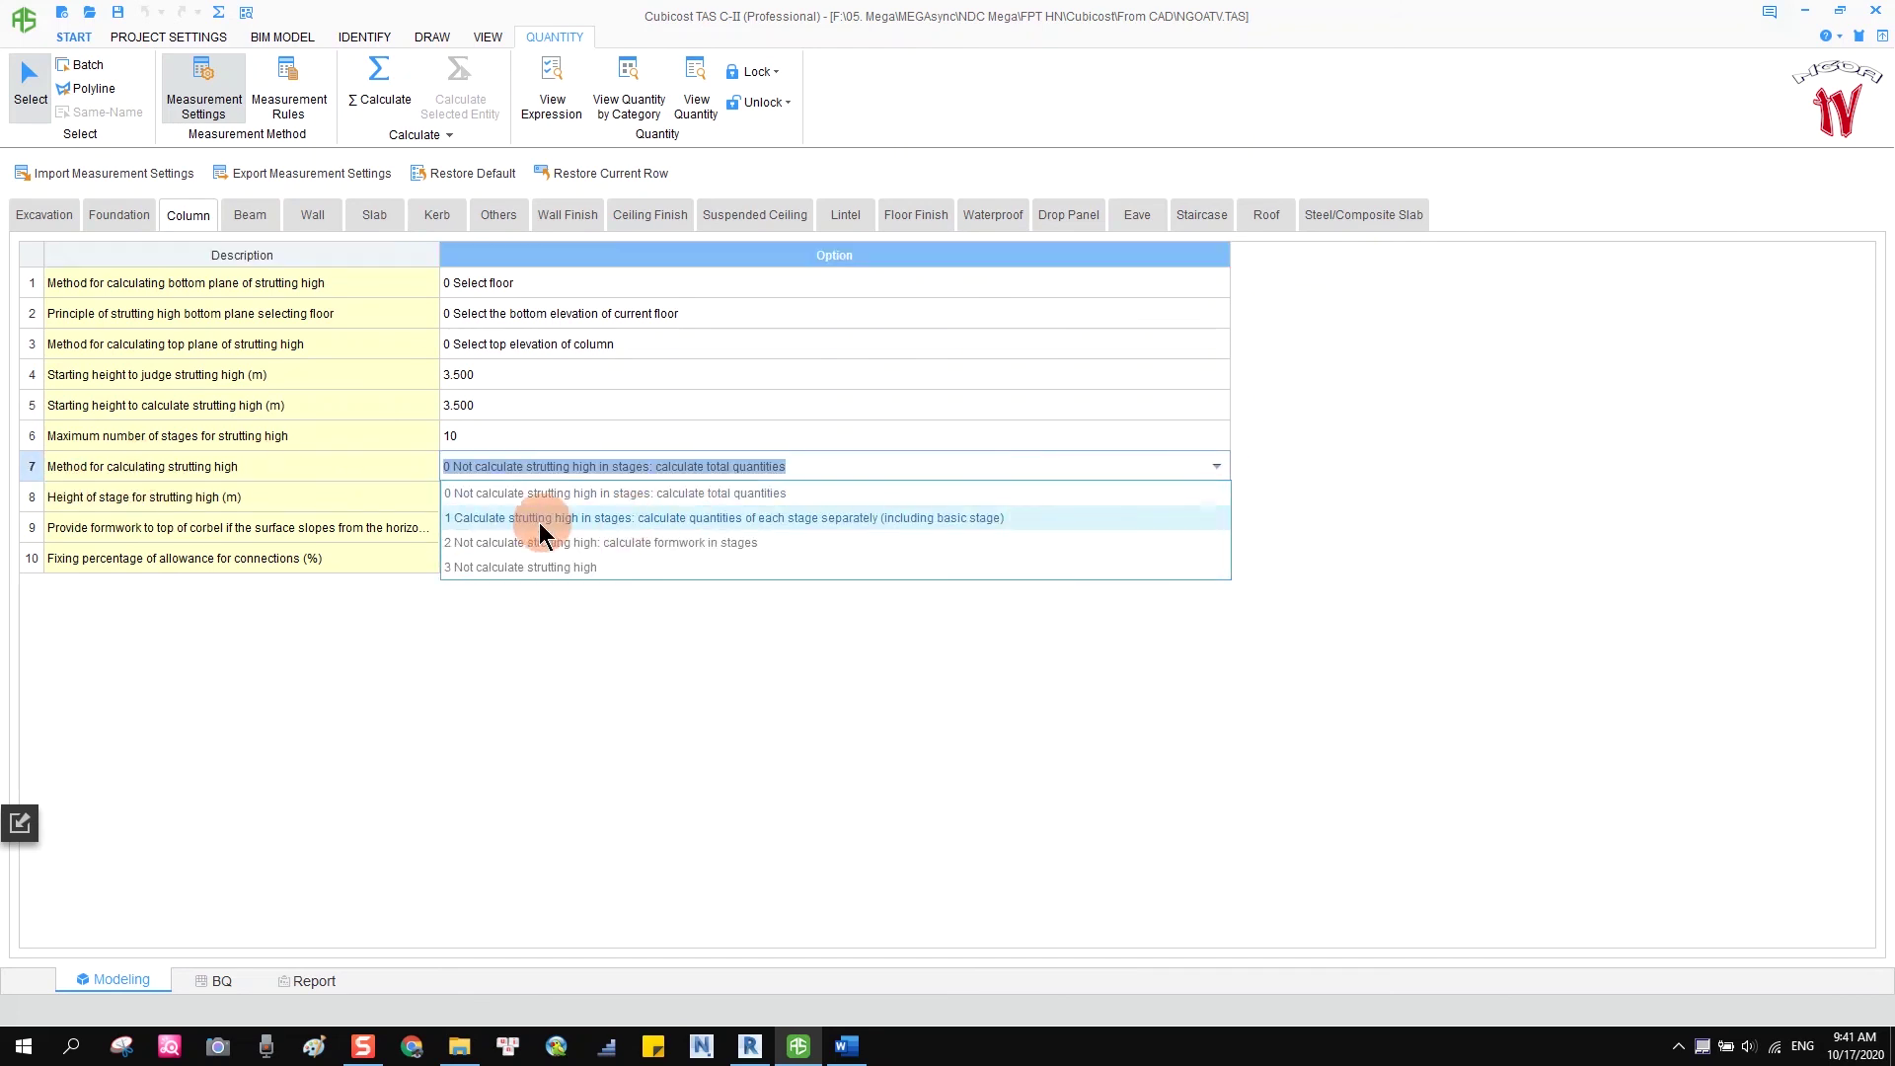
left_click(493, 517)
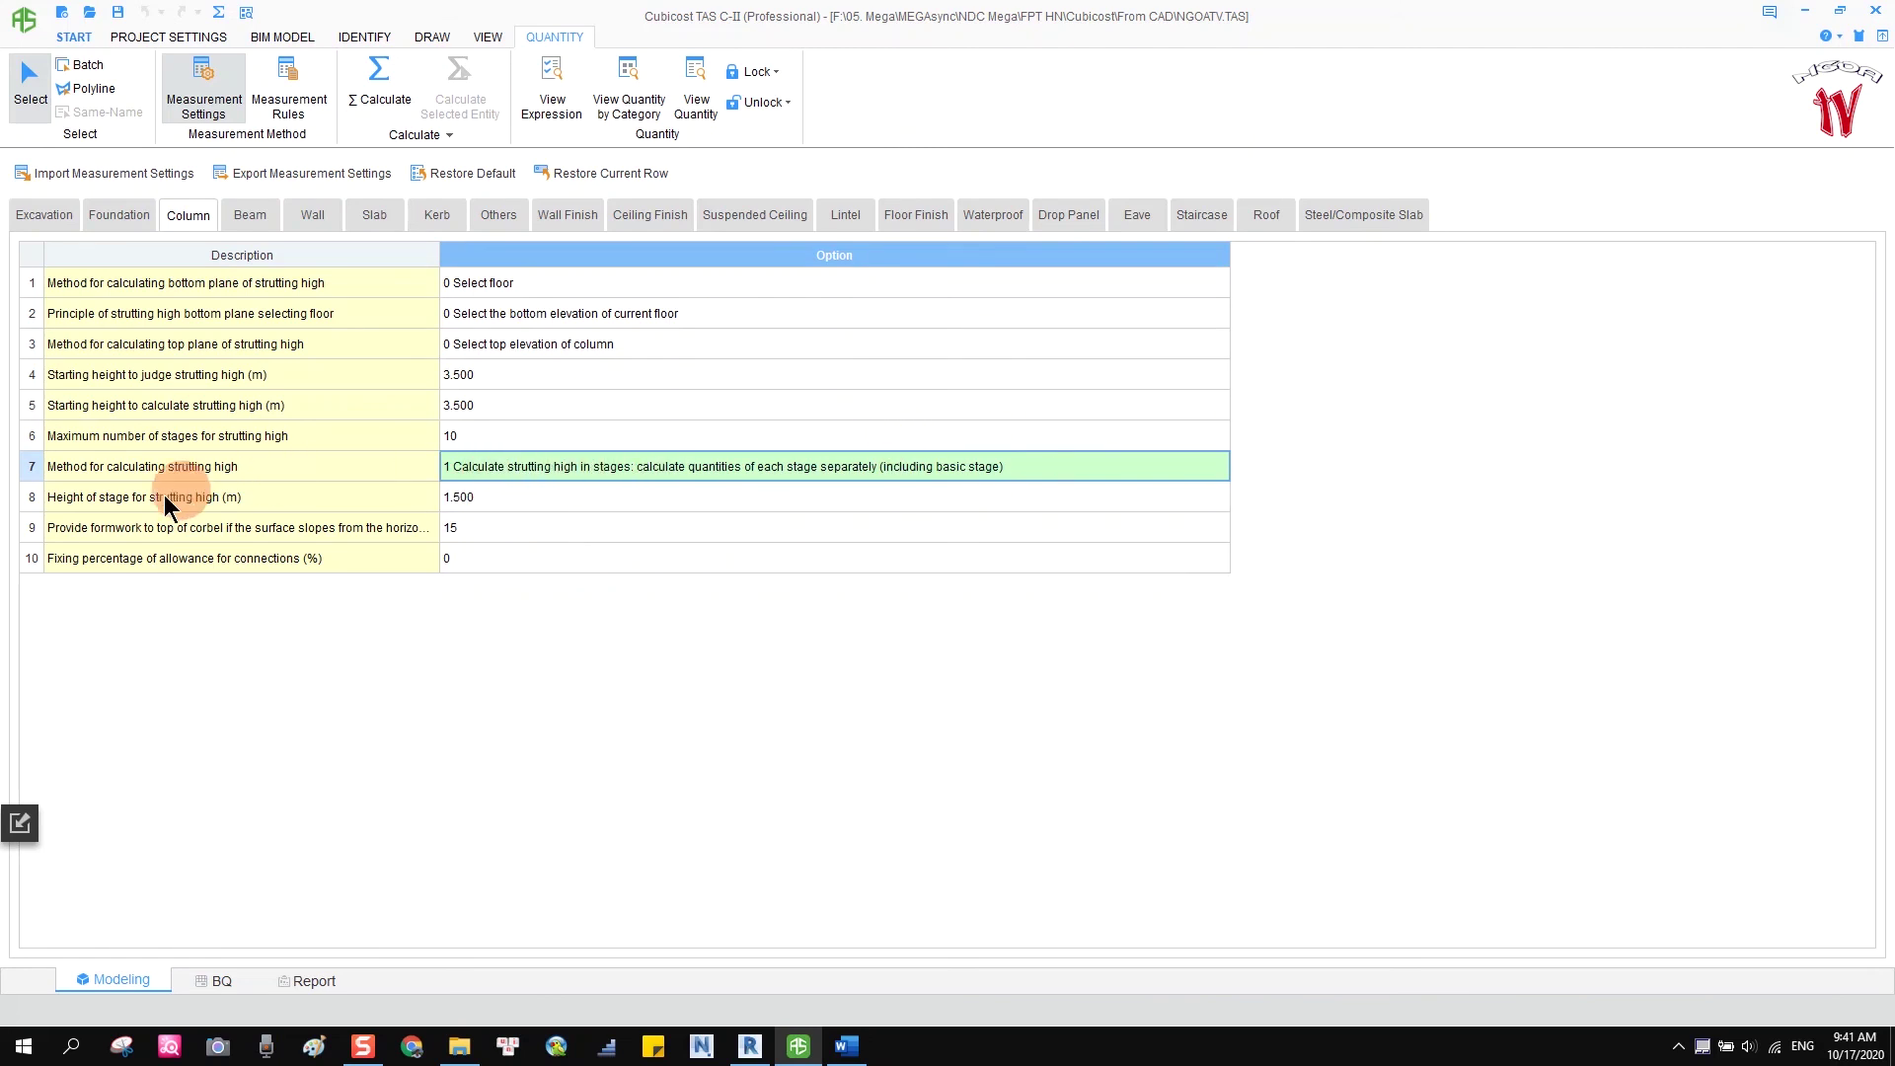
left_click(115, 495)
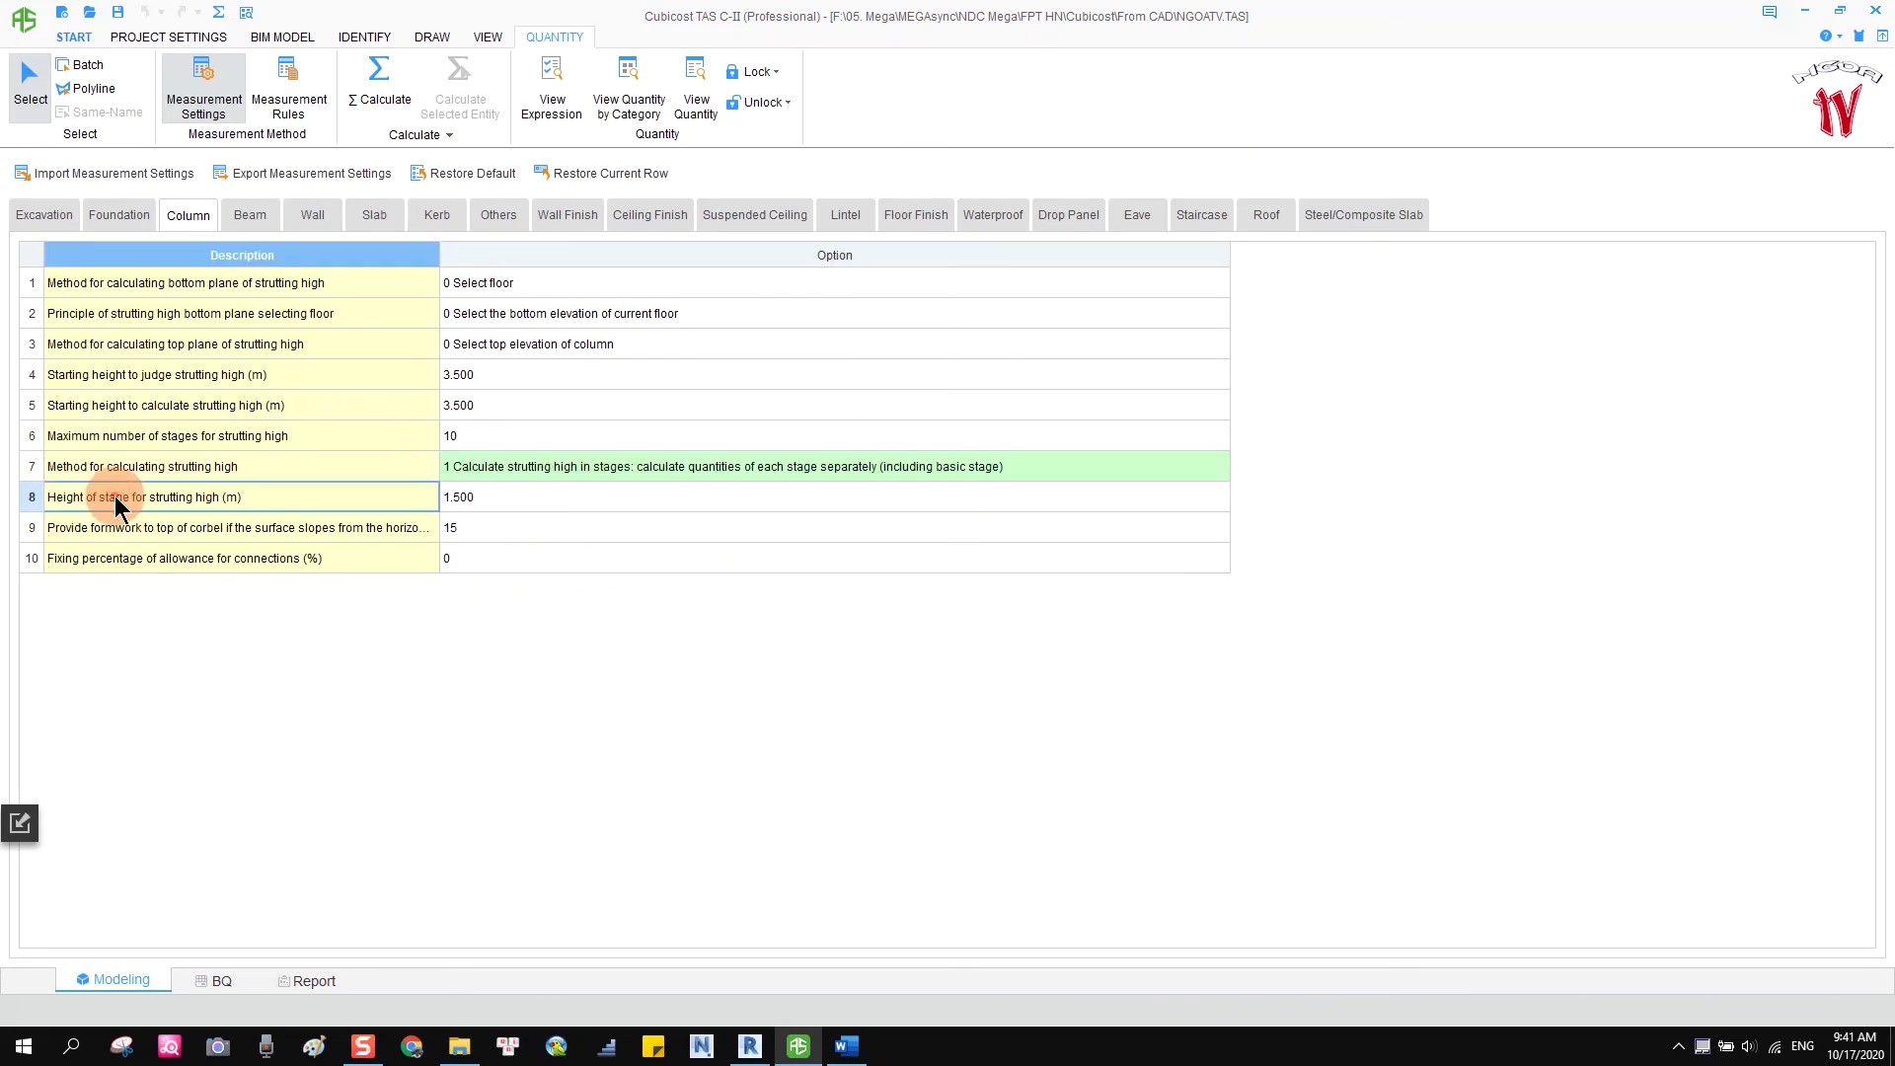
left_click(470, 501)
Restore the column method for calculating strutting high to option 0, calculating total quantities instead of stages.
left_click(1211, 468)
left_click(1216, 461)
left_click(1216, 466)
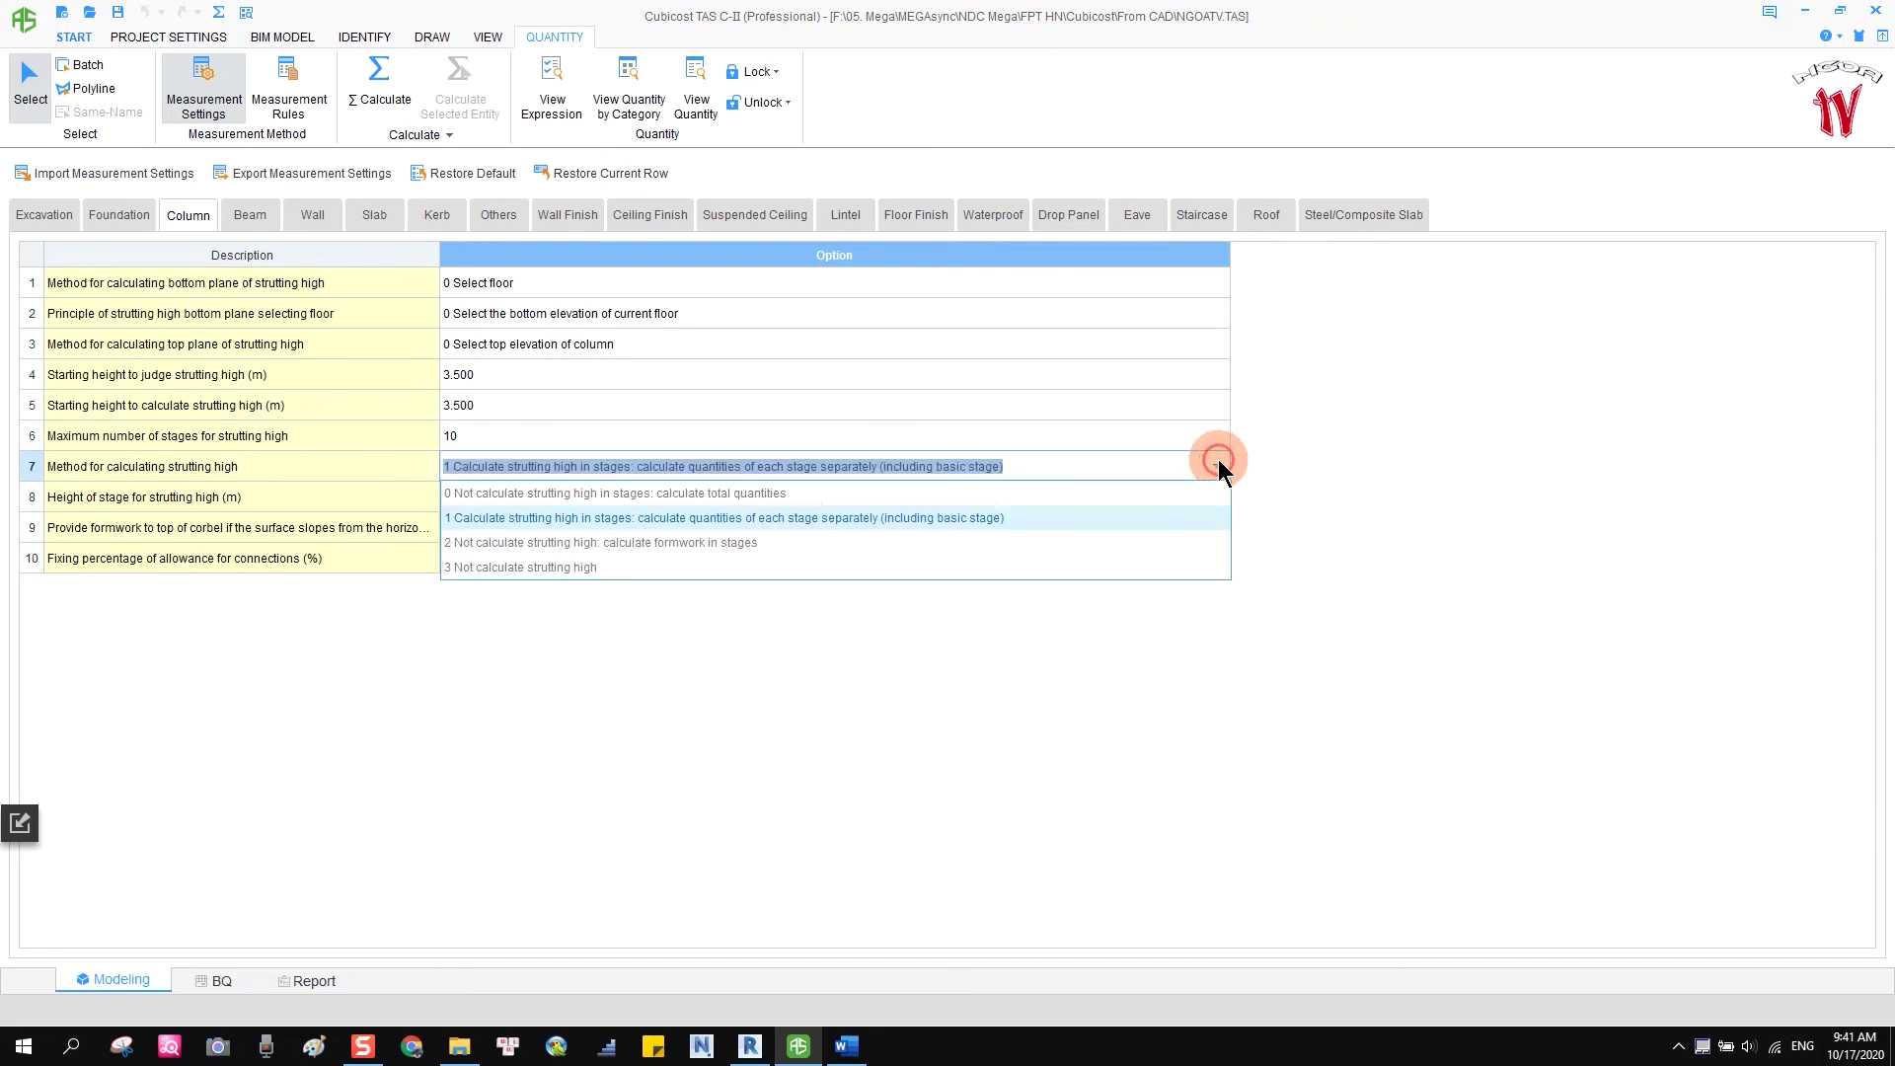
left_click(569, 498)
Look through the measurement settings for Beam, Wall, Kerb, Others and Slab without changing any option.
left_click(312, 214)
left_click(265, 213)
left_click(326, 213)
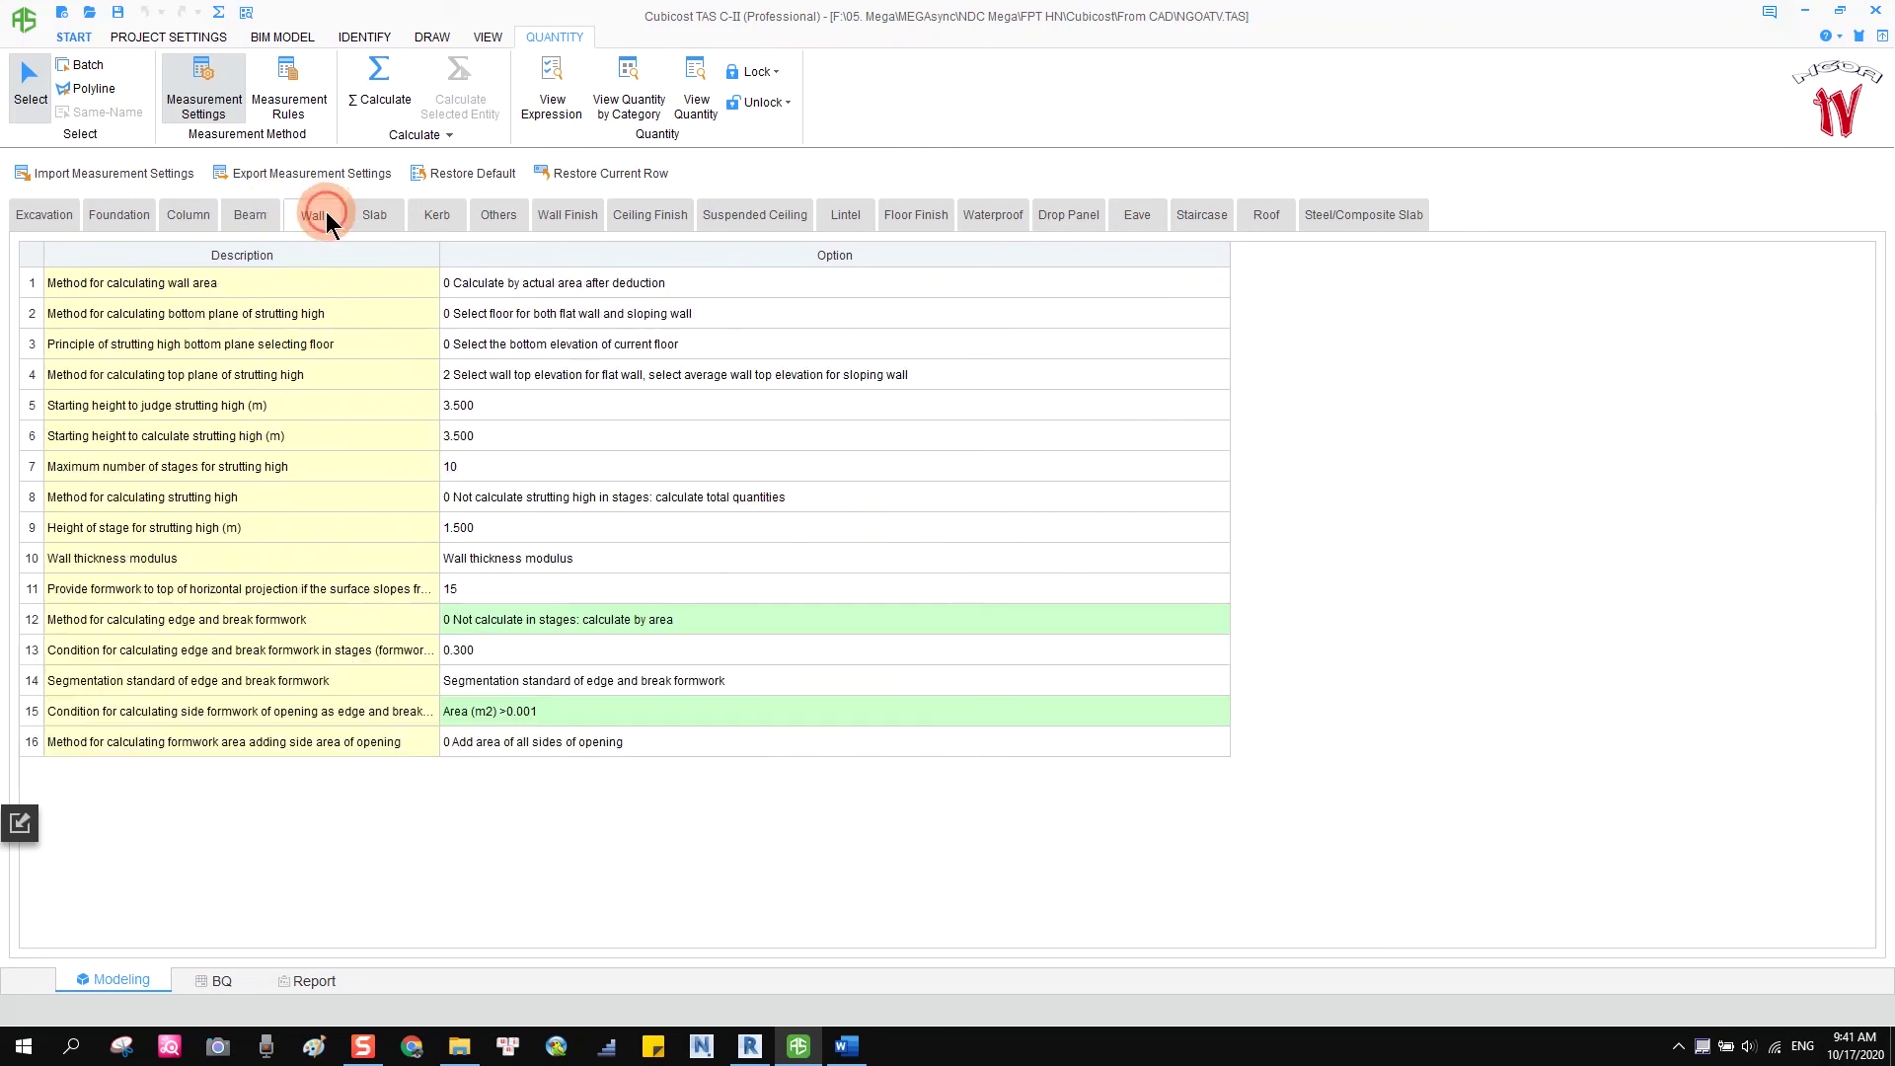
left_click(431, 213)
left_click(495, 213)
left_click(418, 212)
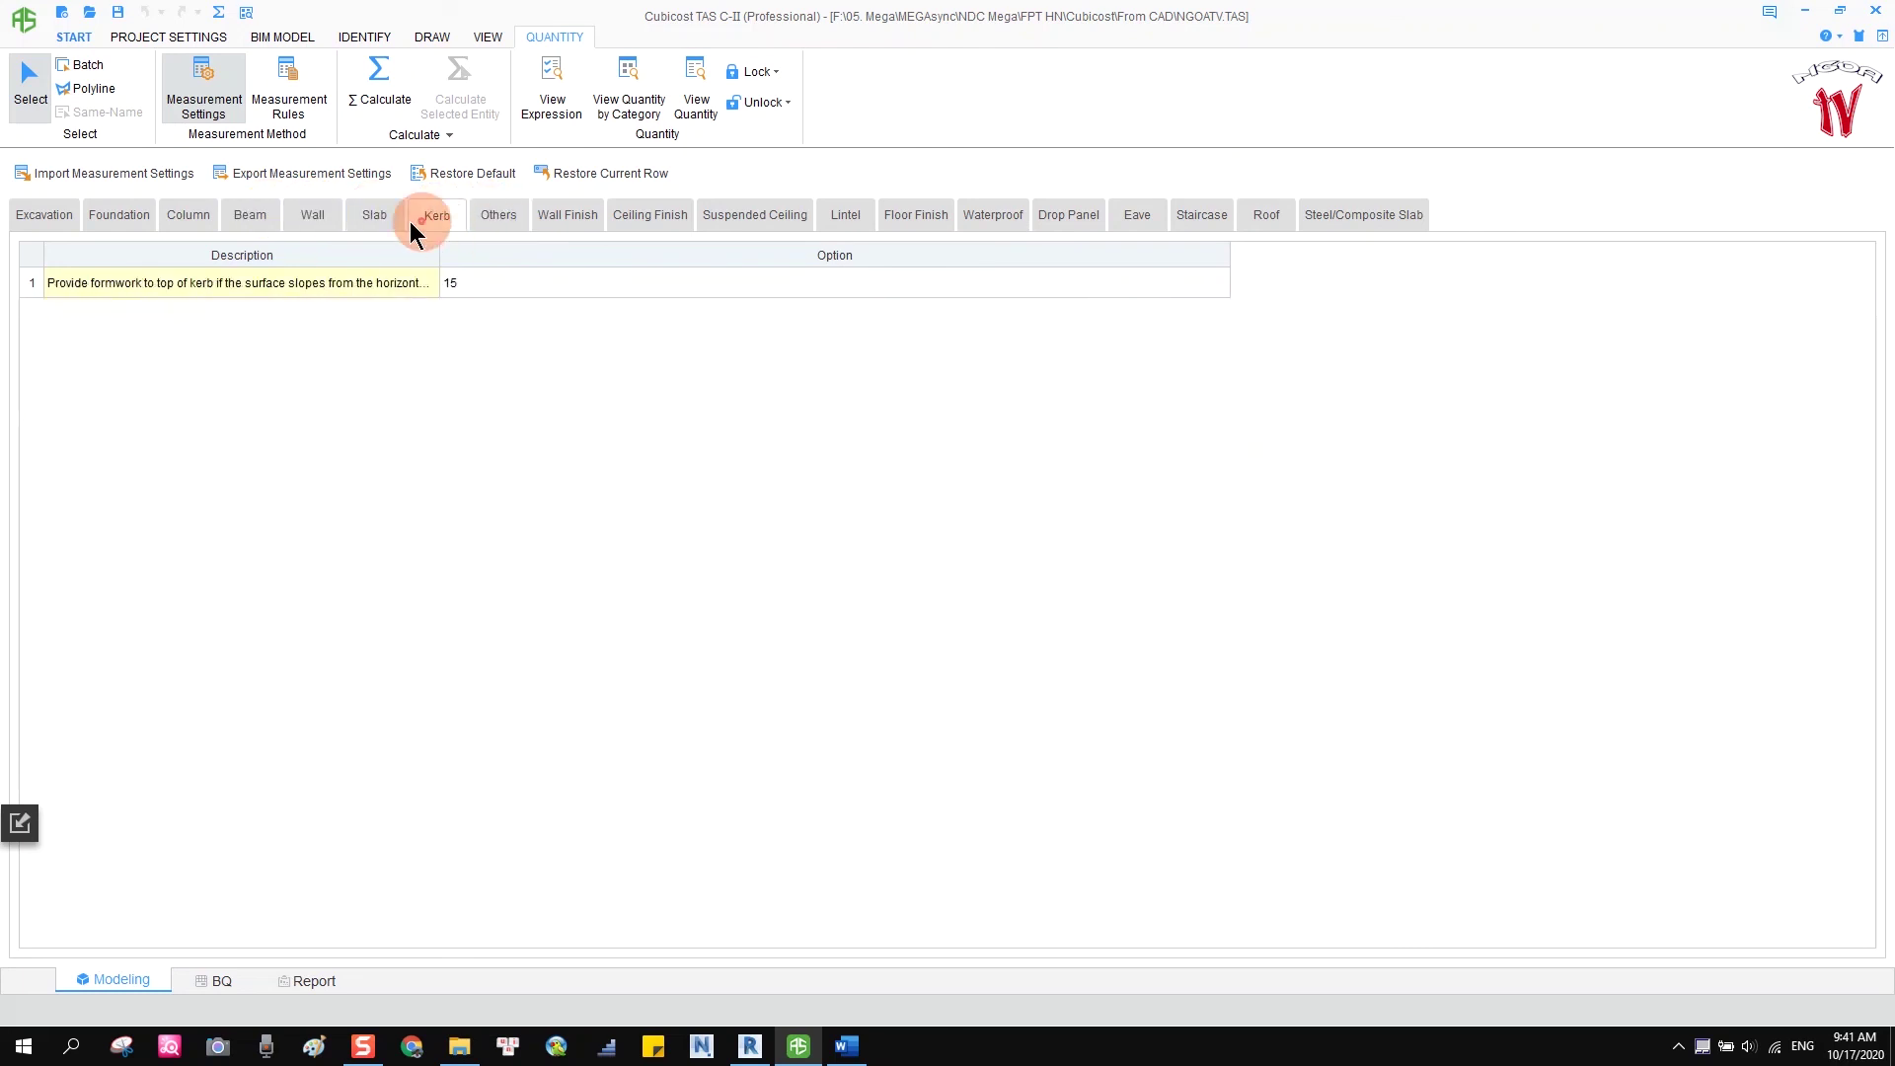
left_click(376, 217)
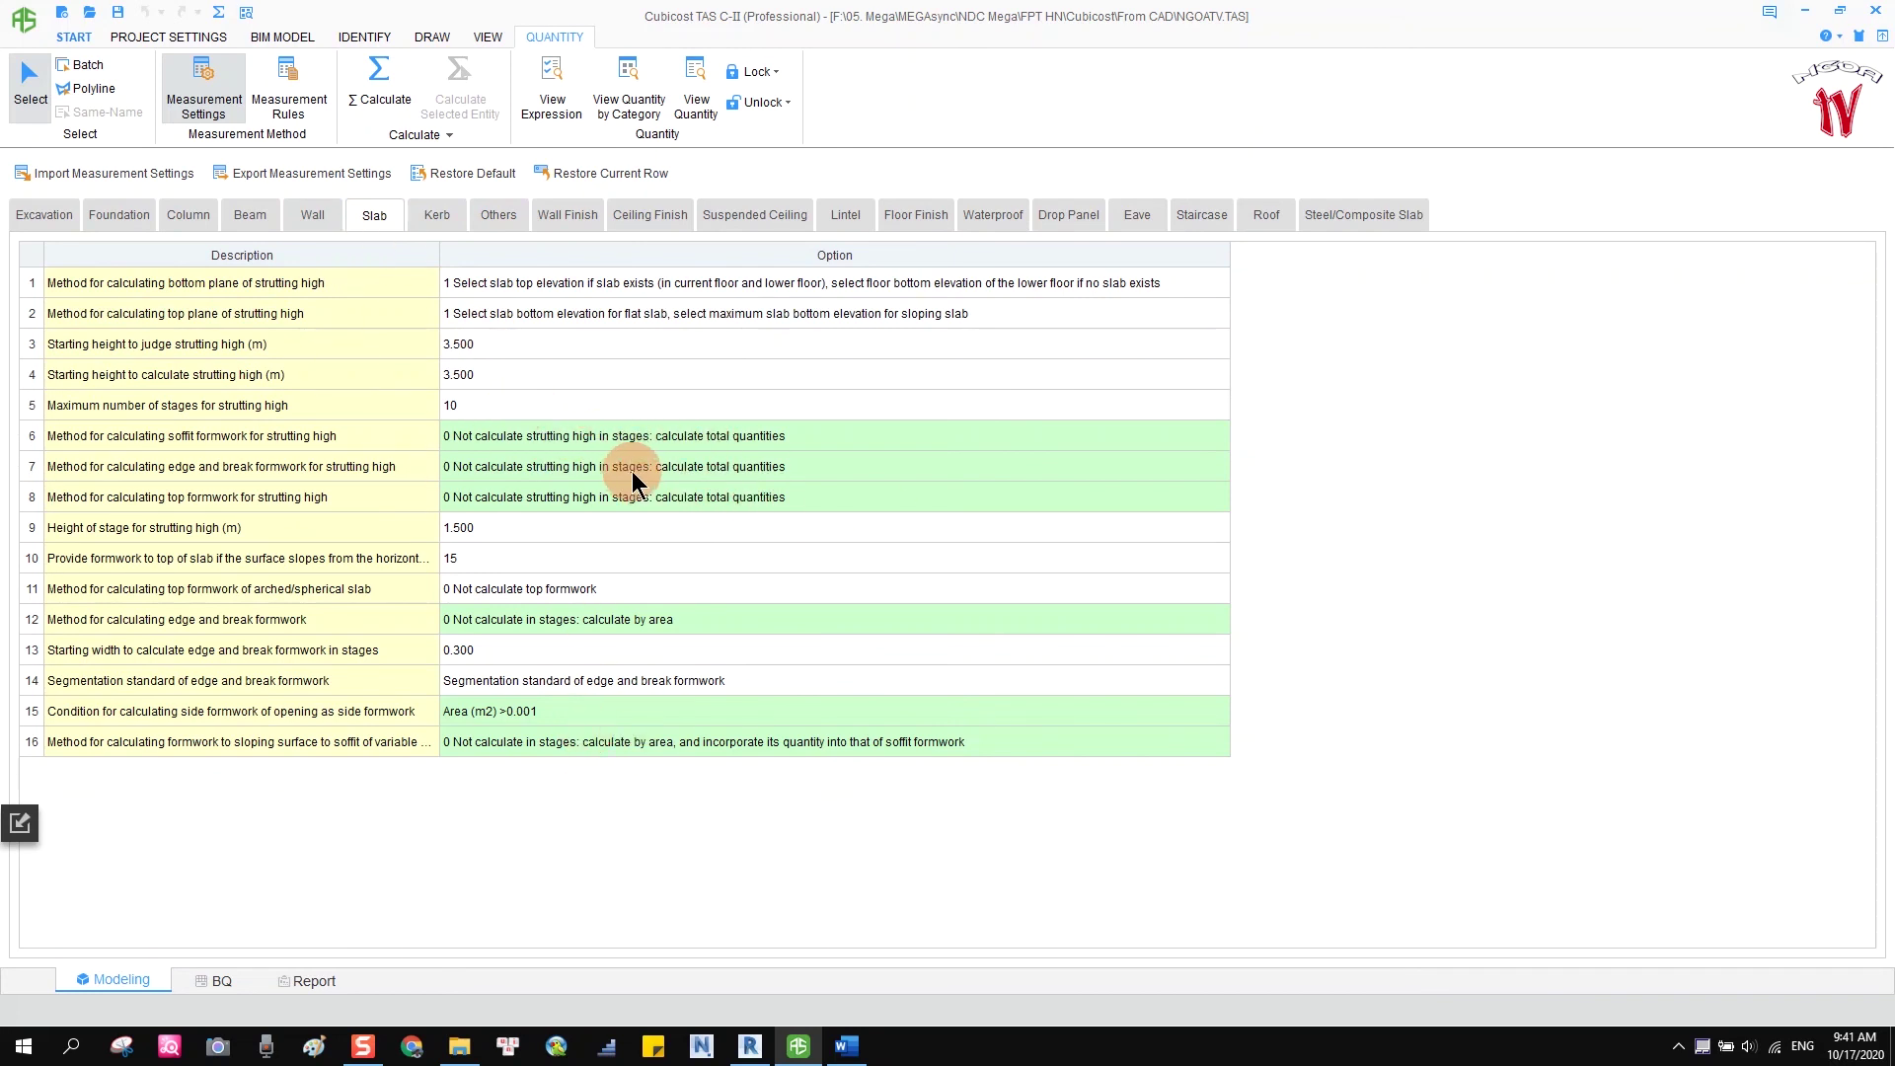
Show the Measurement Rules for Column and filter them to the relevant element Beam.
left_click(293, 118)
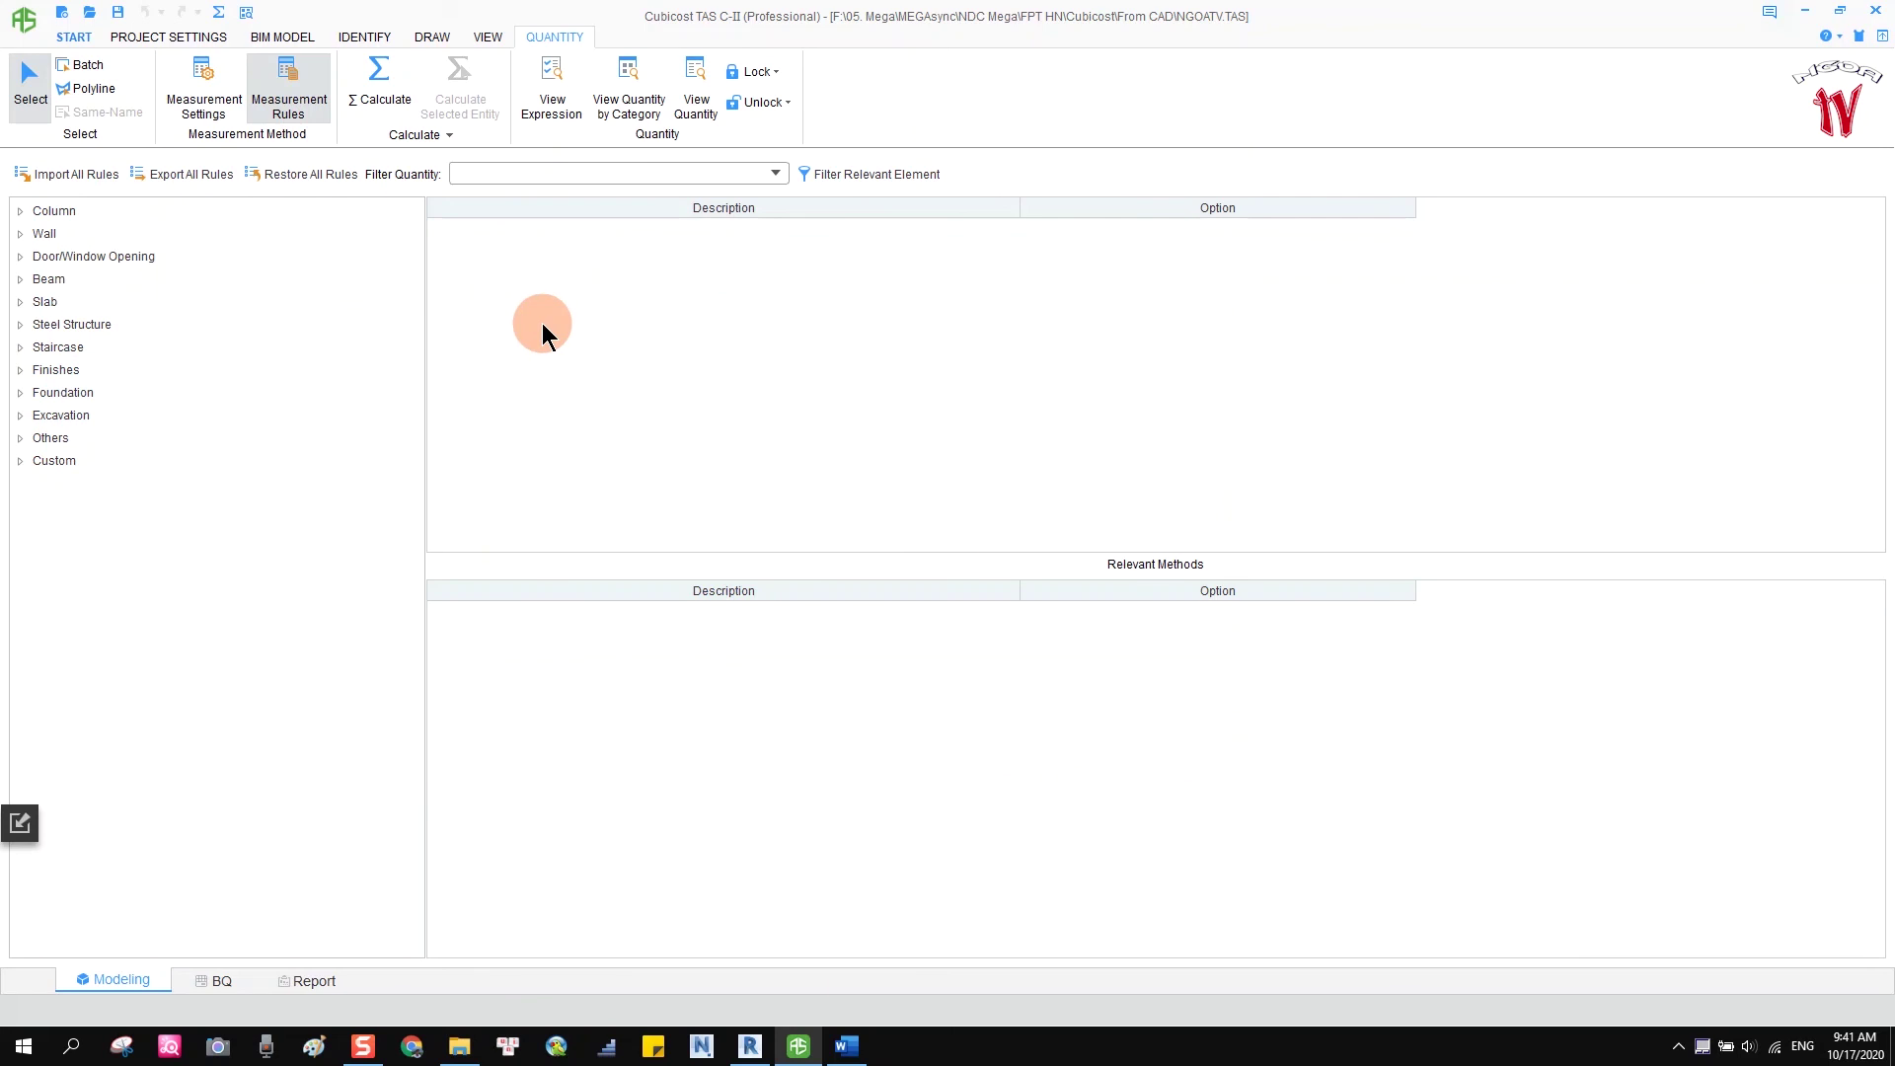
left_click(19, 211)
left_click(109, 233)
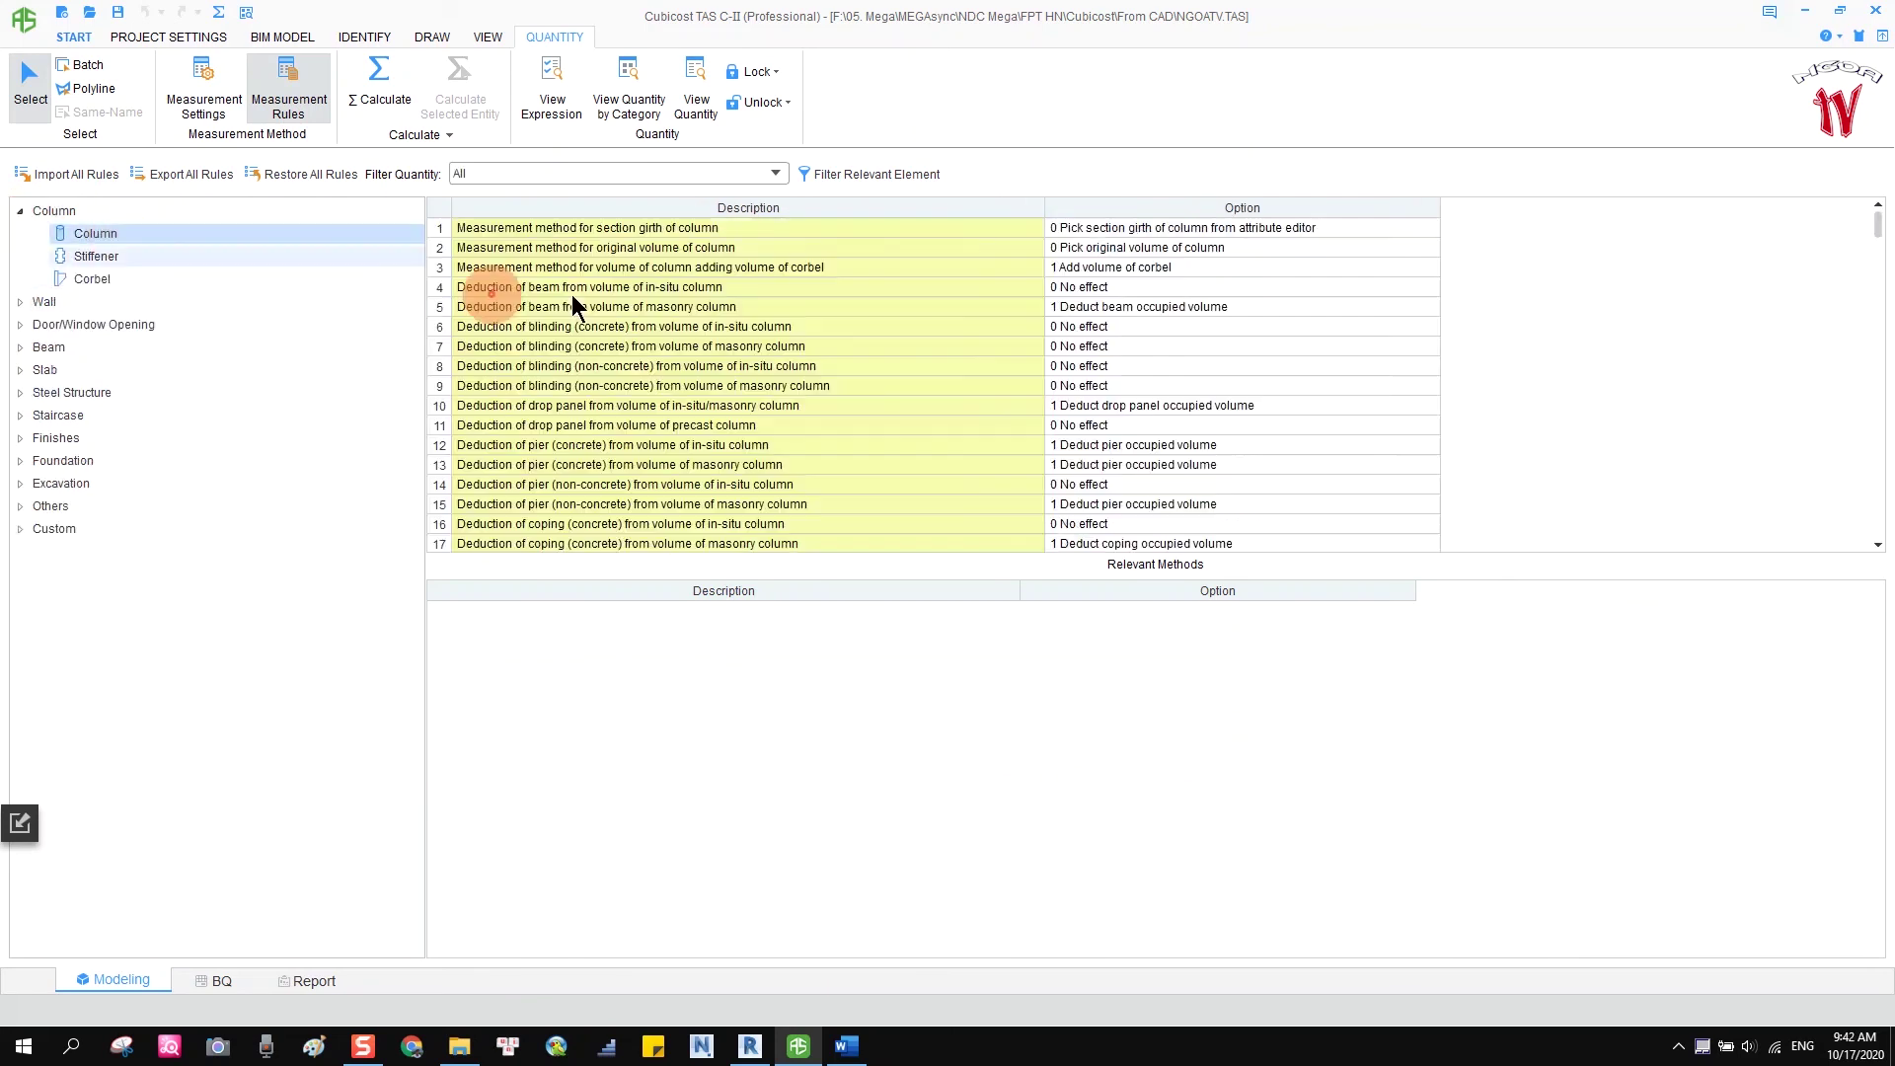
left_click(866, 174)
left_click(890, 371)
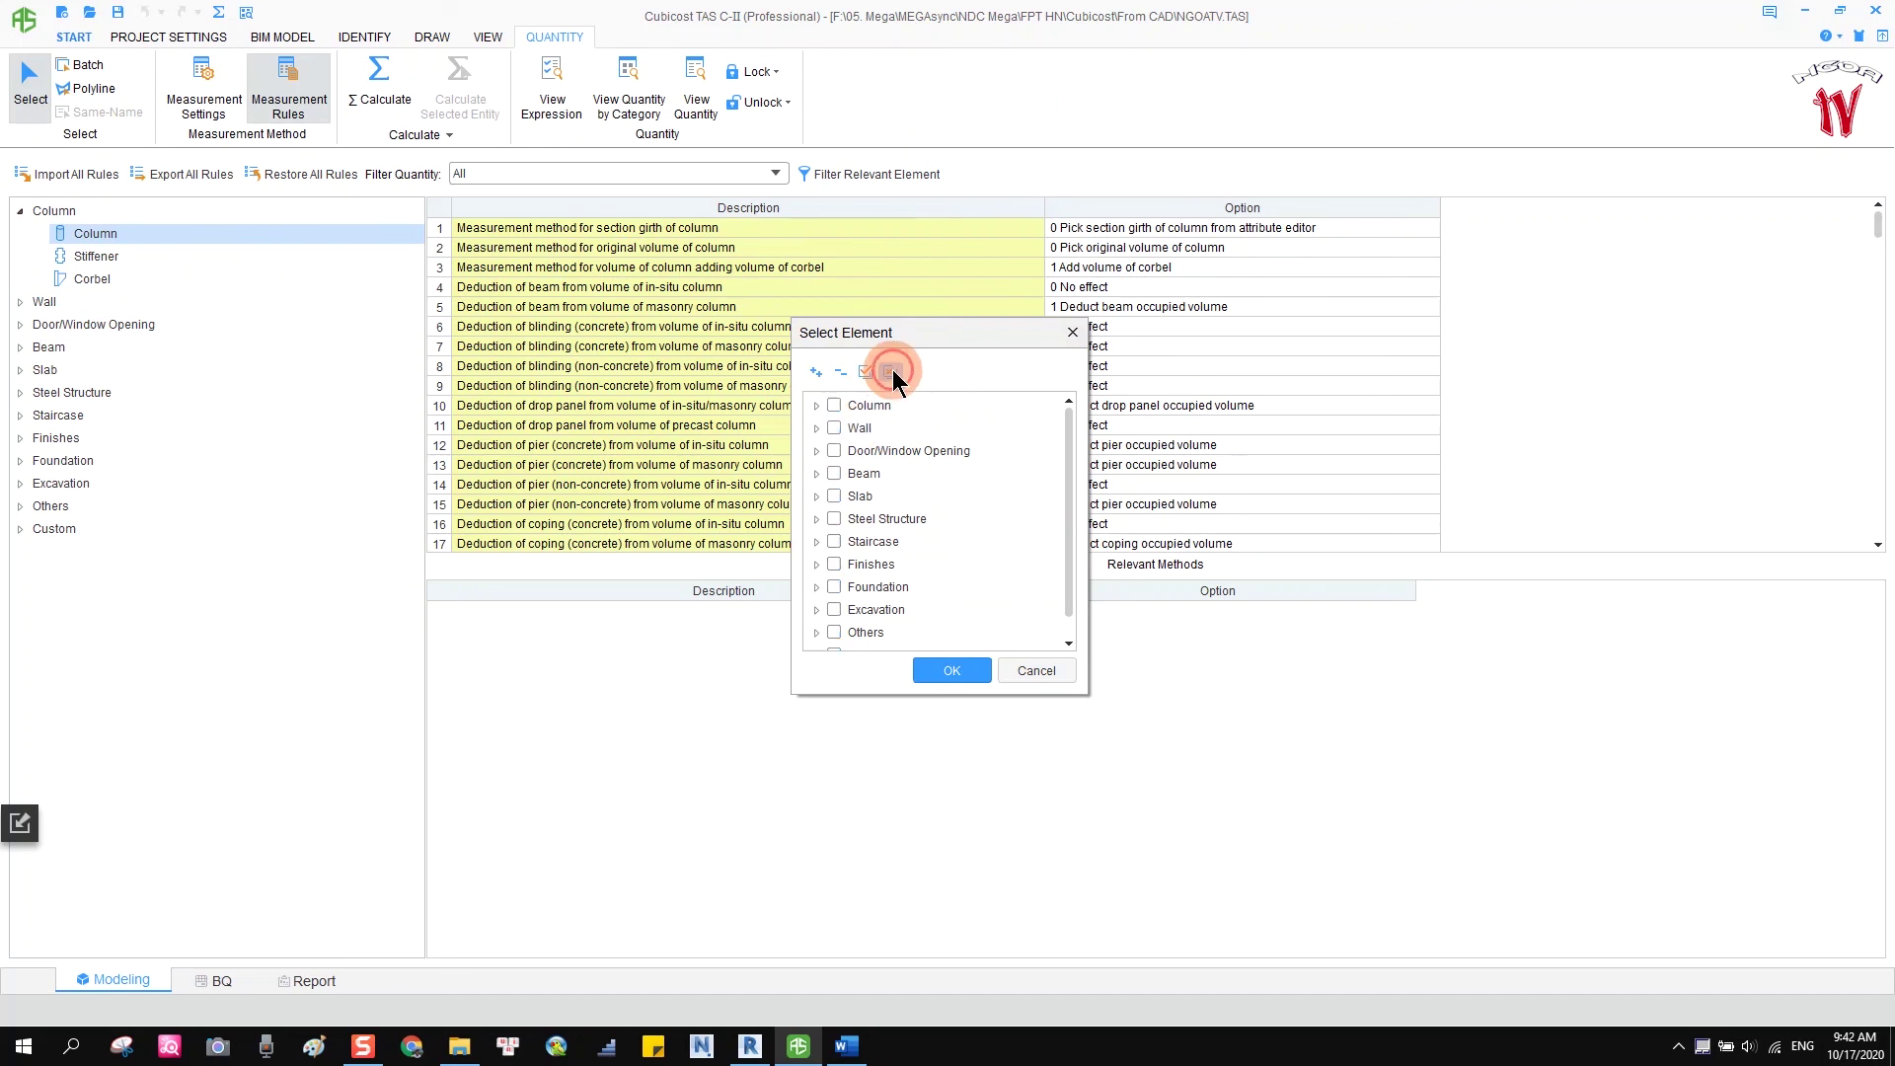
left_click(815, 474)
left_click(834, 474)
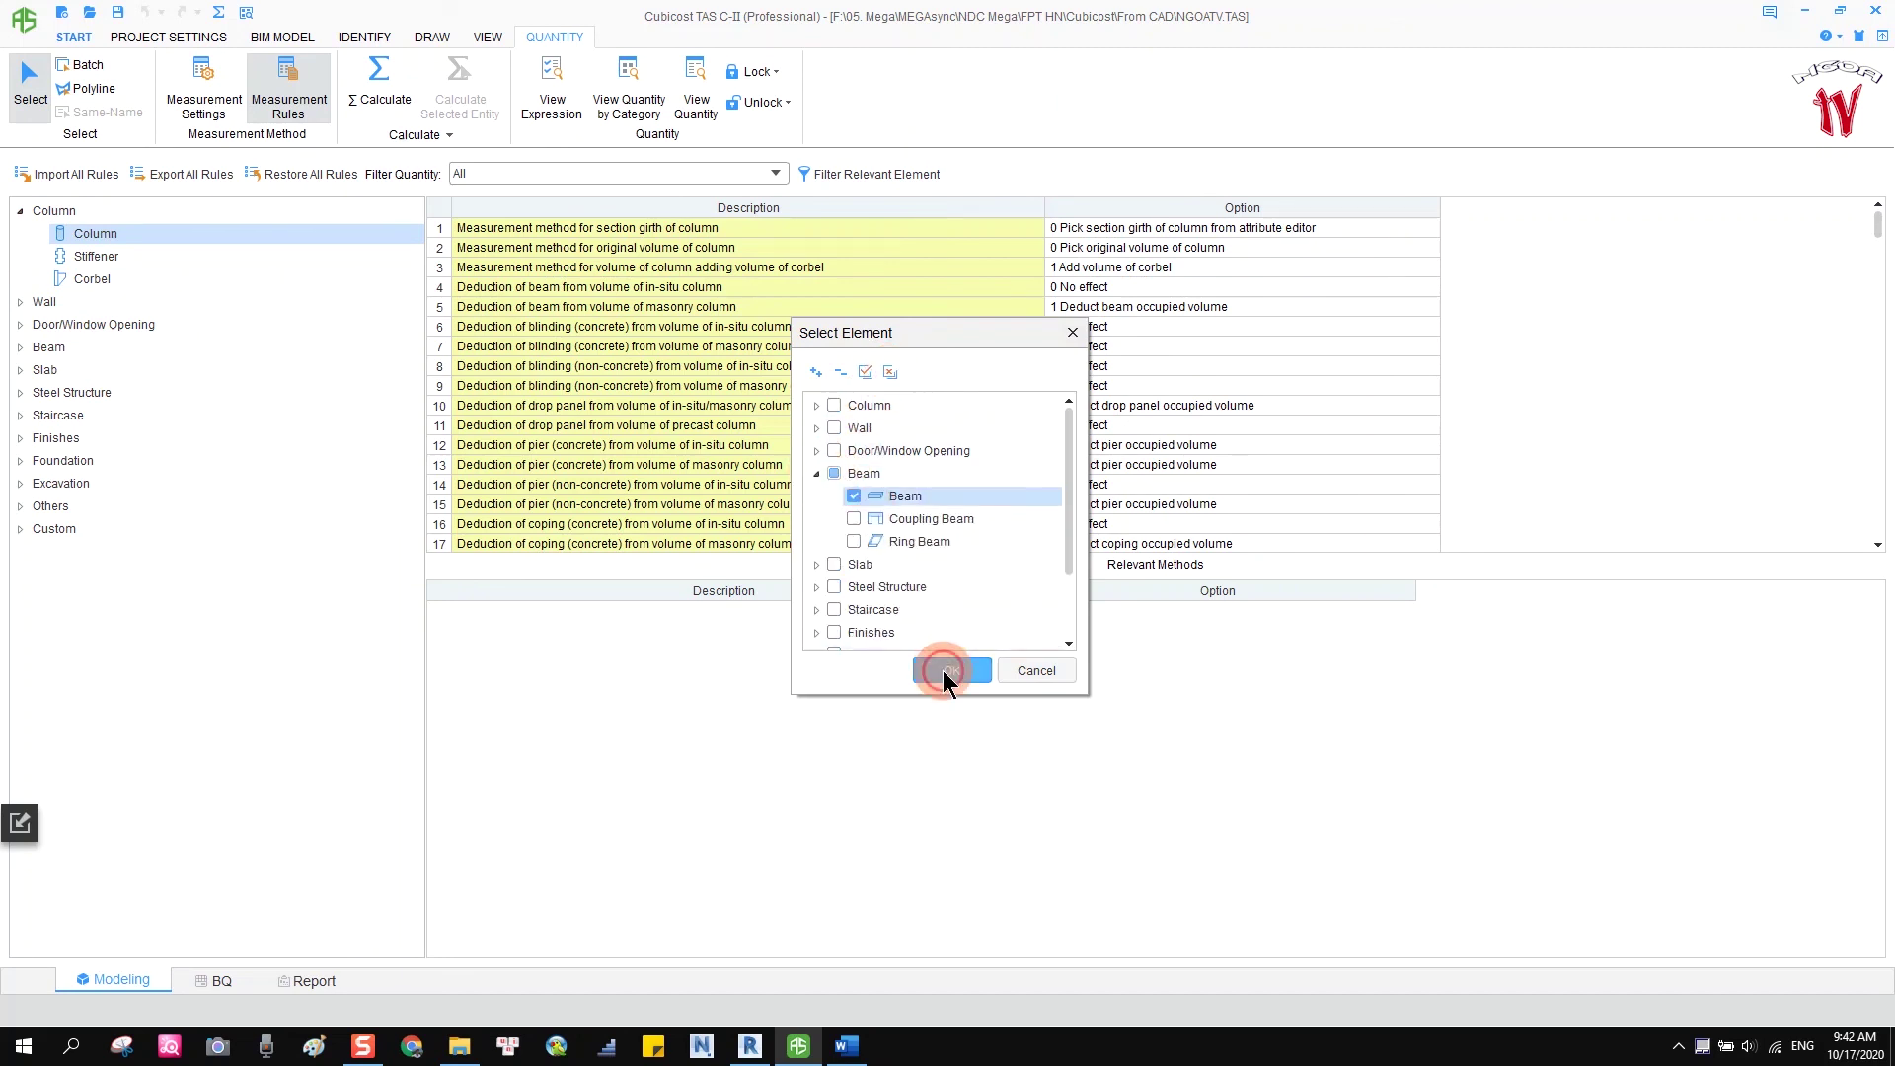
left_click(945, 671)
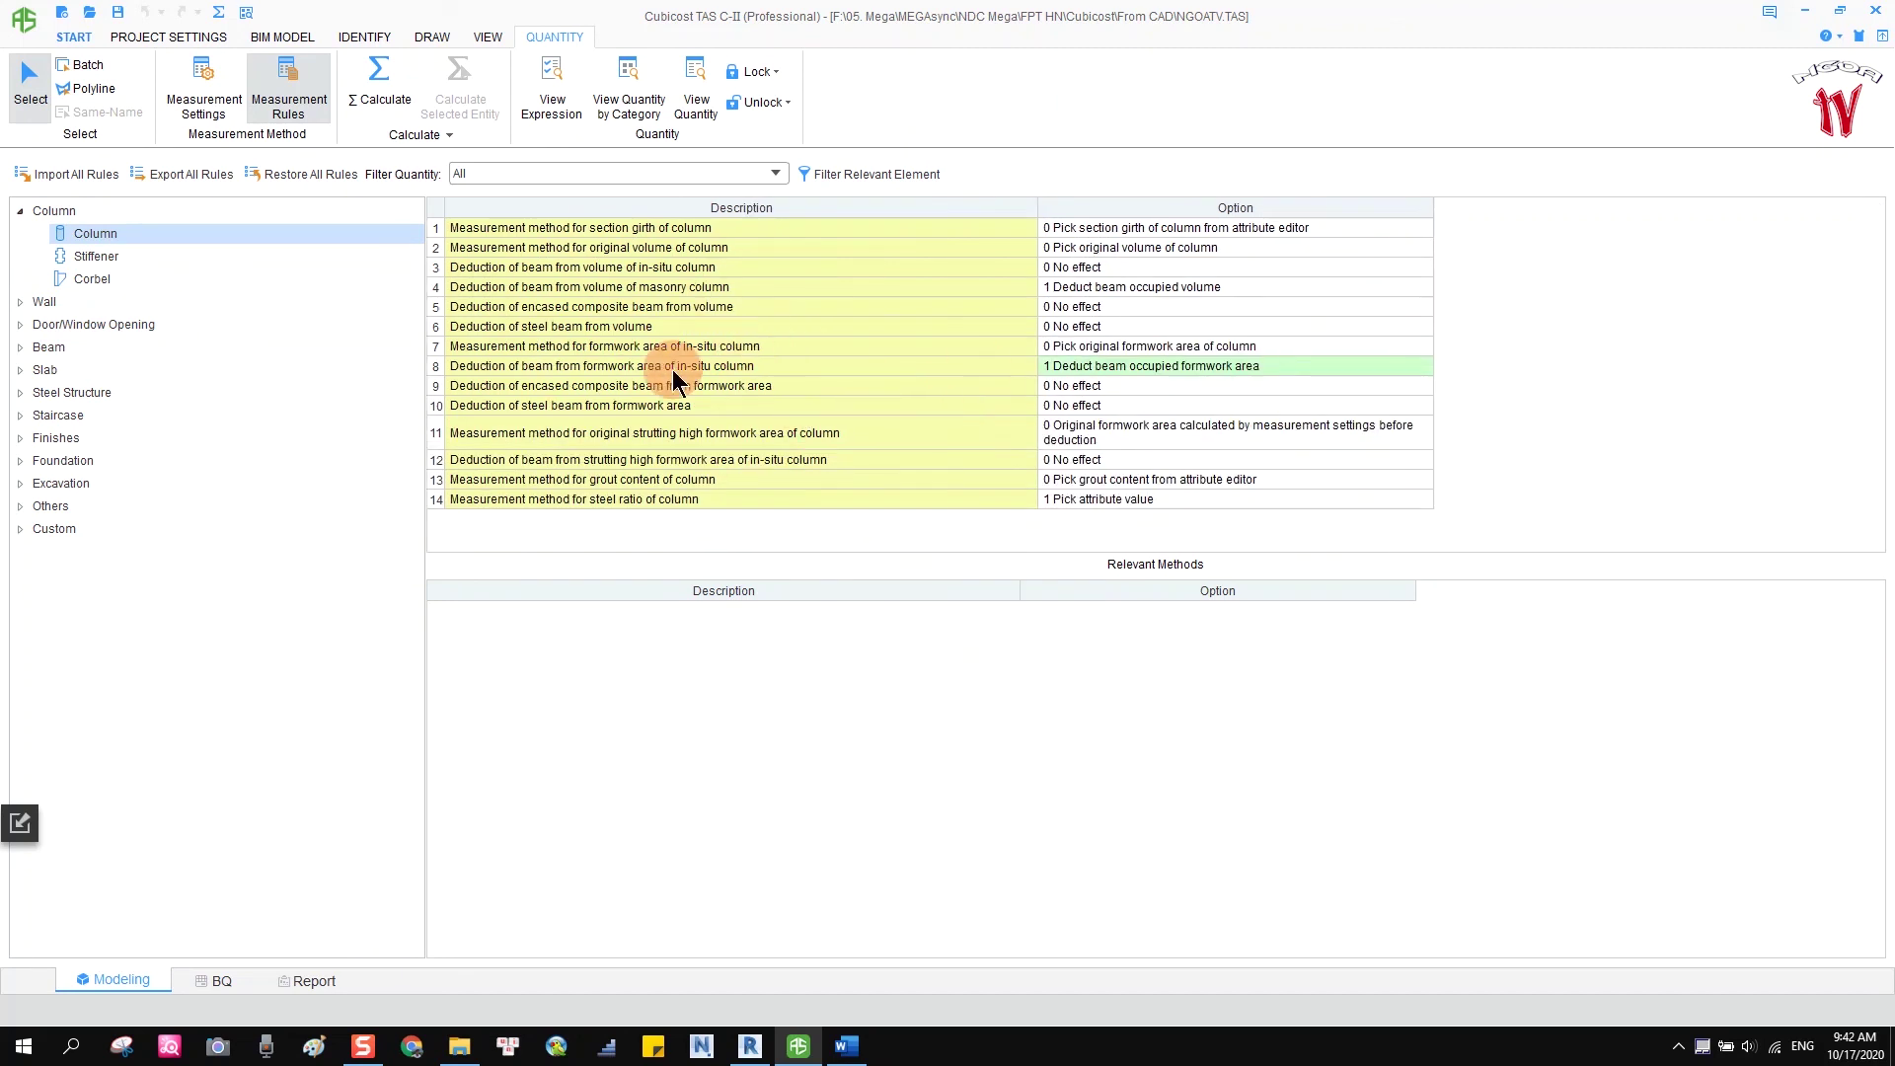
Examine the rule deducting beam from the formwork area of in-situ column, its option and its relevant methods.
left_click(672, 365)
left_click(1109, 365)
left_click(815, 365)
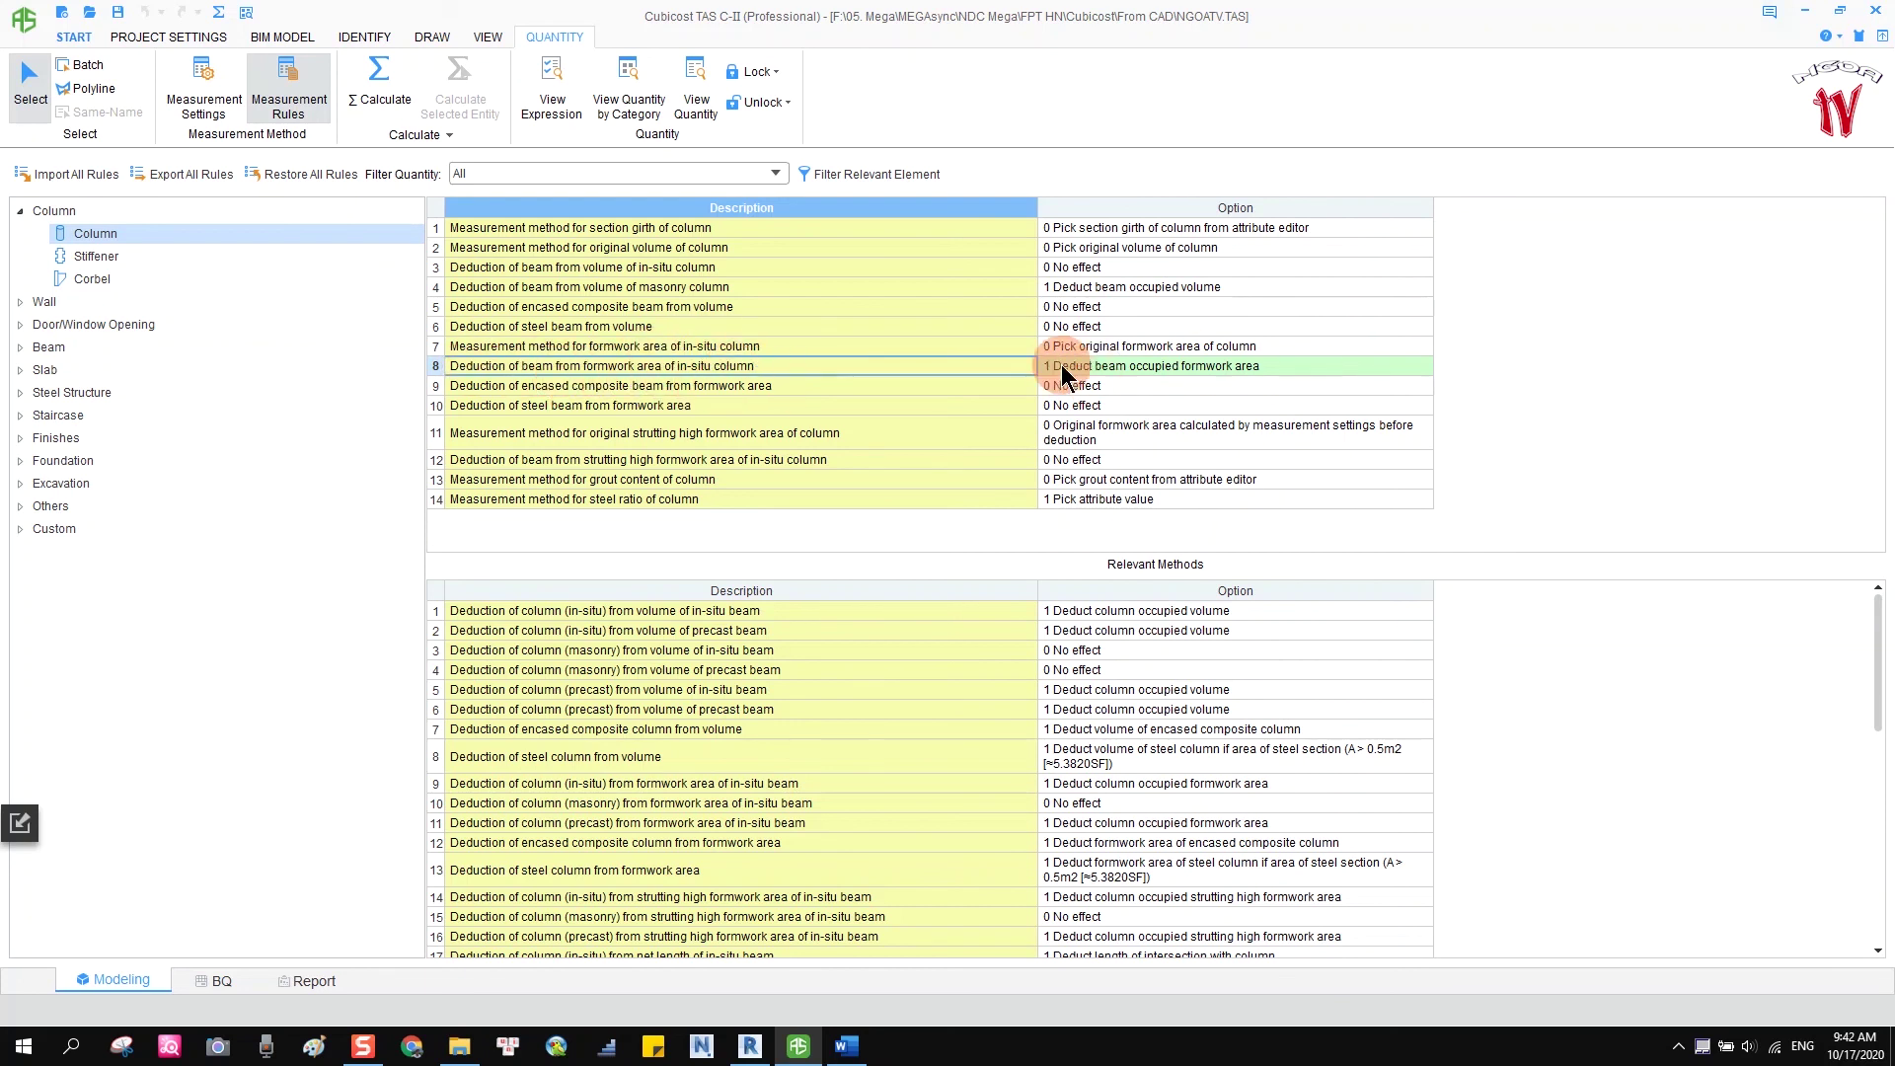
left_click(1117, 367)
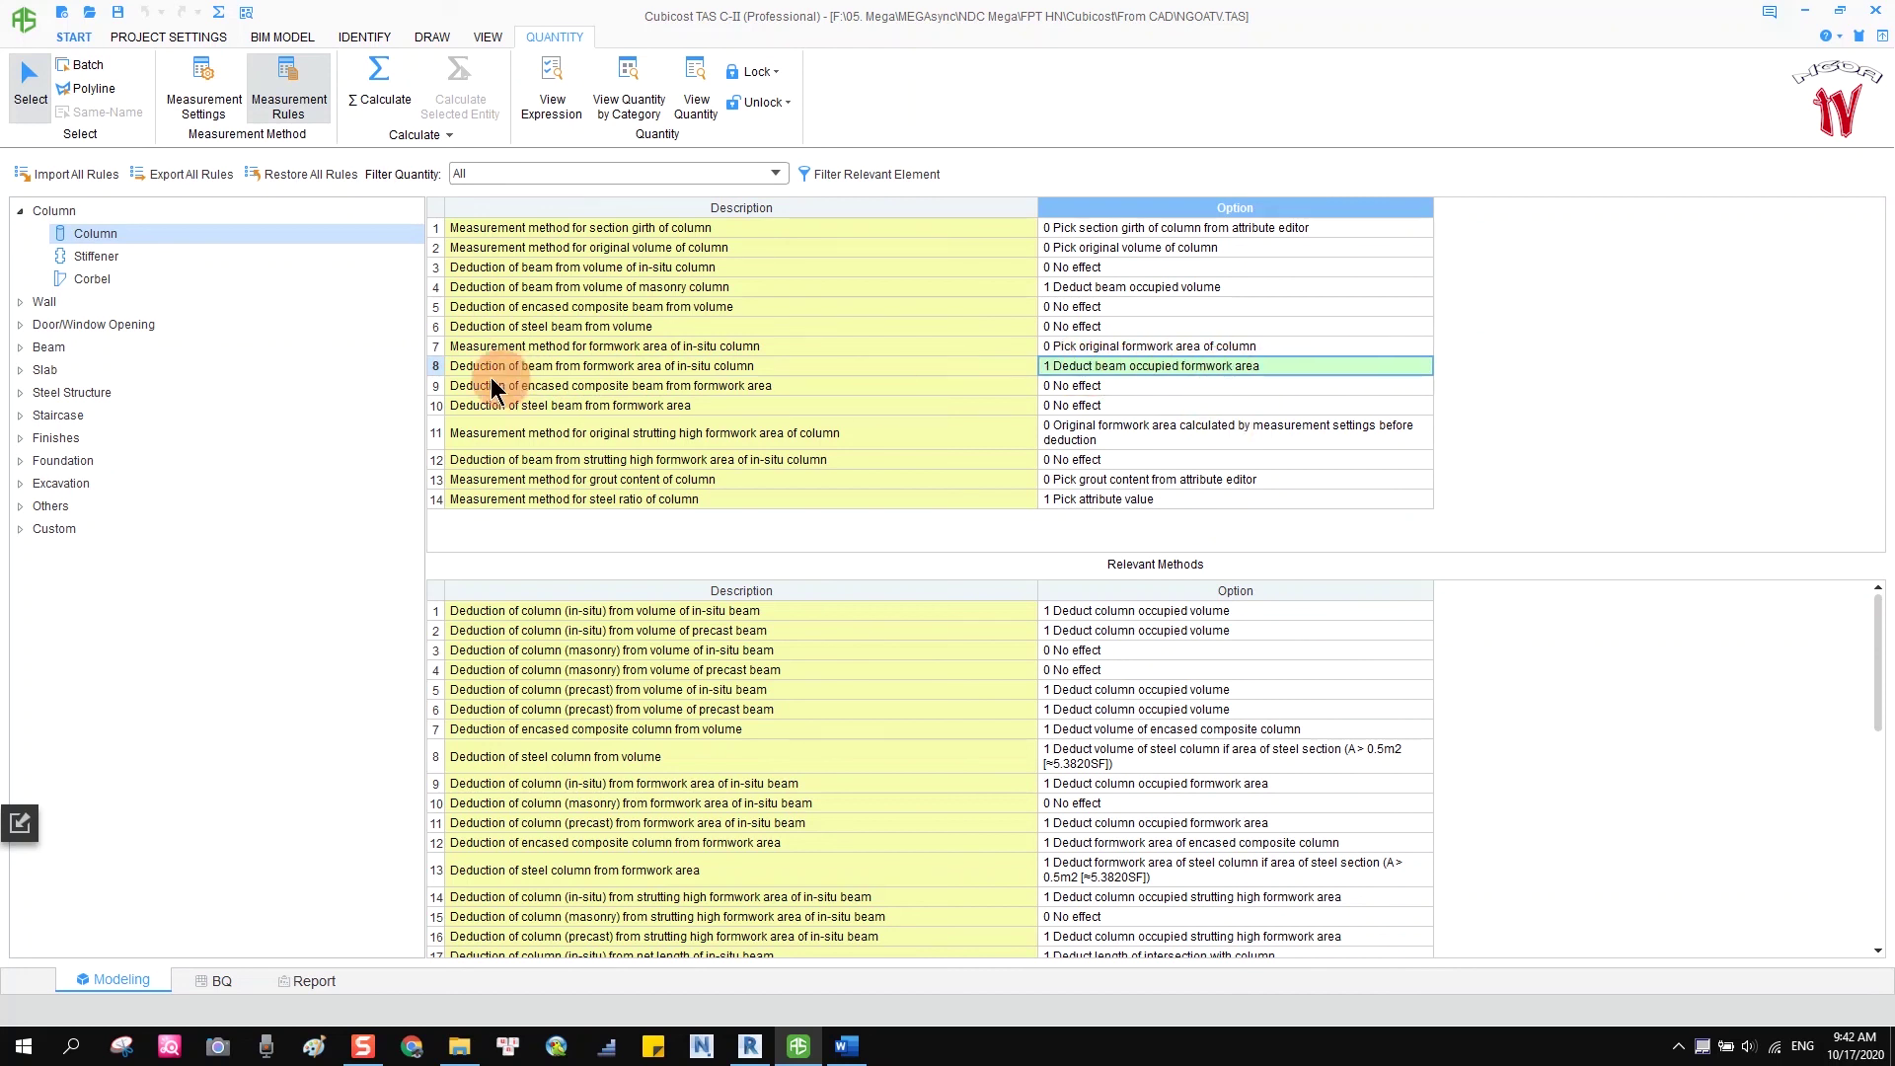
Filter the In-situ Slab rules to Beam and examine the deduction of in-situ beam from in-situ ground slab volume with its relevant methods.
left_click(20, 371)
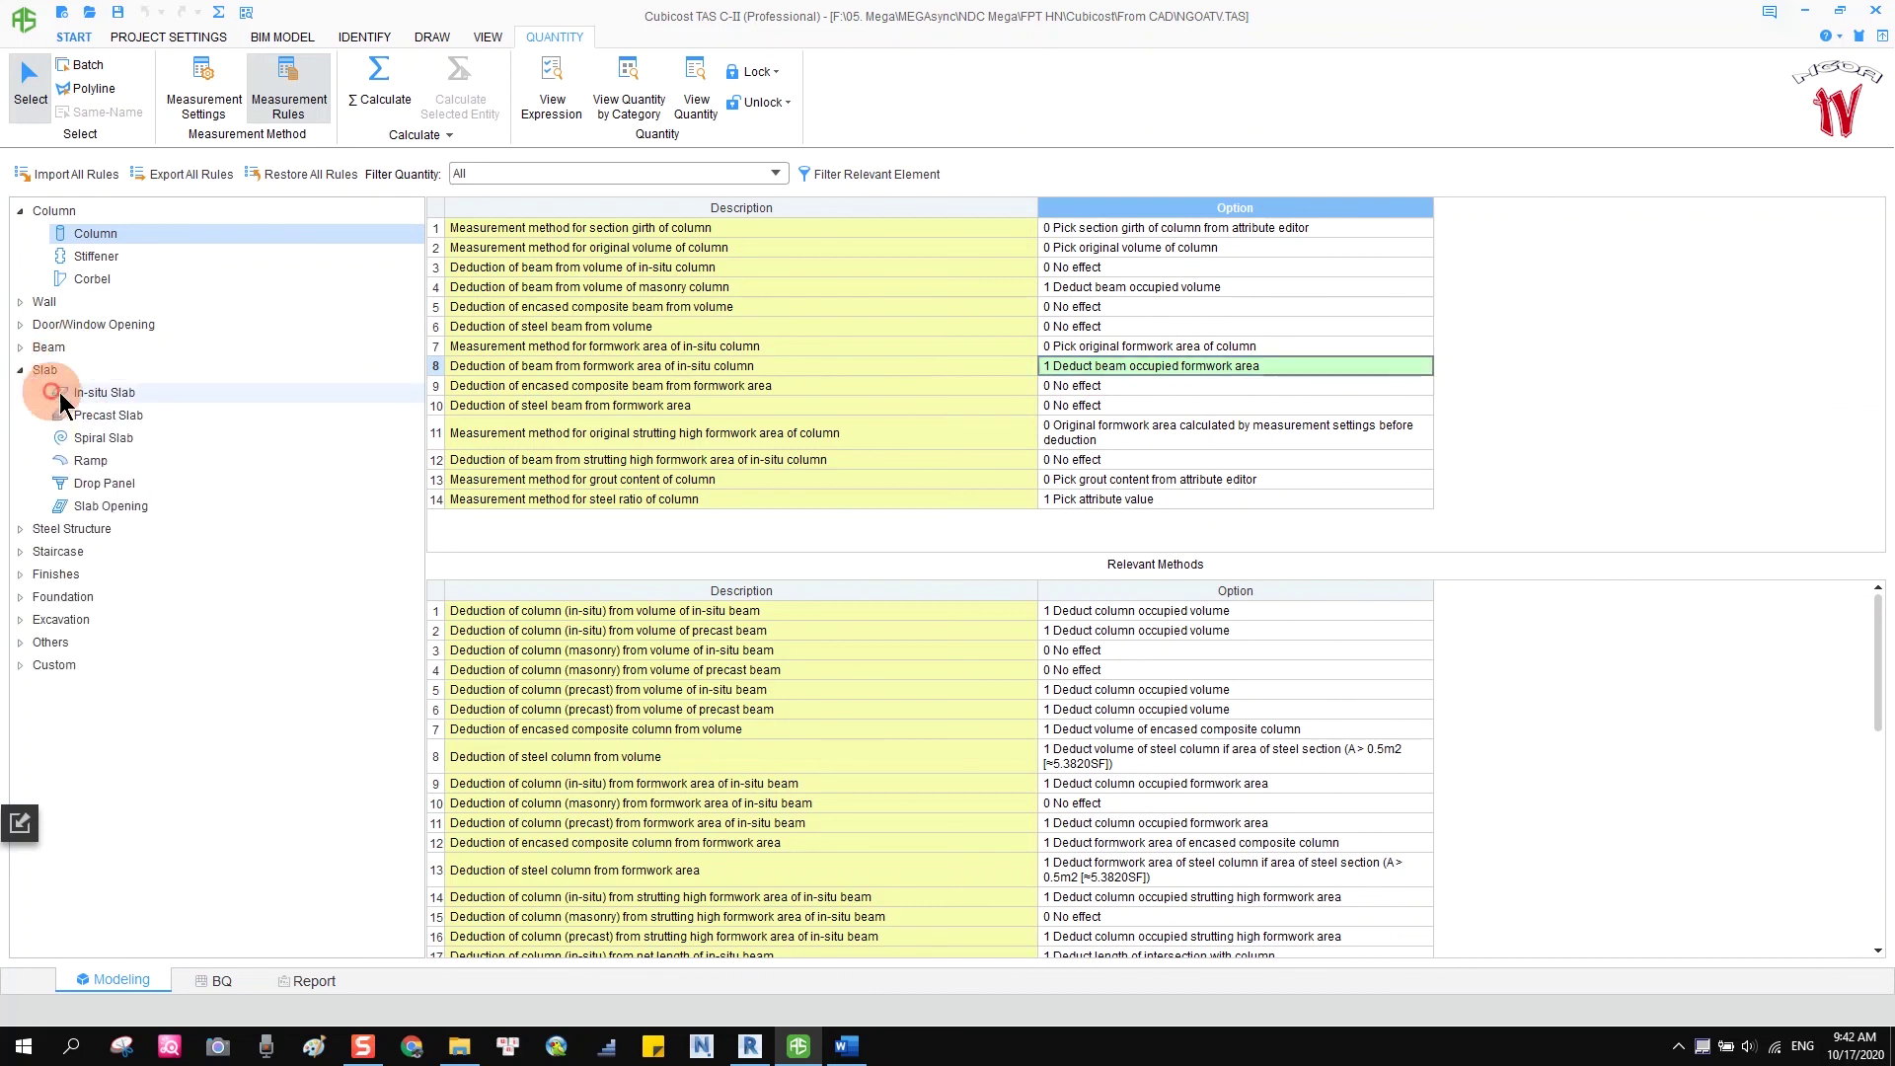
left_click(99, 392)
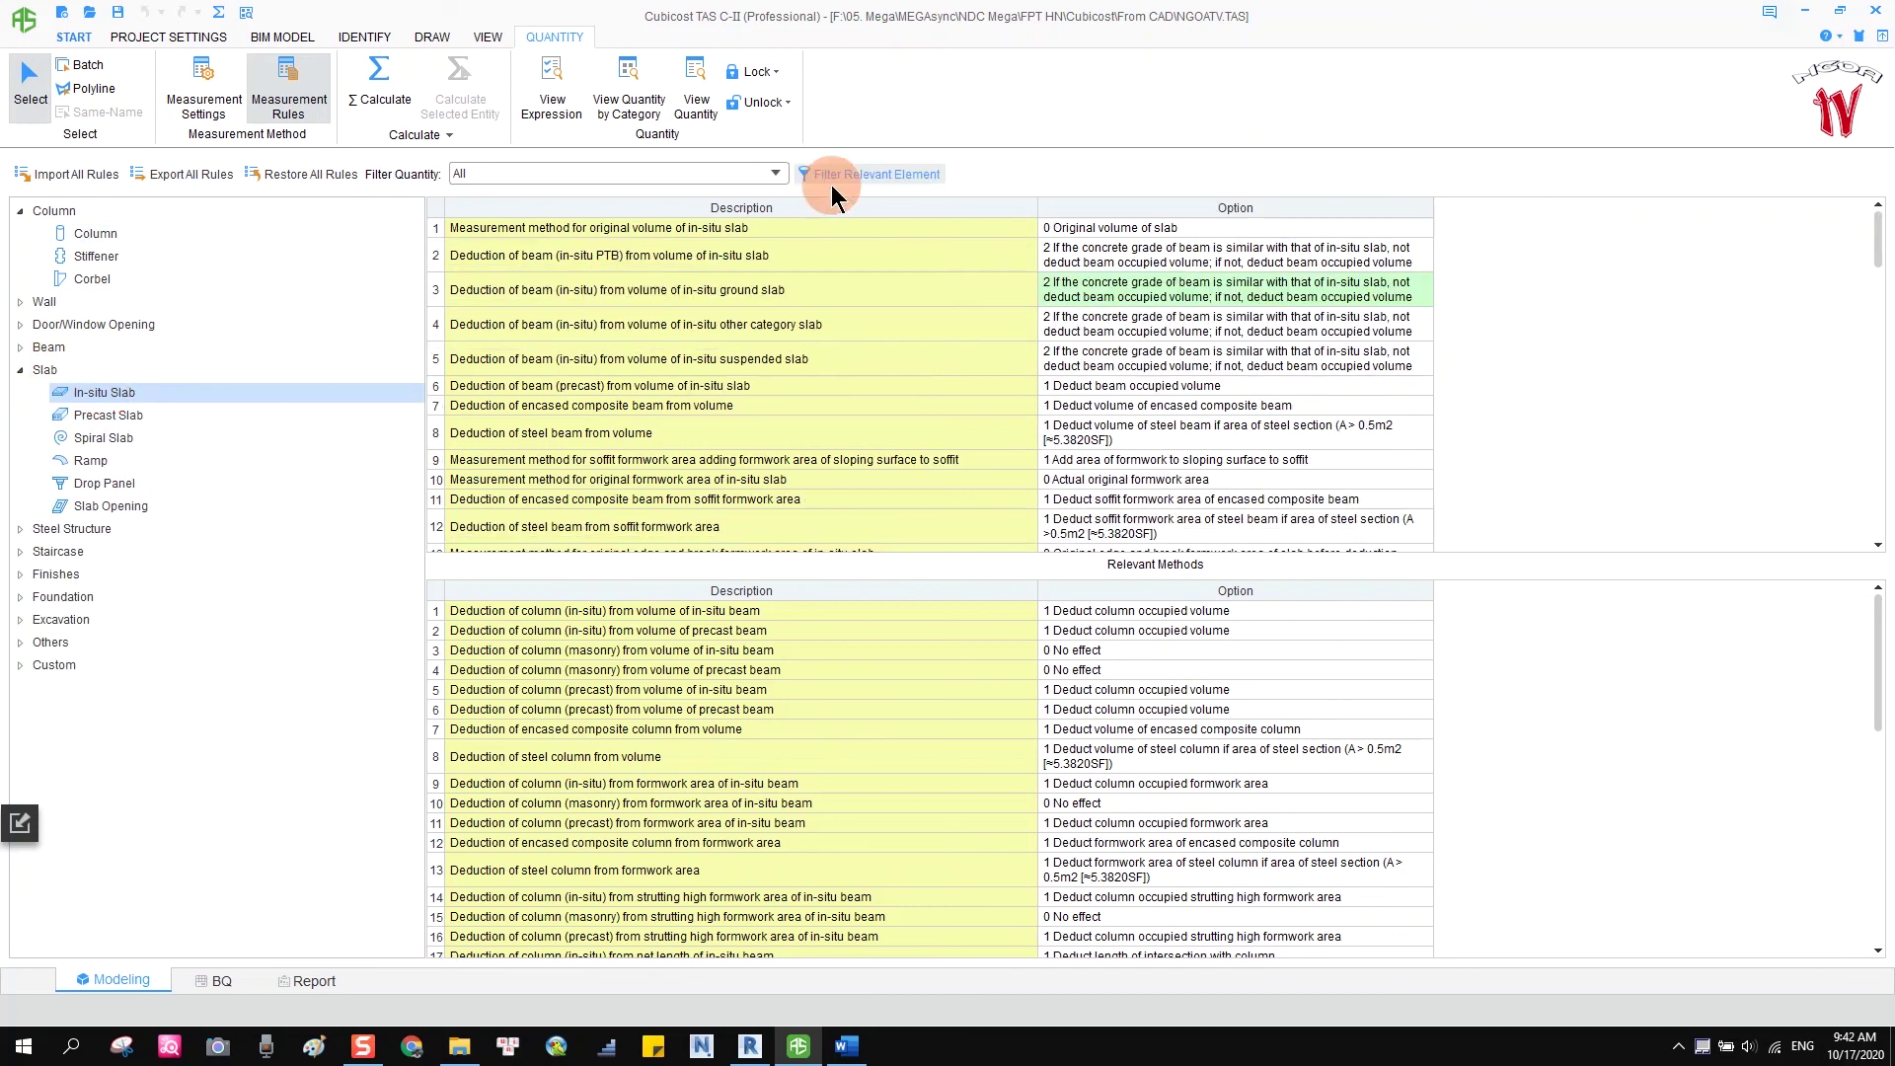
left_click(862, 174)
left_click(815, 473)
left_click(834, 473)
left_click(951, 670)
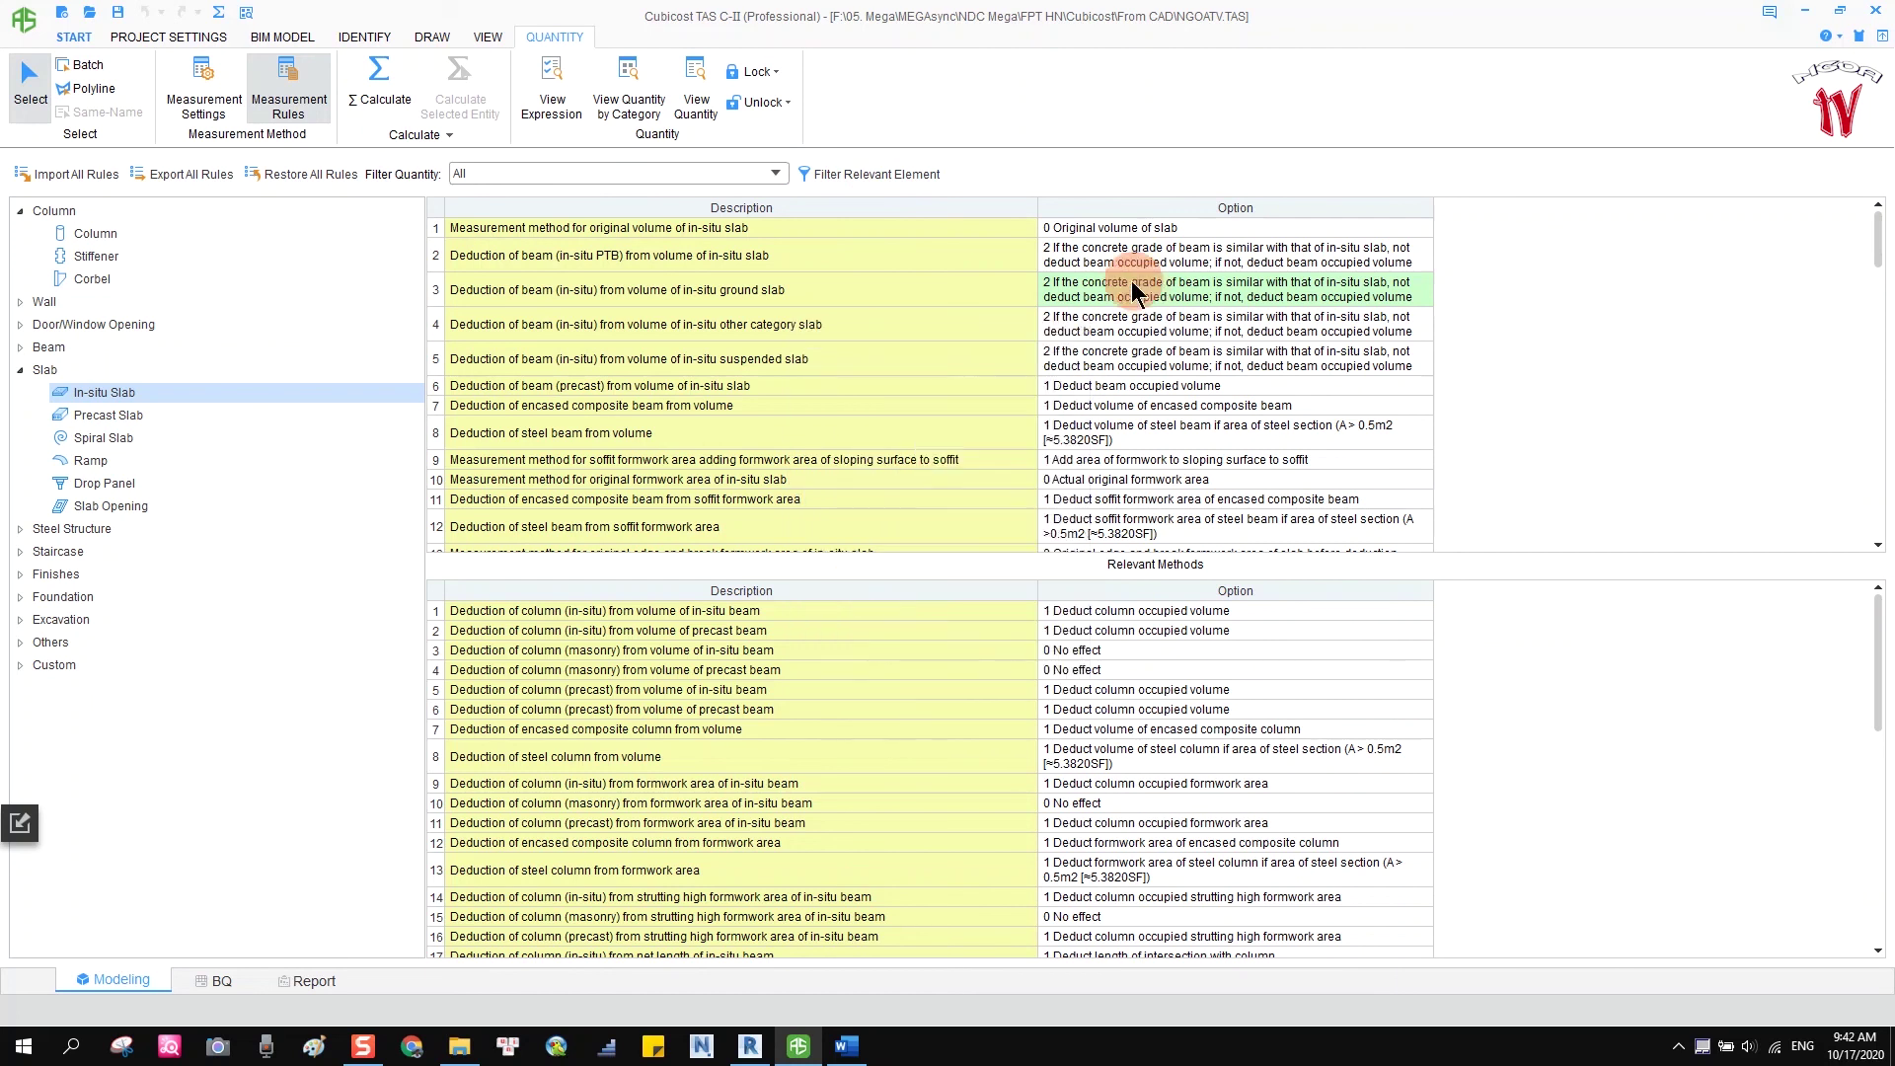
left_click(577, 292)
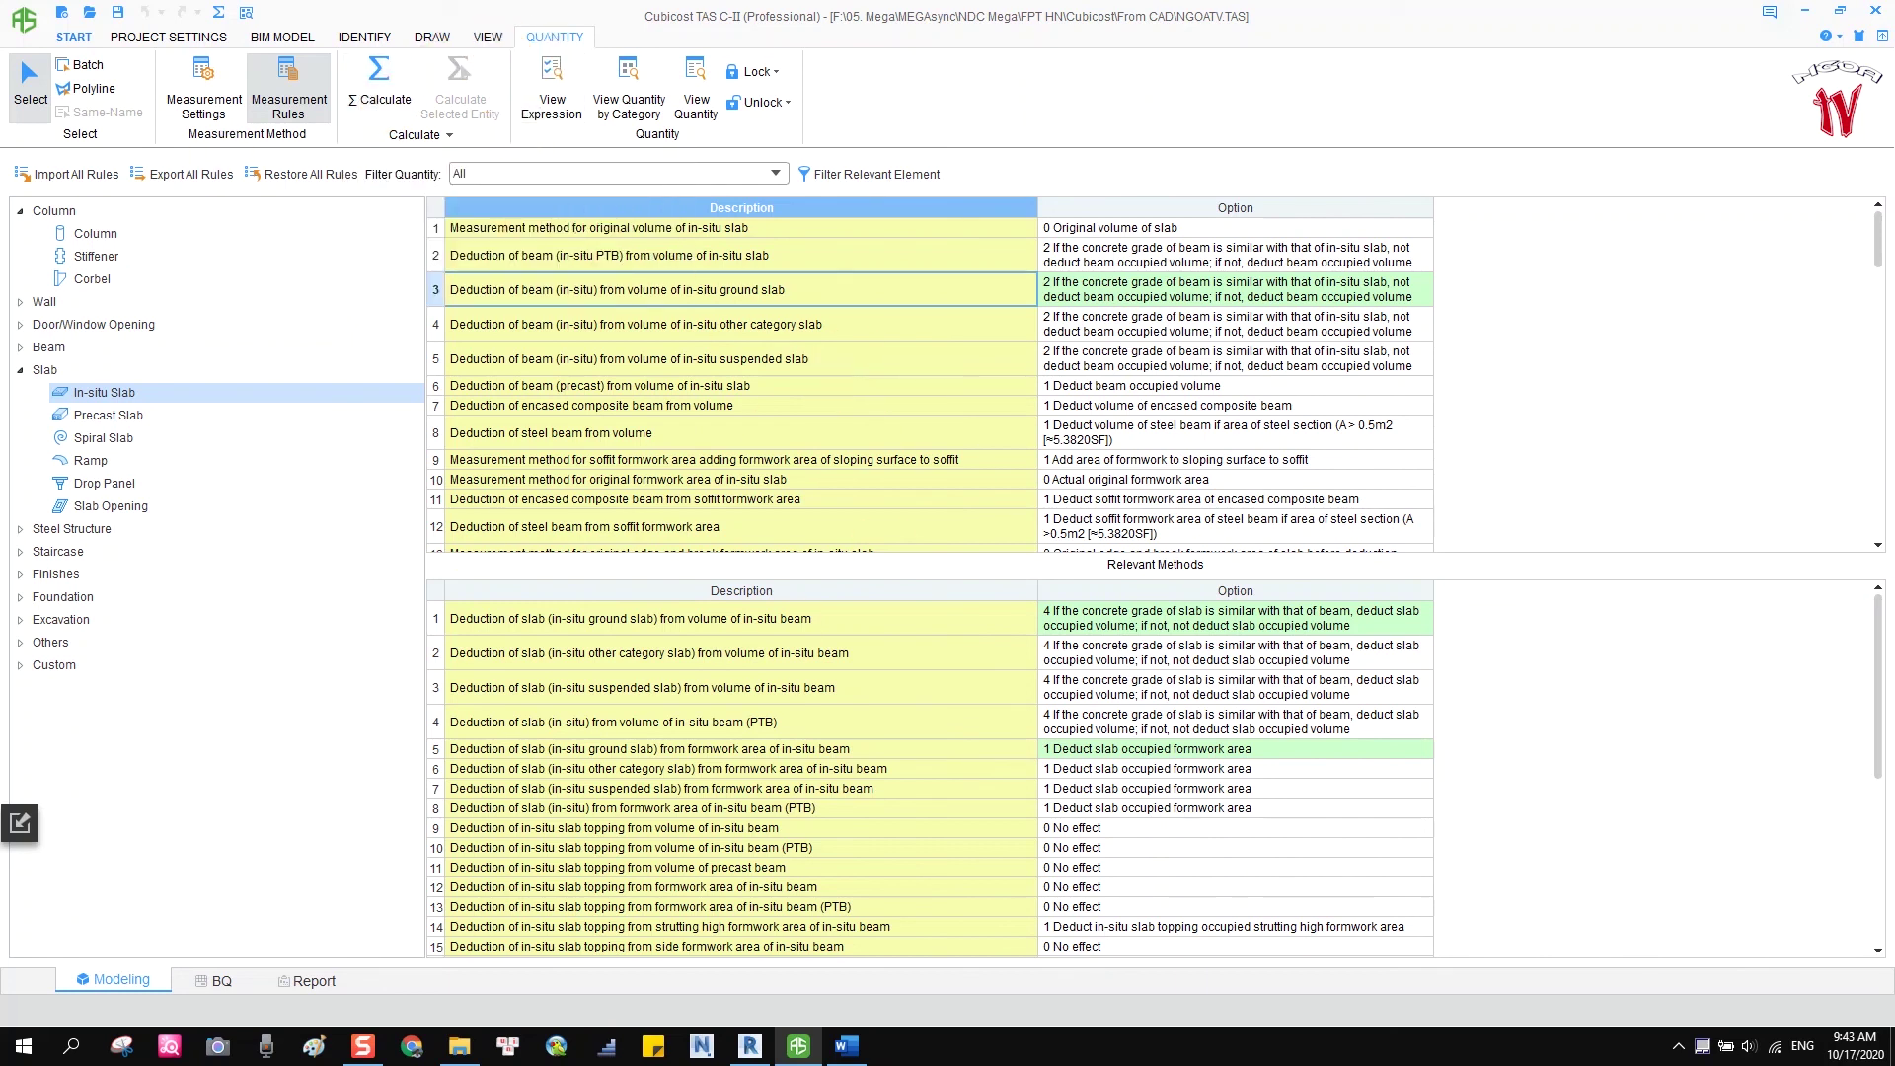
Return to the model view and look over the quantity viewing tools, including View Quantity by Category.
left_click(497, 34)
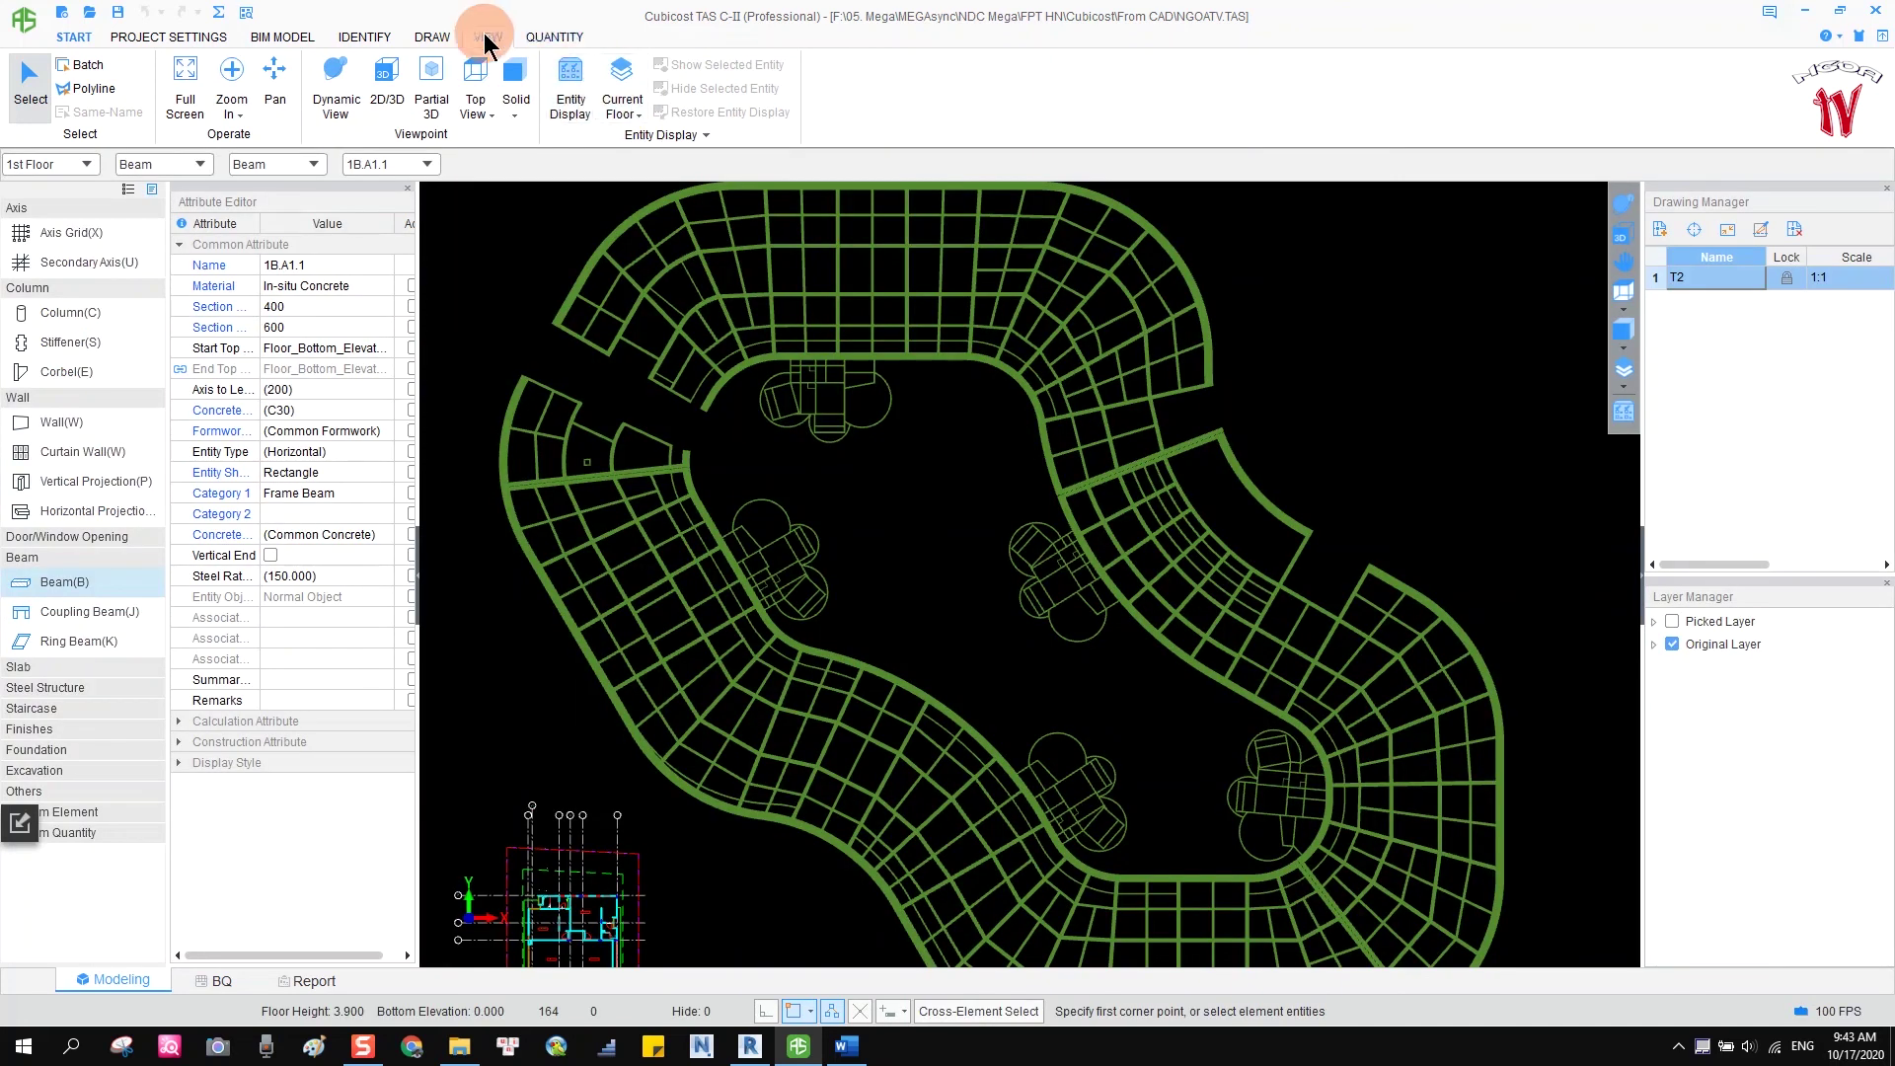
left_click(577, 34)
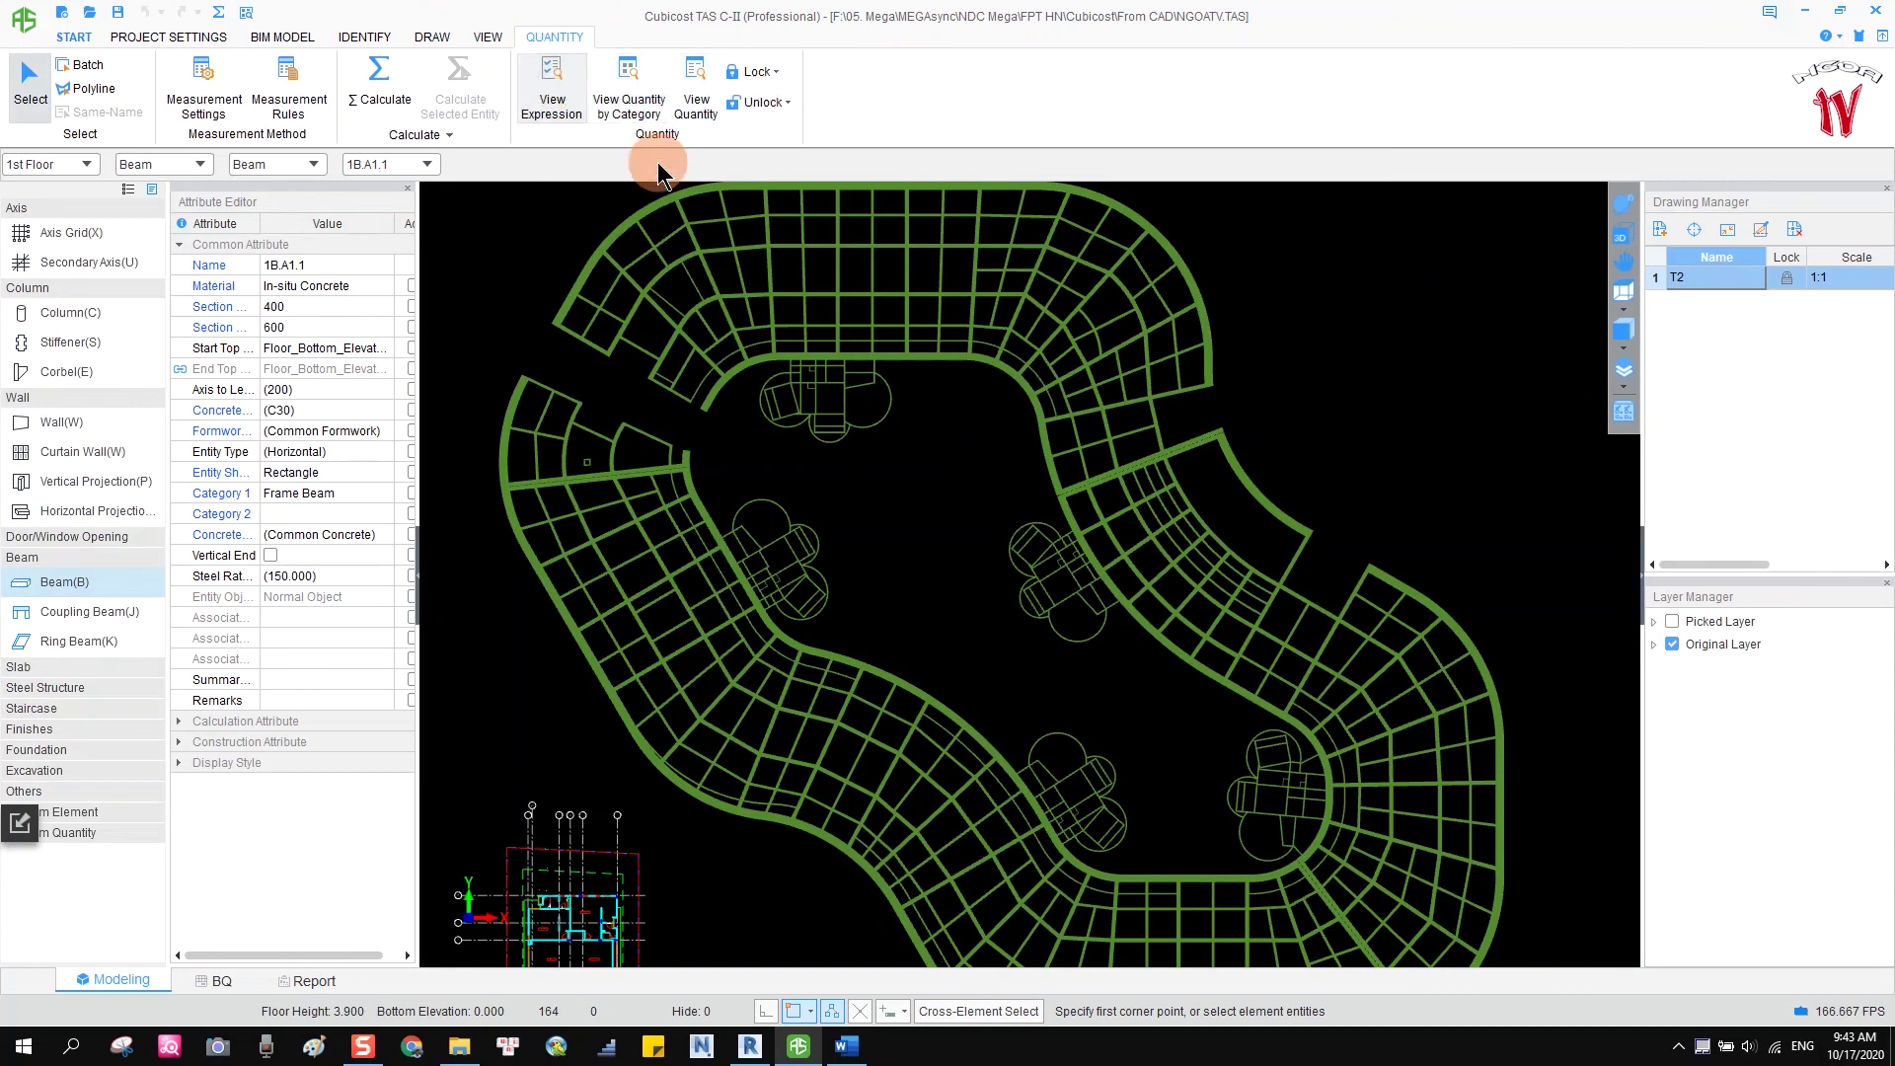
left_click(629, 71)
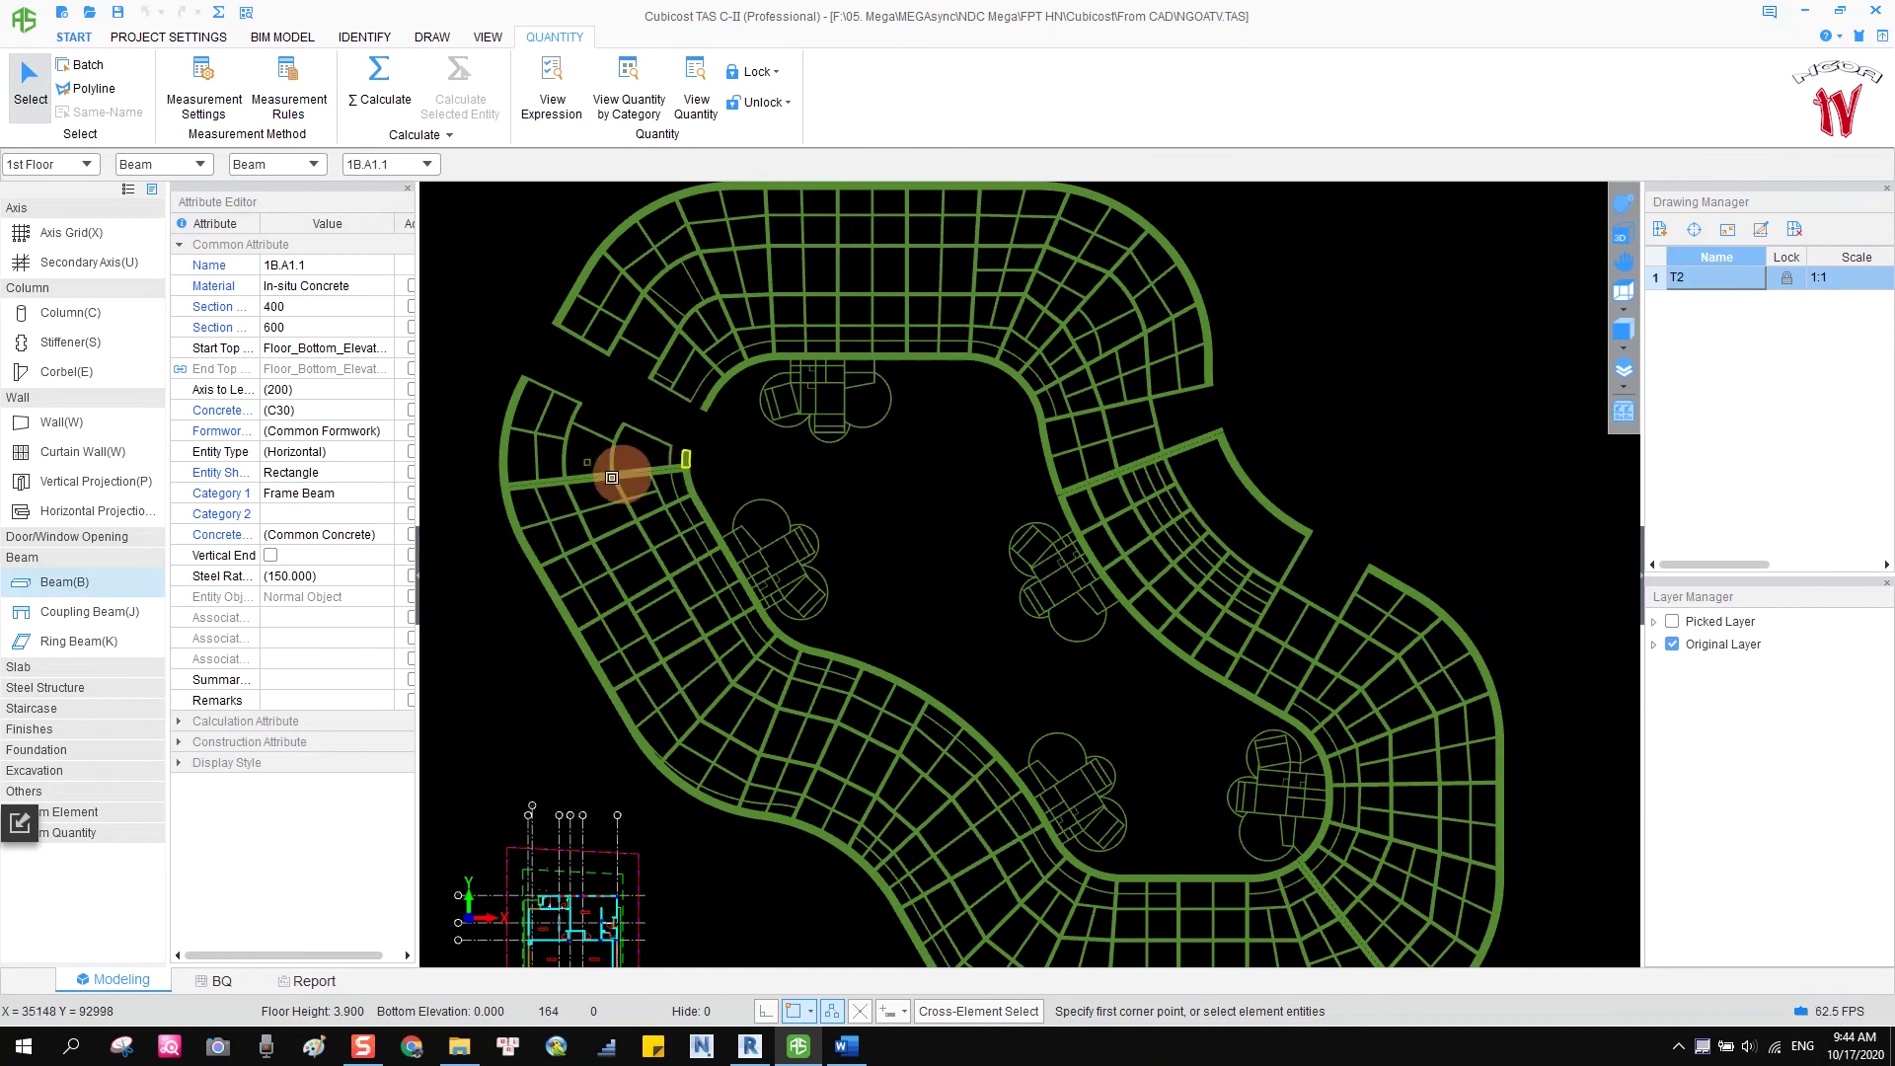
Open the reports for all floors and read through Quantity Measurement Worksheet-1.
left_click(219, 980)
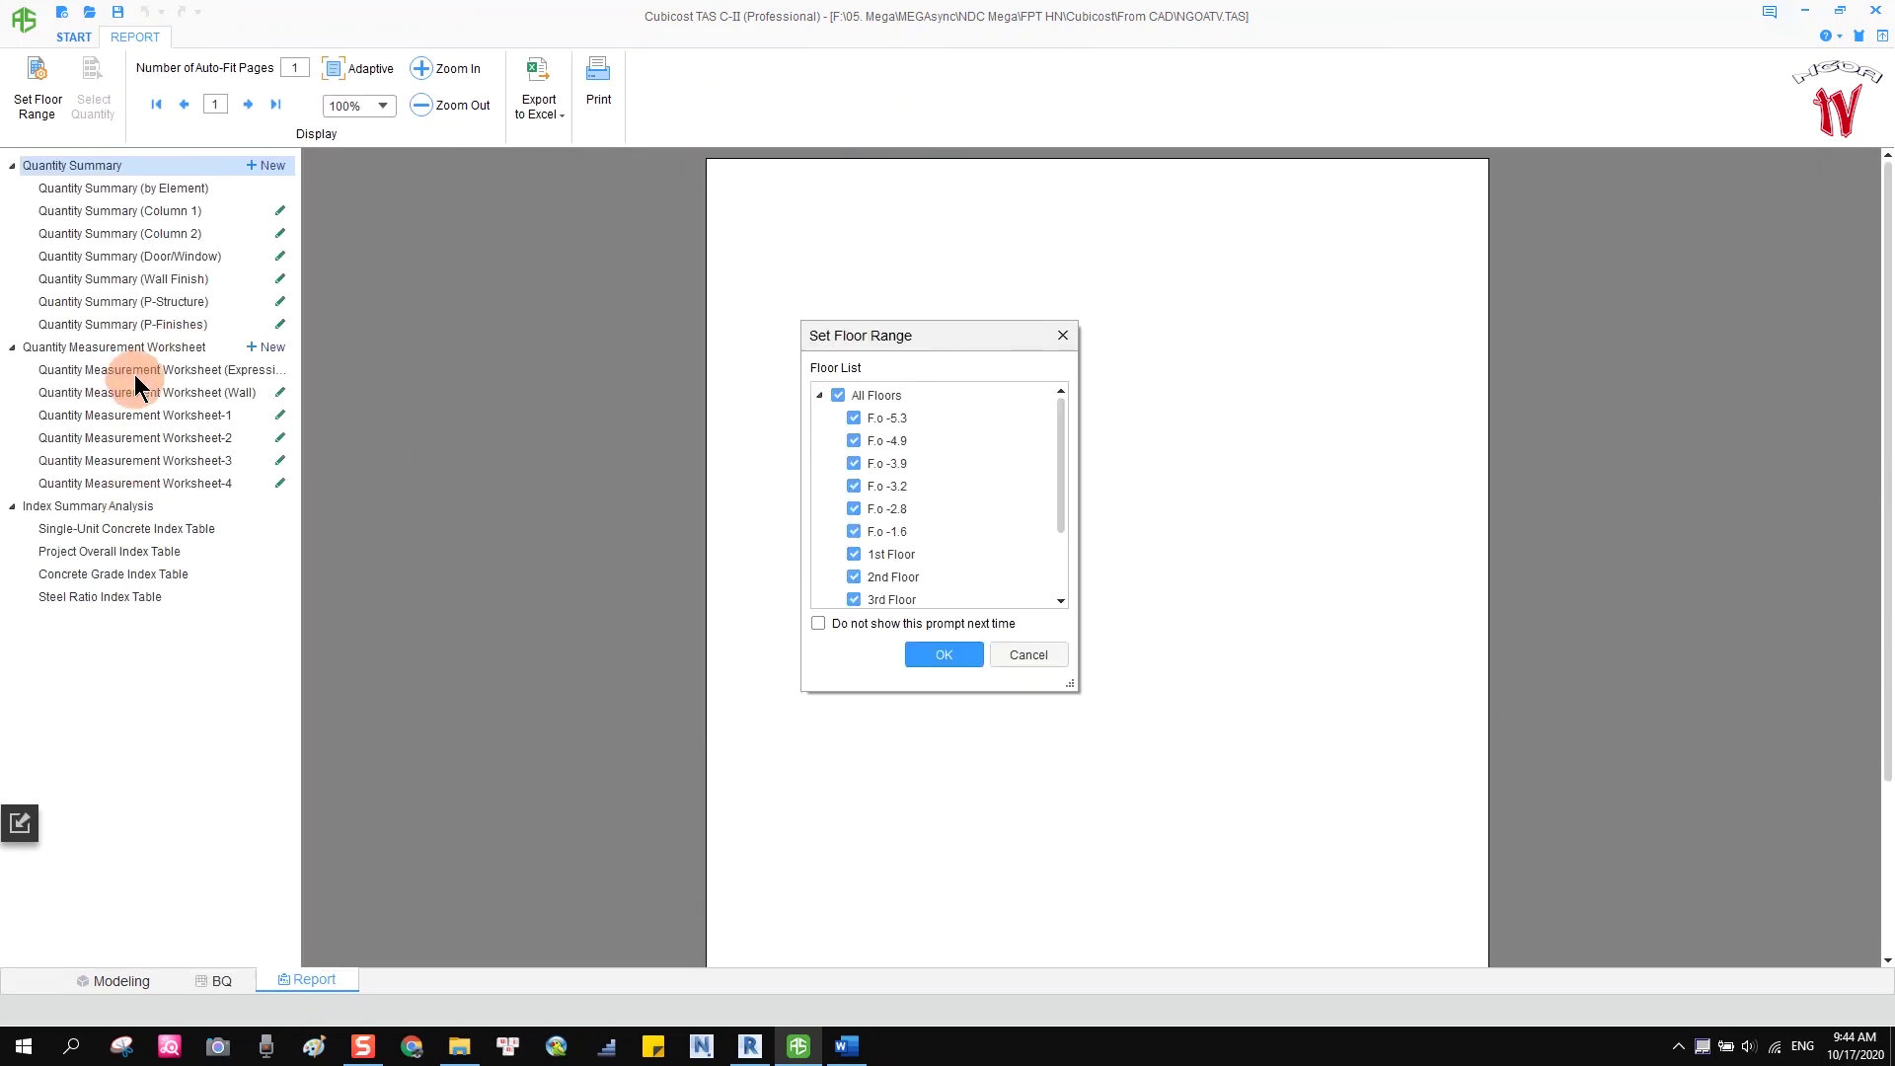
left_click(945, 656)
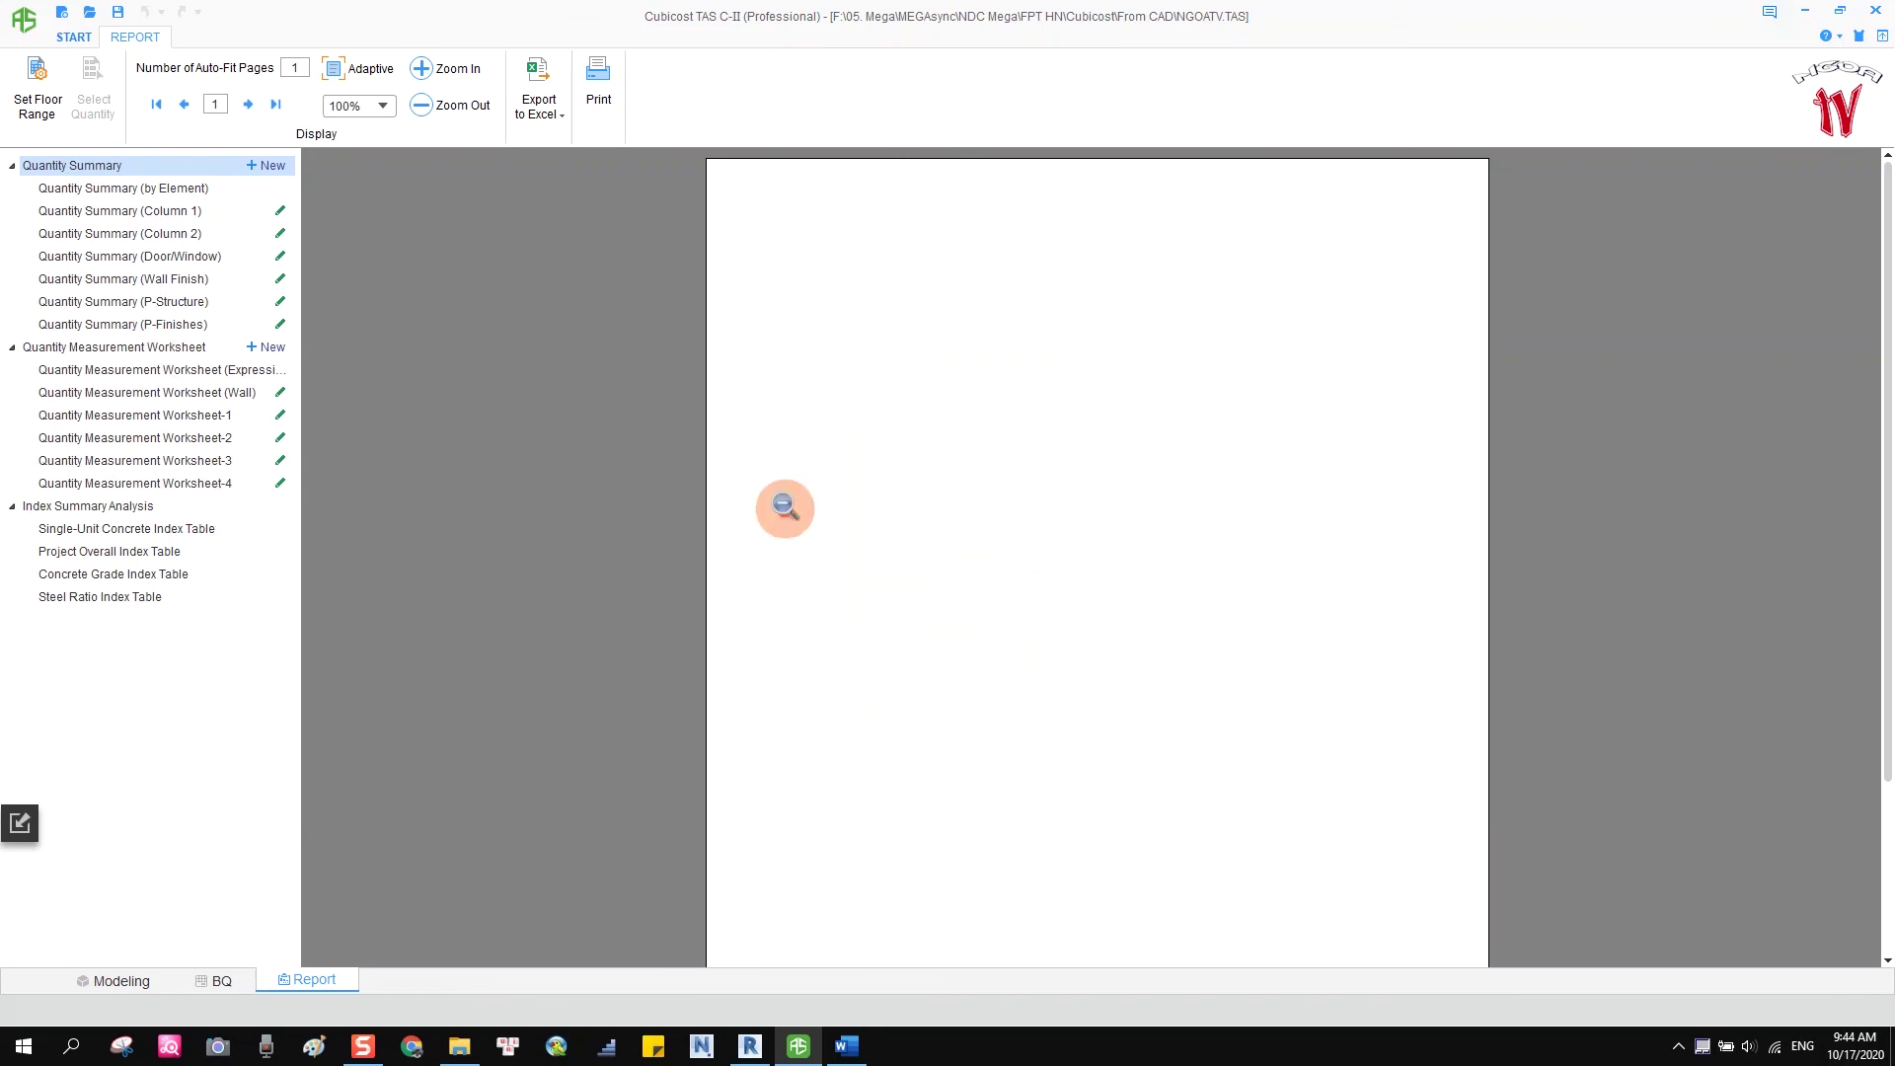
left_click(194, 420)
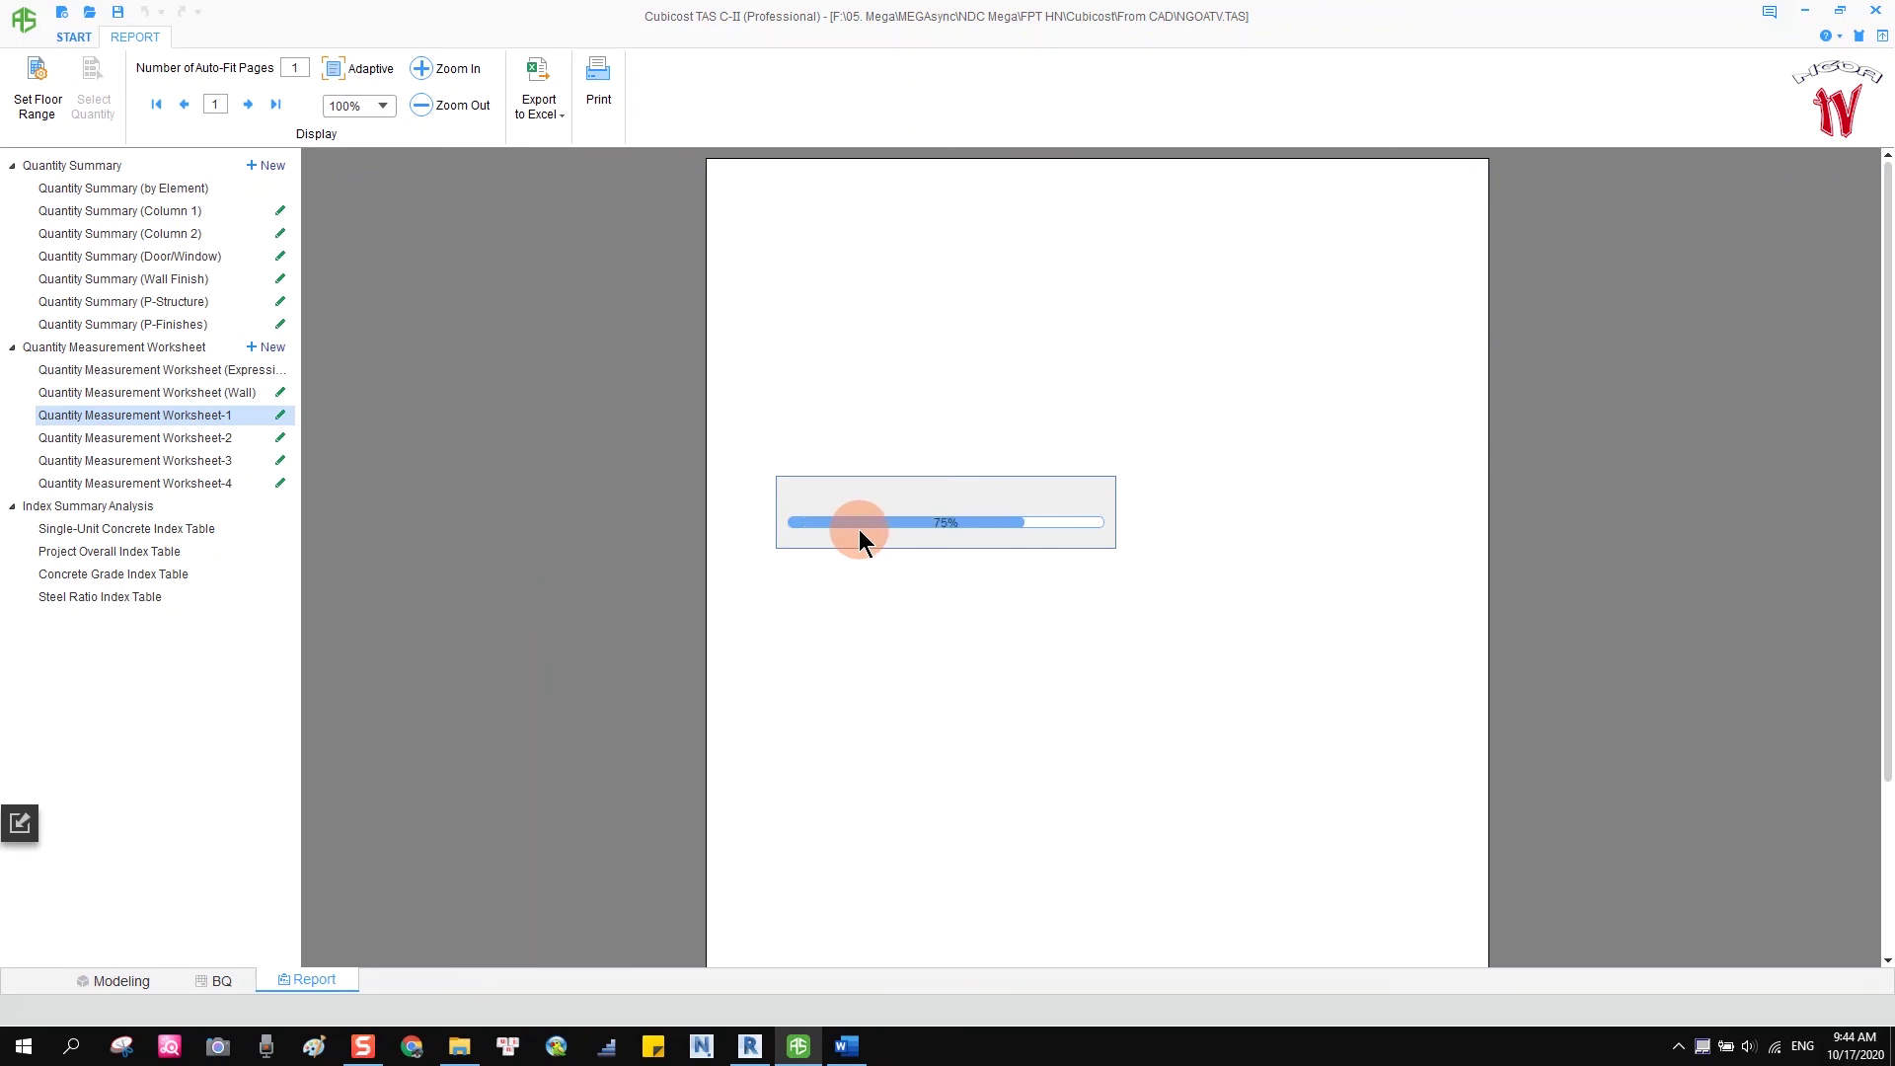
scroll(1089, 631, "down", 5)
scroll(1121, 690, "up", 5)
scroll(1089, 449, "down", 4)
scroll(1089, 449, "down", 6)
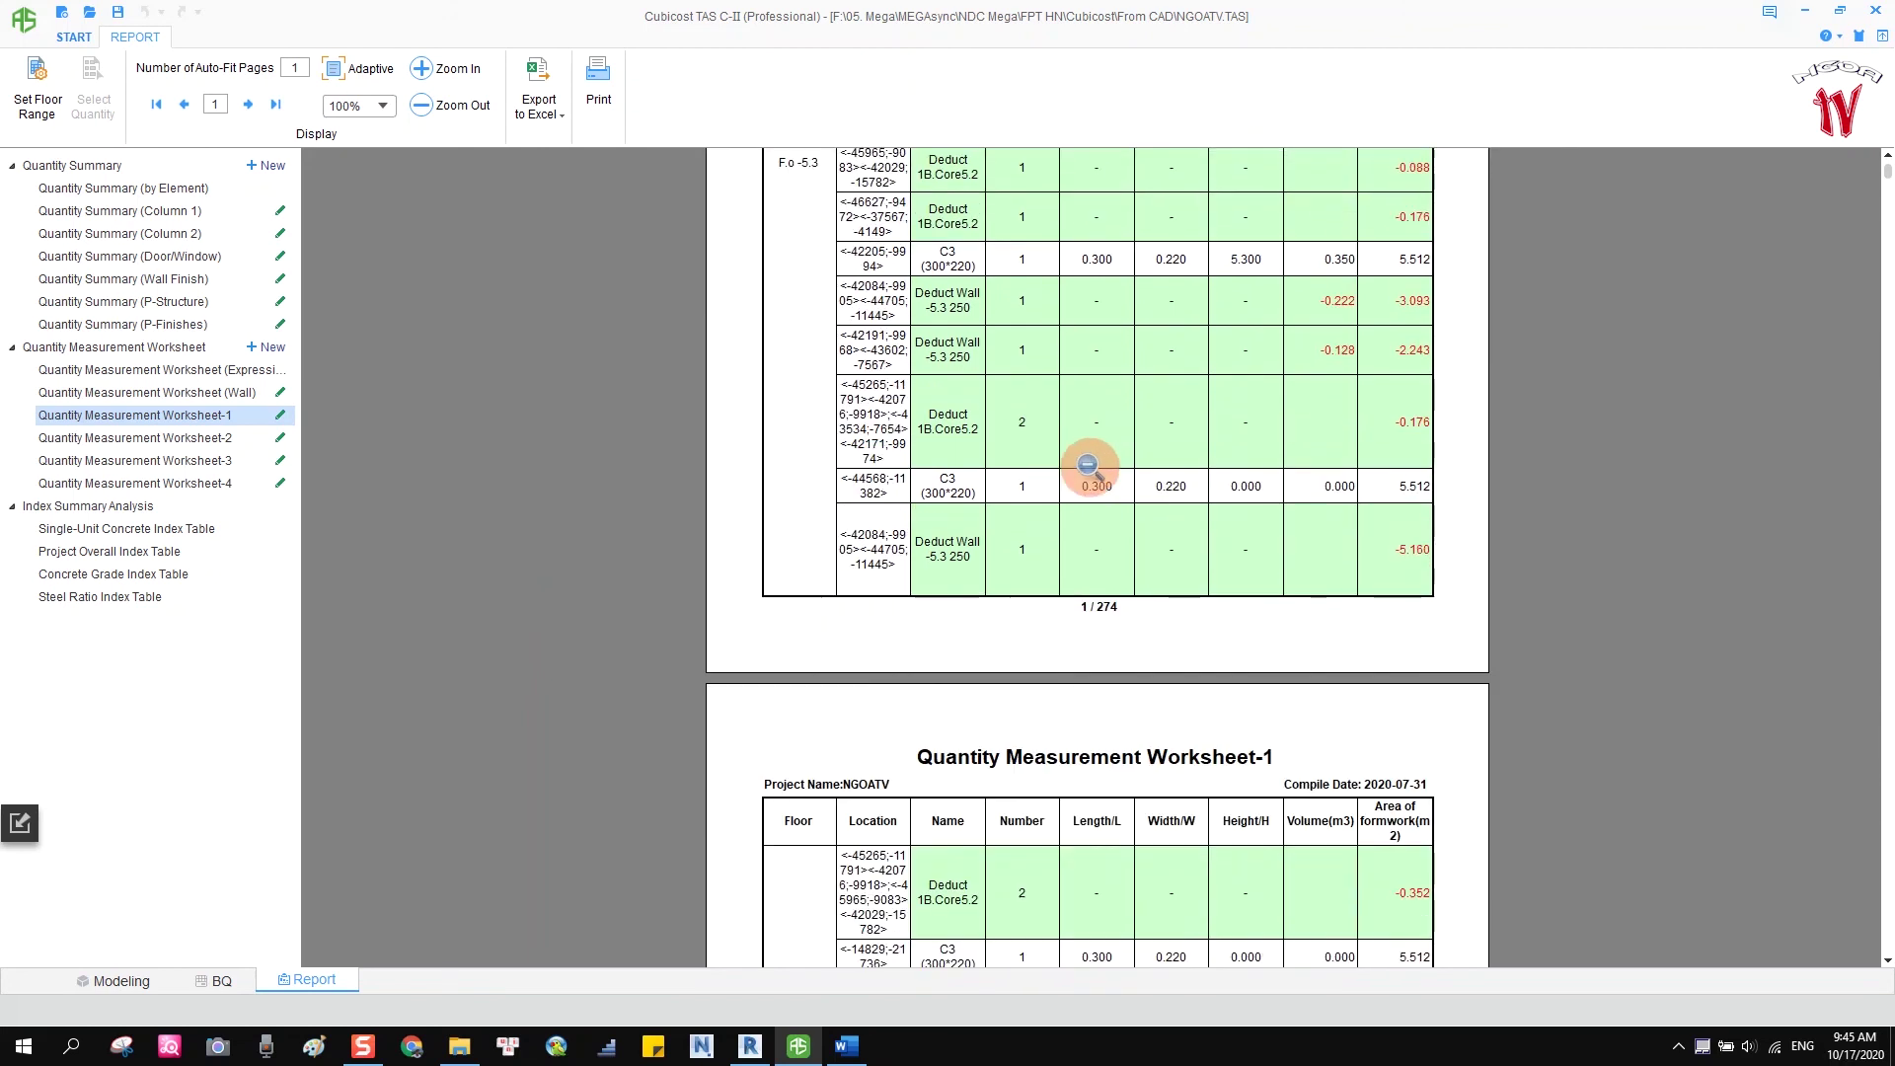
Look over the editable columns and sample preview of Quantity Measurement Worksheet-1, cancelling without changing the report format.
left_click(281, 416)
scroll(953, 473, "down", 3)
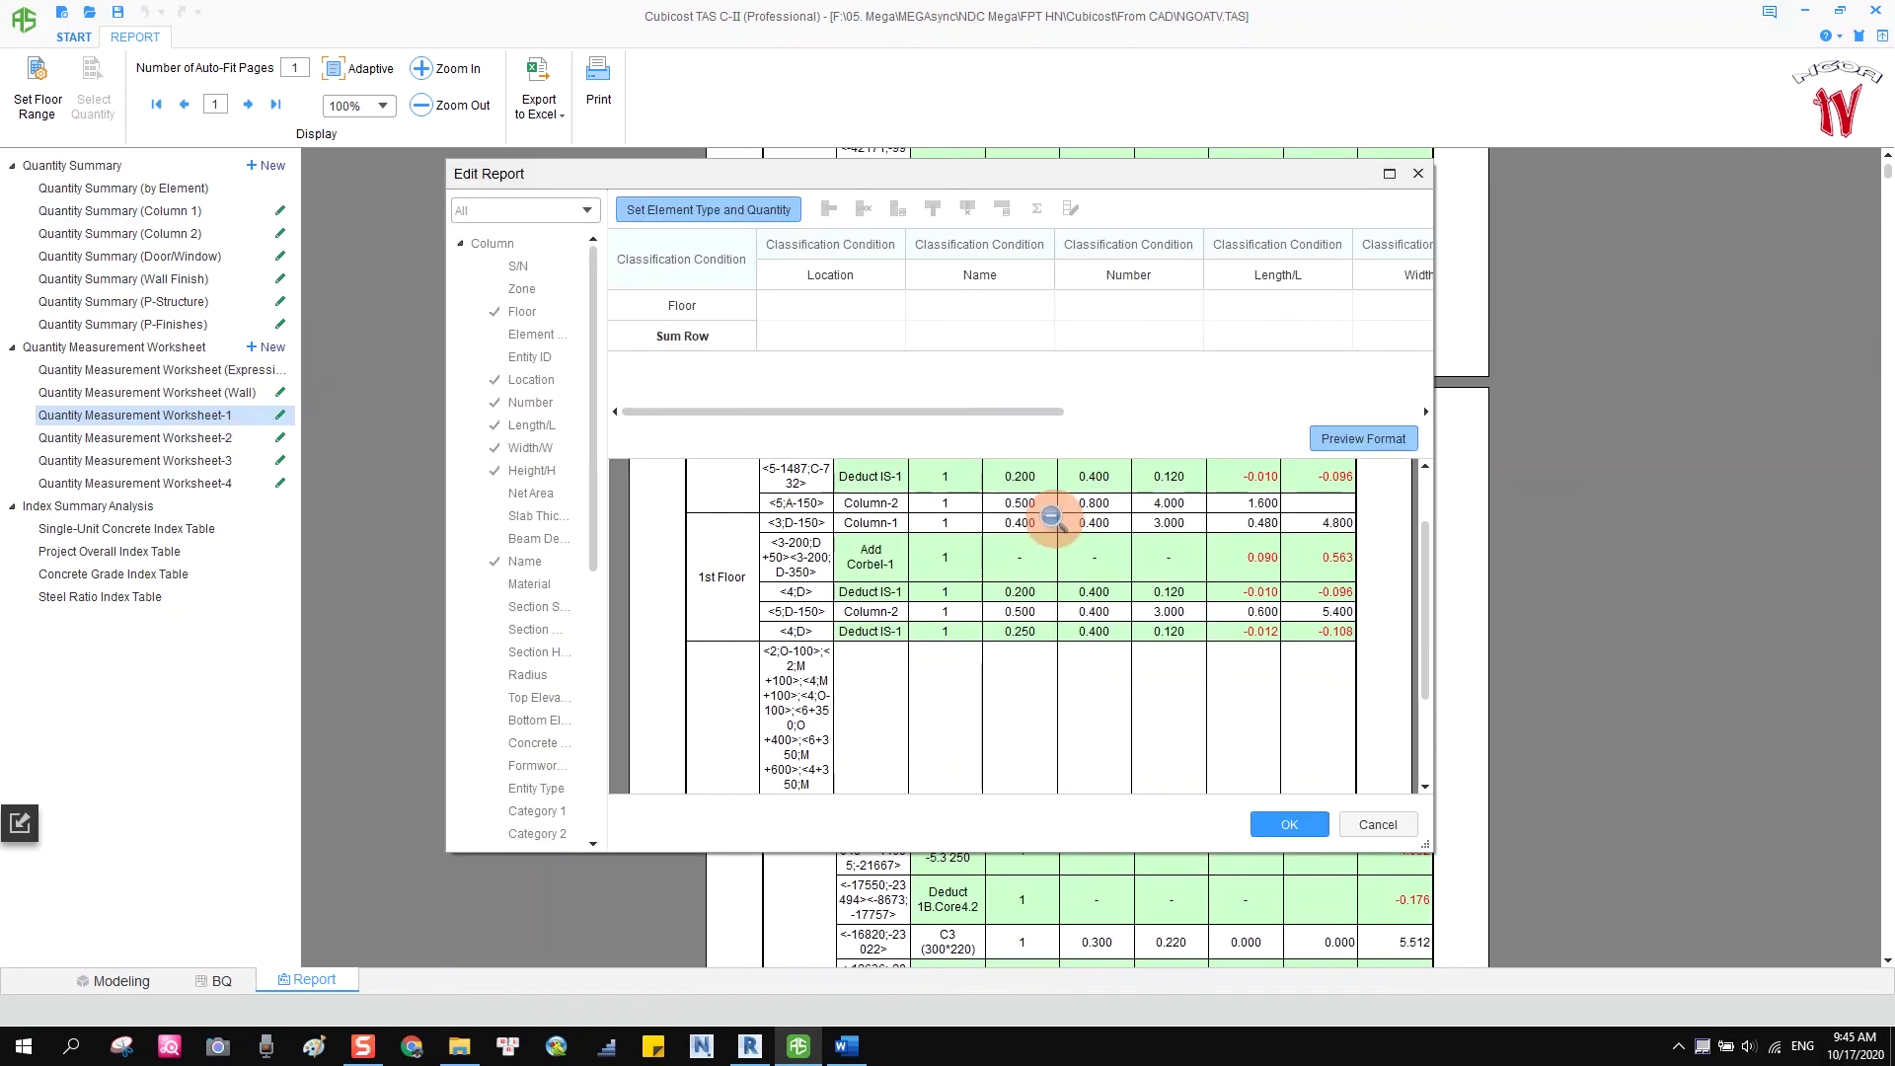
scroll(888, 592, "up", 4)
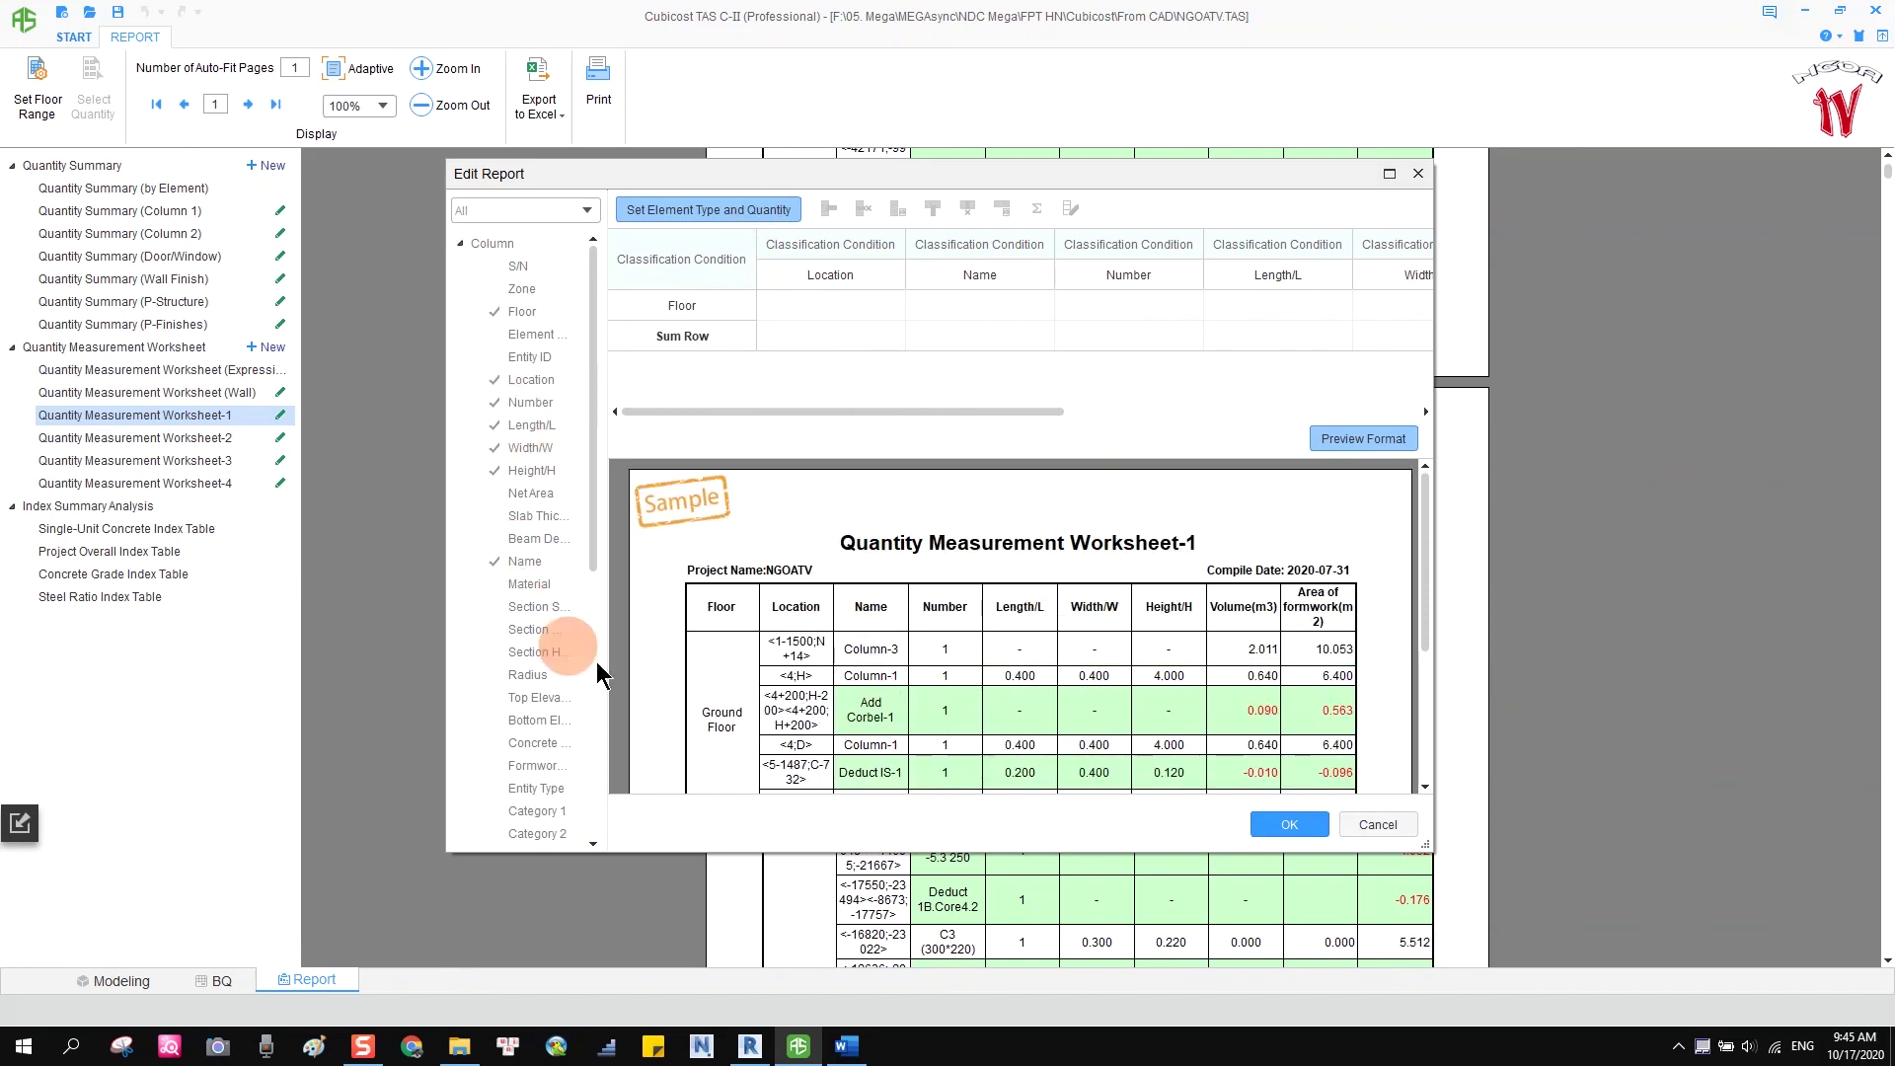
left_click(1377, 825)
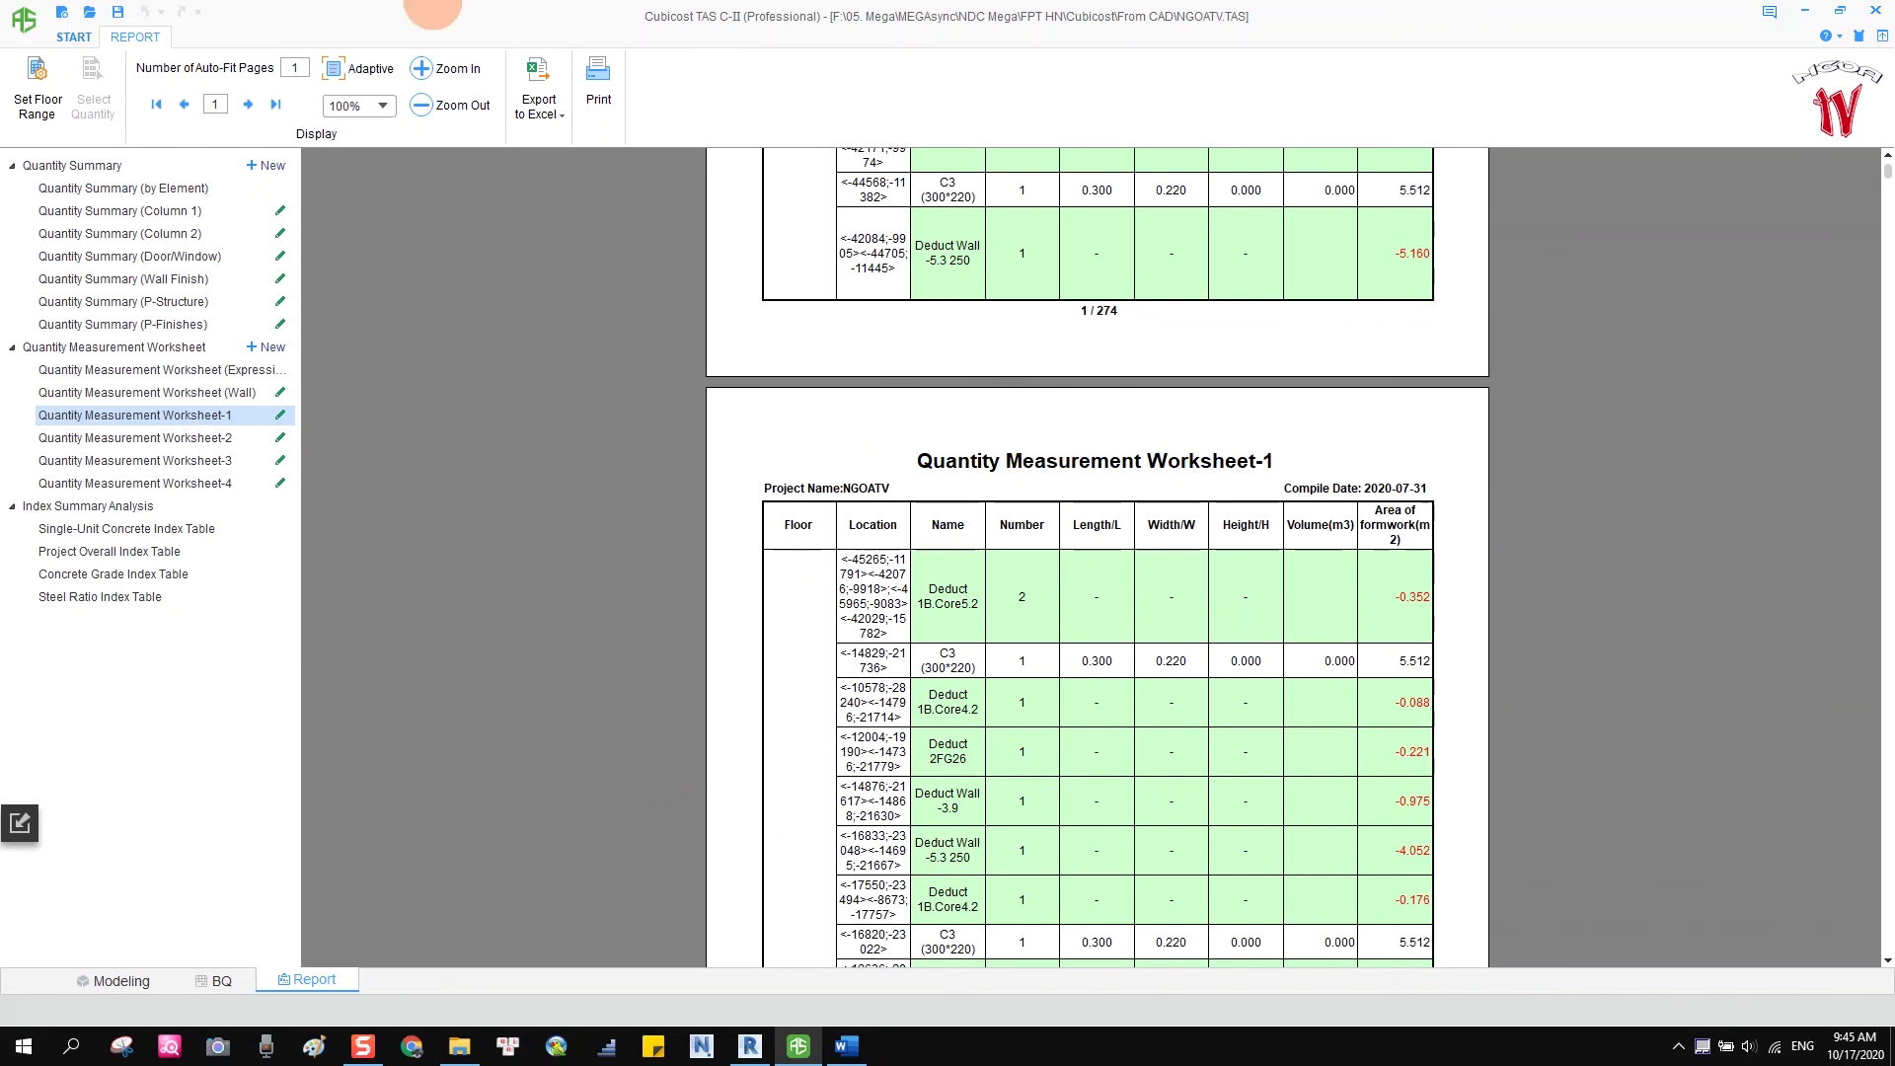
View the start page with the recent projects, then go back through the reports to the modeling workspace.
left_click(78, 44)
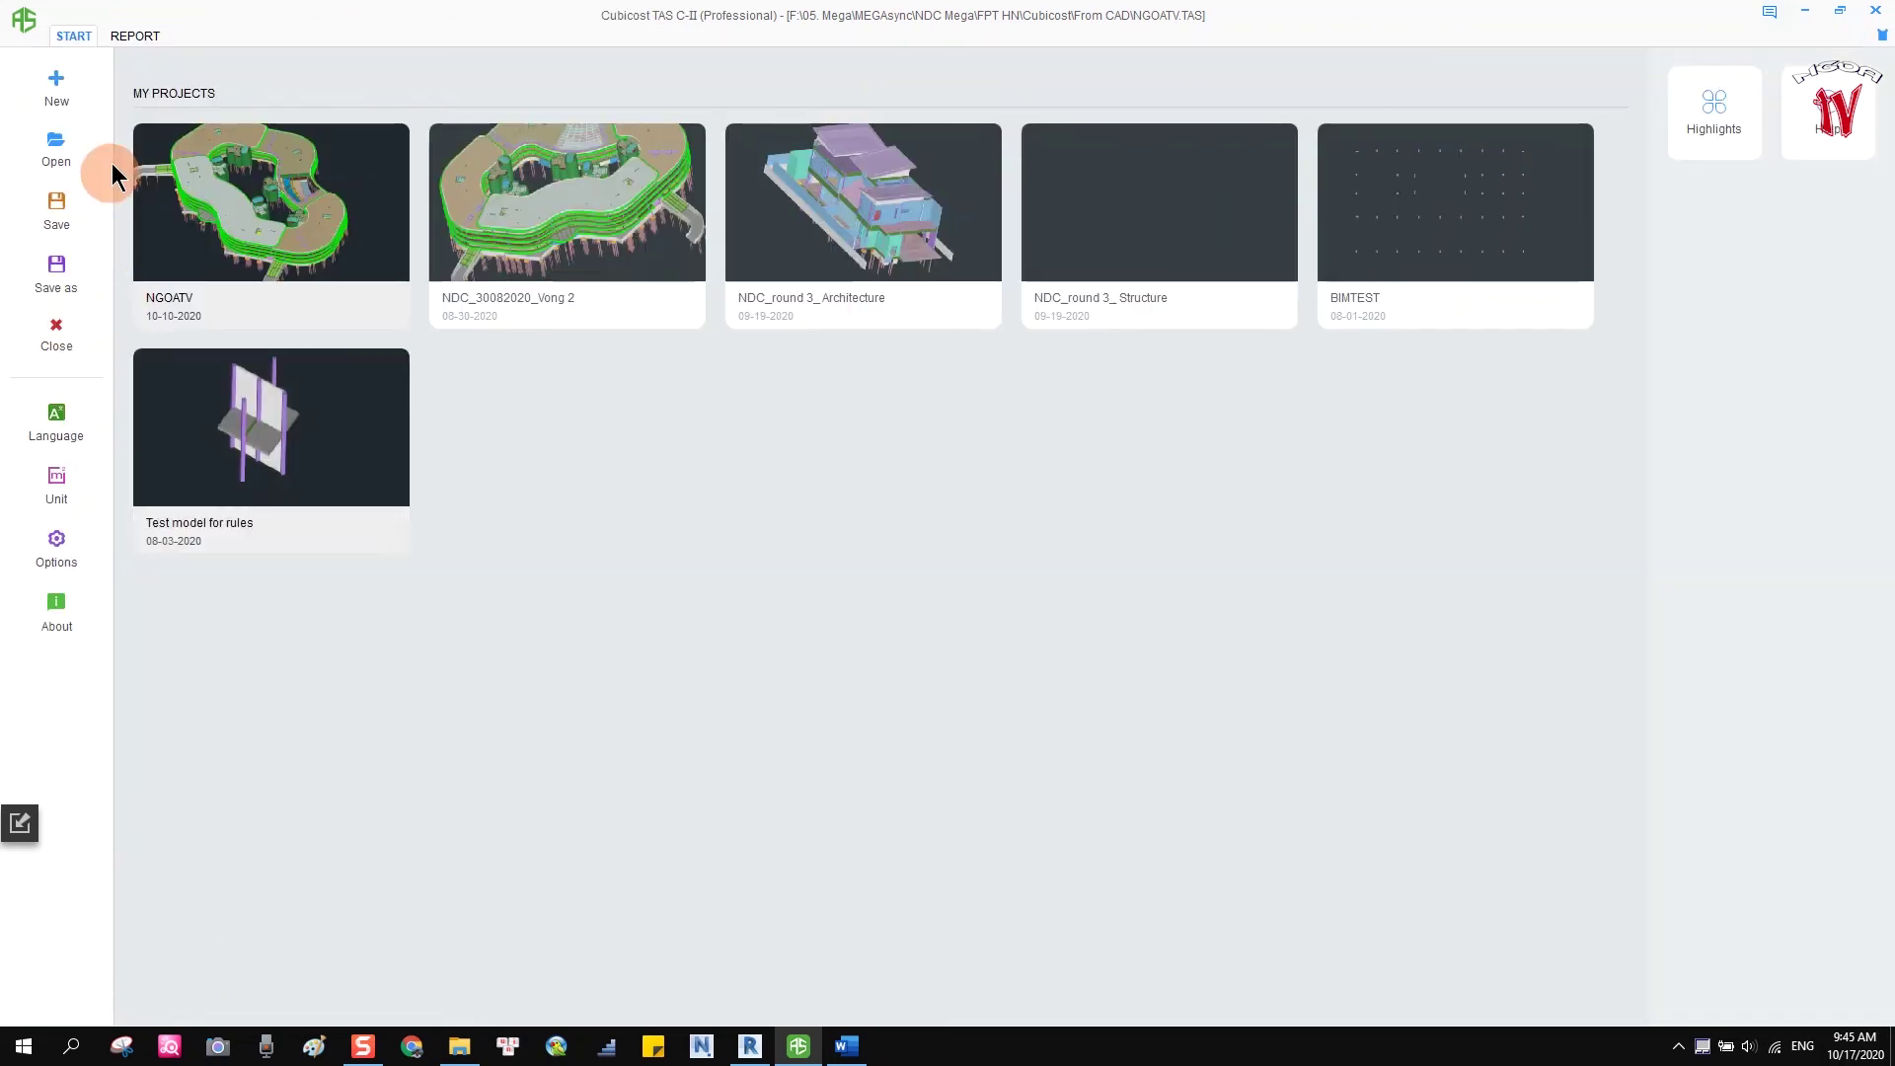
left_click(132, 40)
left_click(97, 978)
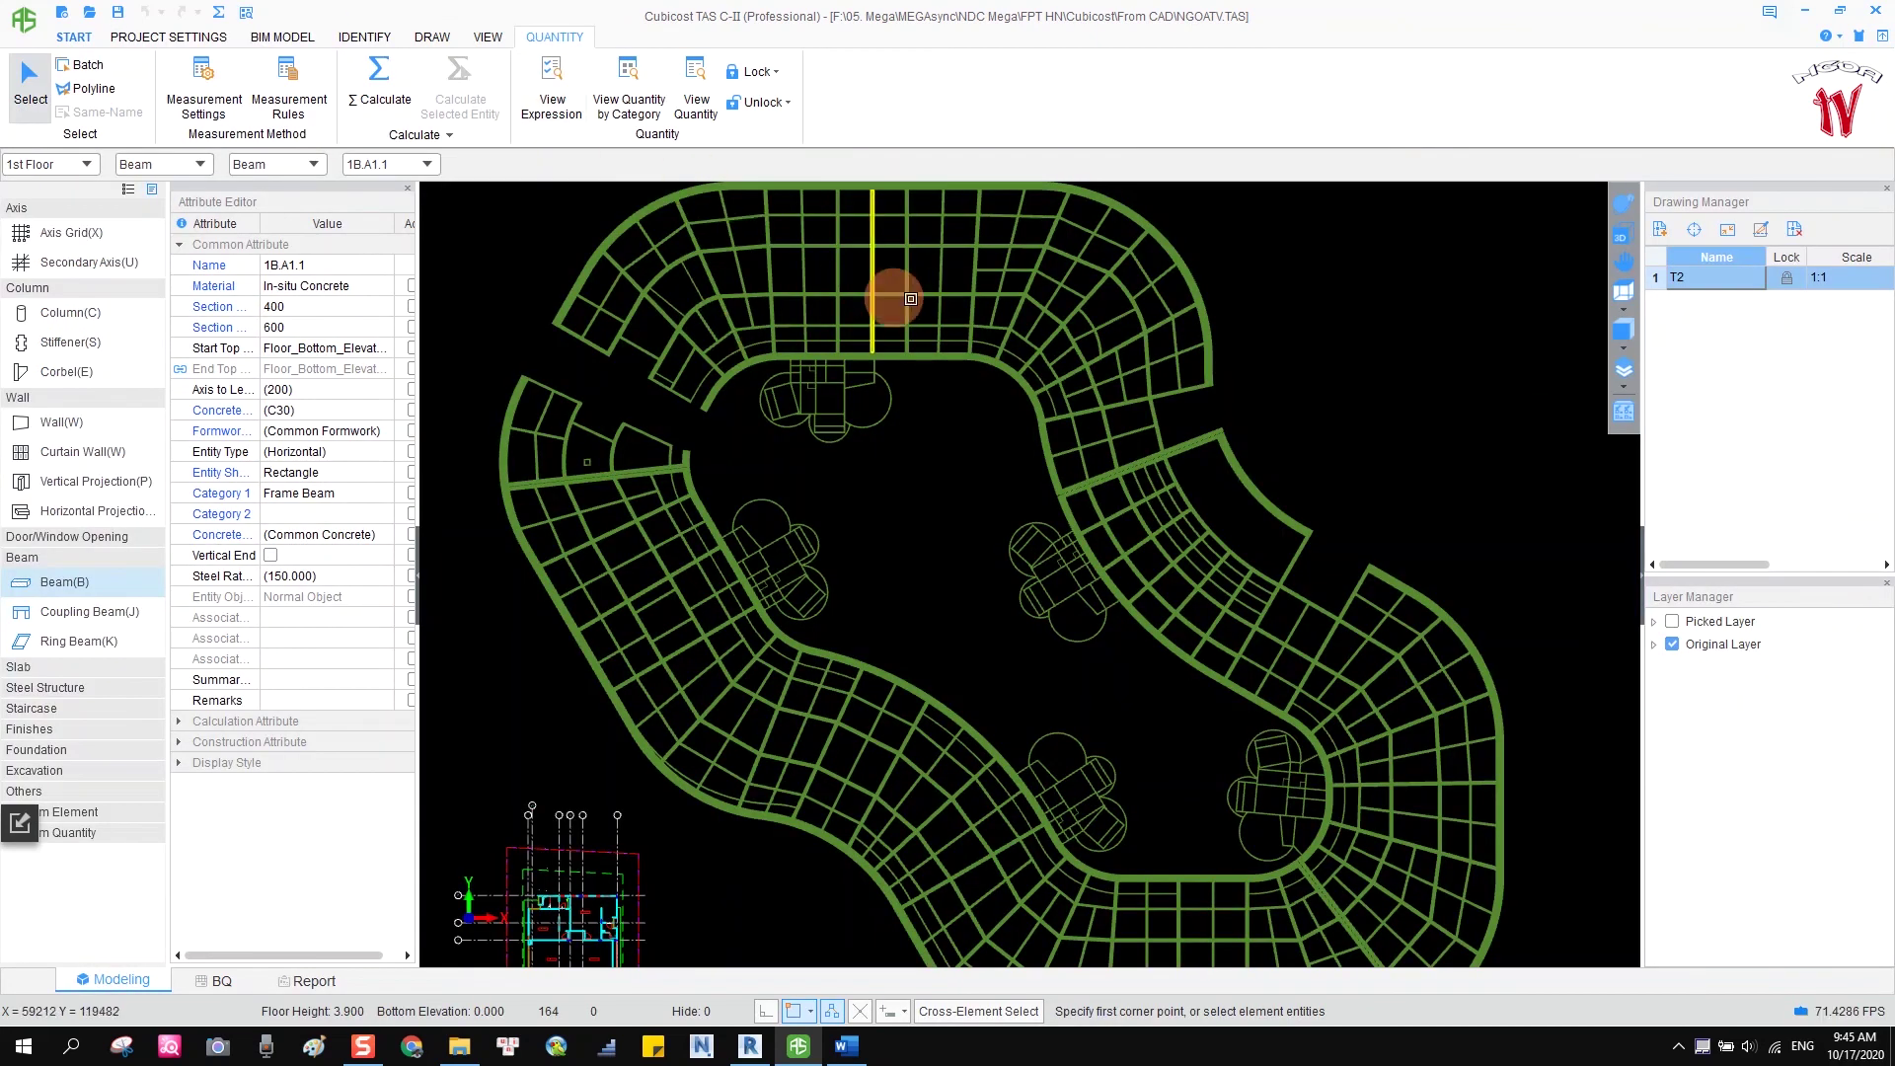